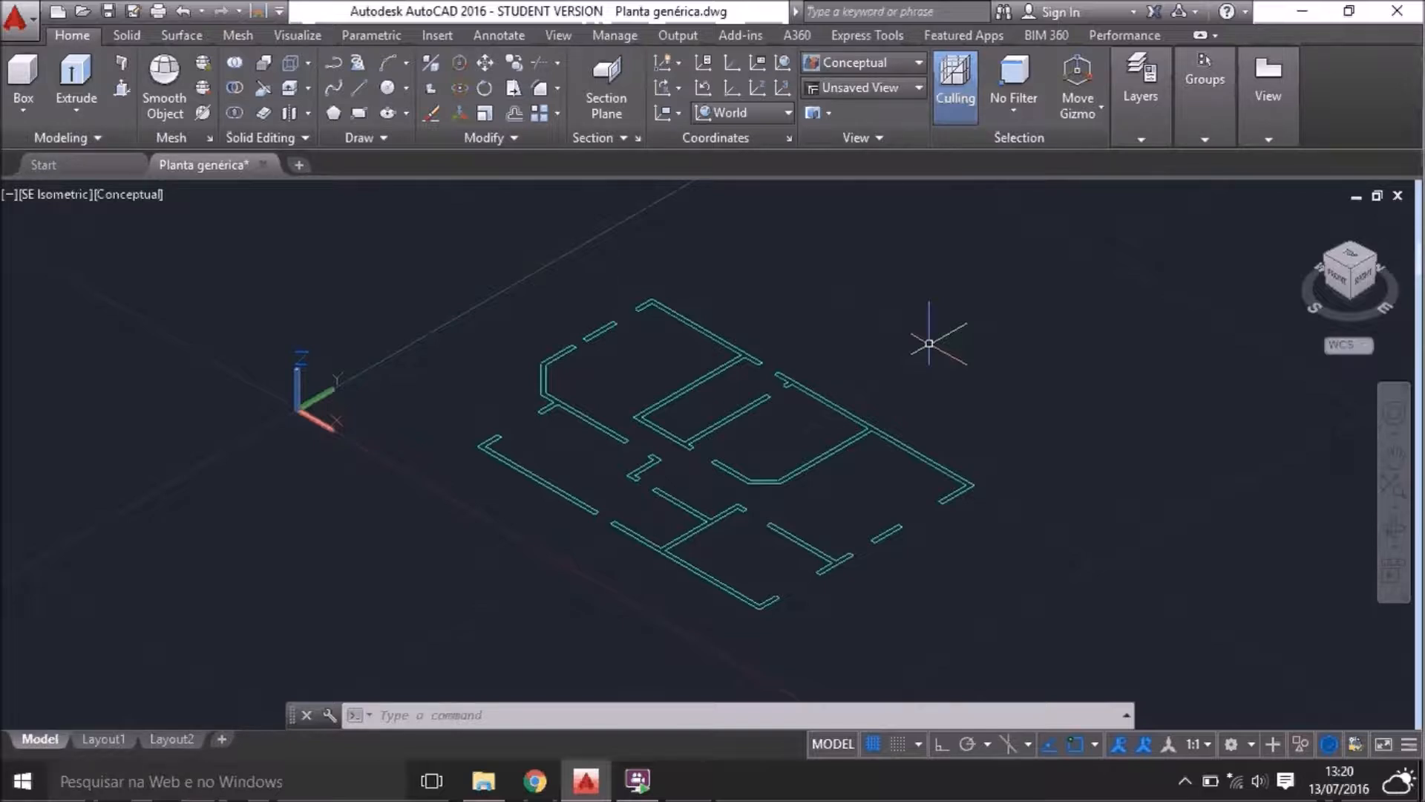
left_click(1146, 130)
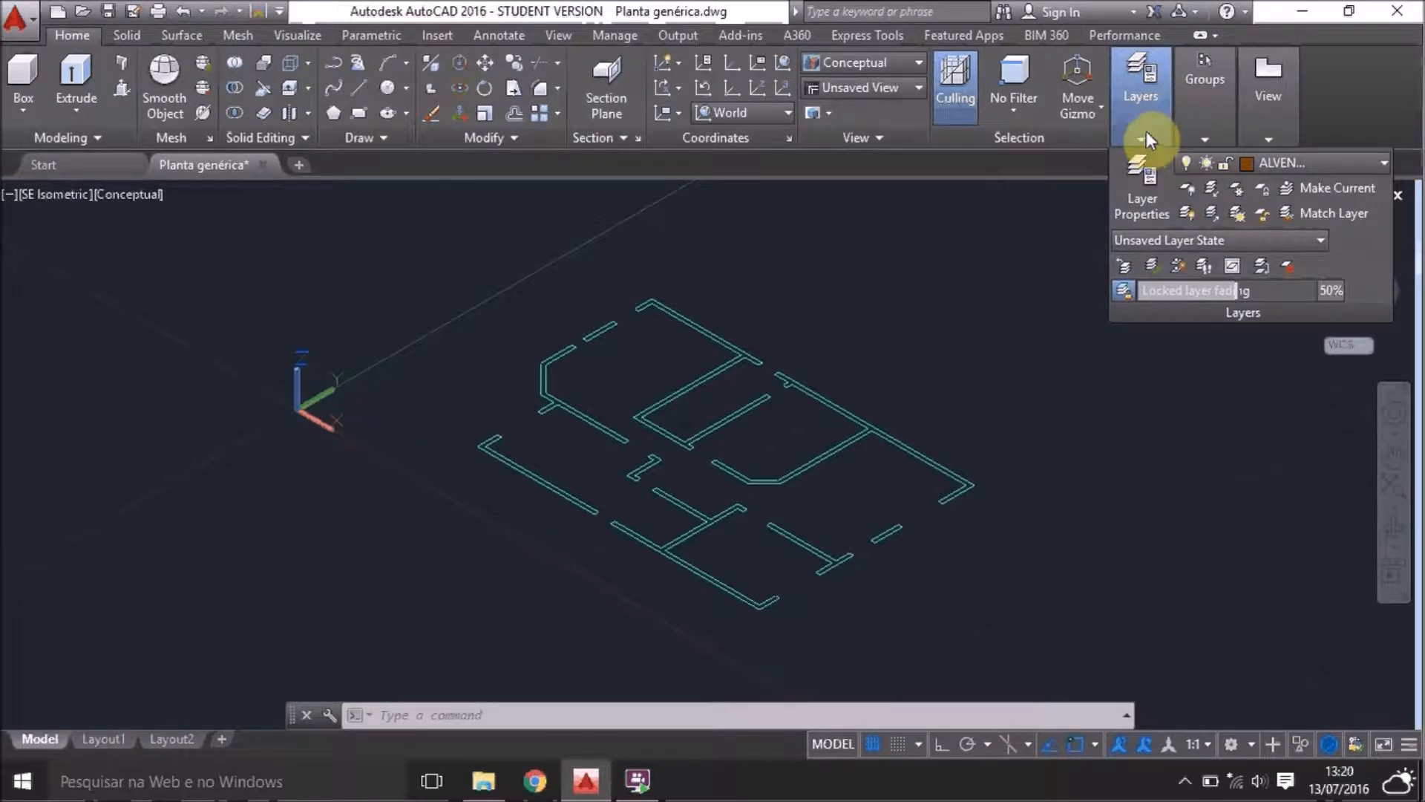
left_click(977, 245)
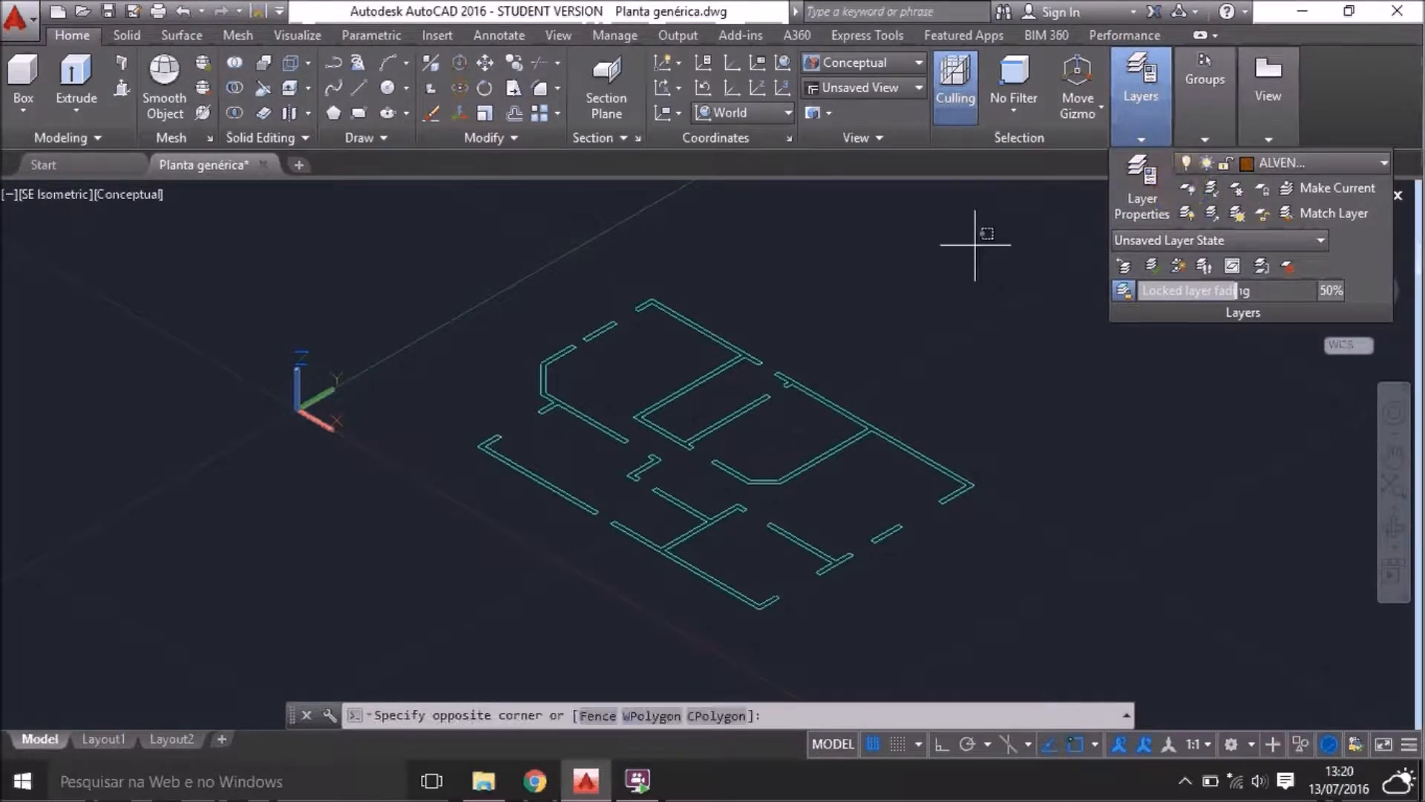
left_click(814, 335)
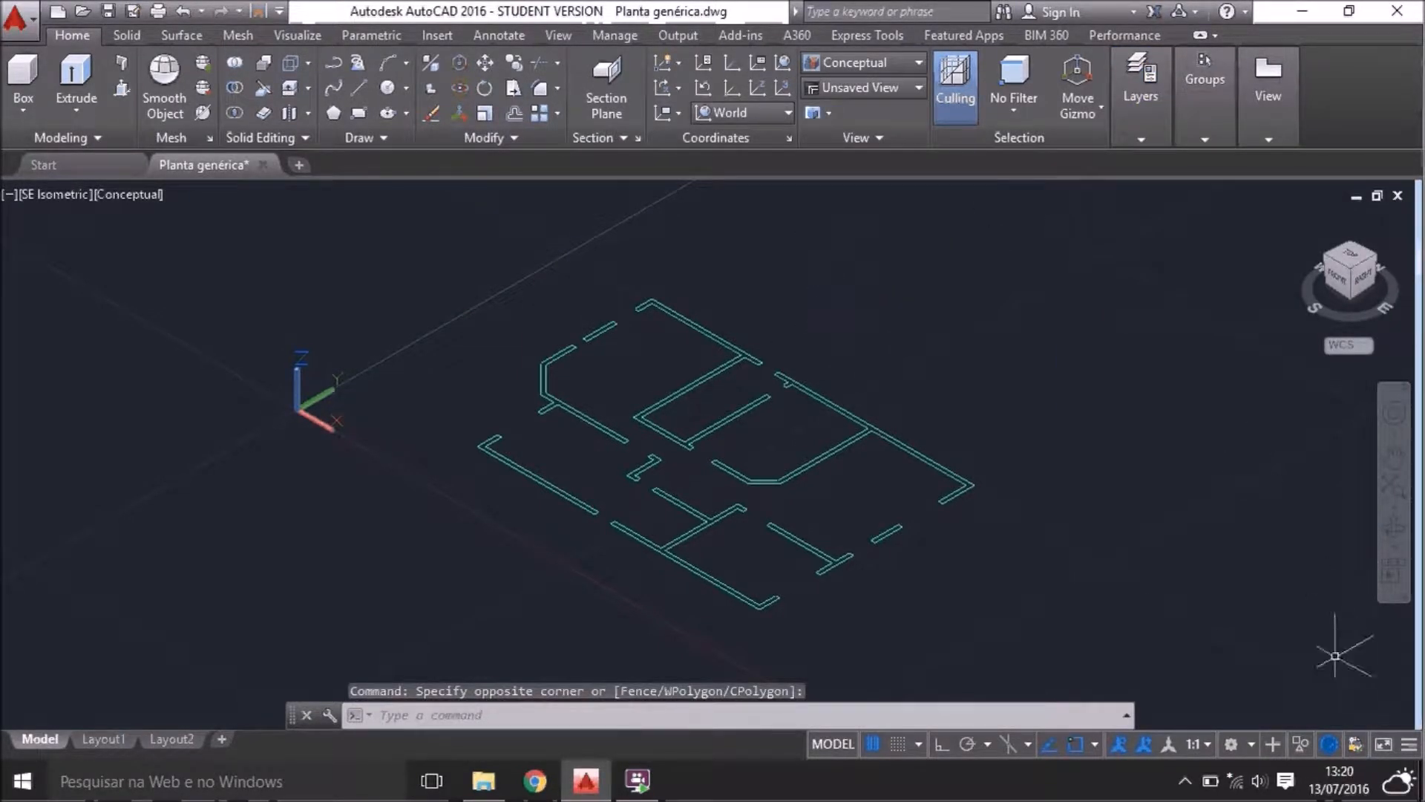
left_click(1237, 744)
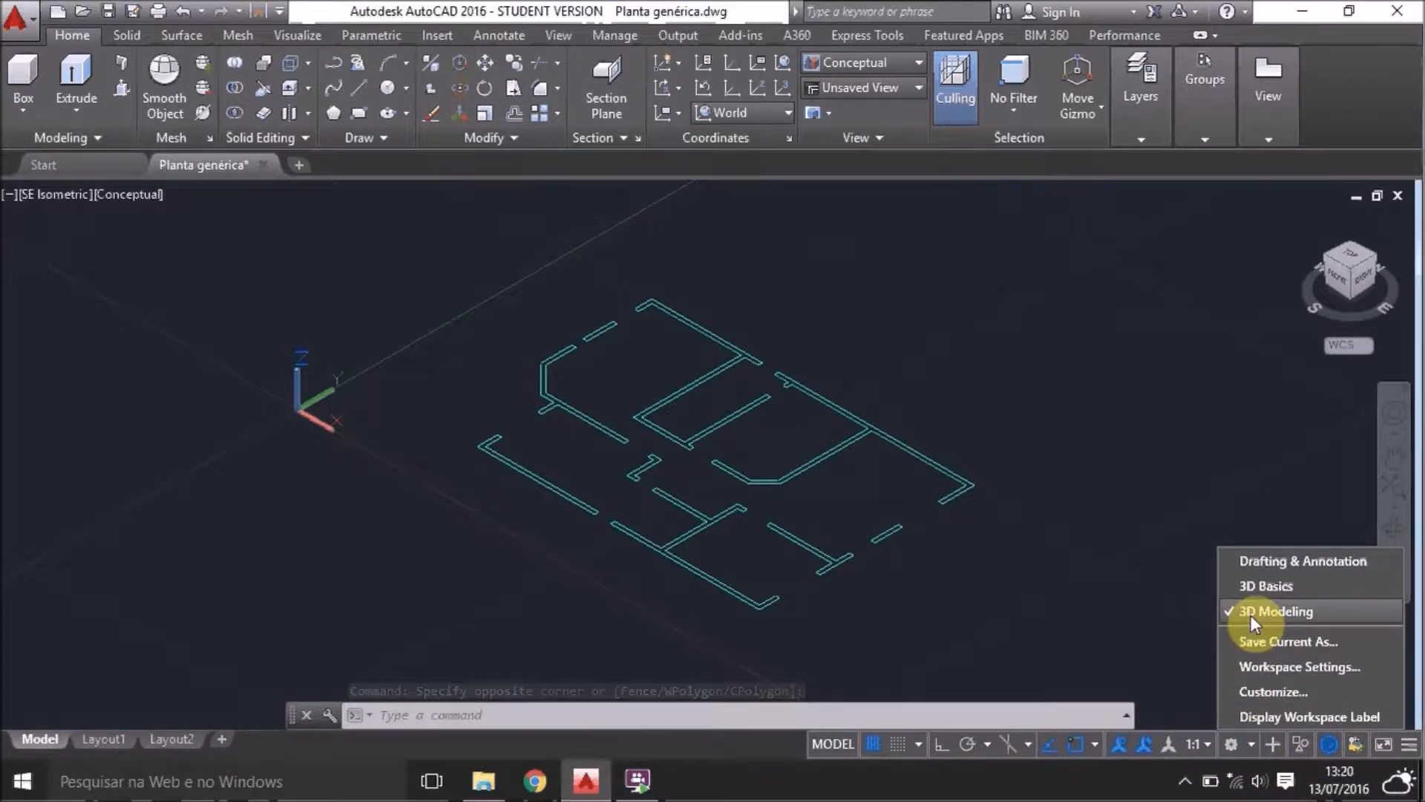
left_click(1106, 384)
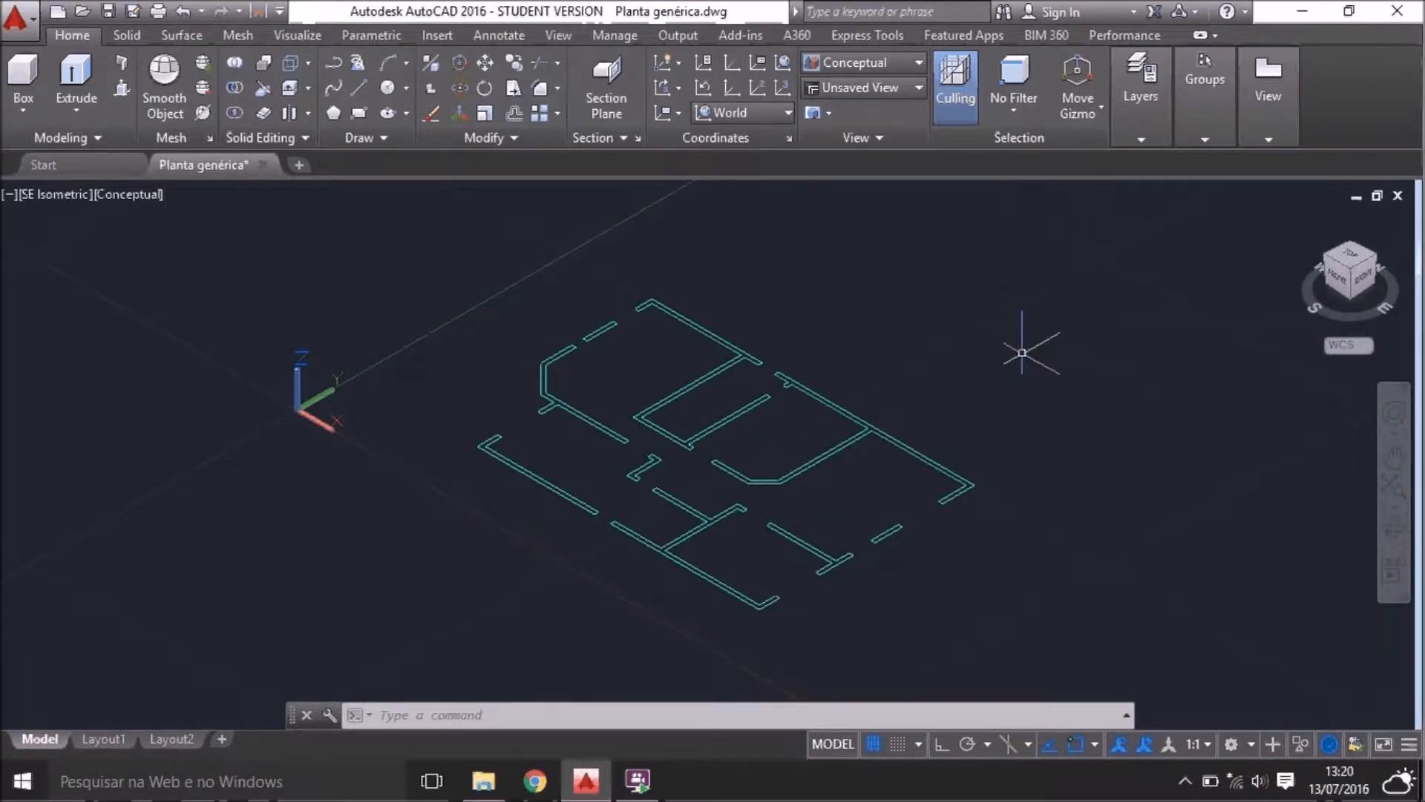
left_click(900, 64)
left_click(900, 66)
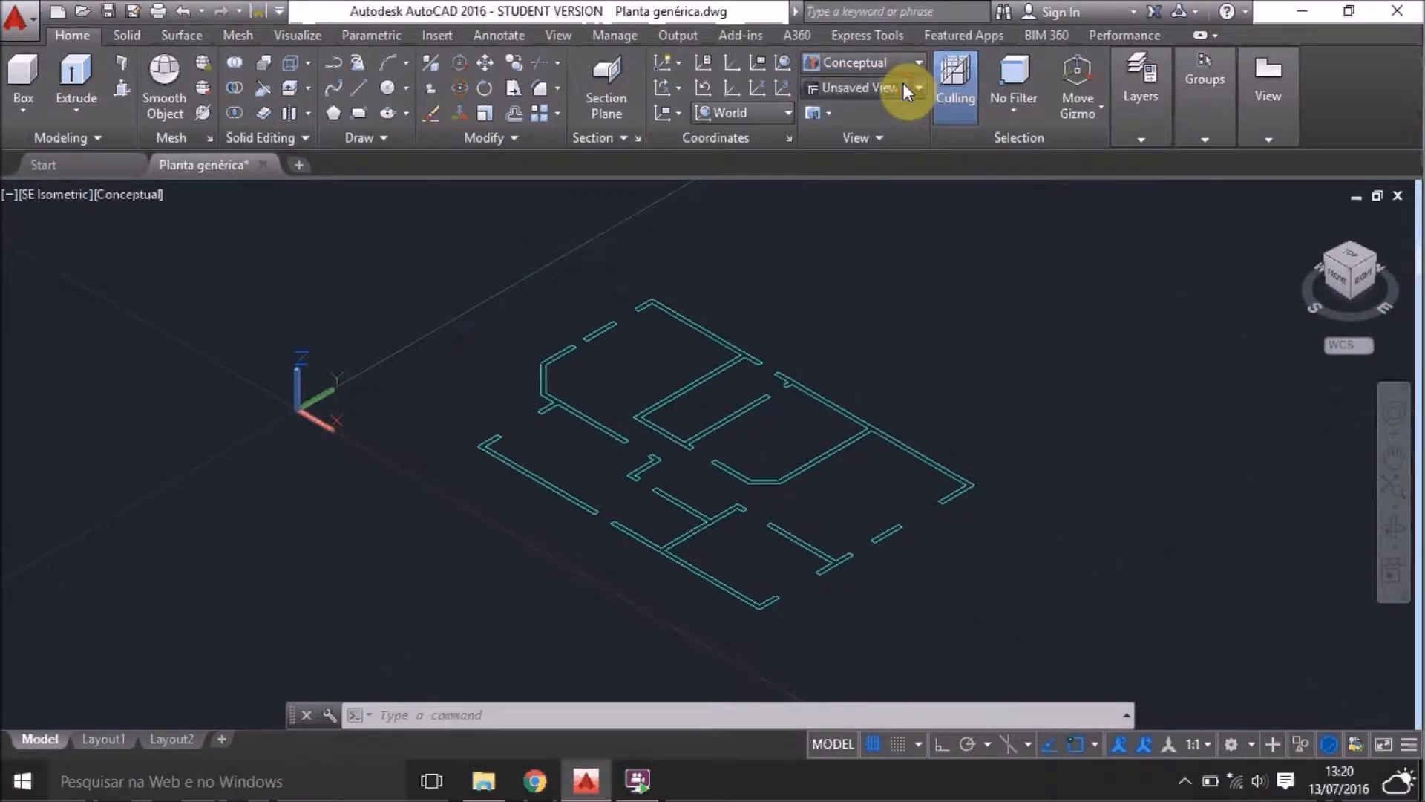
left_click(902, 83)
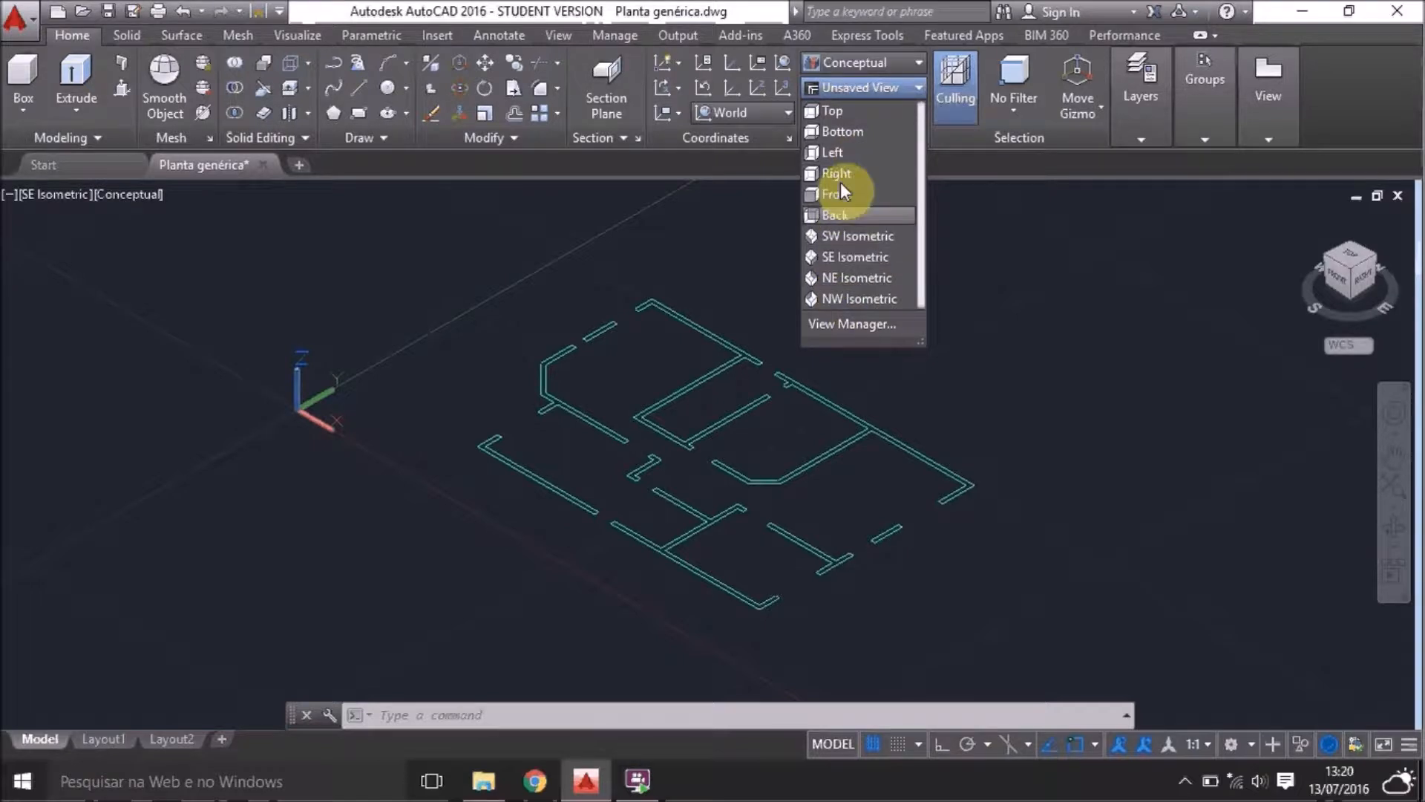
left_click(693, 213)
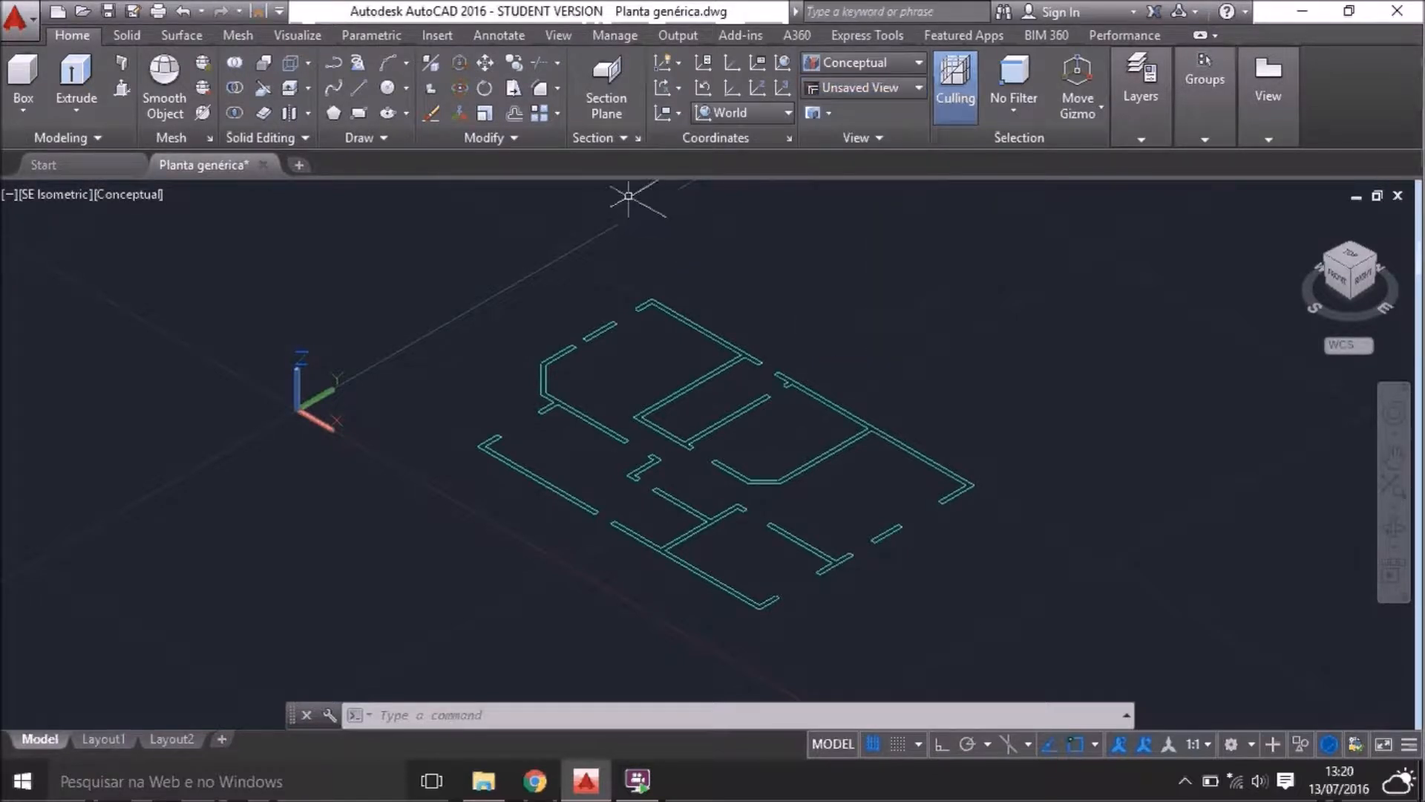
left_click(499, 136)
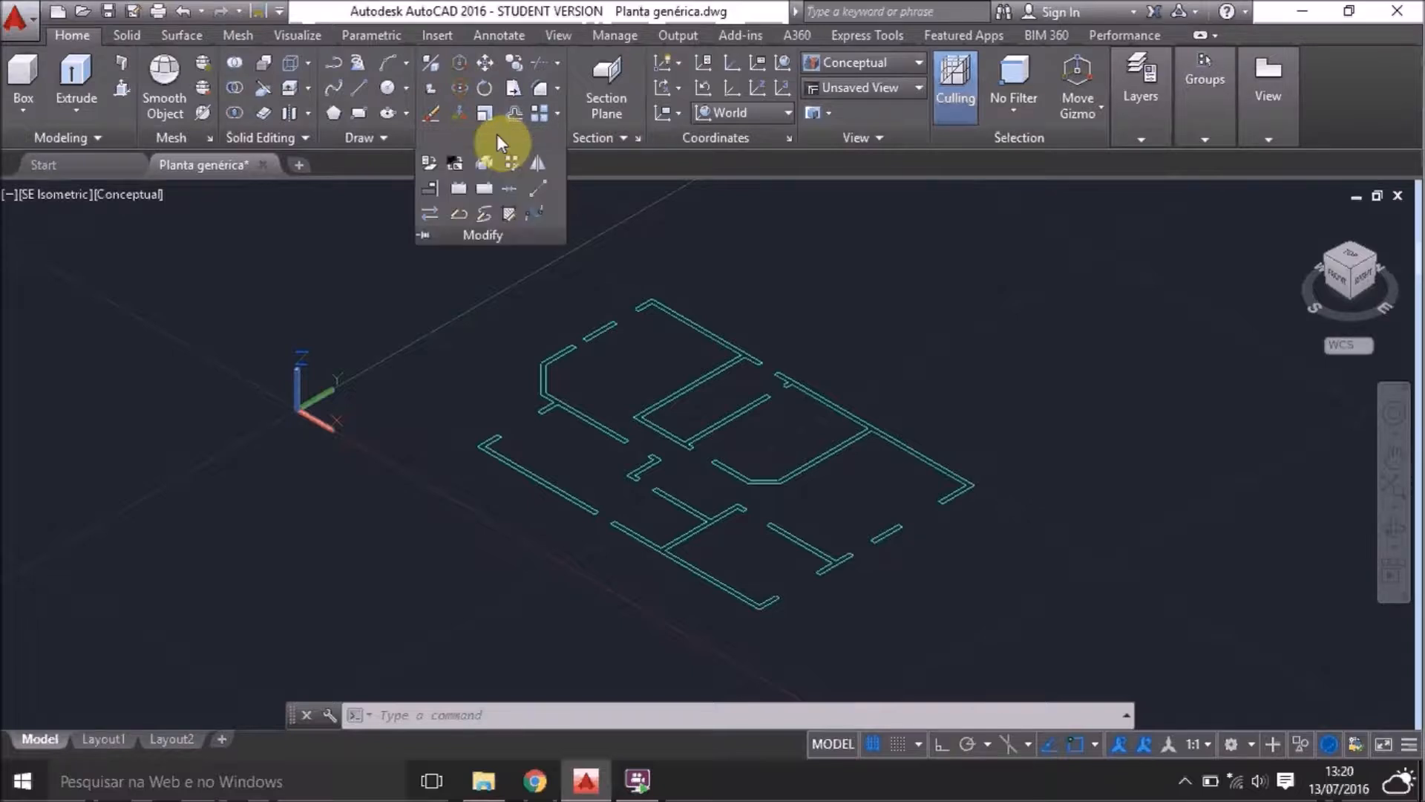
left_click(389, 138)
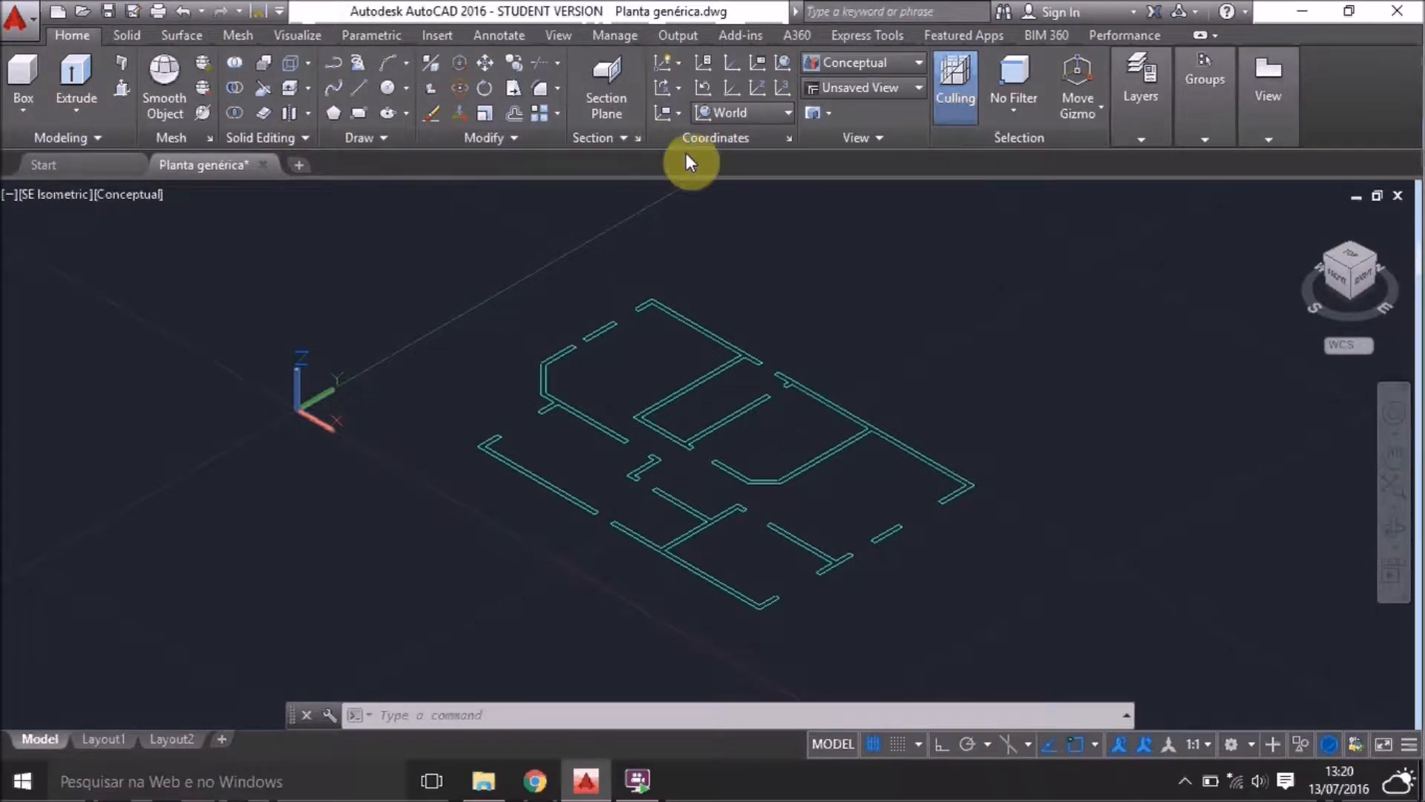
Create a new layer named GRANITO in the layer properties and set its colour to index 174
mouse_move(1155, 132)
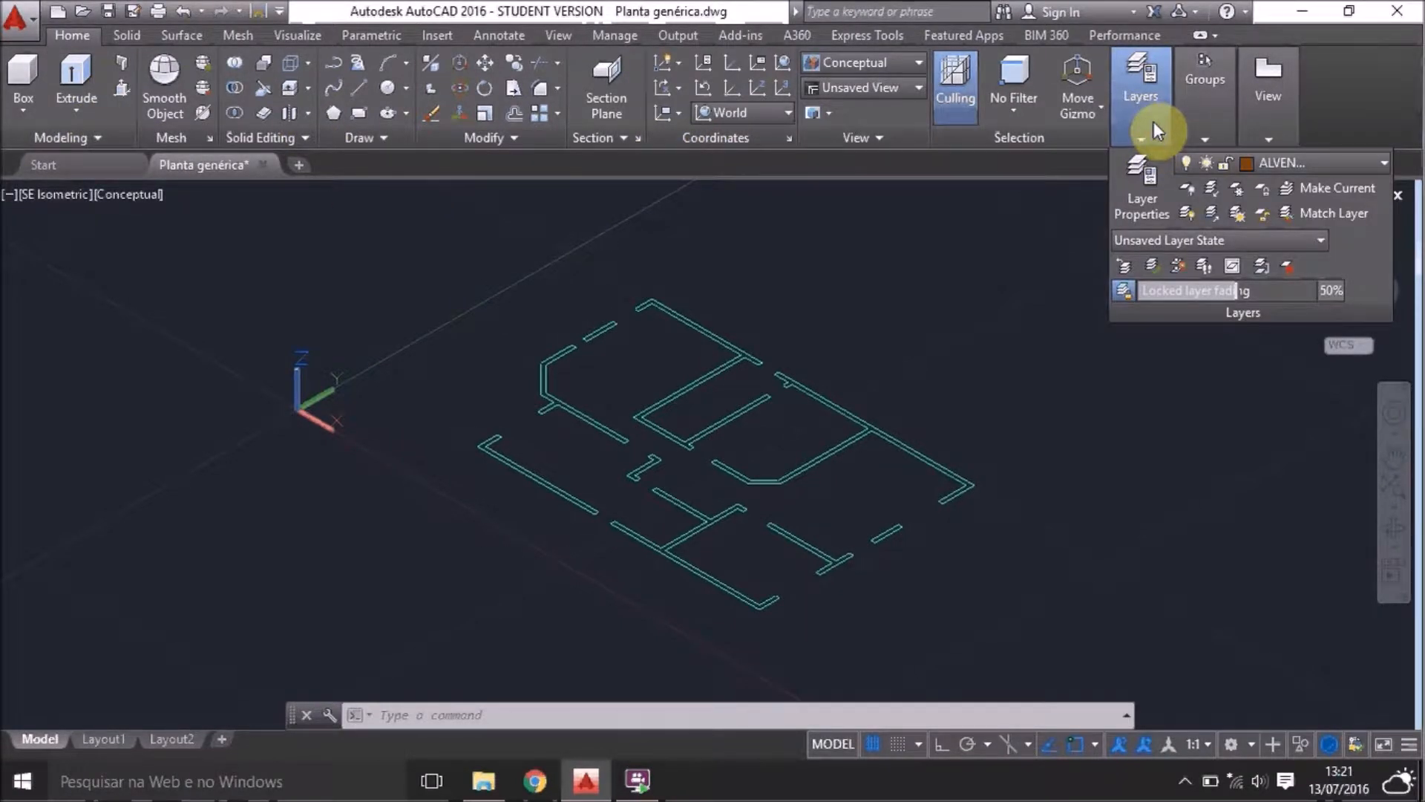
left_click(1142, 186)
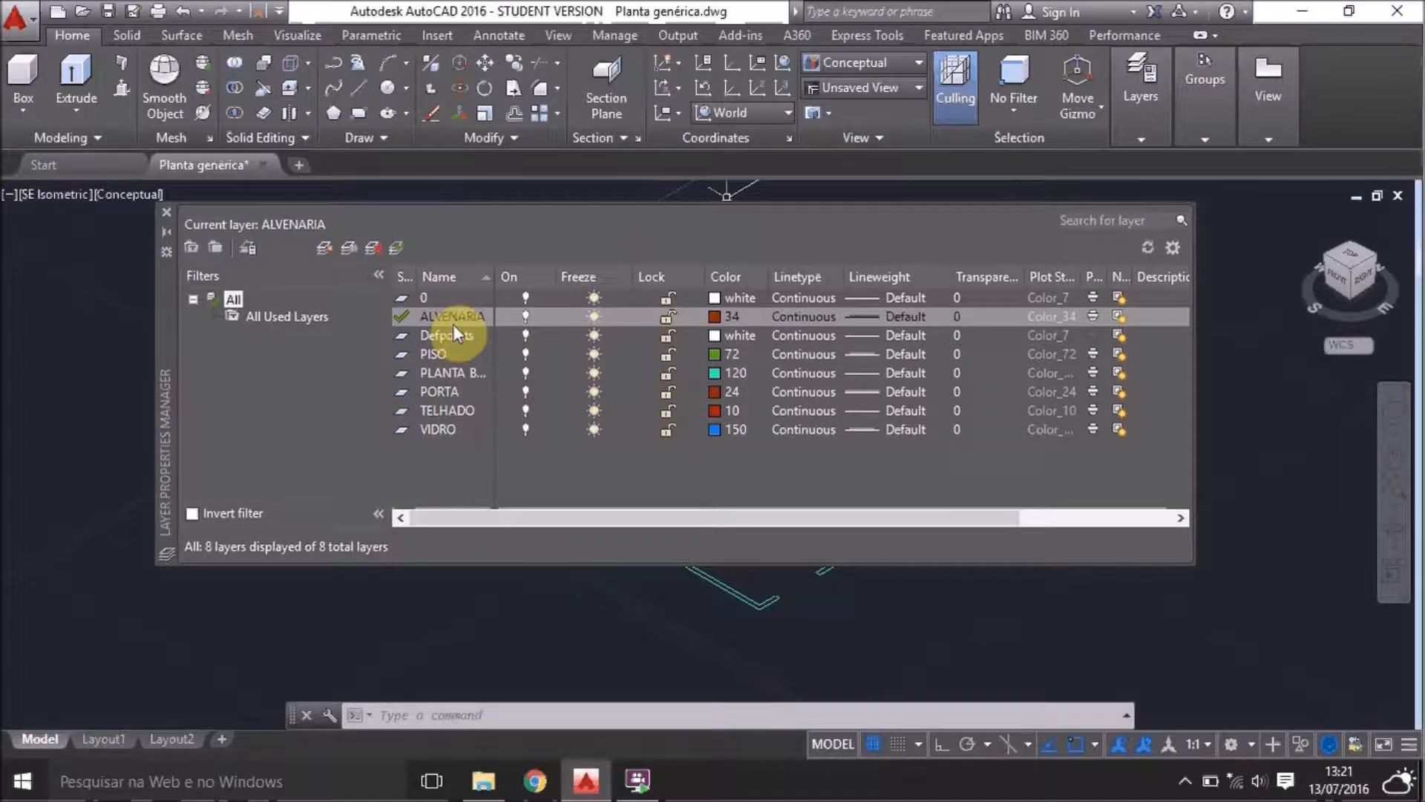
left_click(323, 247)
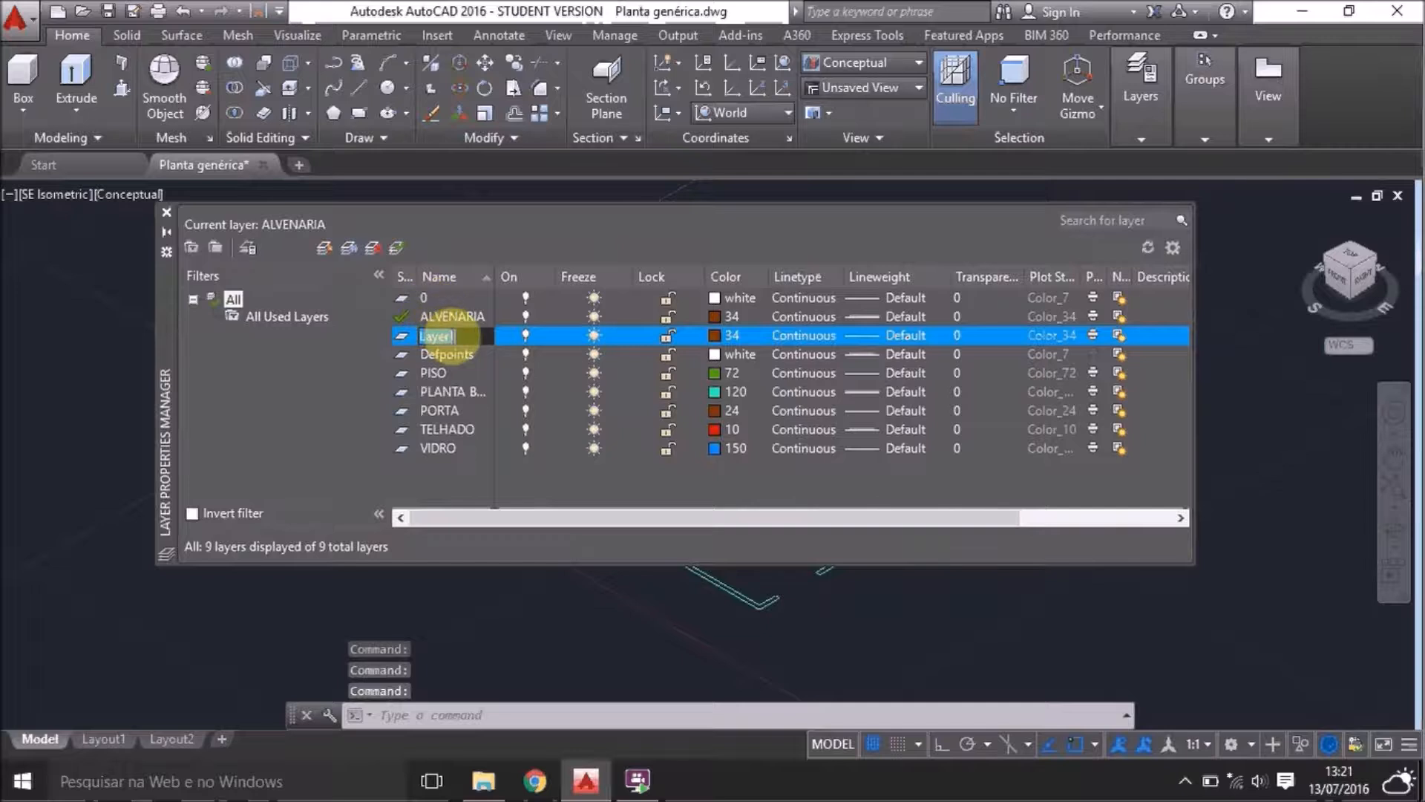
key("BackSpace")
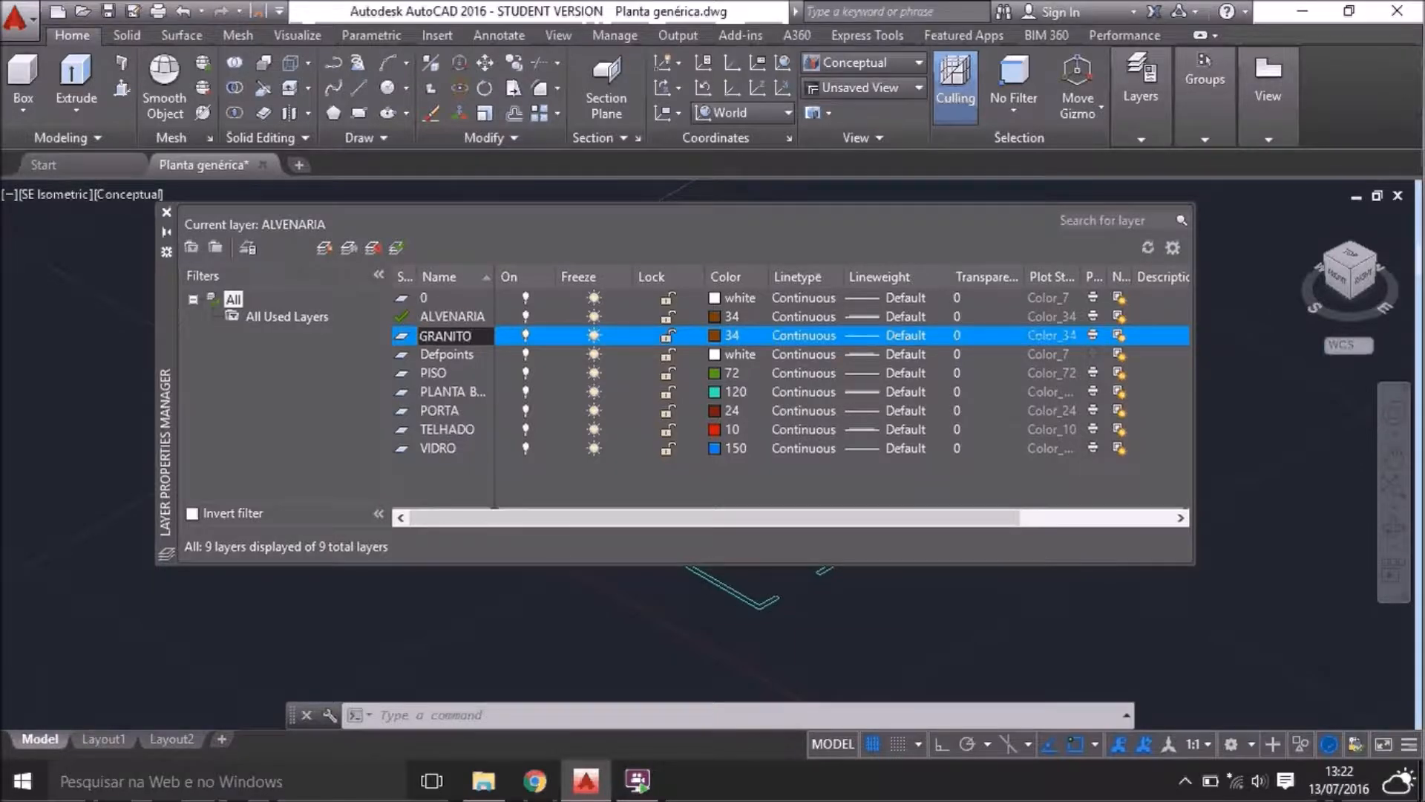
left_click(715, 335)
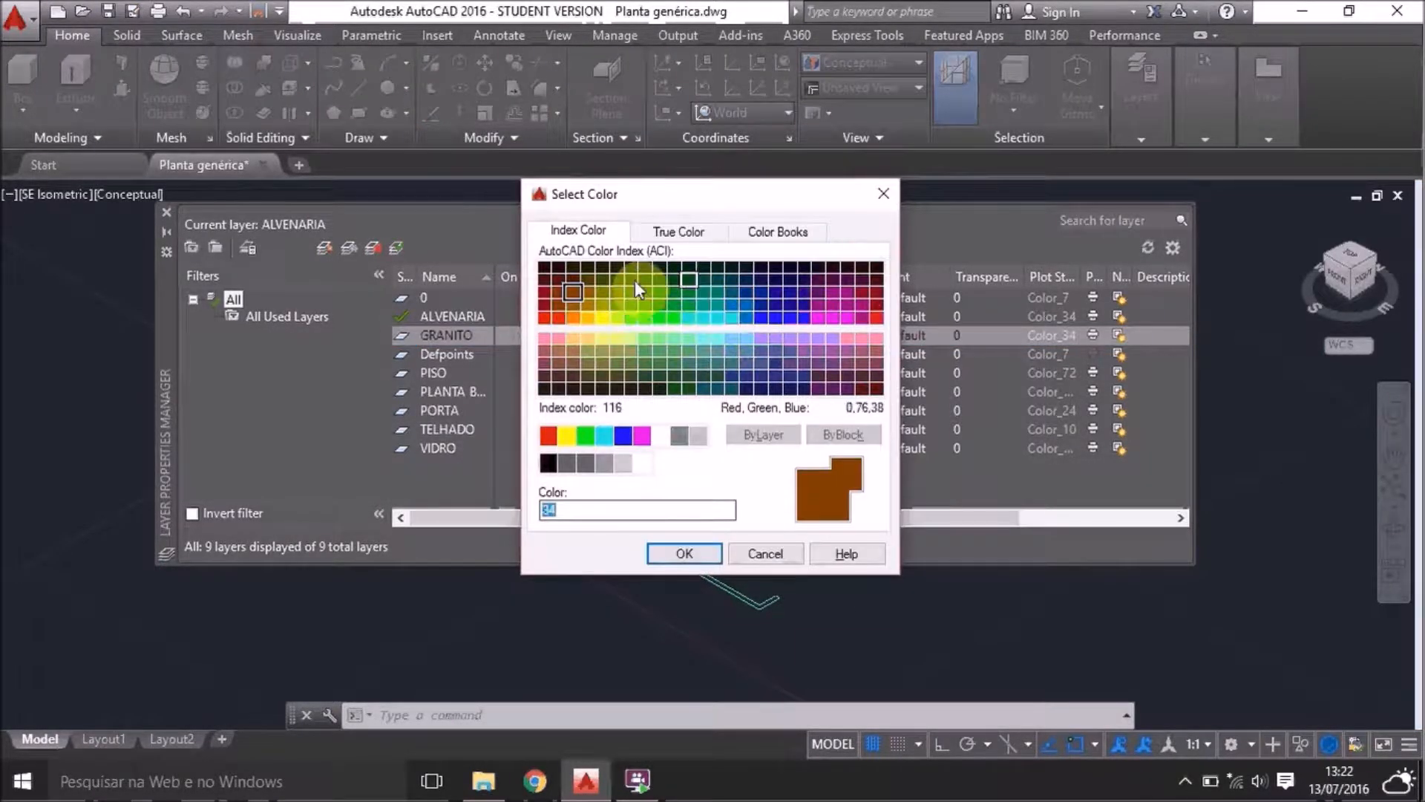
left_click(775, 291)
left_click(704, 554)
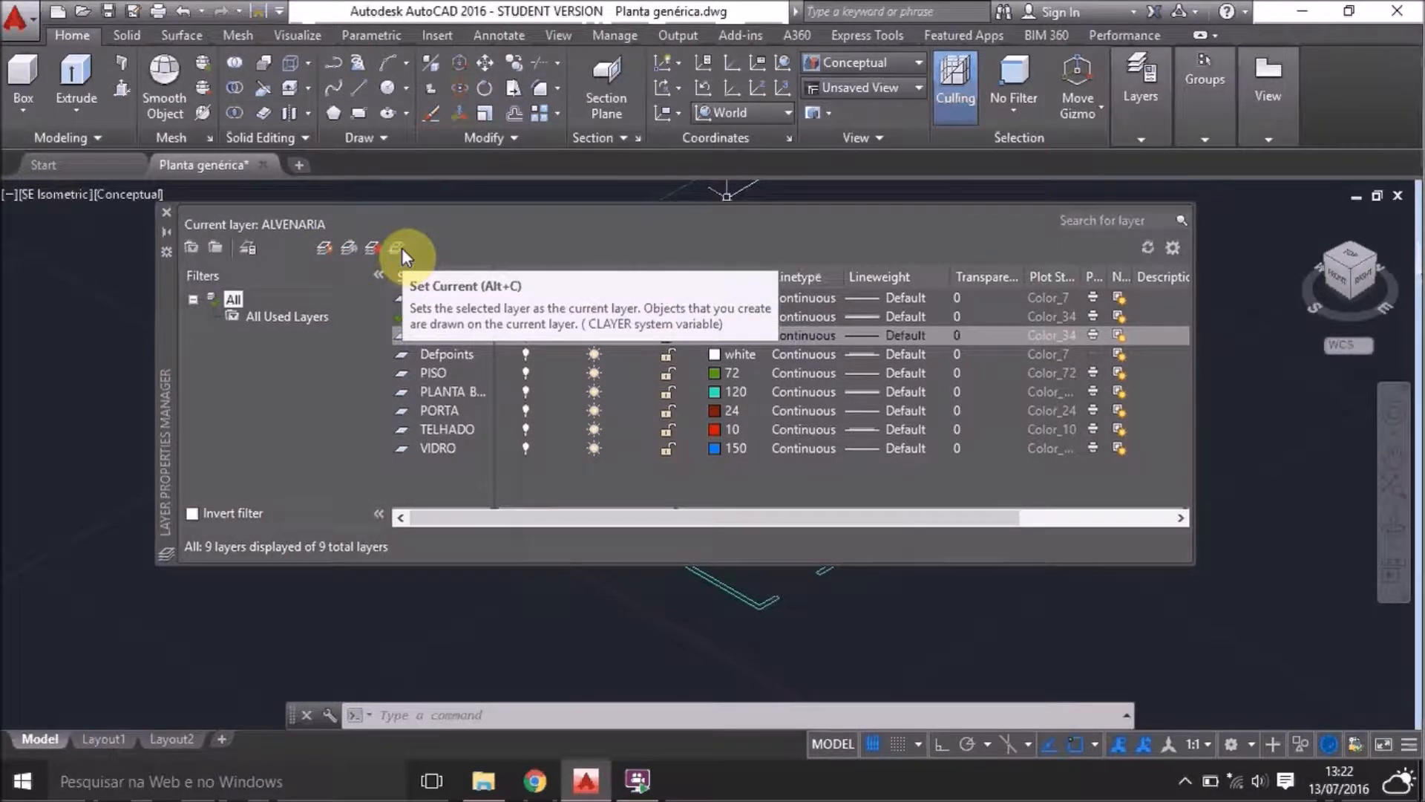
Review the existing layers, including PORTA, TELHADO, VIDRO and ALVENARIA, and close the layer properties
left_click(465, 356)
left_click(464, 391)
left_click(461, 410)
left_click(461, 429)
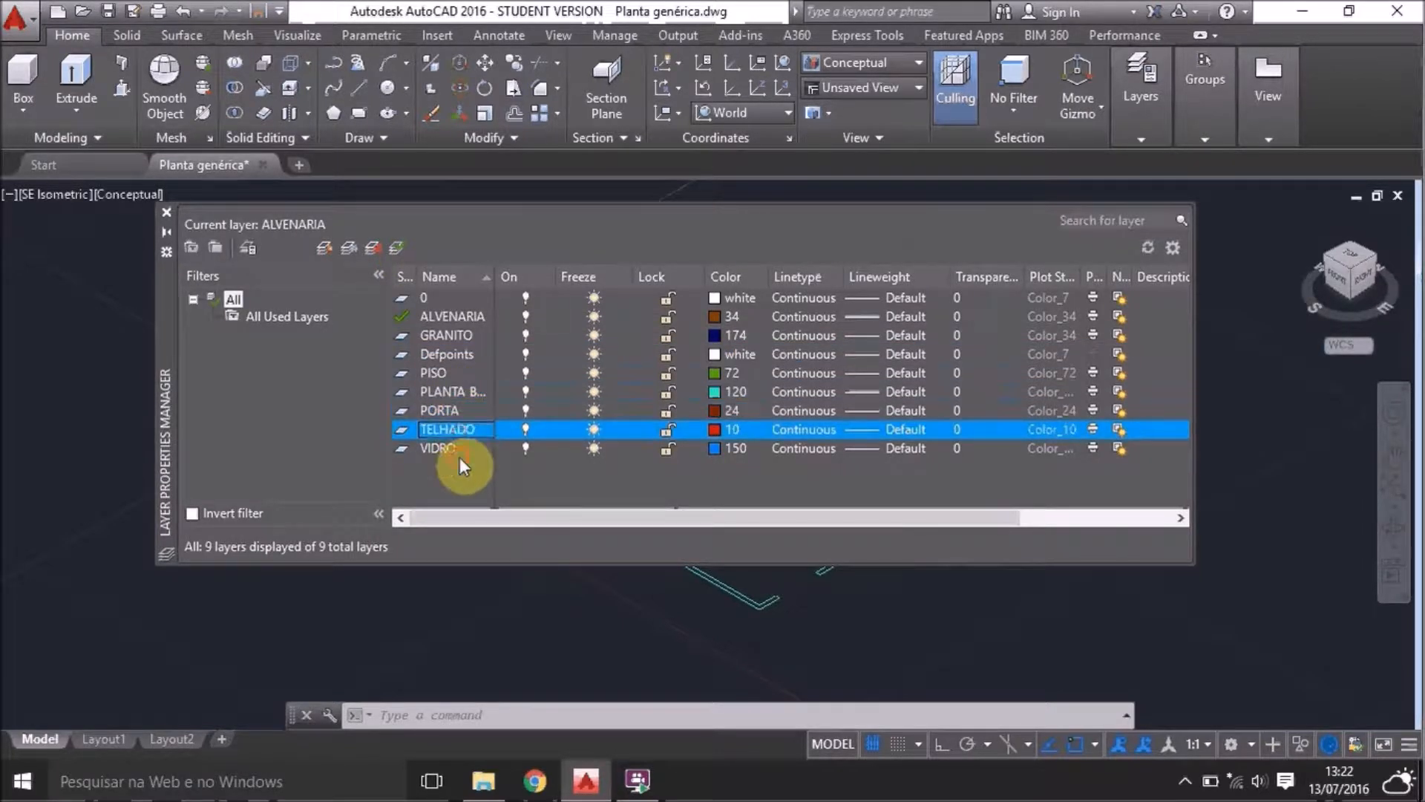
left_click(460, 448)
left_click(443, 315)
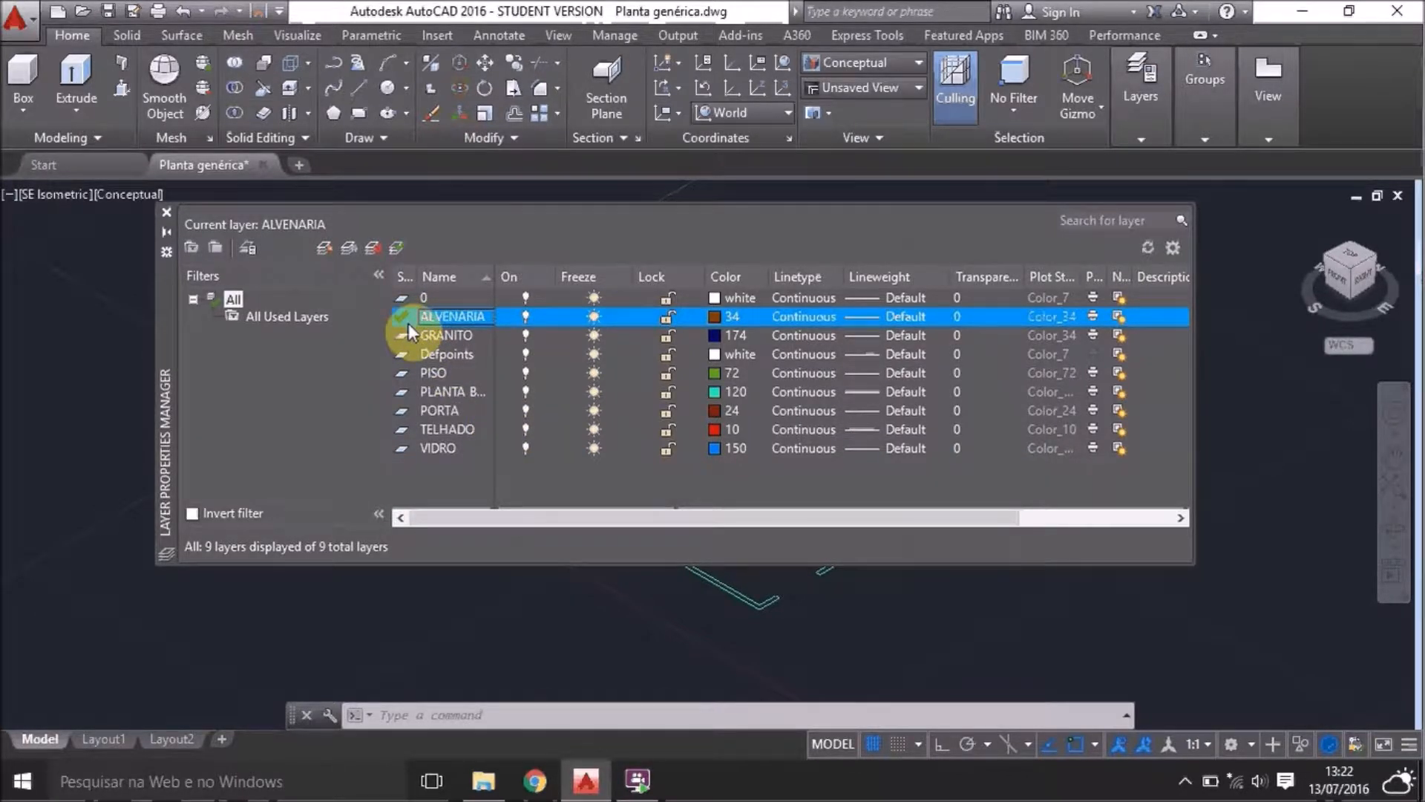
left_click(167, 212)
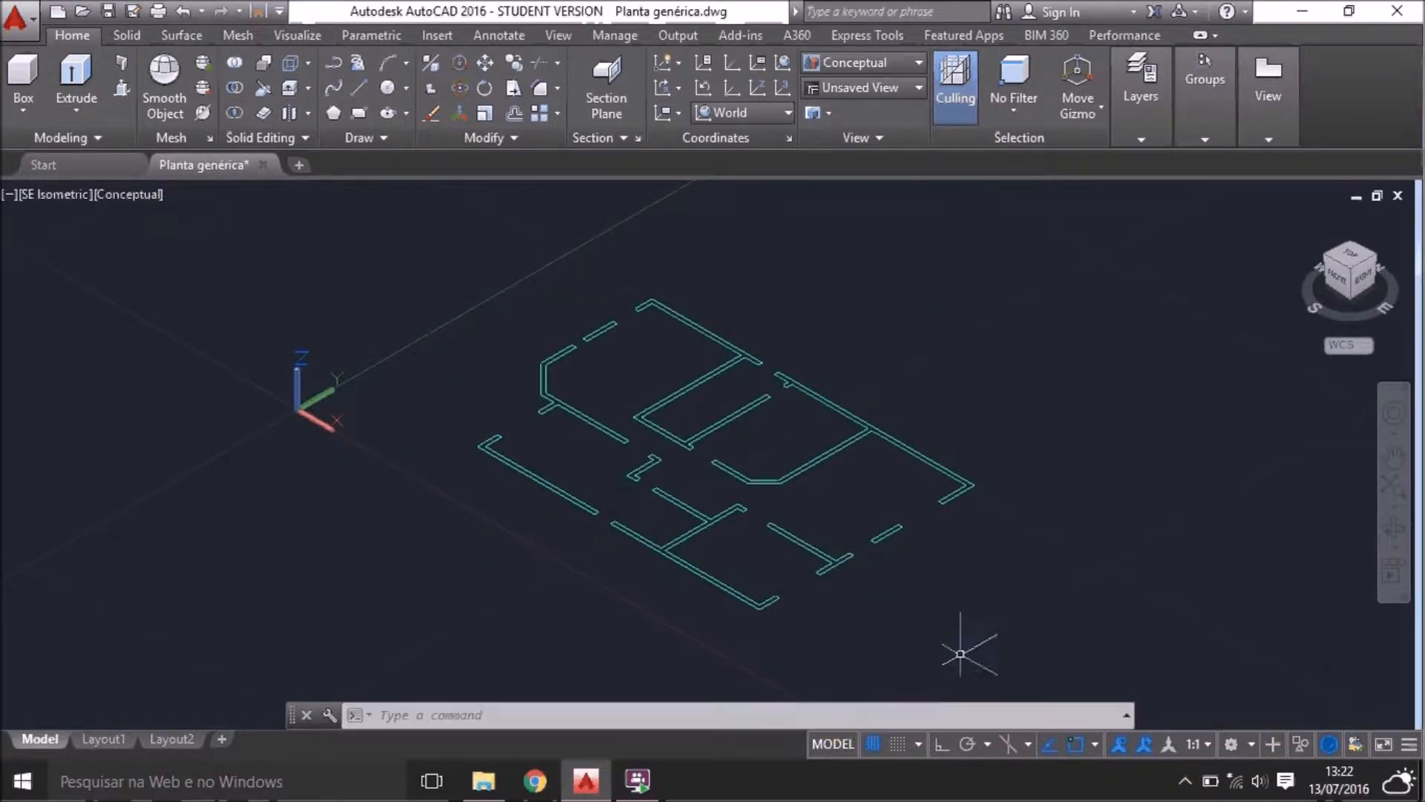
left_click(1137, 133)
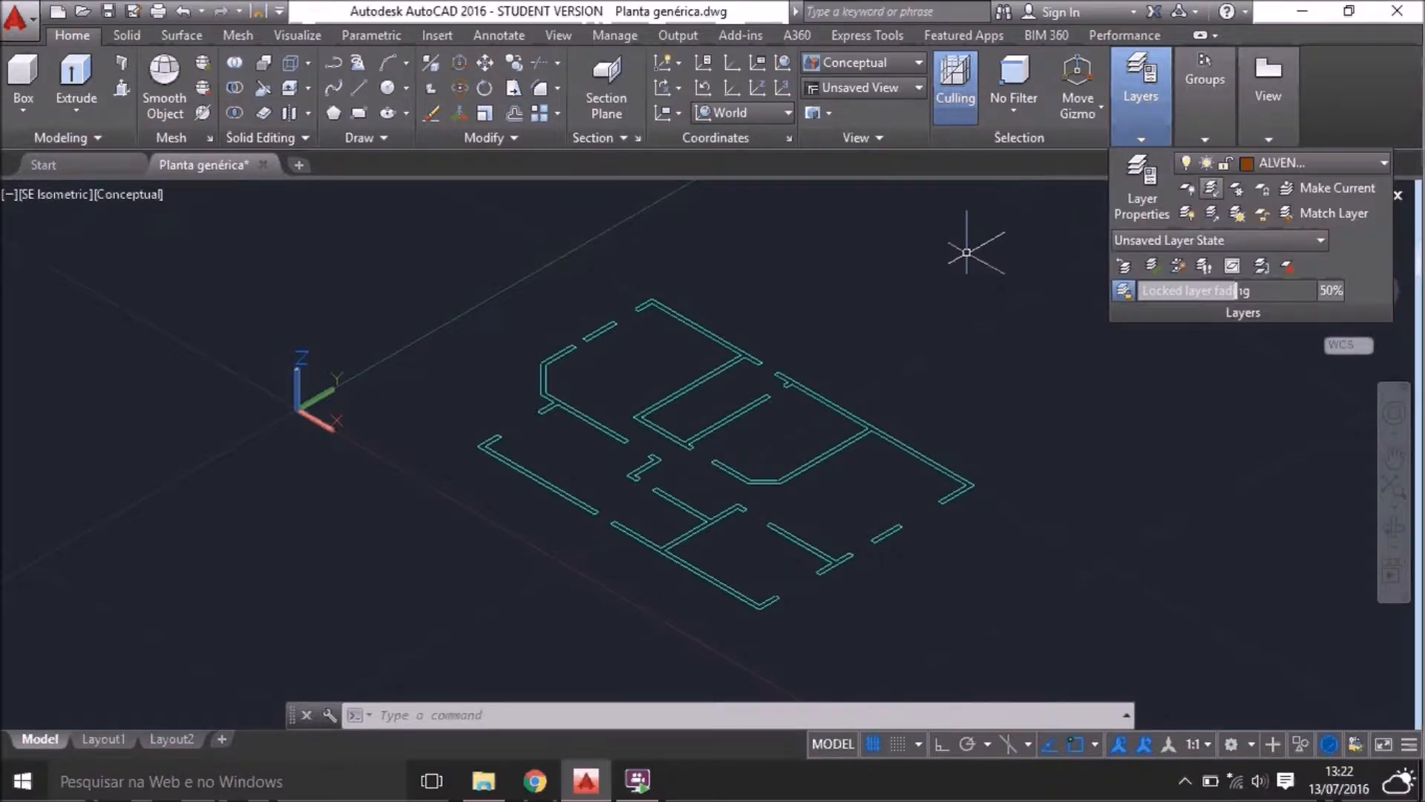
left_click(872, 299)
left_click(807, 315)
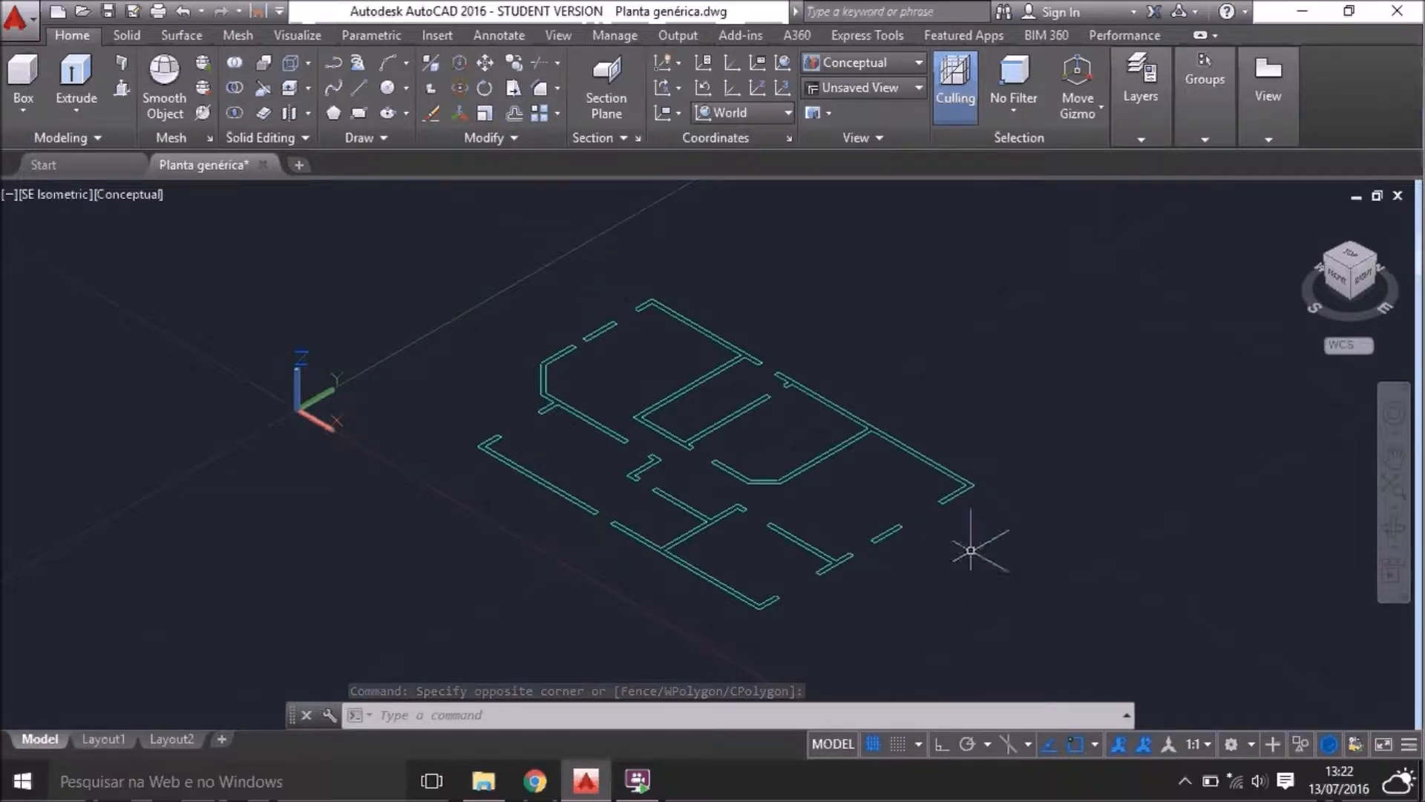
Start the Boundary command and pick internal points in the long L-shaped front wall, the adjoining branched wall and the small Z-shaped wall
scroll(648, 485, "up", 2)
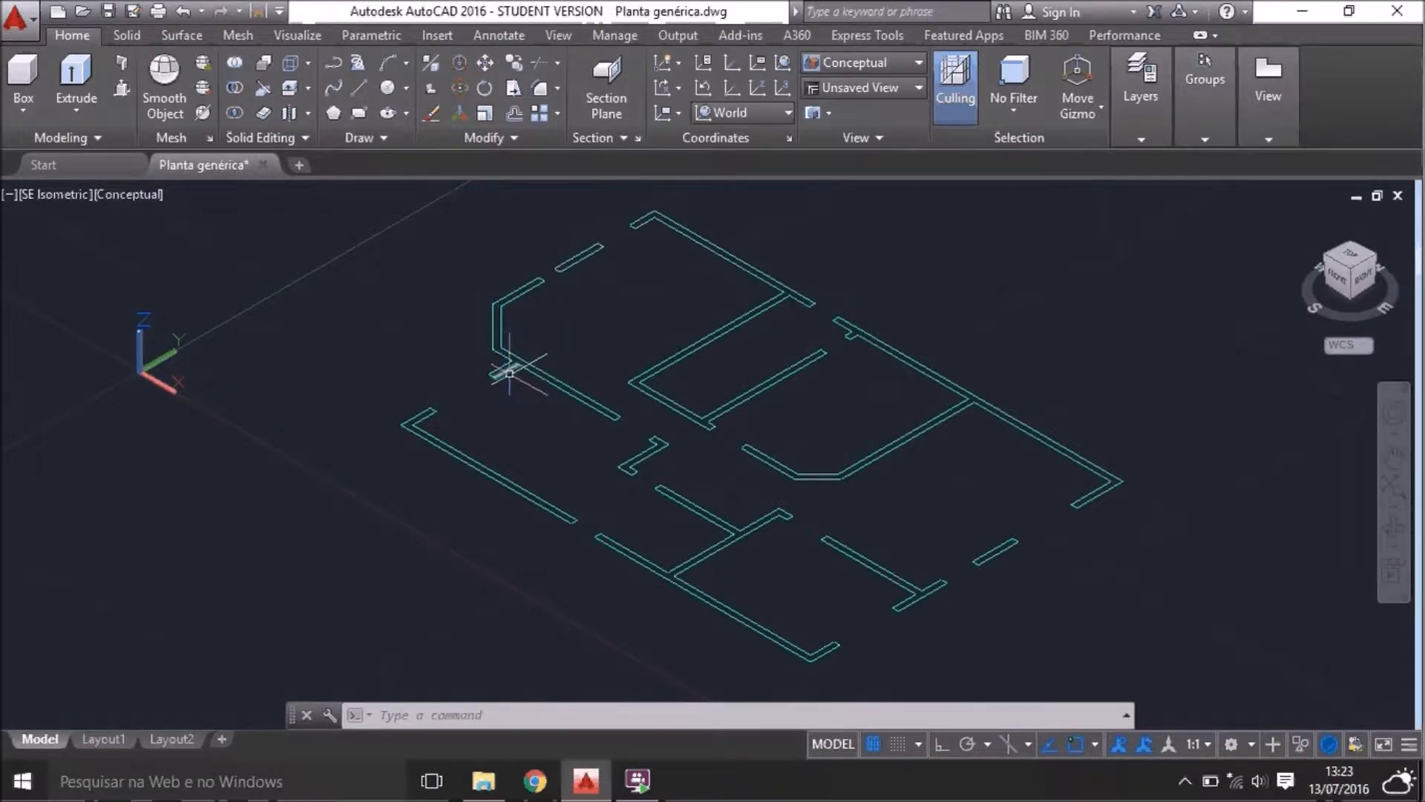
left_click(381, 141)
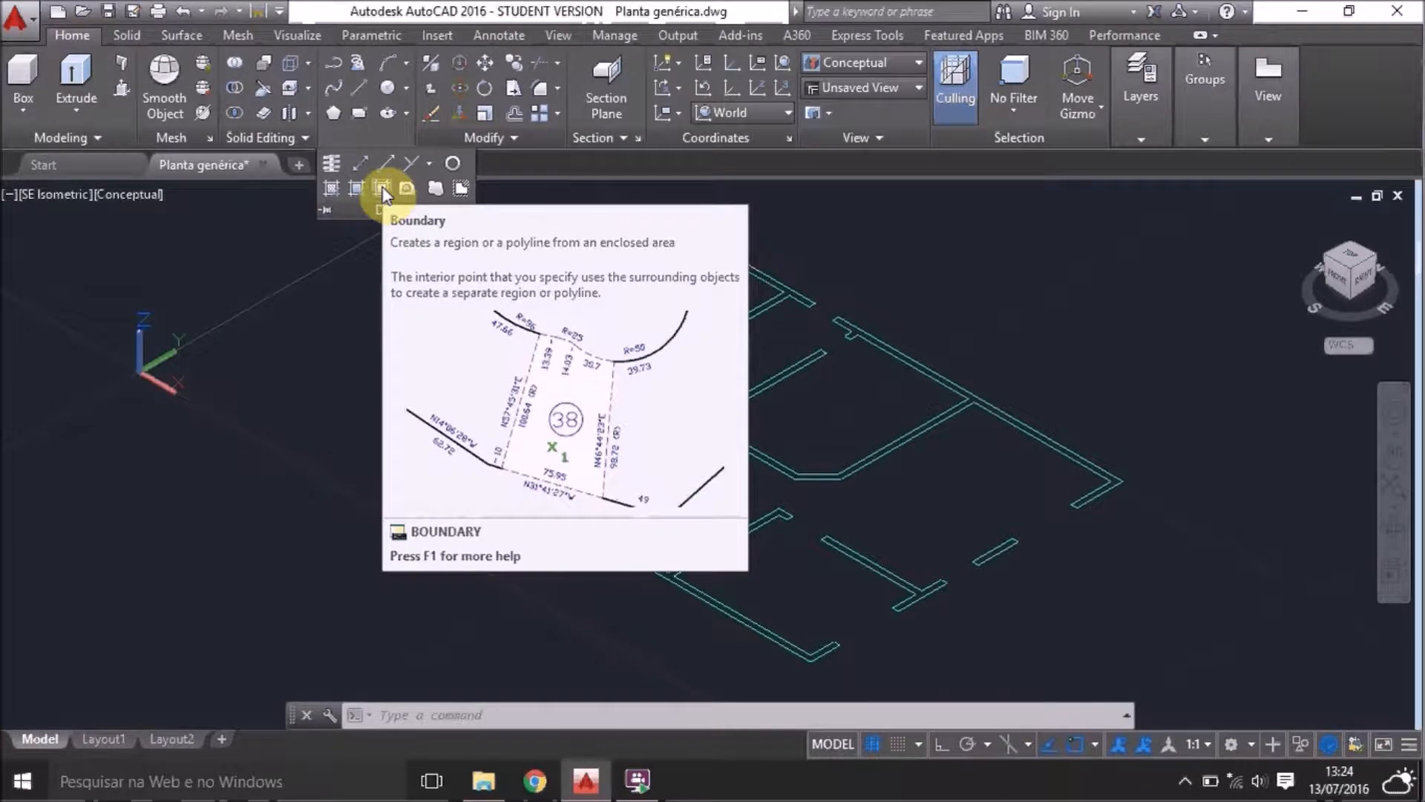
left_click(383, 188)
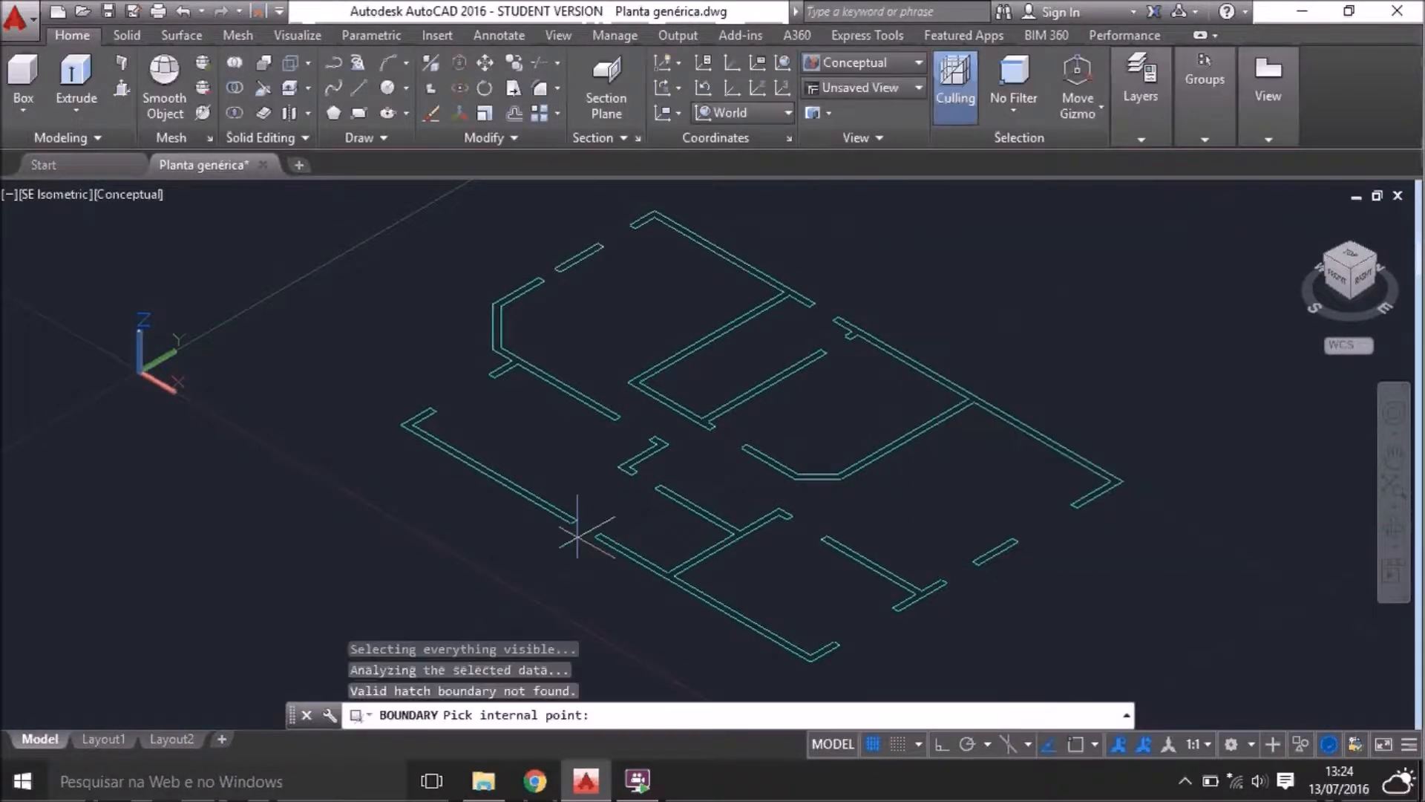
scroll(579, 535, "up", 3)
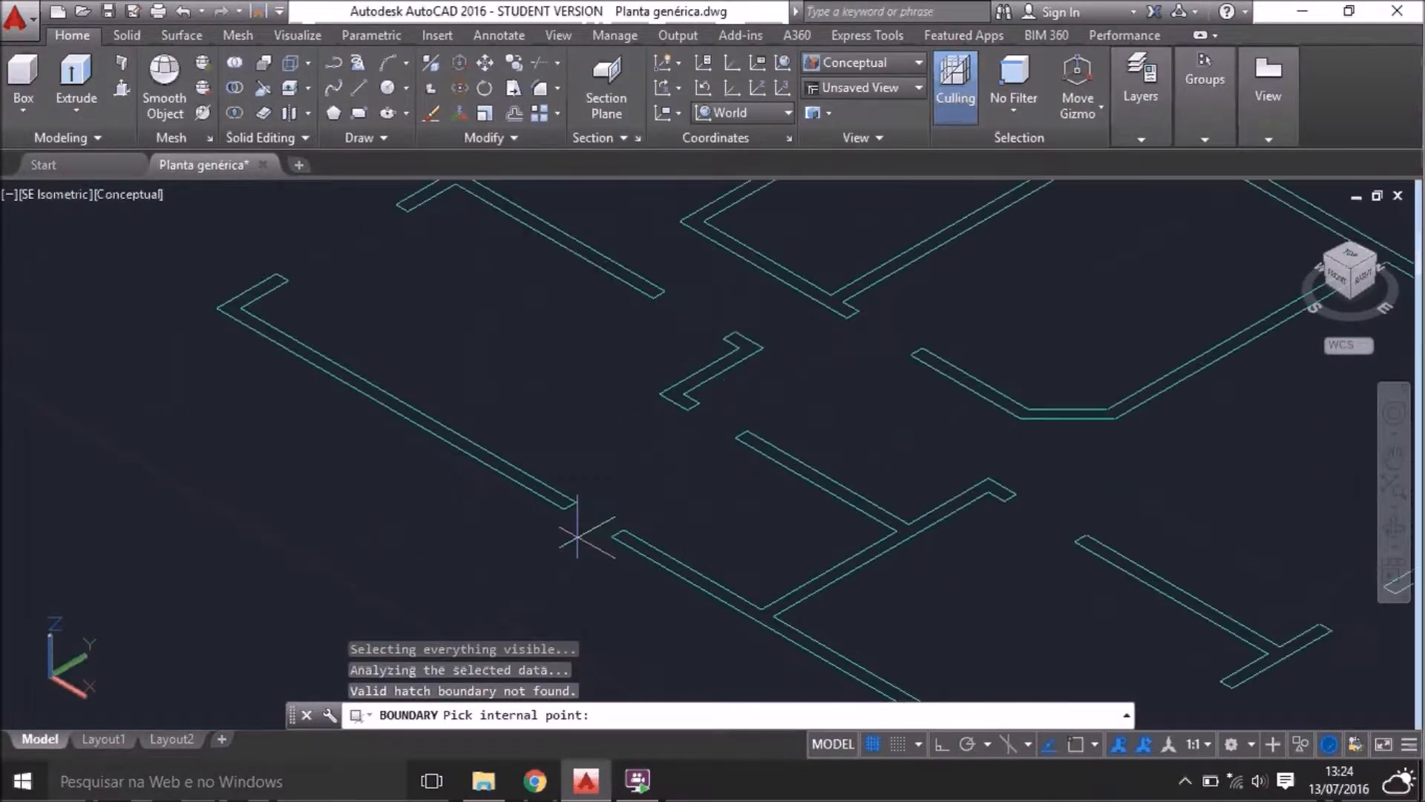
left_click(556, 494)
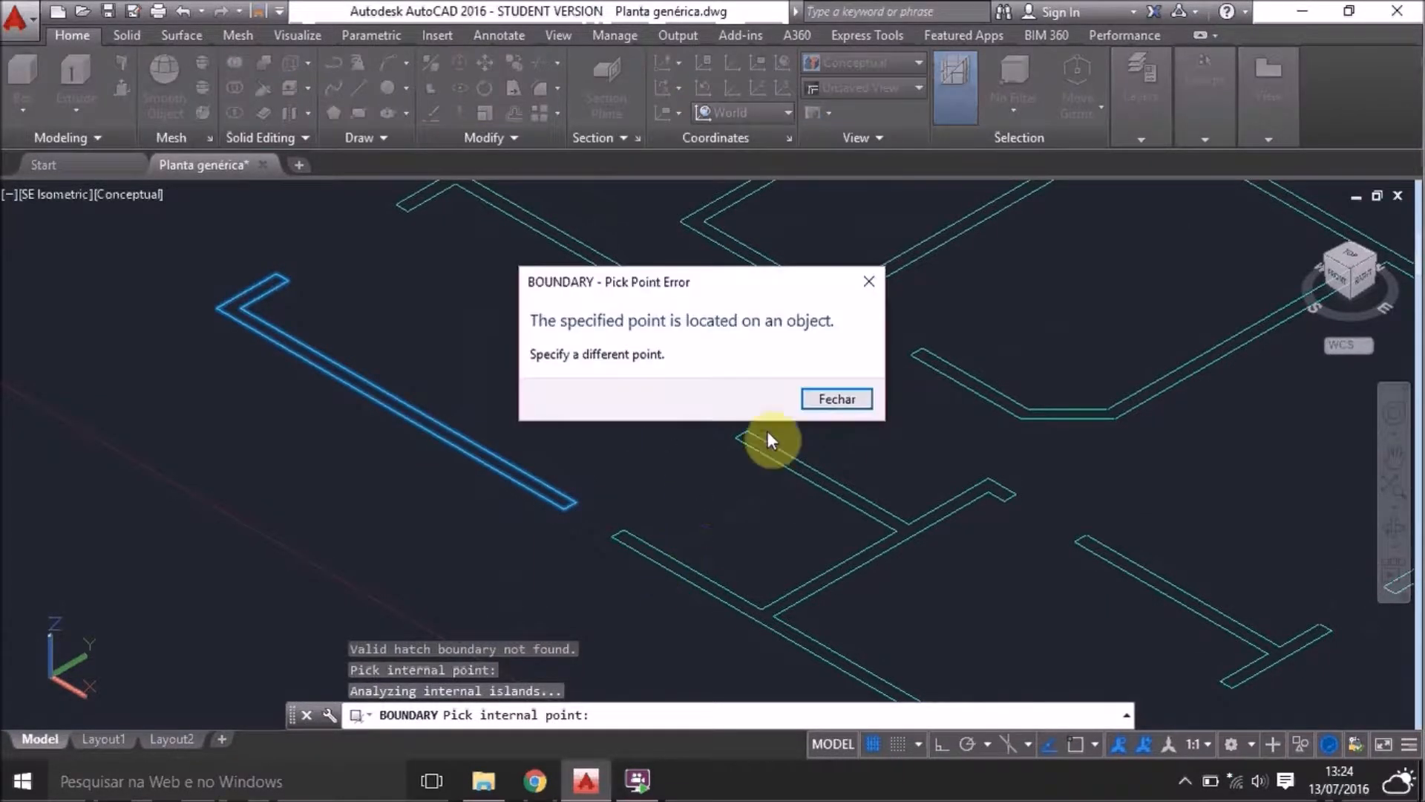
left_click(818, 405)
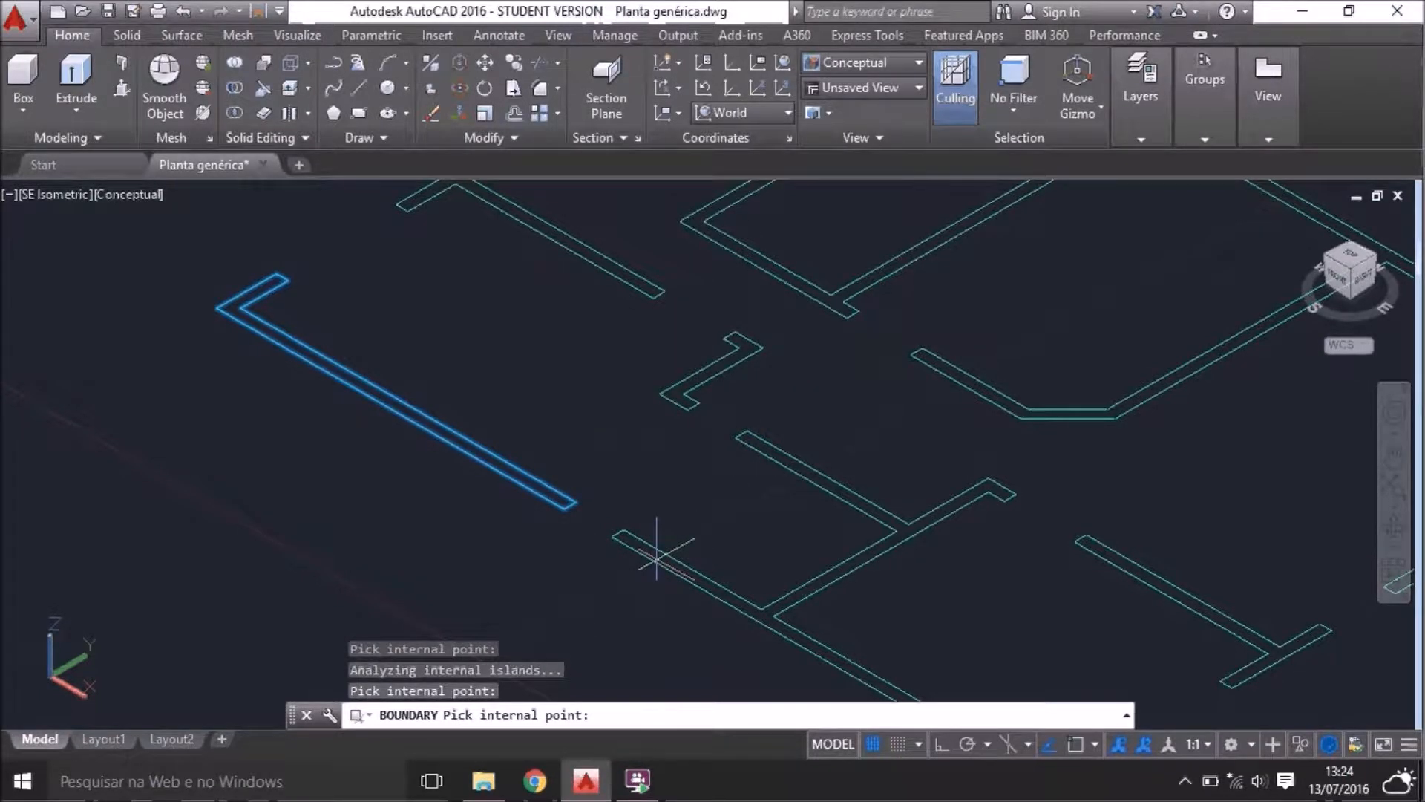
left_click(656, 556)
left_click(710, 366)
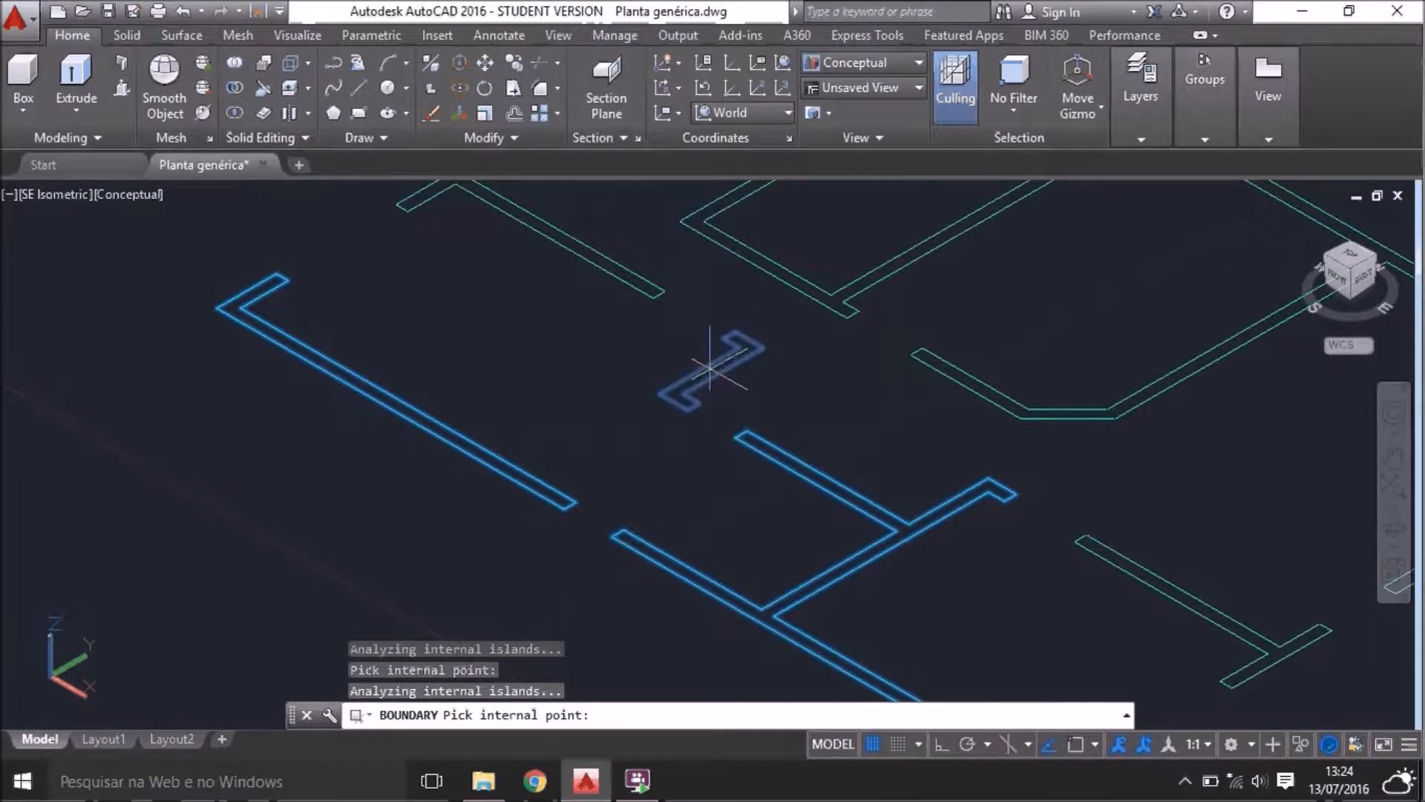
Pick internal points in all remaining wall outlines of the floor plan and create the boundary polylines
scroll(312, 349, "down", 3)
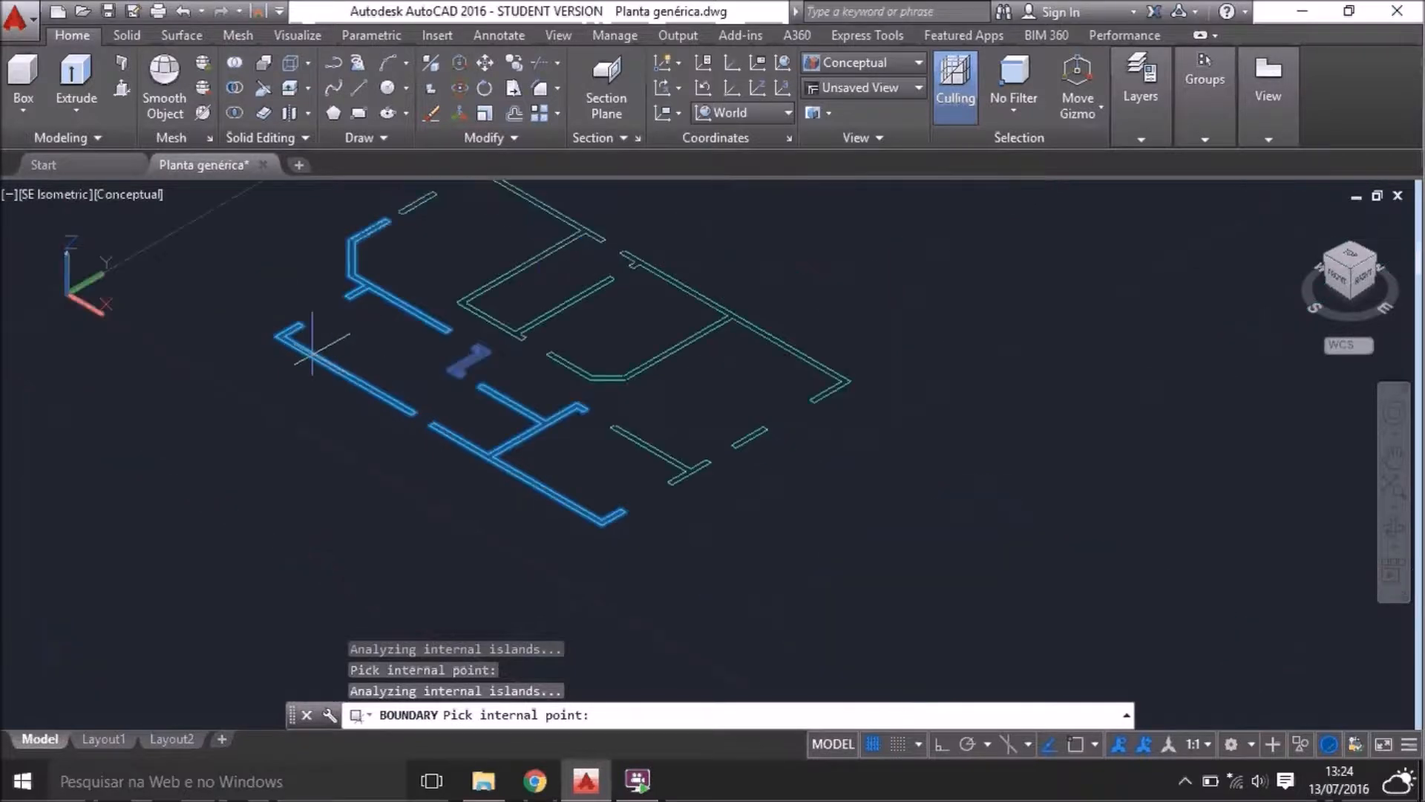
scroll(658, 455, "up", 5)
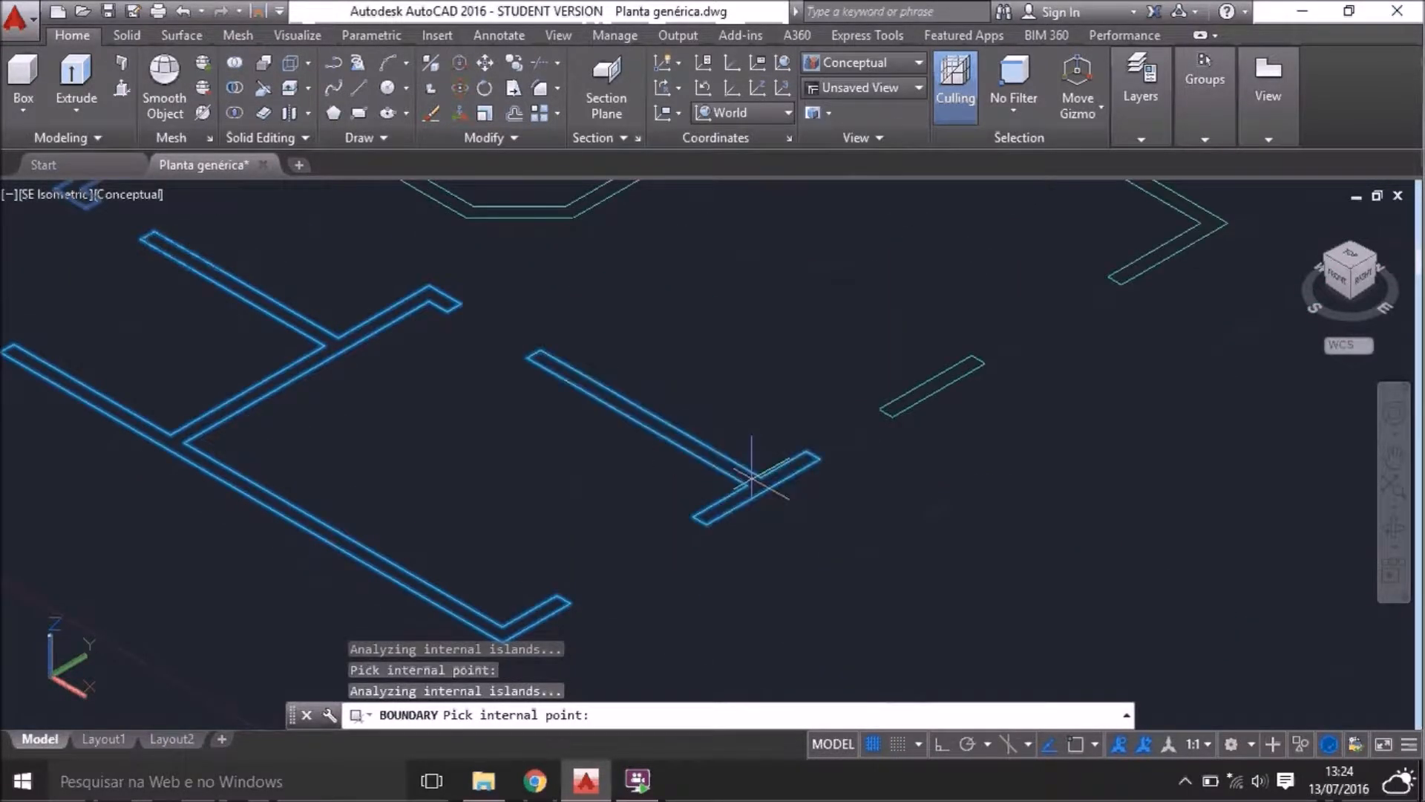
left_click(932, 385)
scroll(1151, 256, "down", 4)
scroll(1010, 461, "down", 2)
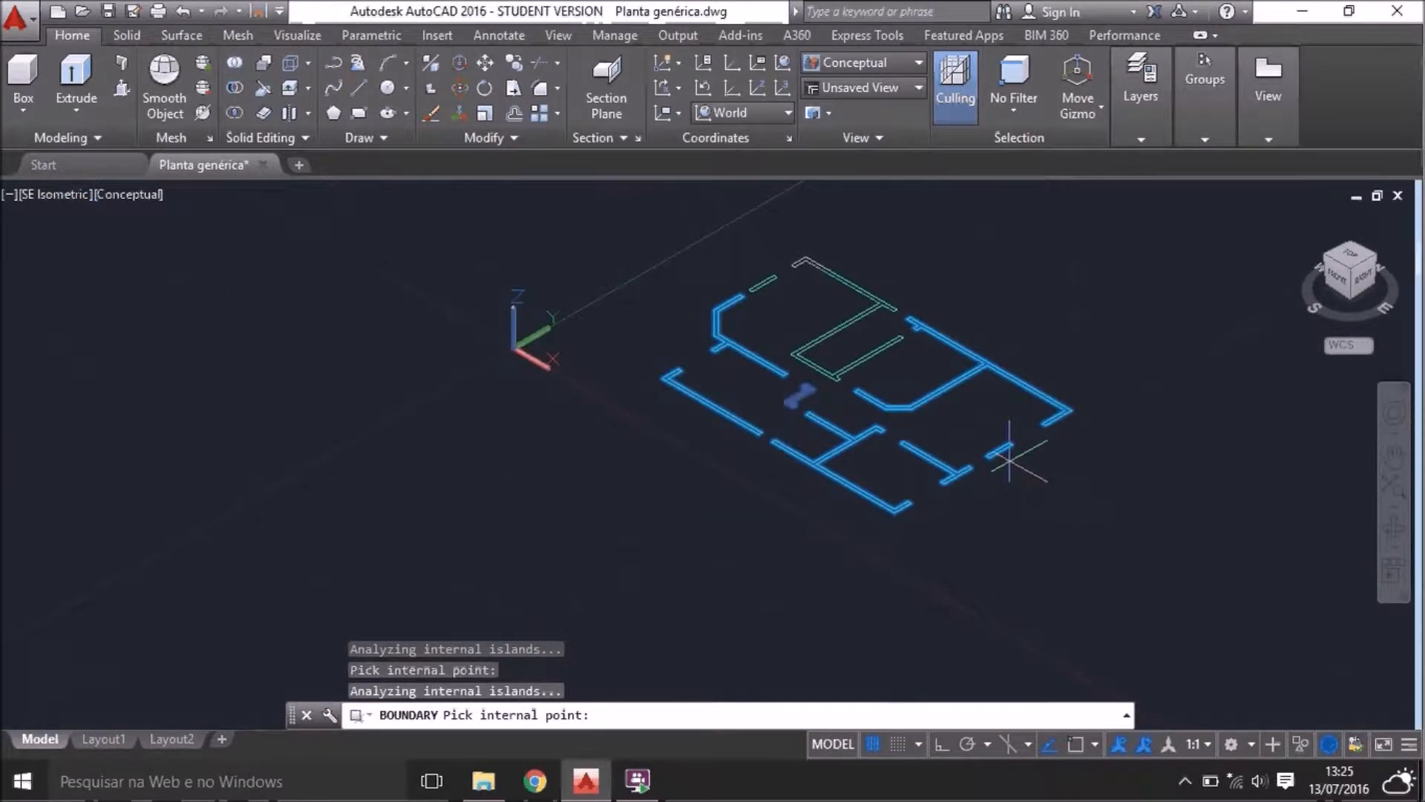
scroll(737, 300, "up", 5)
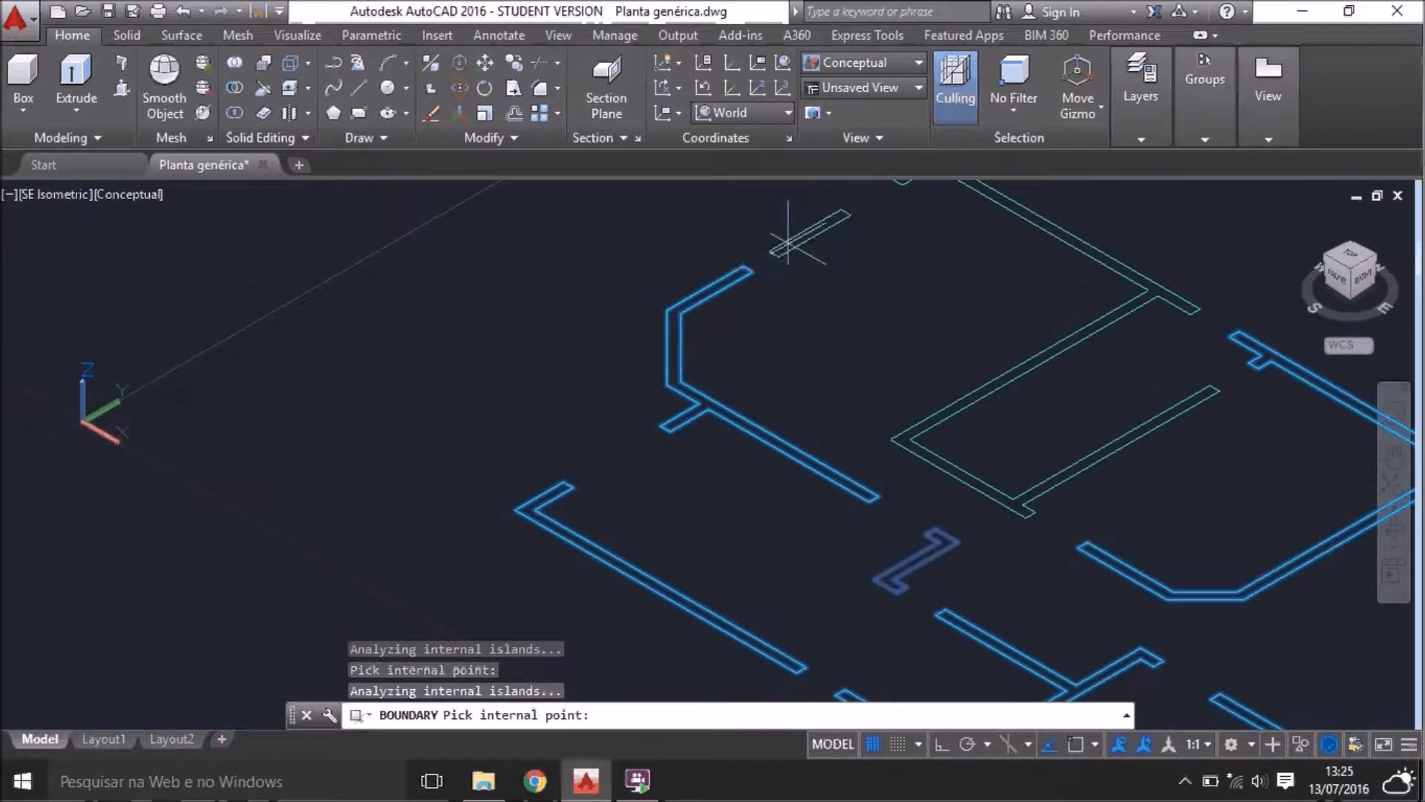
scroll(716, 255, "down", 4)
scroll(811, 217, "up", 5)
scroll(817, 219, "down", 5)
scroll(849, 573, "up", 2)
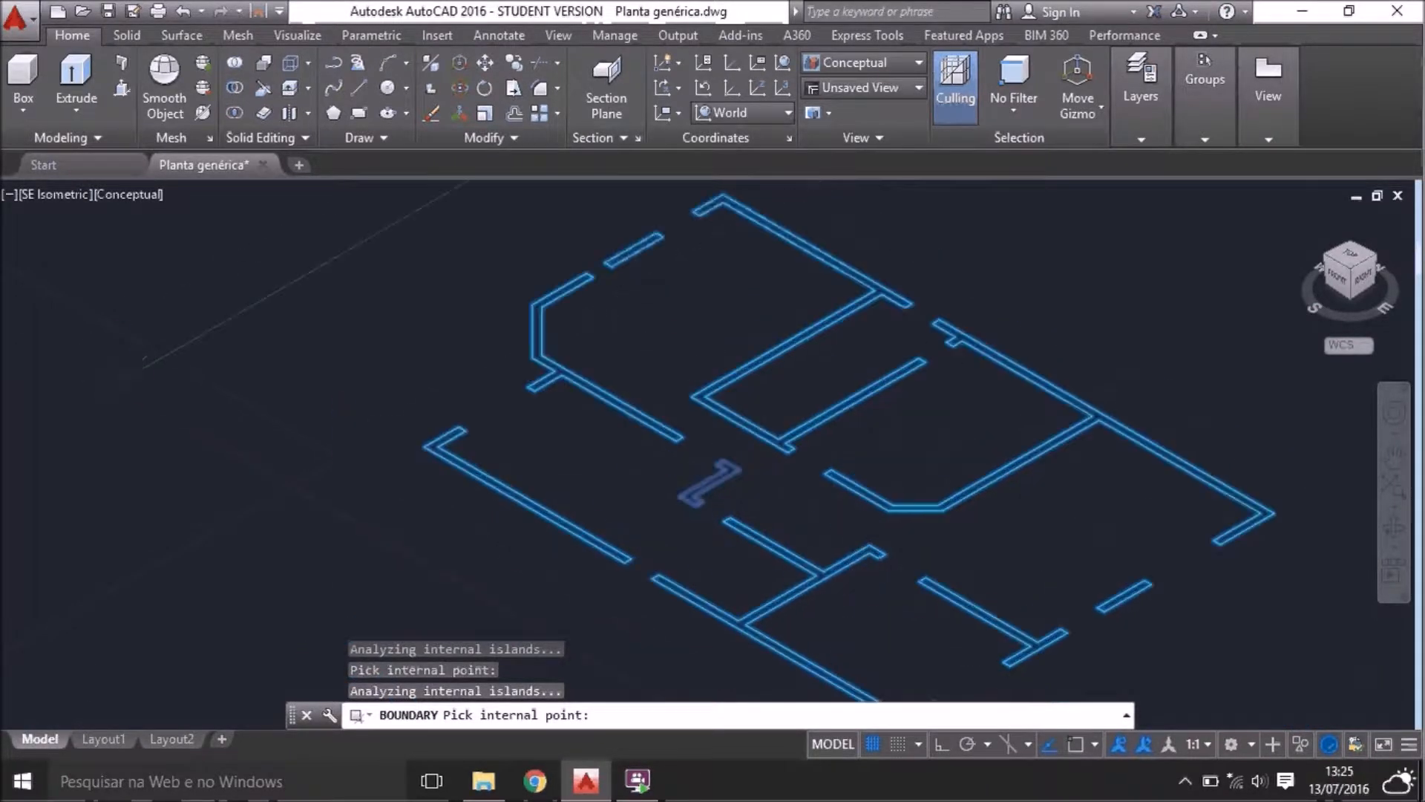
key("Return")
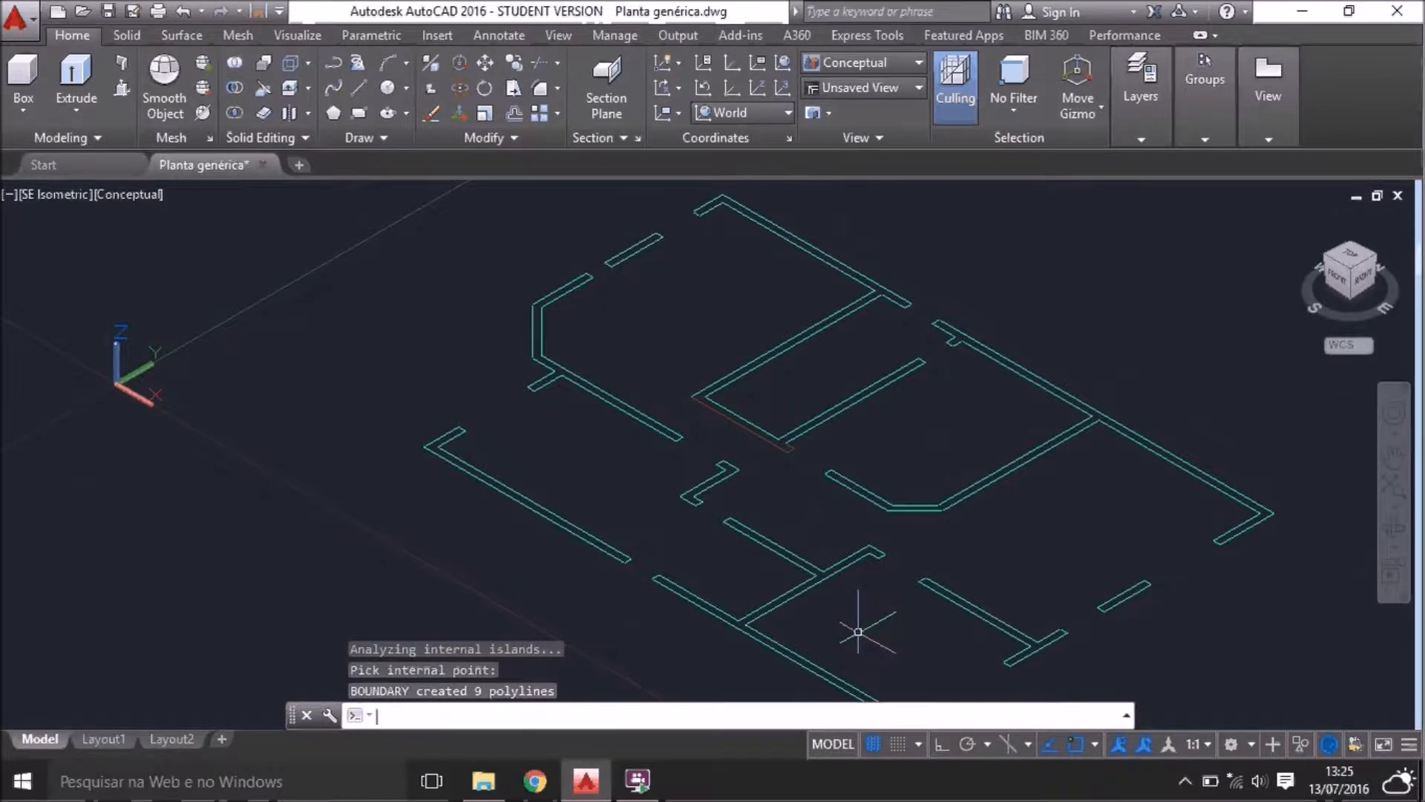
Draw a rectangle in the empty area beside the floor plan, beyond its rear wall
scroll(858, 632, "down", 2)
middle_click_drag(858, 632, 663, 538)
left_click(358, 112)
left_click(921, 290)
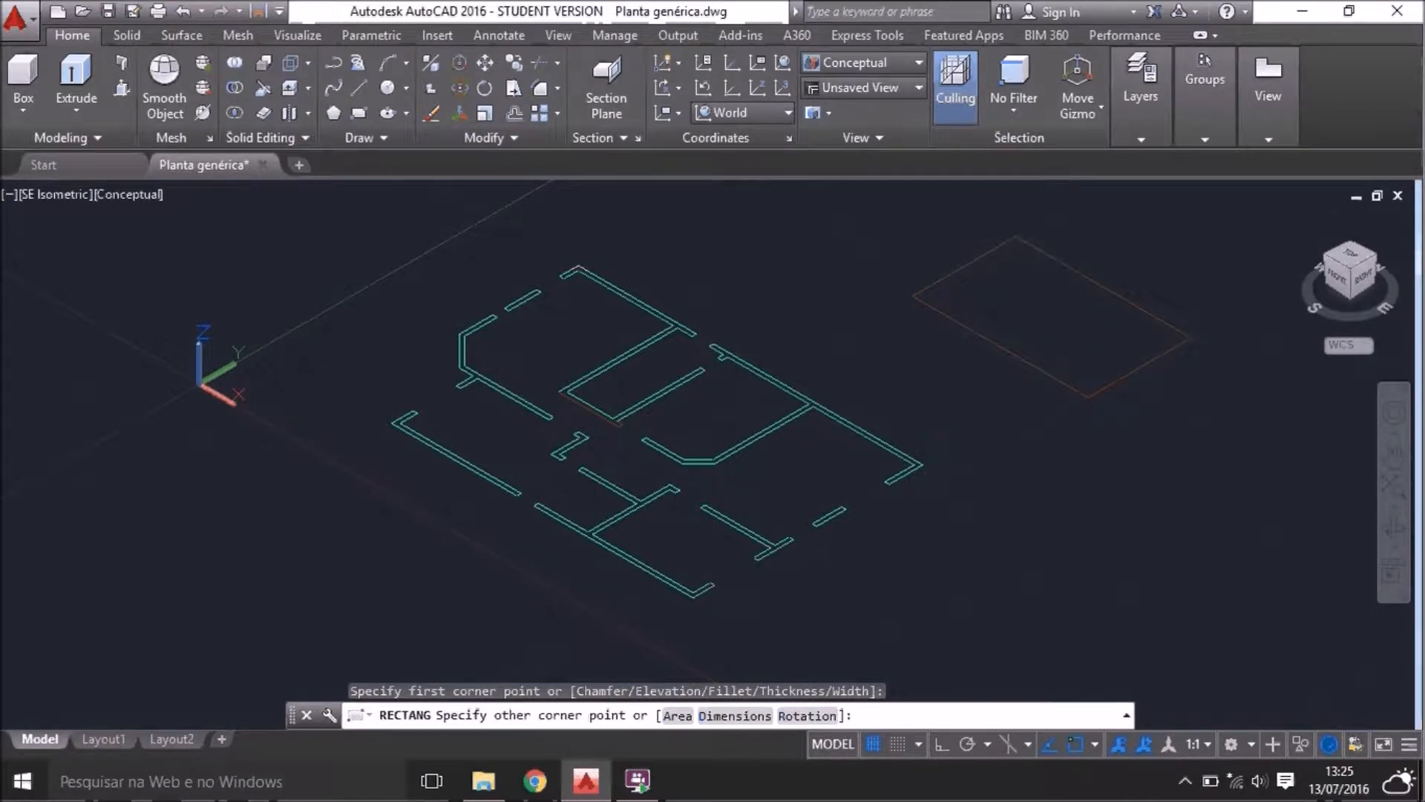
left_click(1189, 338)
Offset the rectangle inward by .15 to form a double wall outline
scroll(1158, 297, "up", 5)
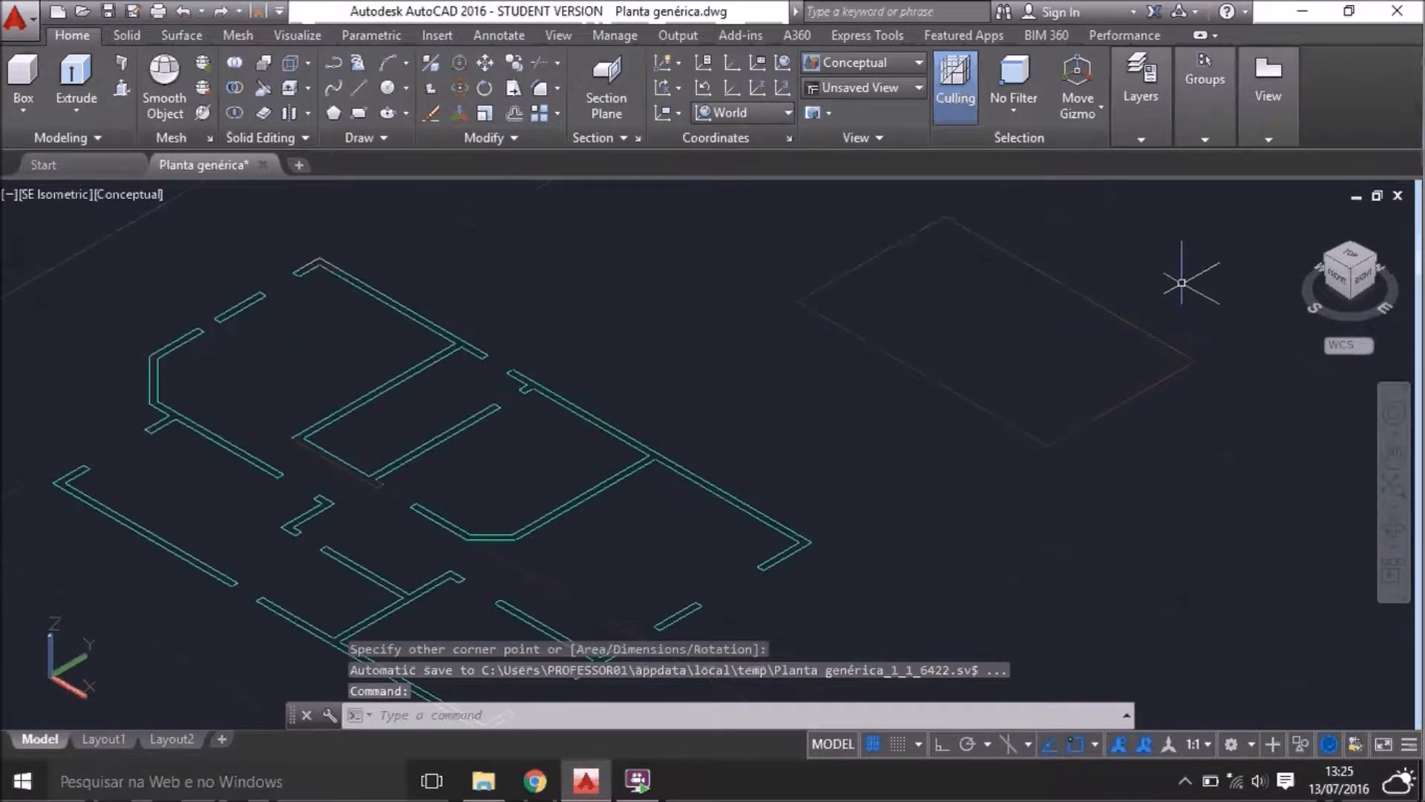
scroll(964, 369, "down", 2)
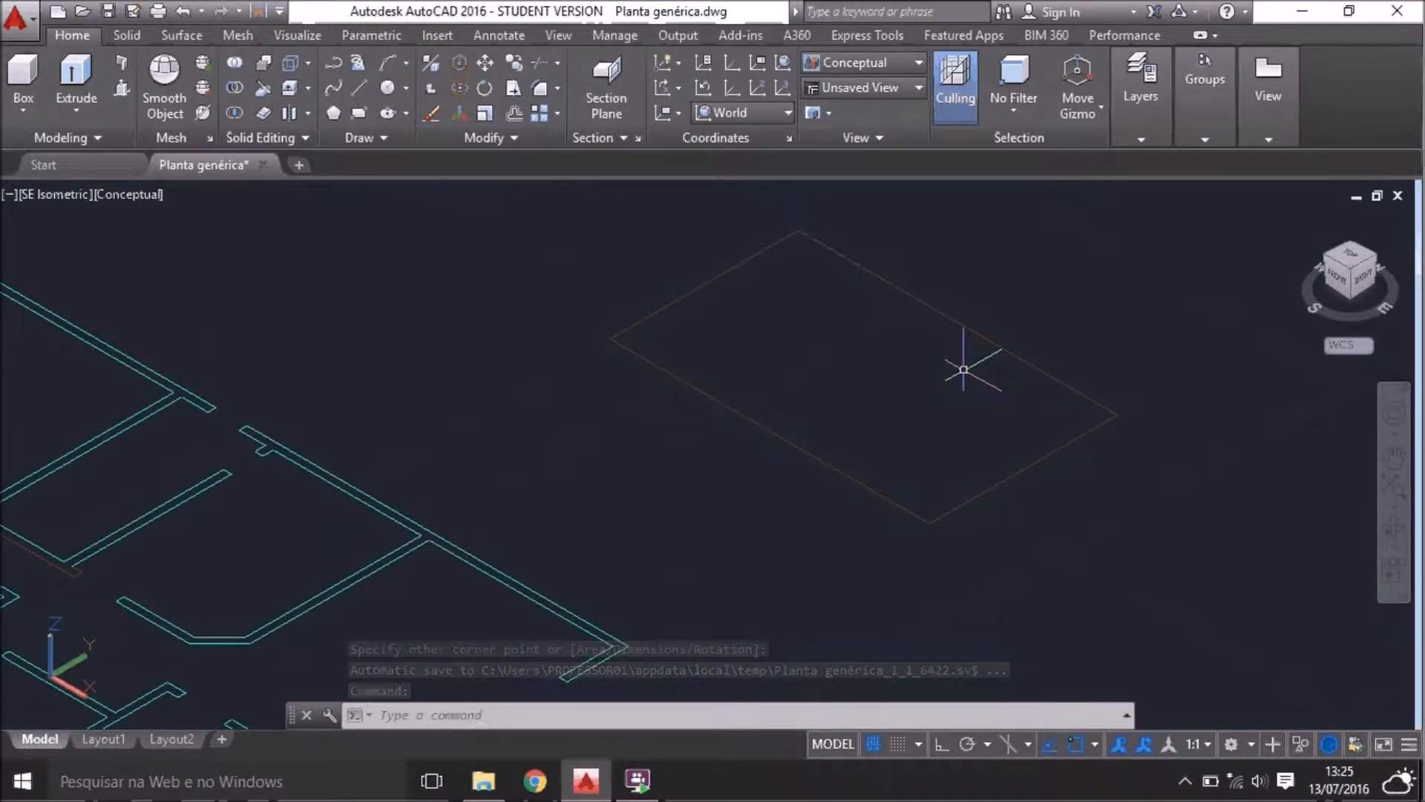
type("offset")
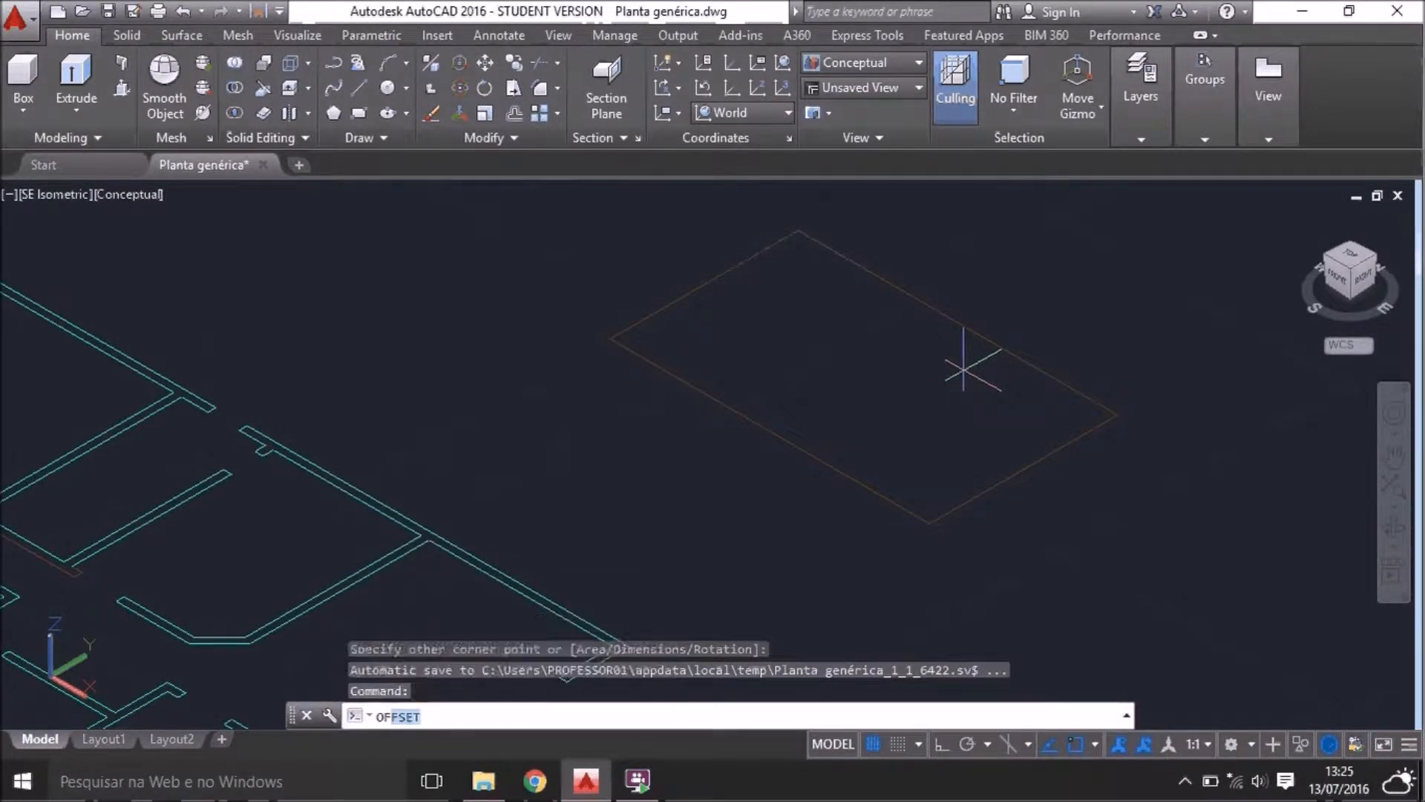
key("Return")
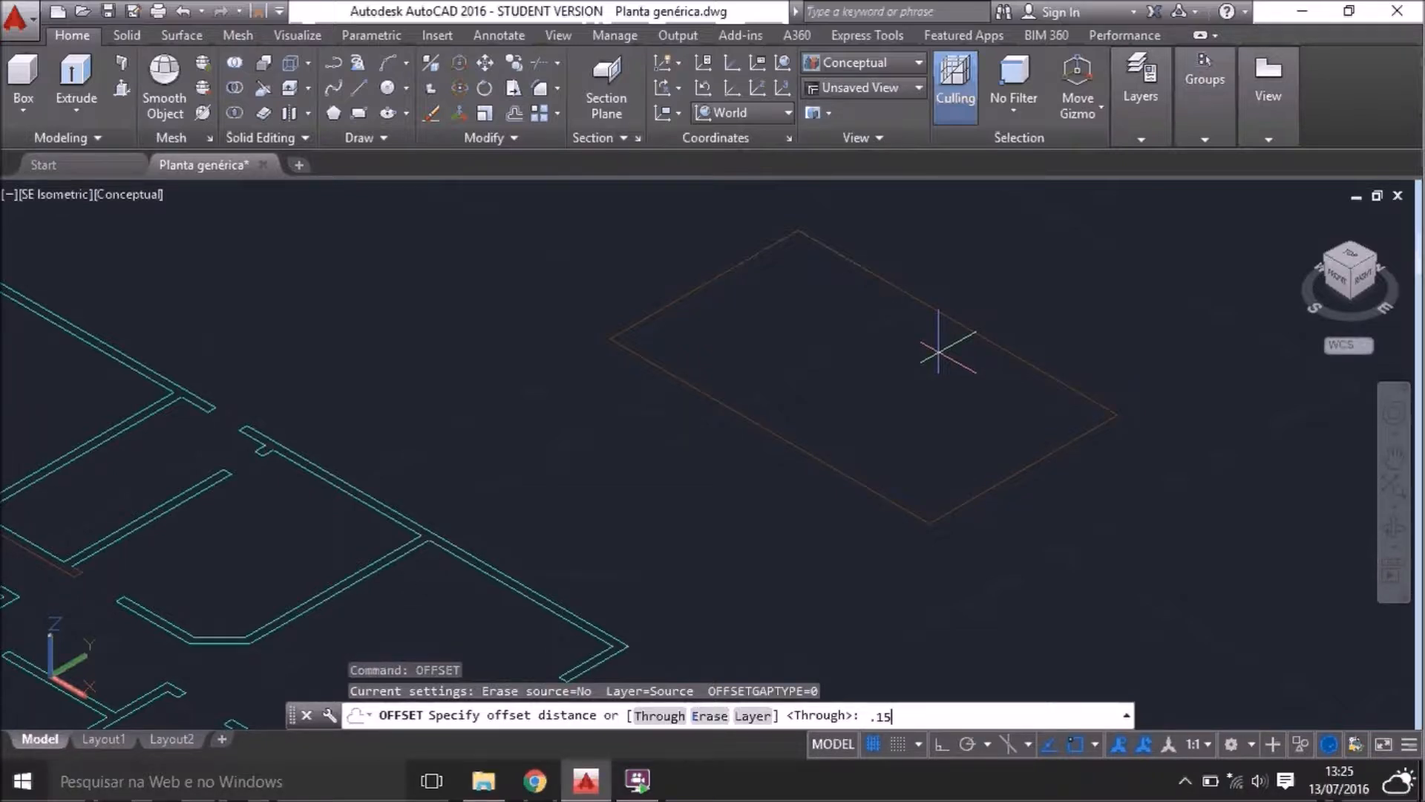
key("Return")
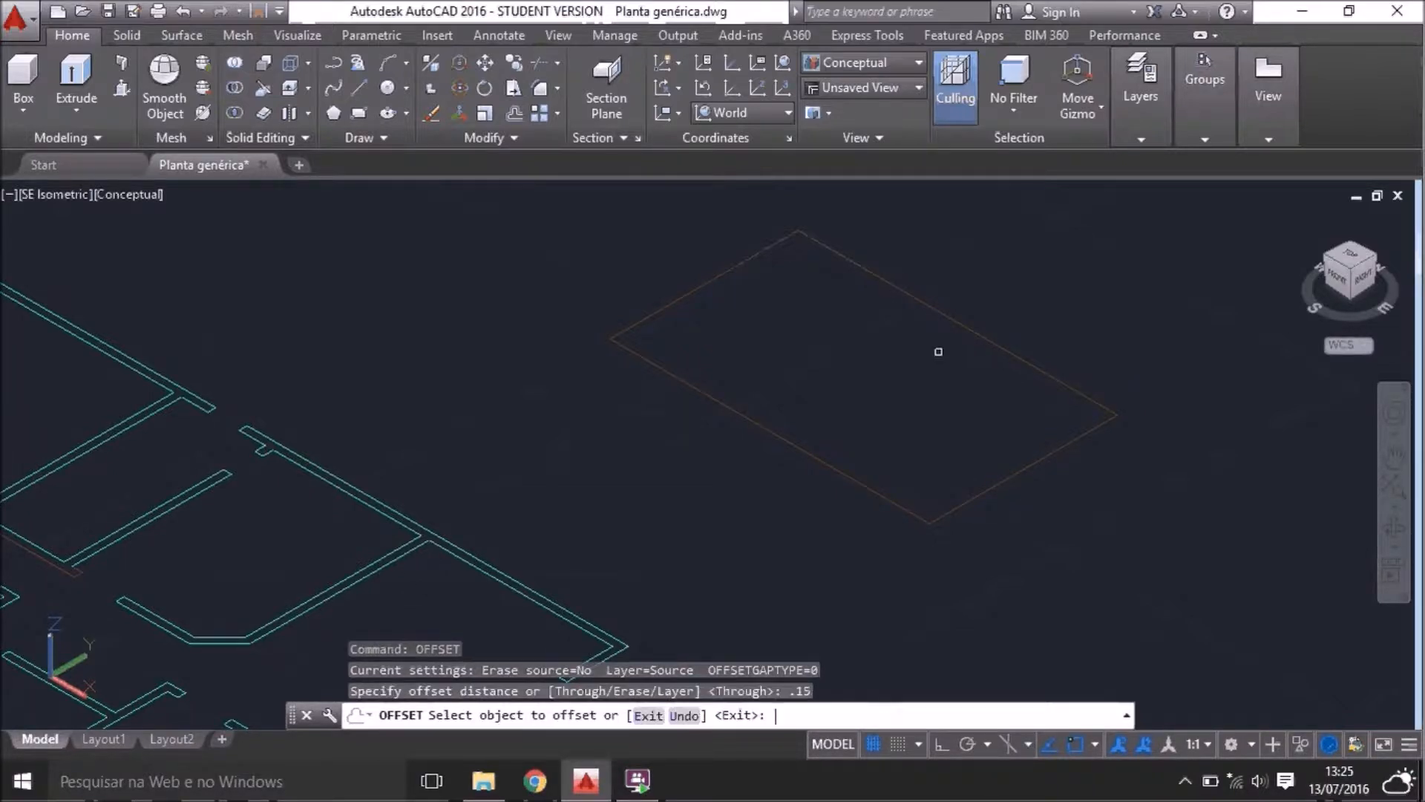
left_click(913, 297)
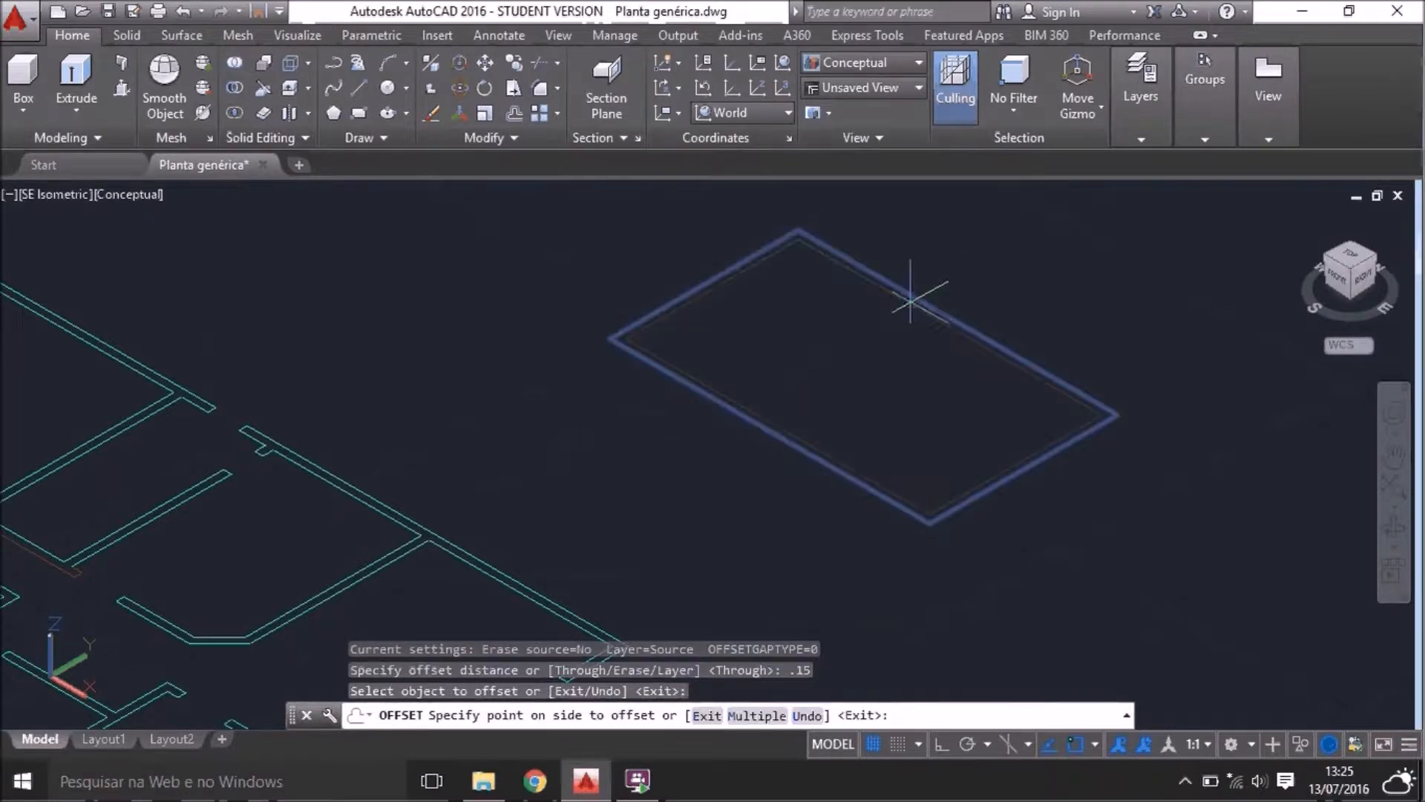
left_click(841, 393)
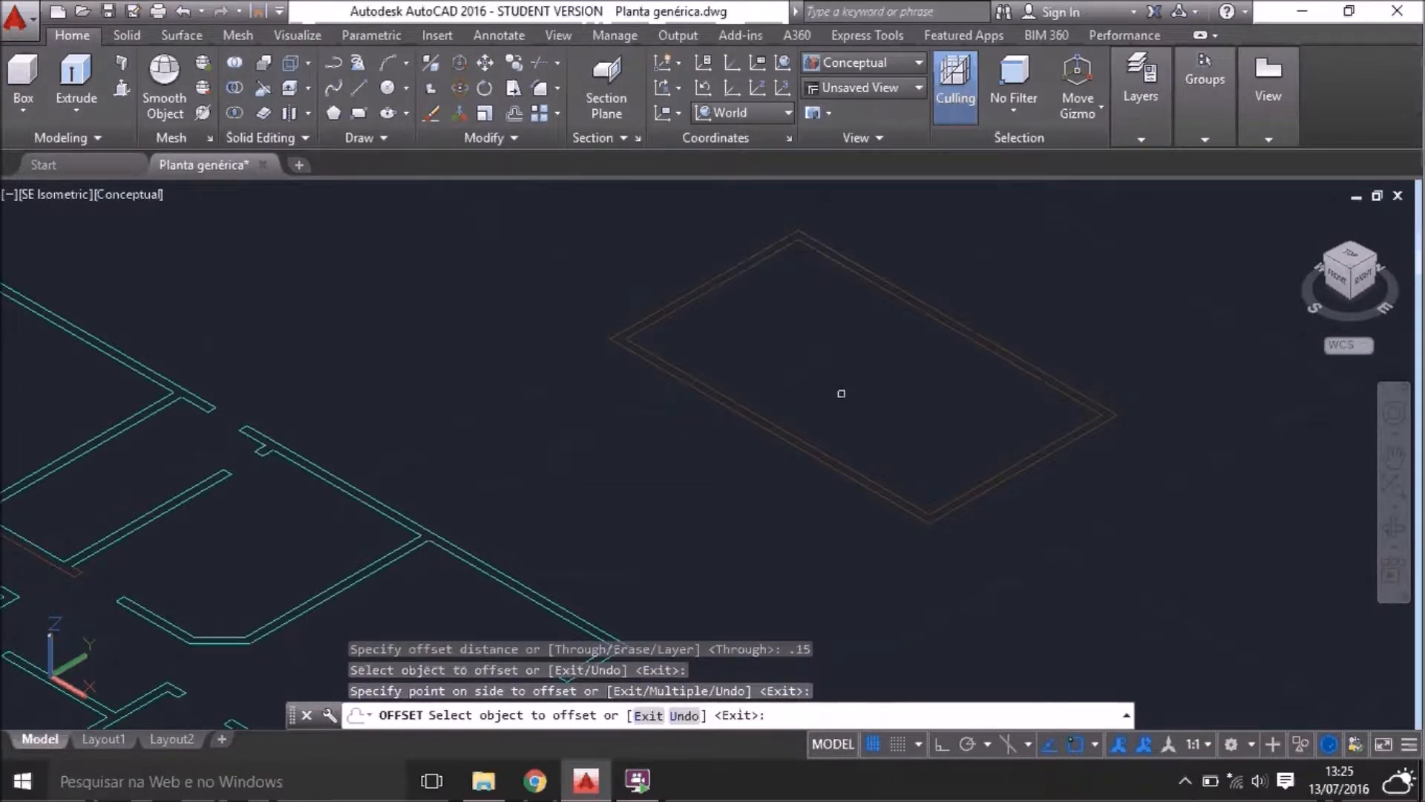
key("Return")
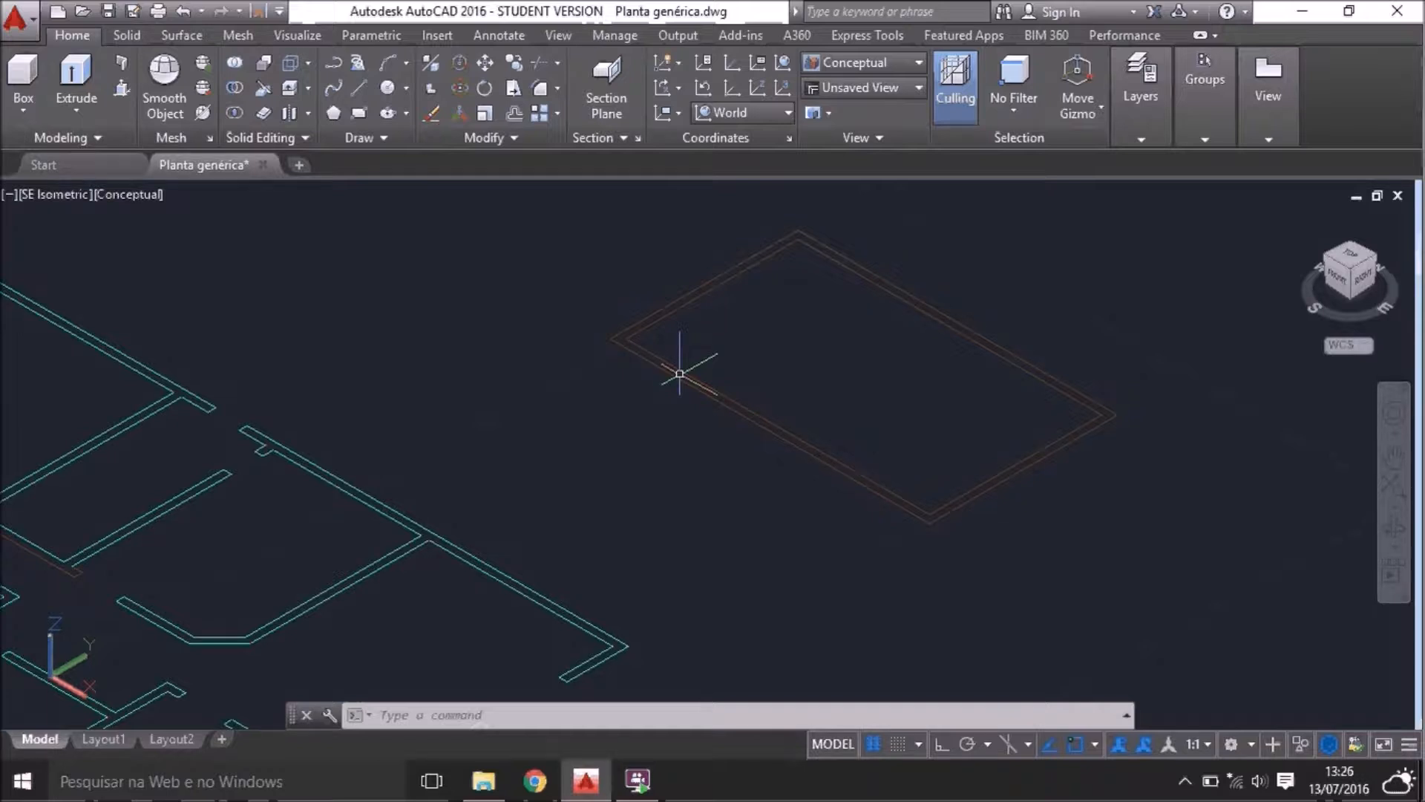
Create boundary polylines from an internal point in the gap between the two concentric rectangles
left_click(350, 138)
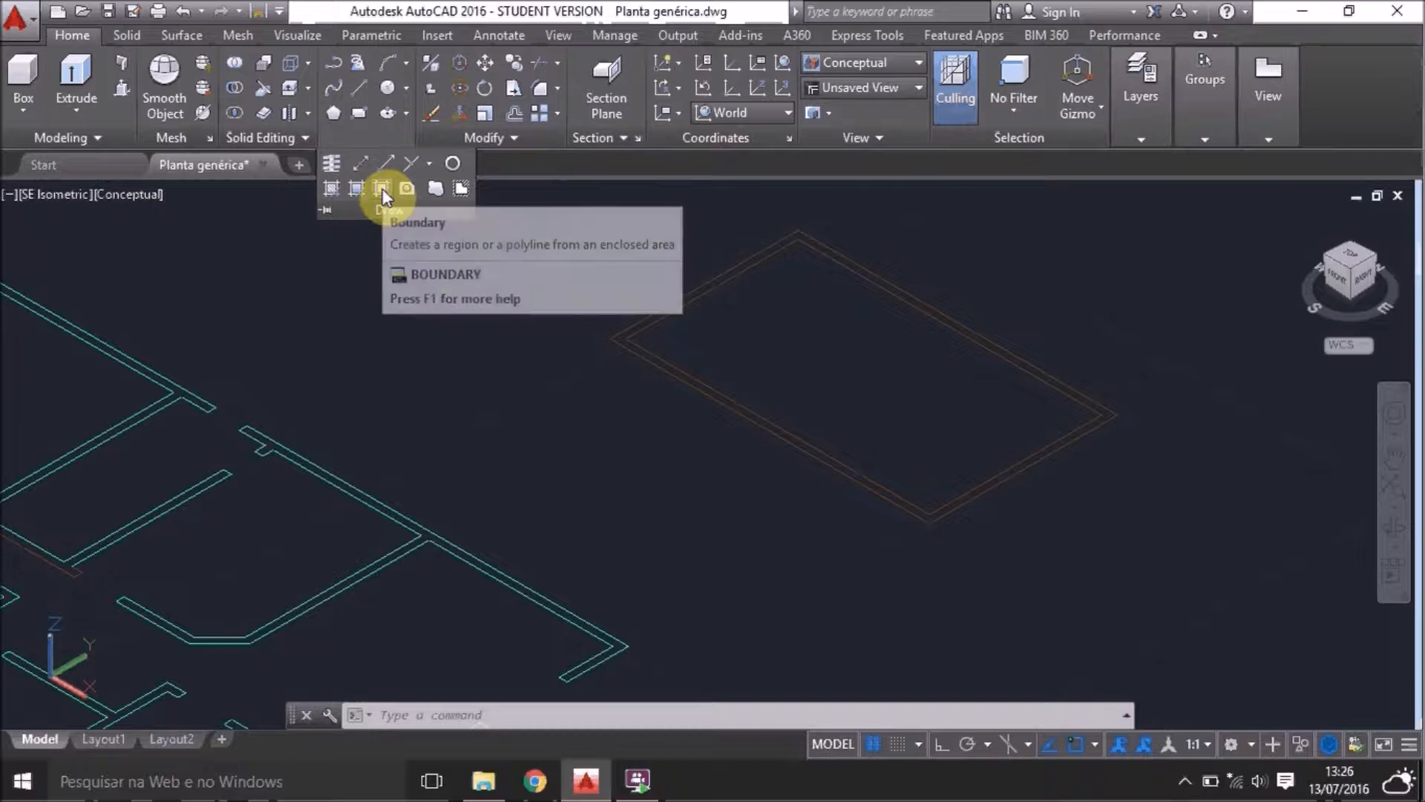
left_click(382, 188)
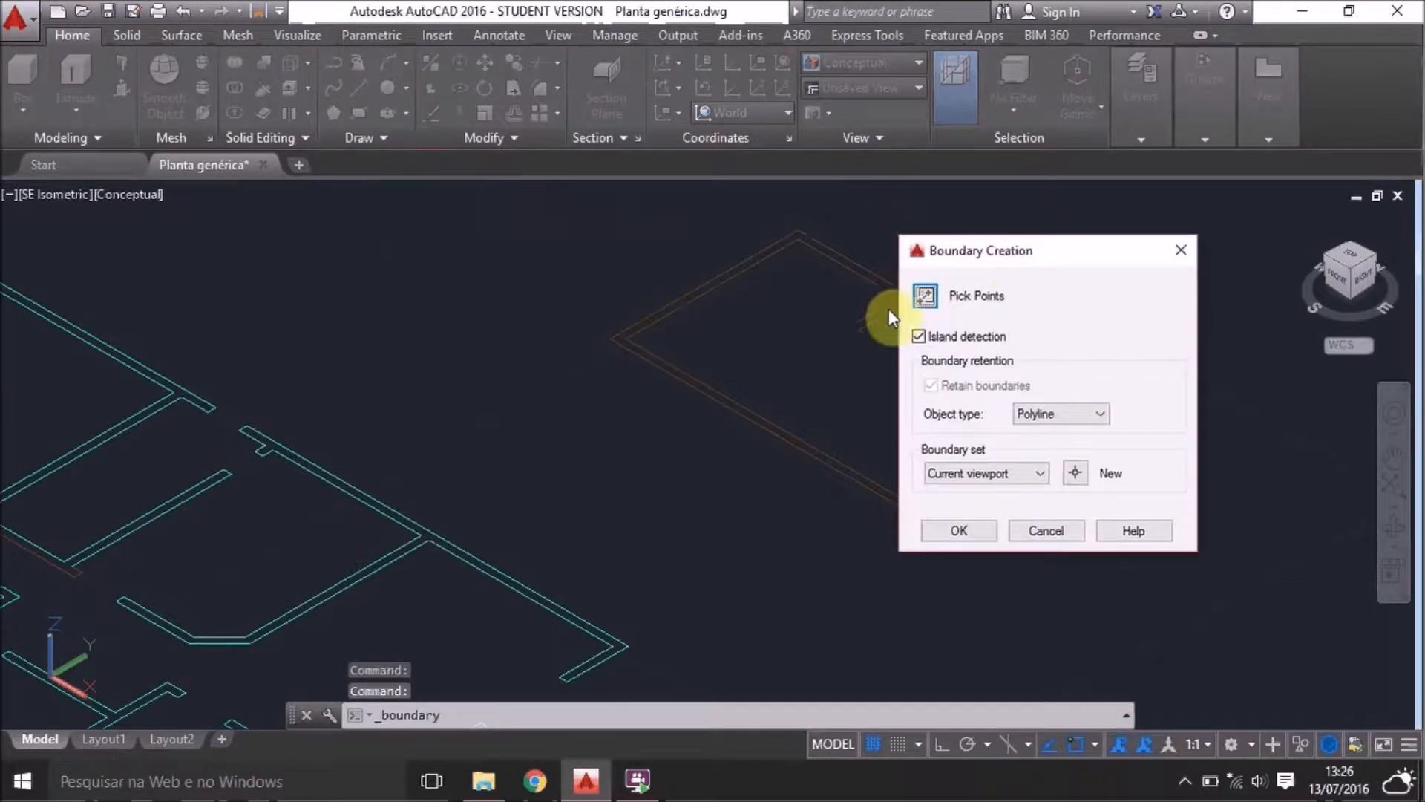
left_click(925, 296)
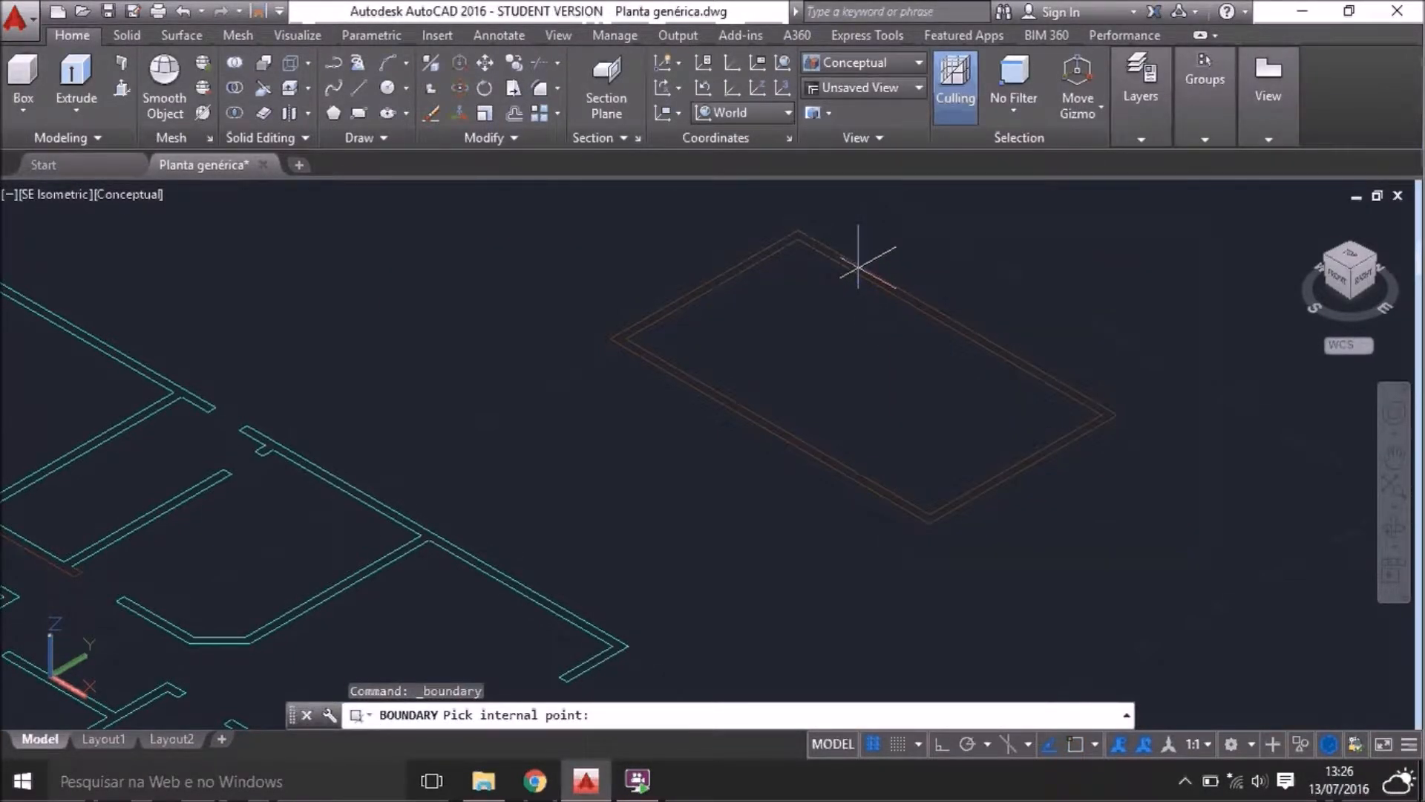
left_click(858, 265)
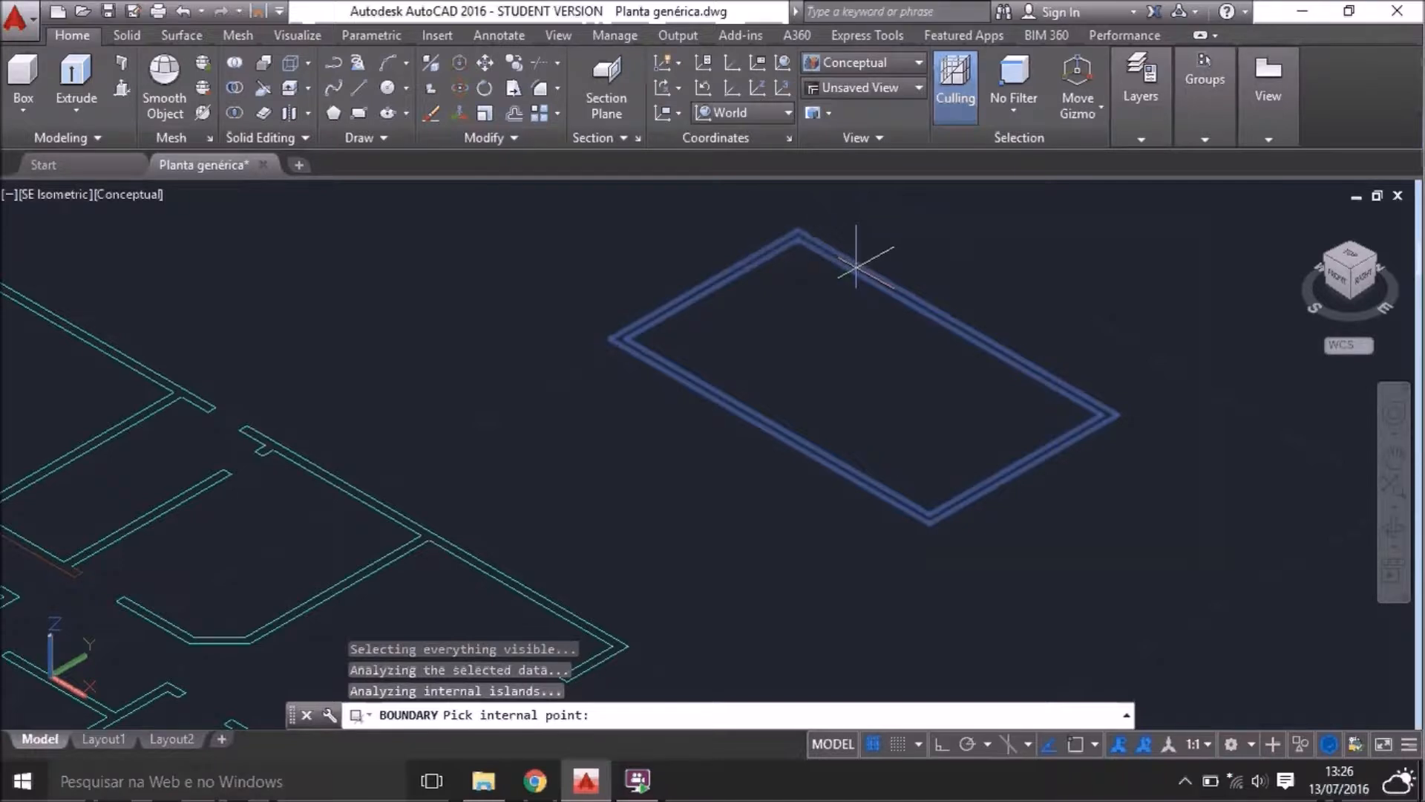
key("Return")
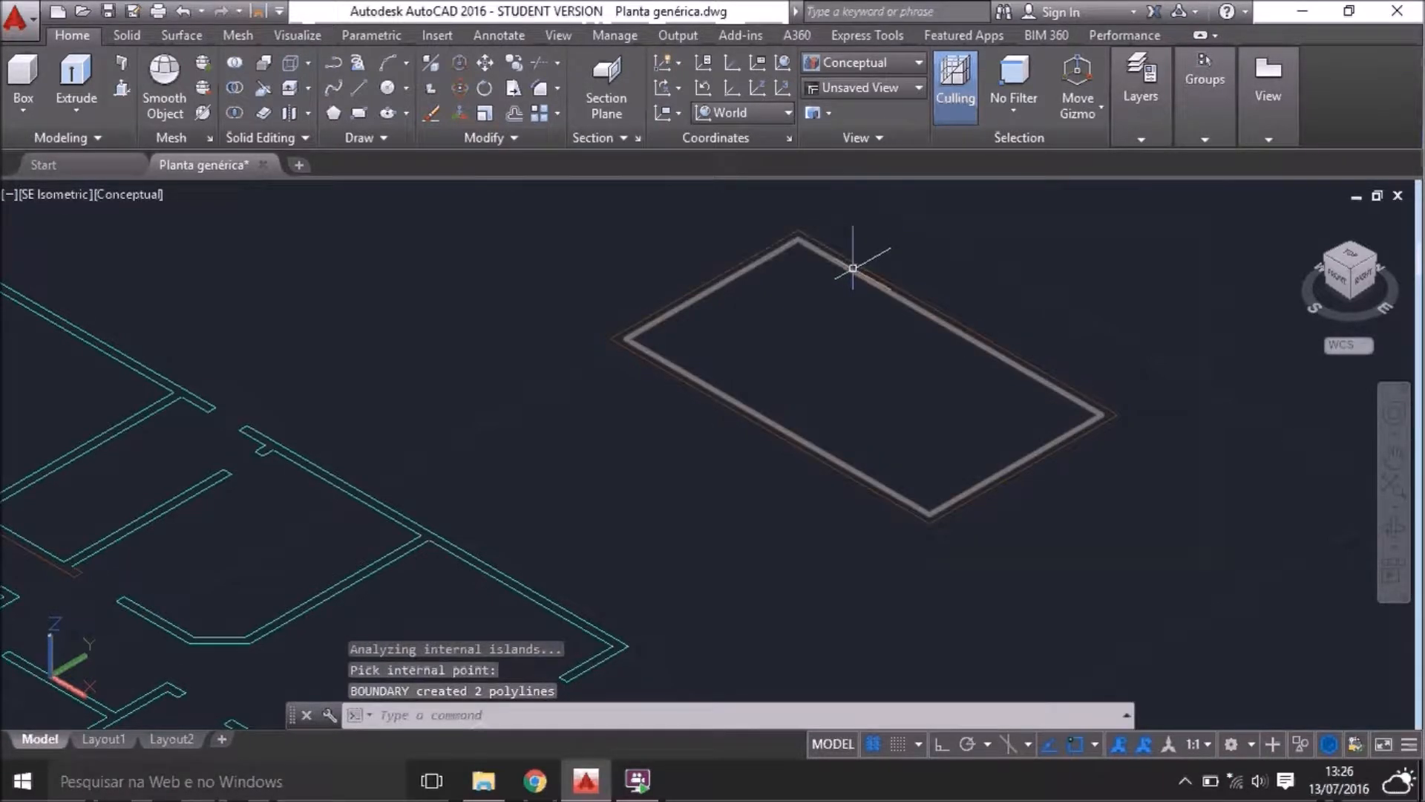
Erase one overlapping copy each of the inner and the outer rectangle
double_click(853, 267)
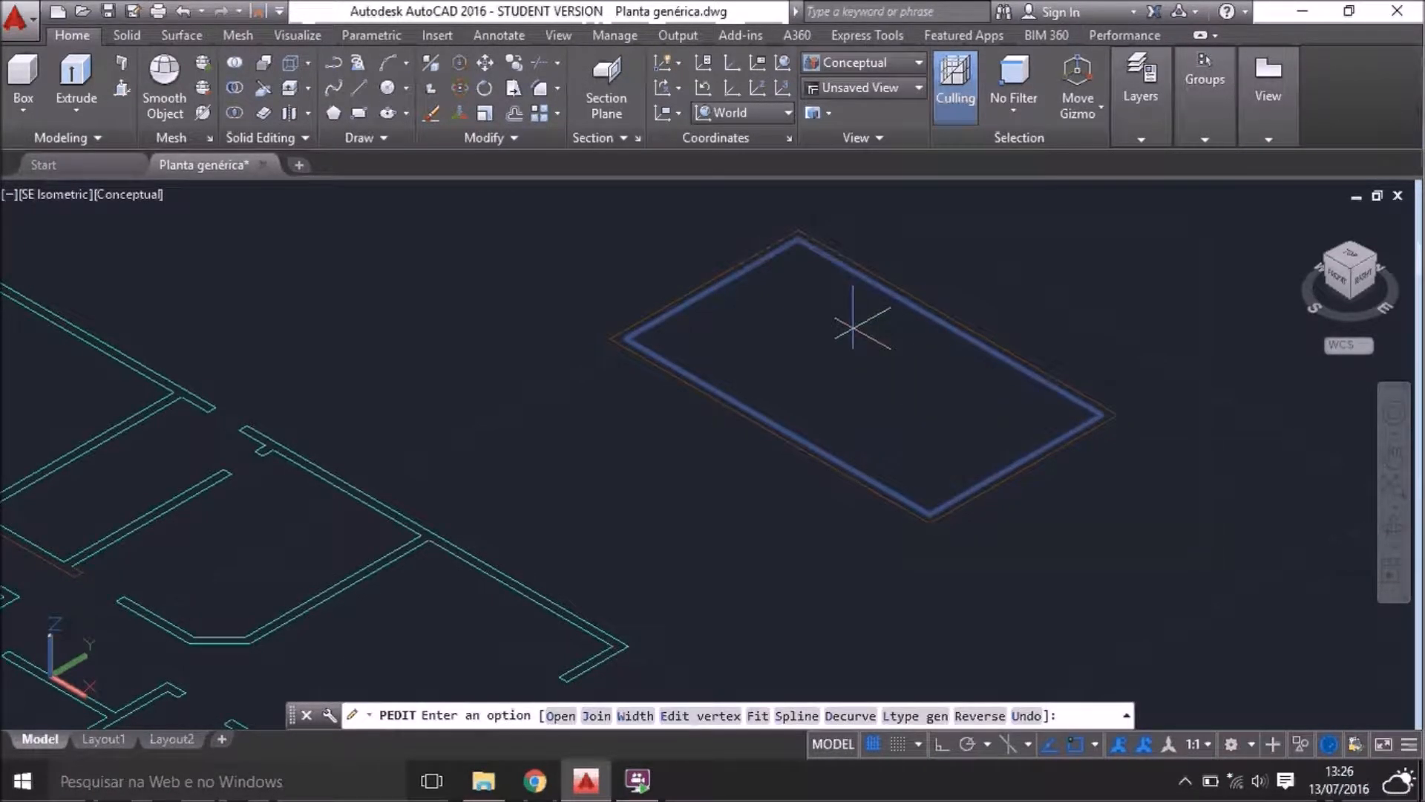
key("Escape")
left_click(865, 275)
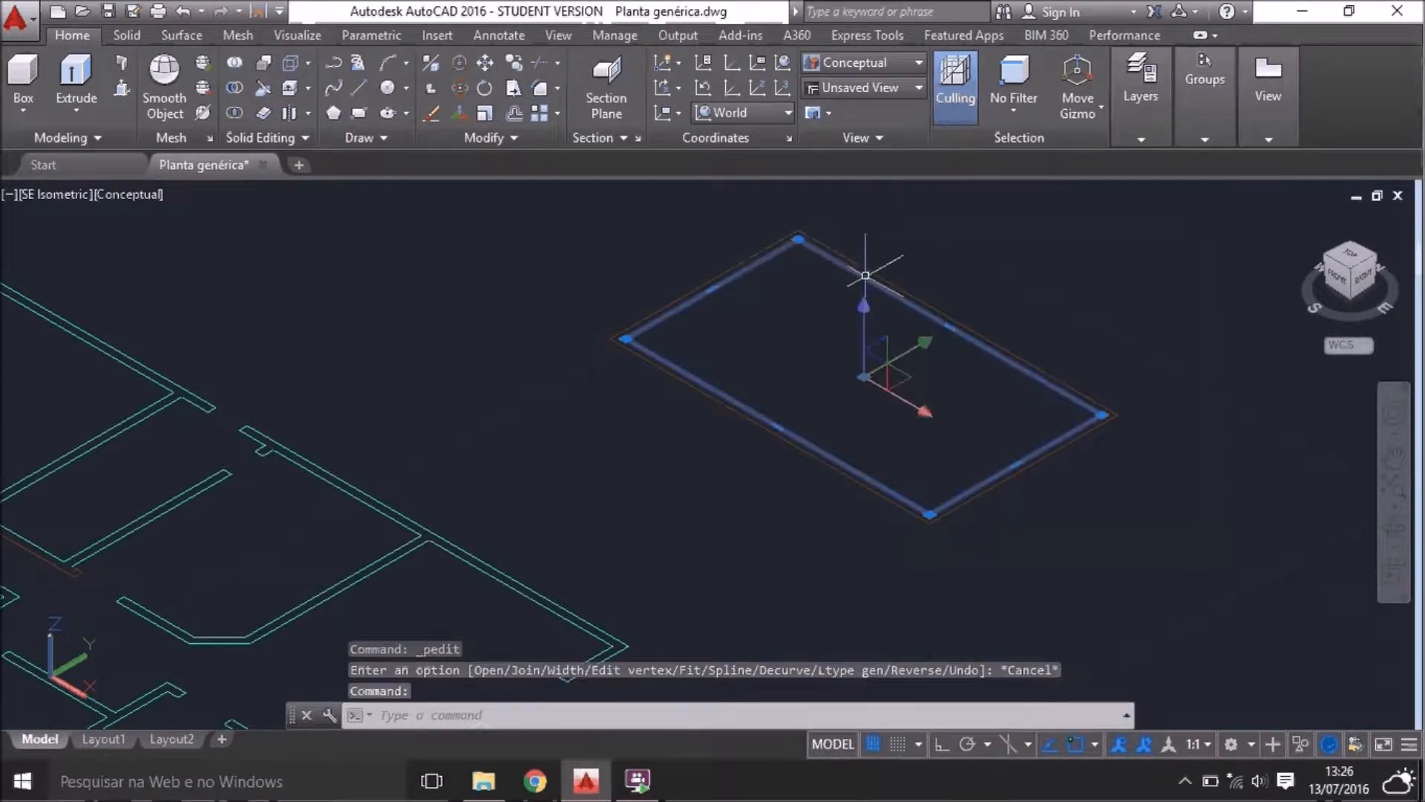
key("Delete")
left_click(939, 256)
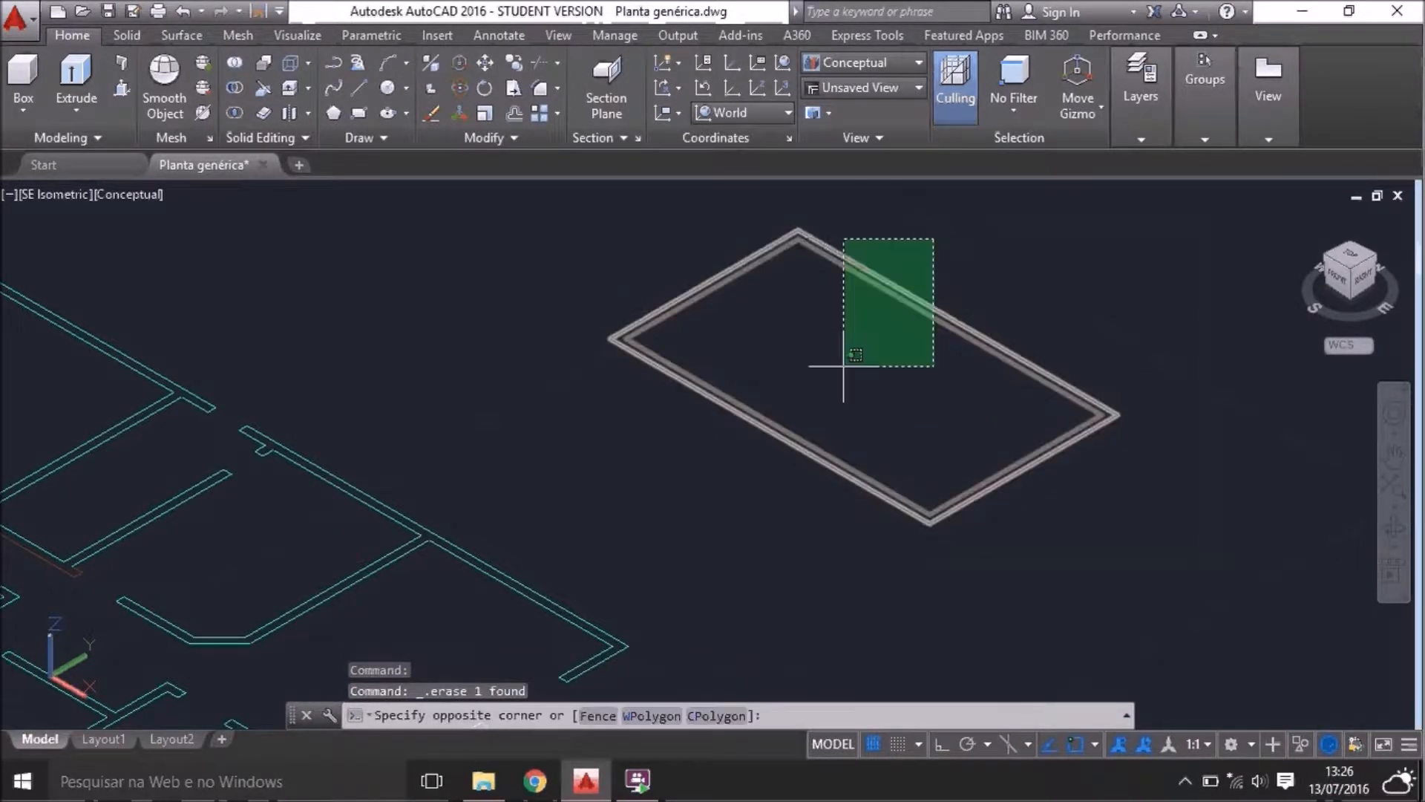
left_click(843, 365)
key("Escape")
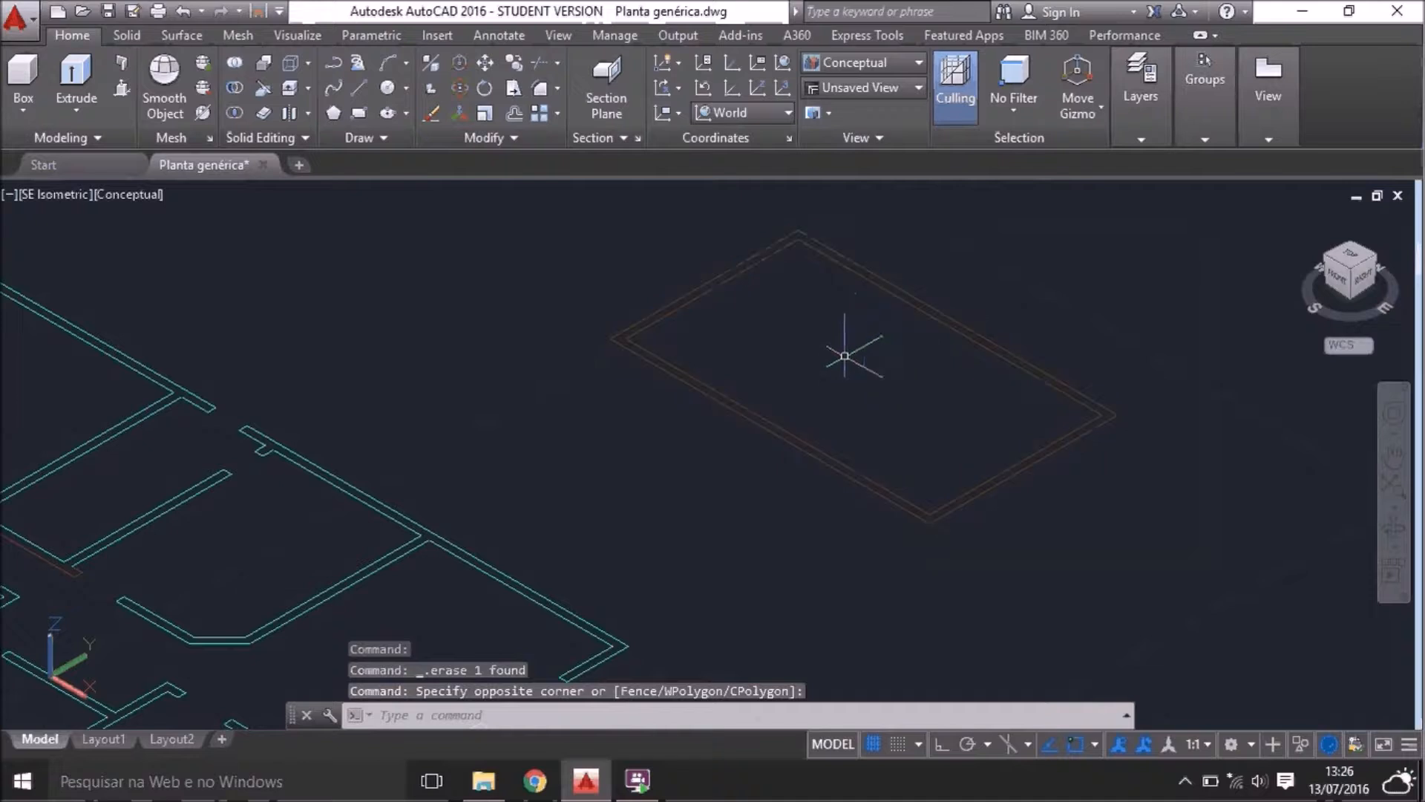
left_click(882, 274)
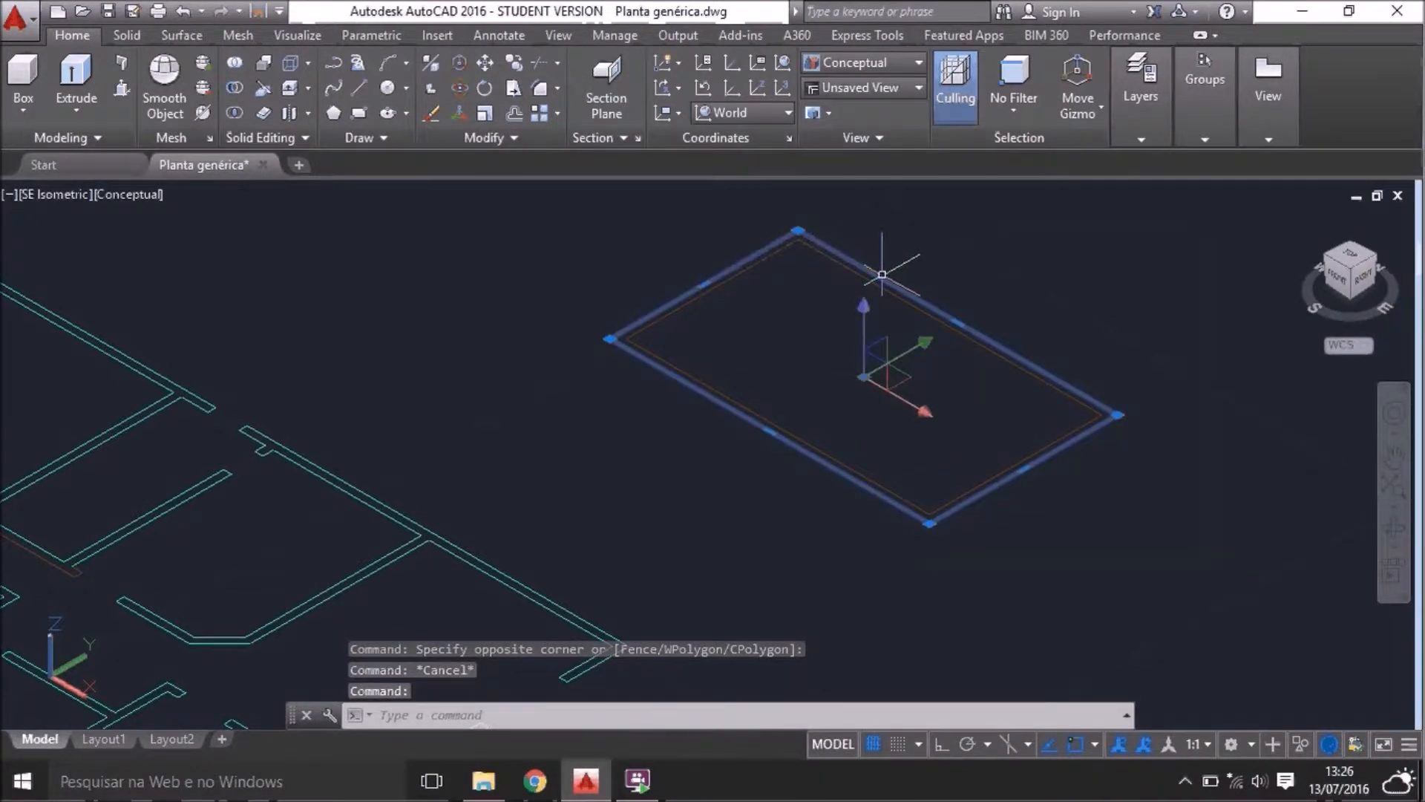
key("Delete")
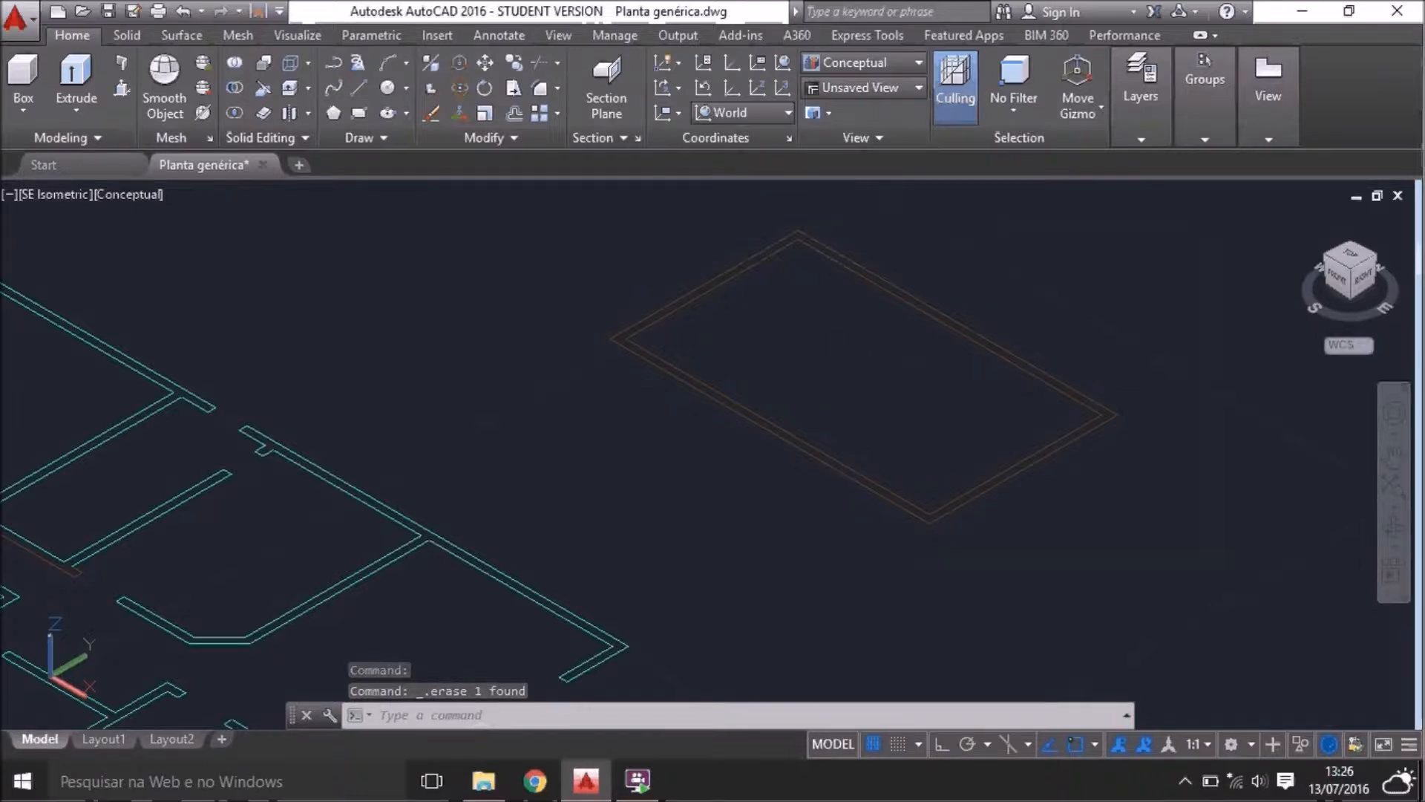
Draw a line across the middle of the double rectangle, crossing both long sides and extending past them
type("l")
key("Return")
left_click(671, 484)
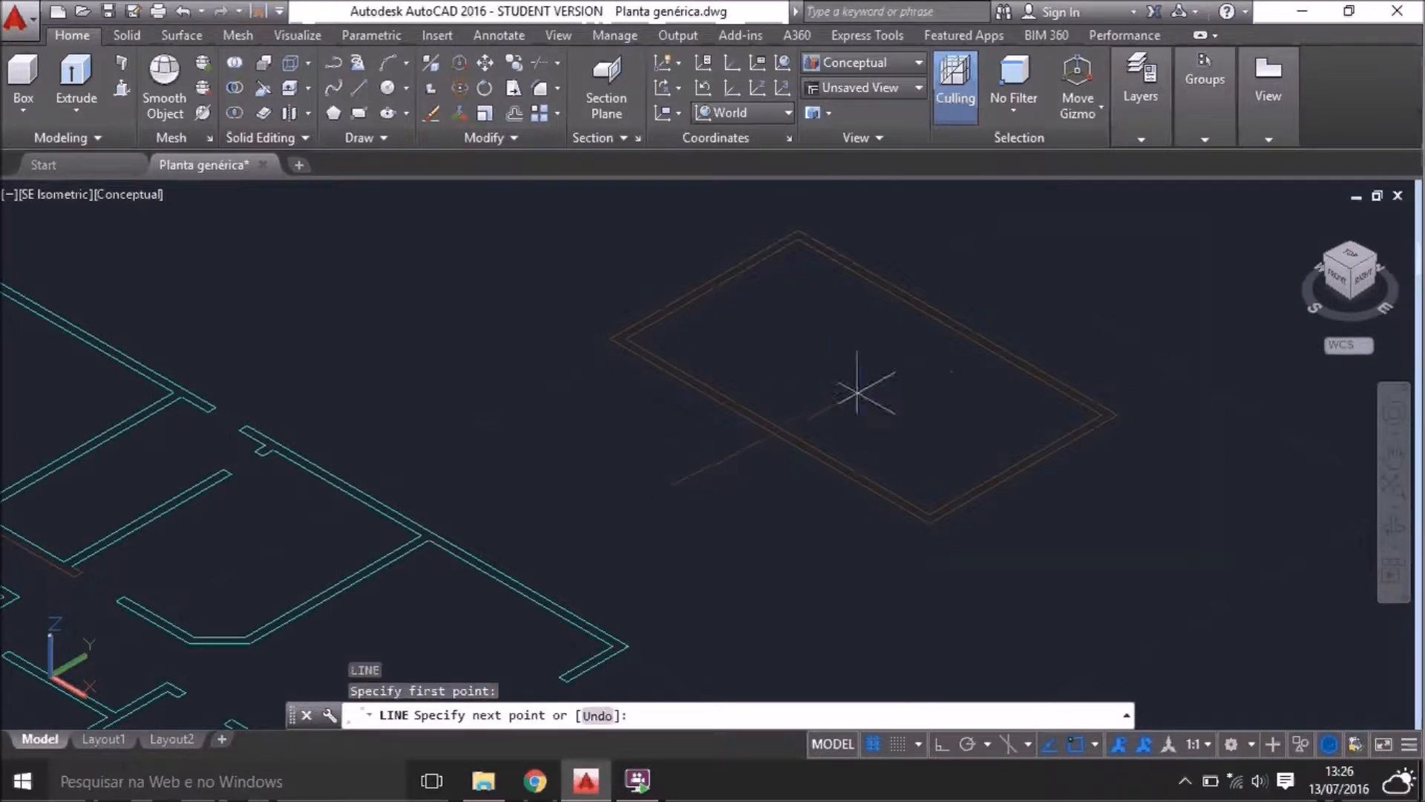
left_click(1044, 258)
key("Return")
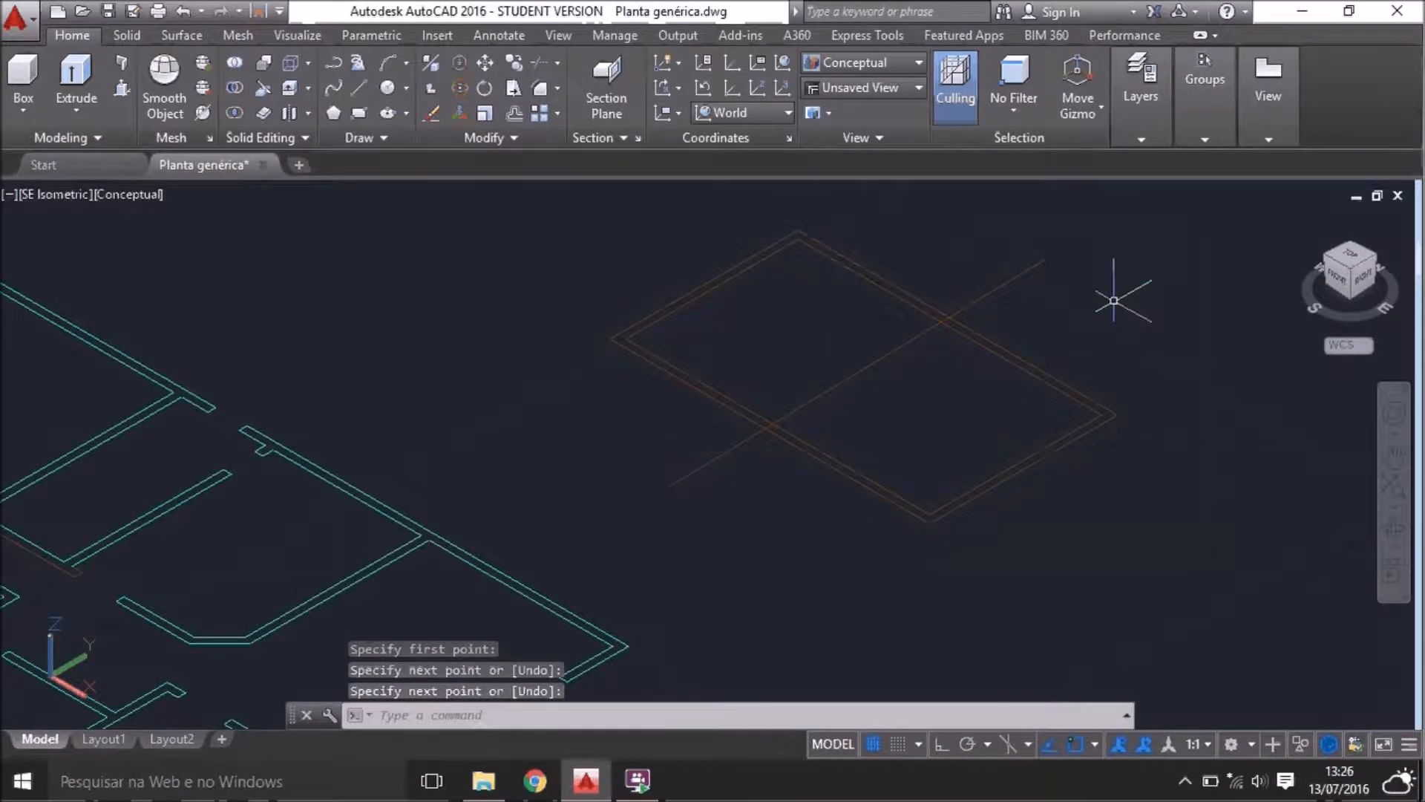
Create boundary polylines of the two U-shaped wall halves on either side of the crossing line
left_click(381, 140)
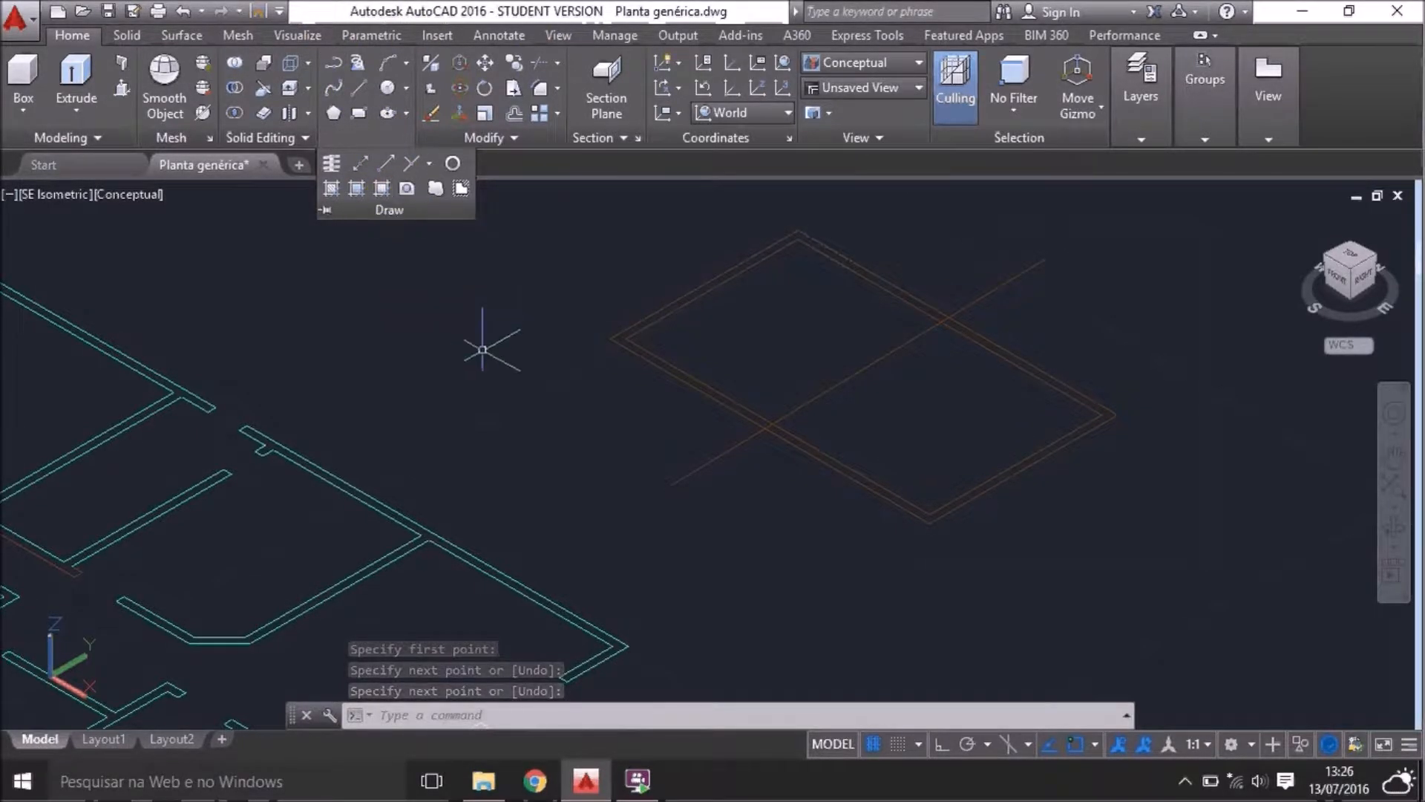
type("BO")
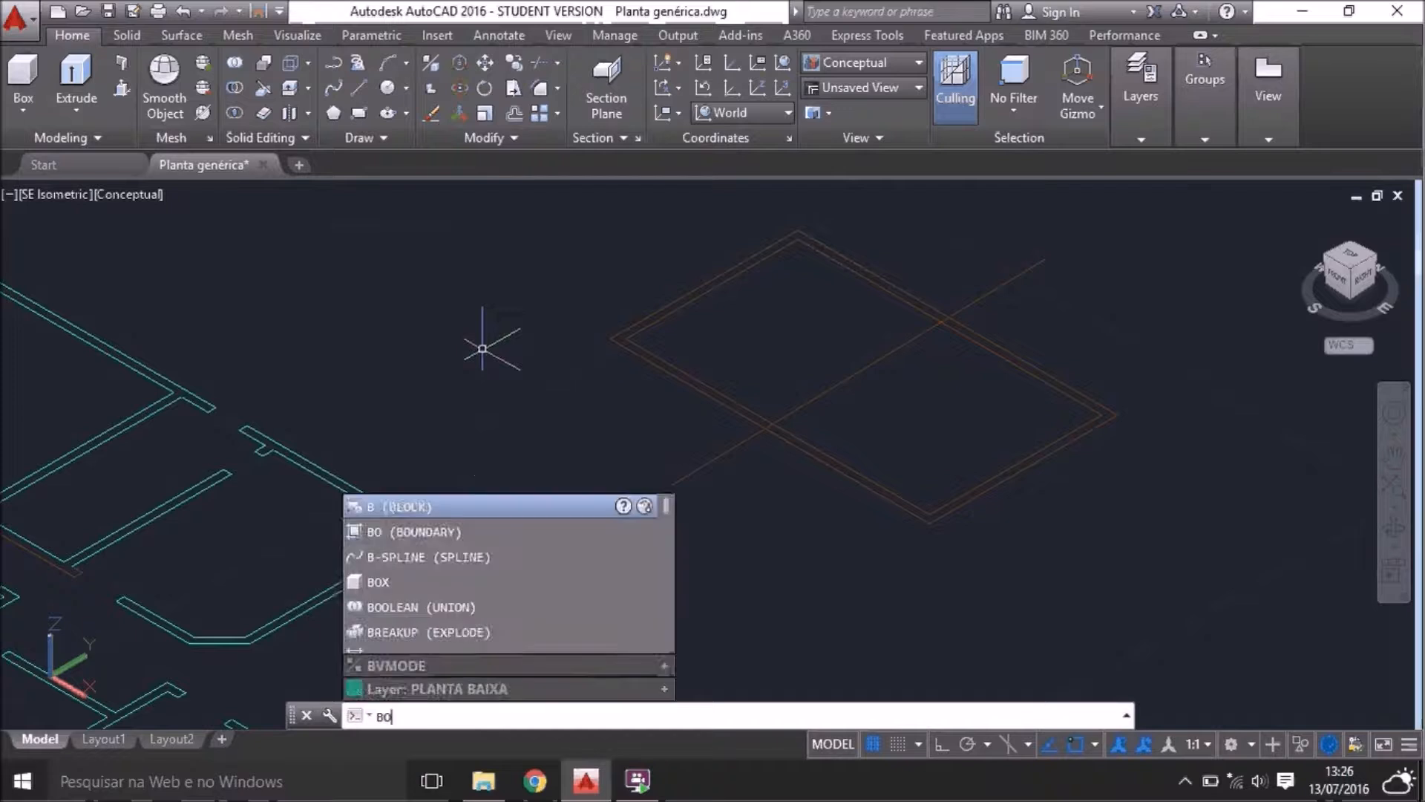
key("Return")
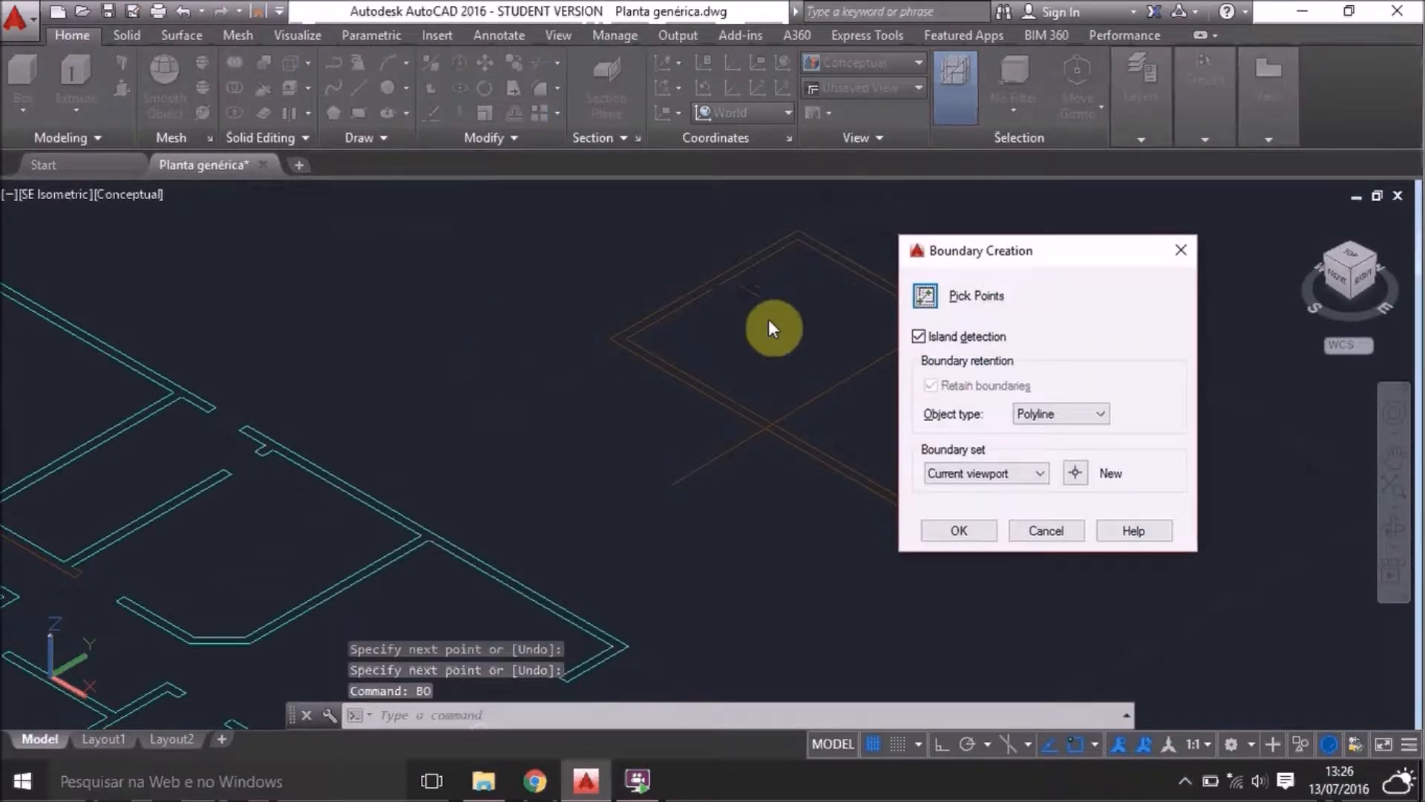
left_click(926, 297)
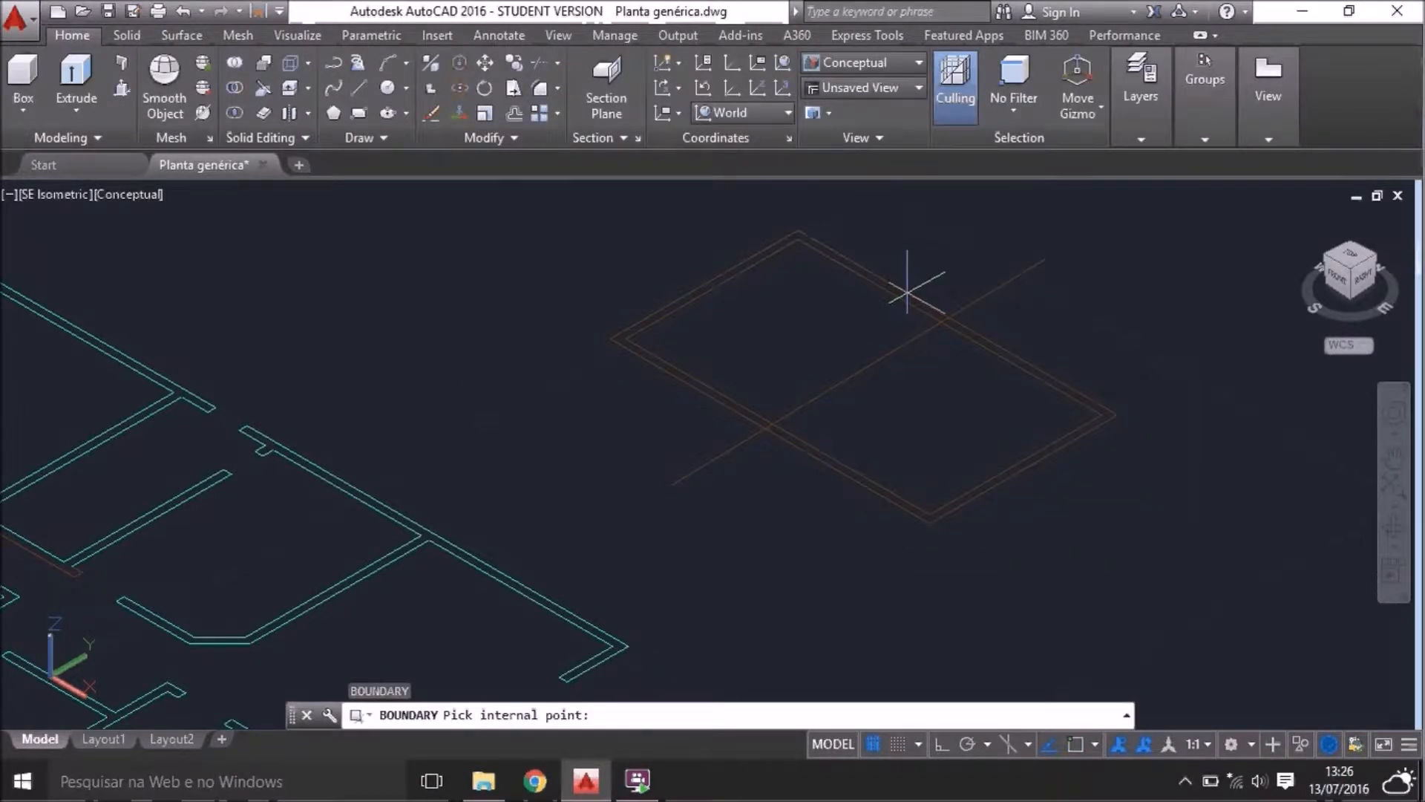
left_click(907, 294)
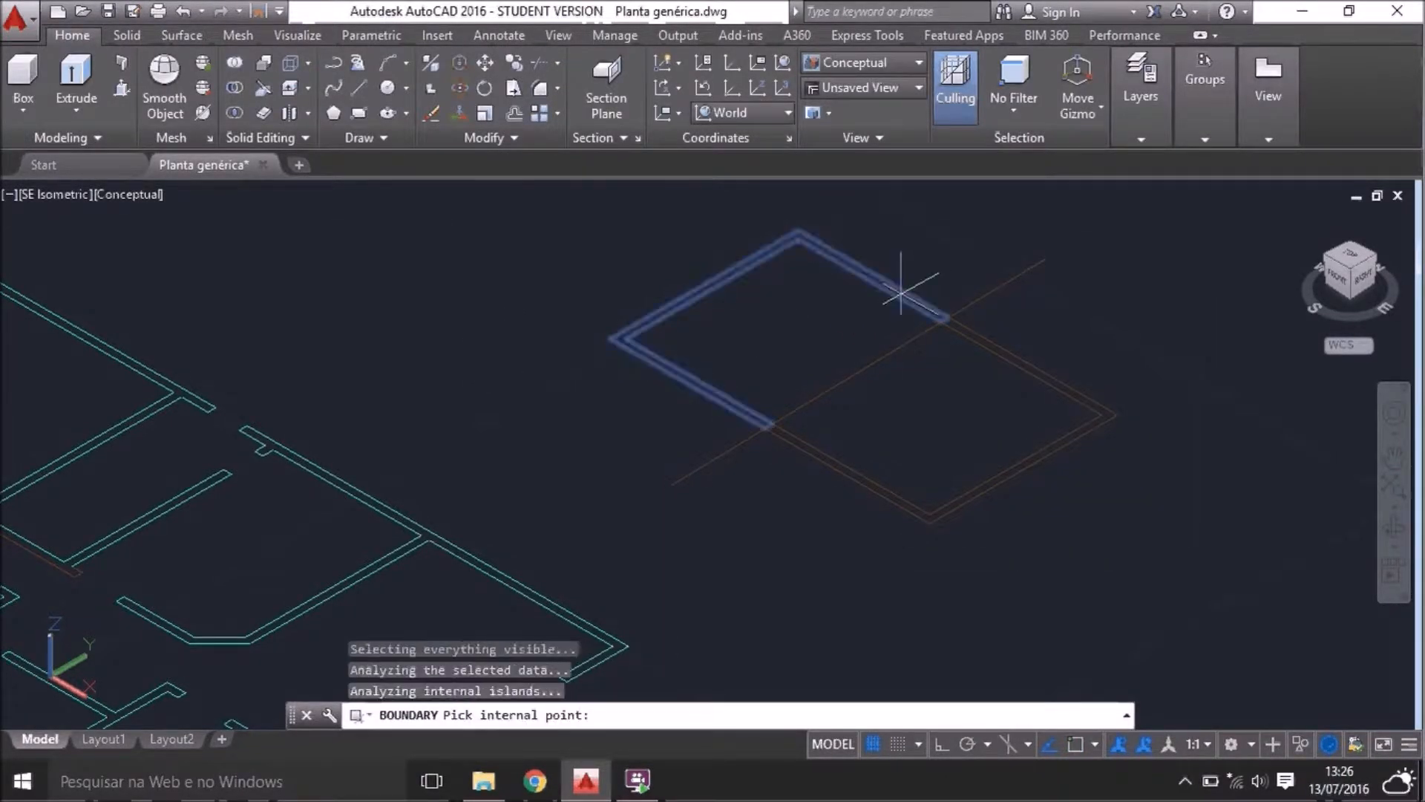
left_click(968, 334)
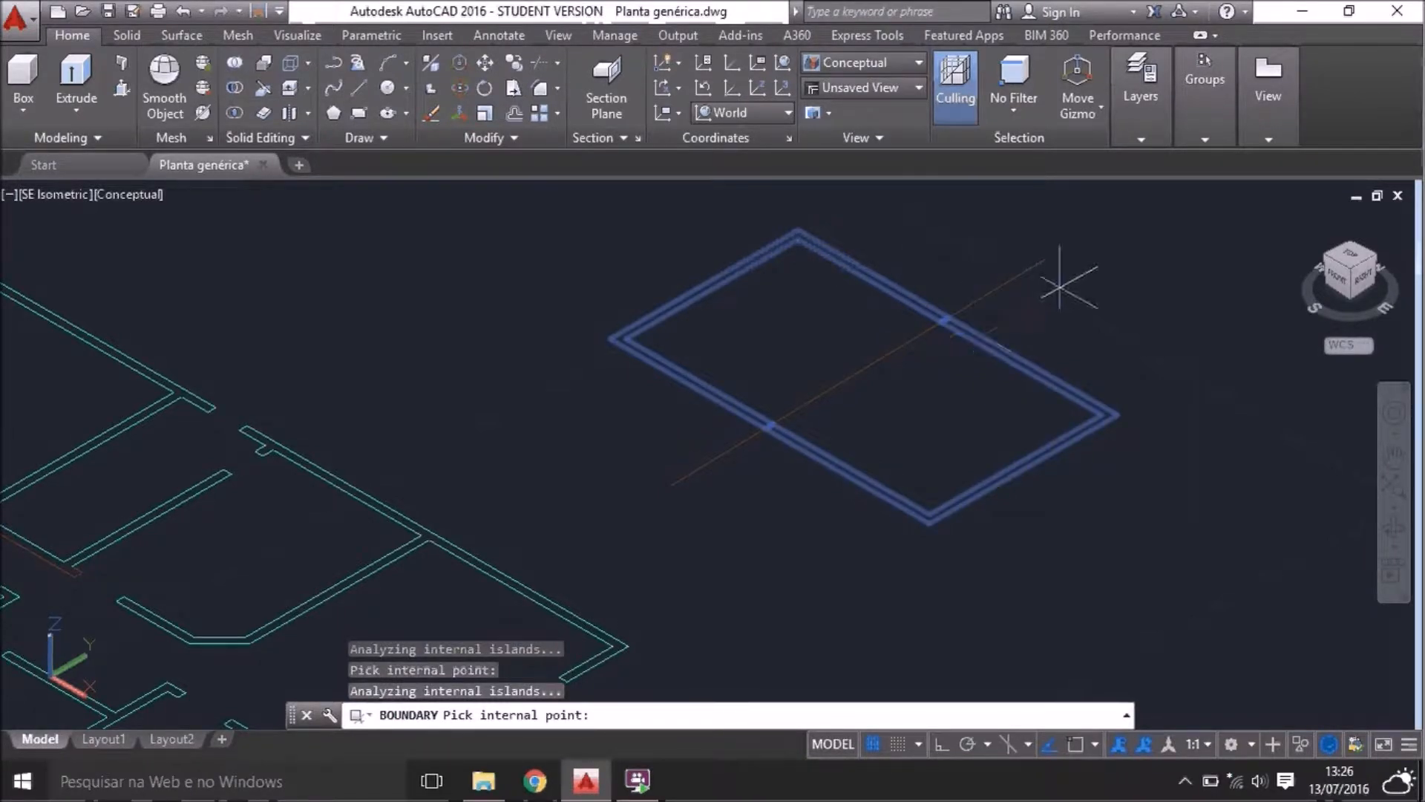
scroll(947, 296, "up", 5)
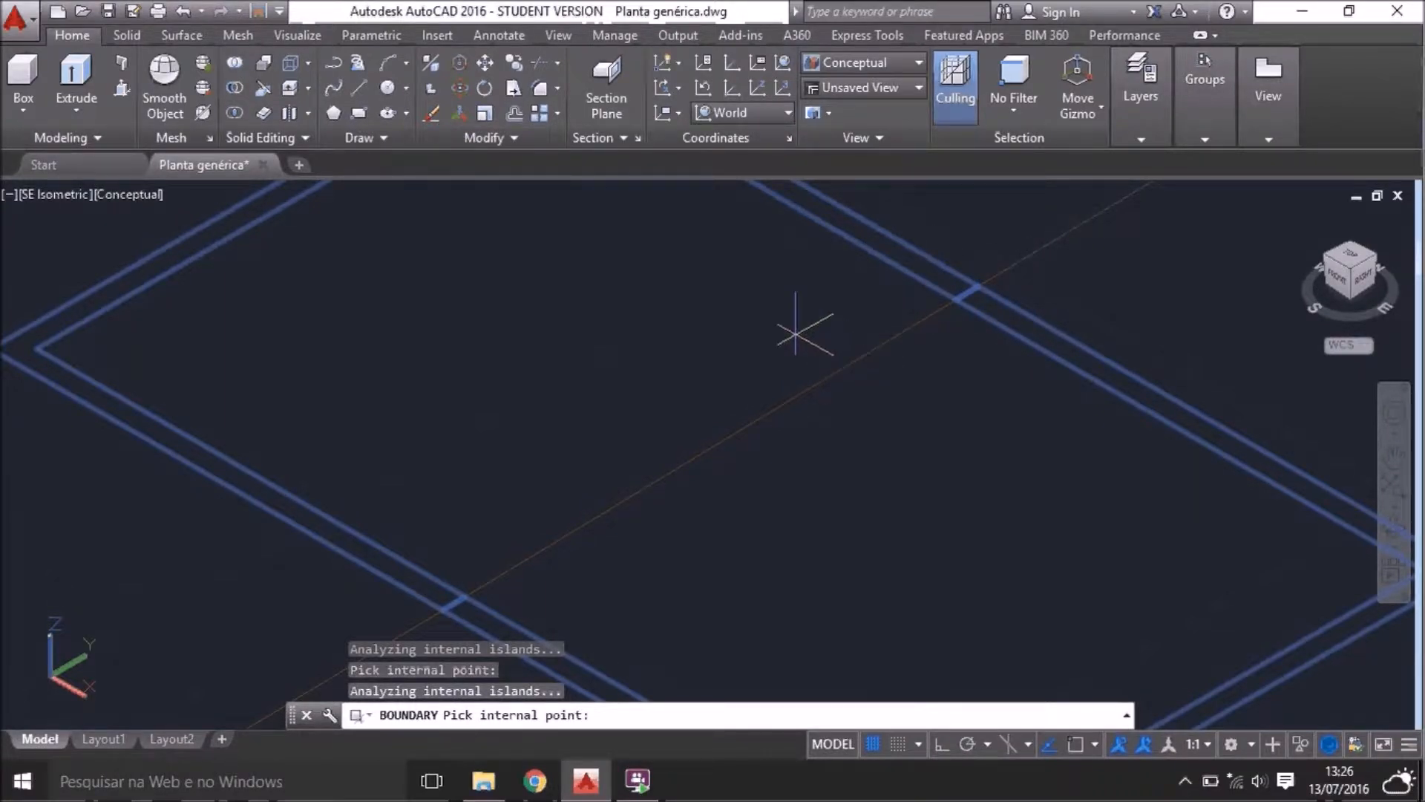
key("Return")
Erase the auxiliary line that crosses the double rectangle
left_click(813, 360)
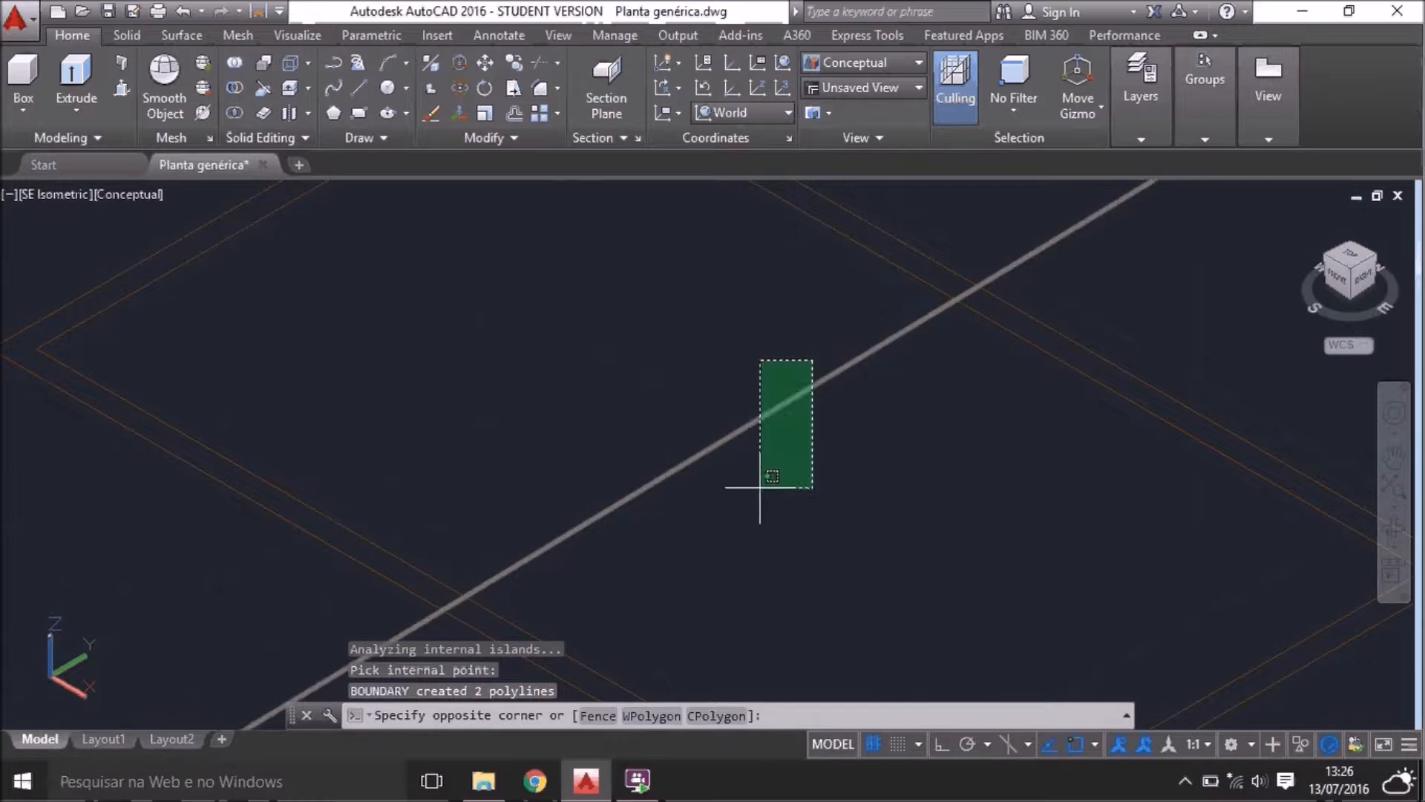
left_click(751, 502)
key("Delete")
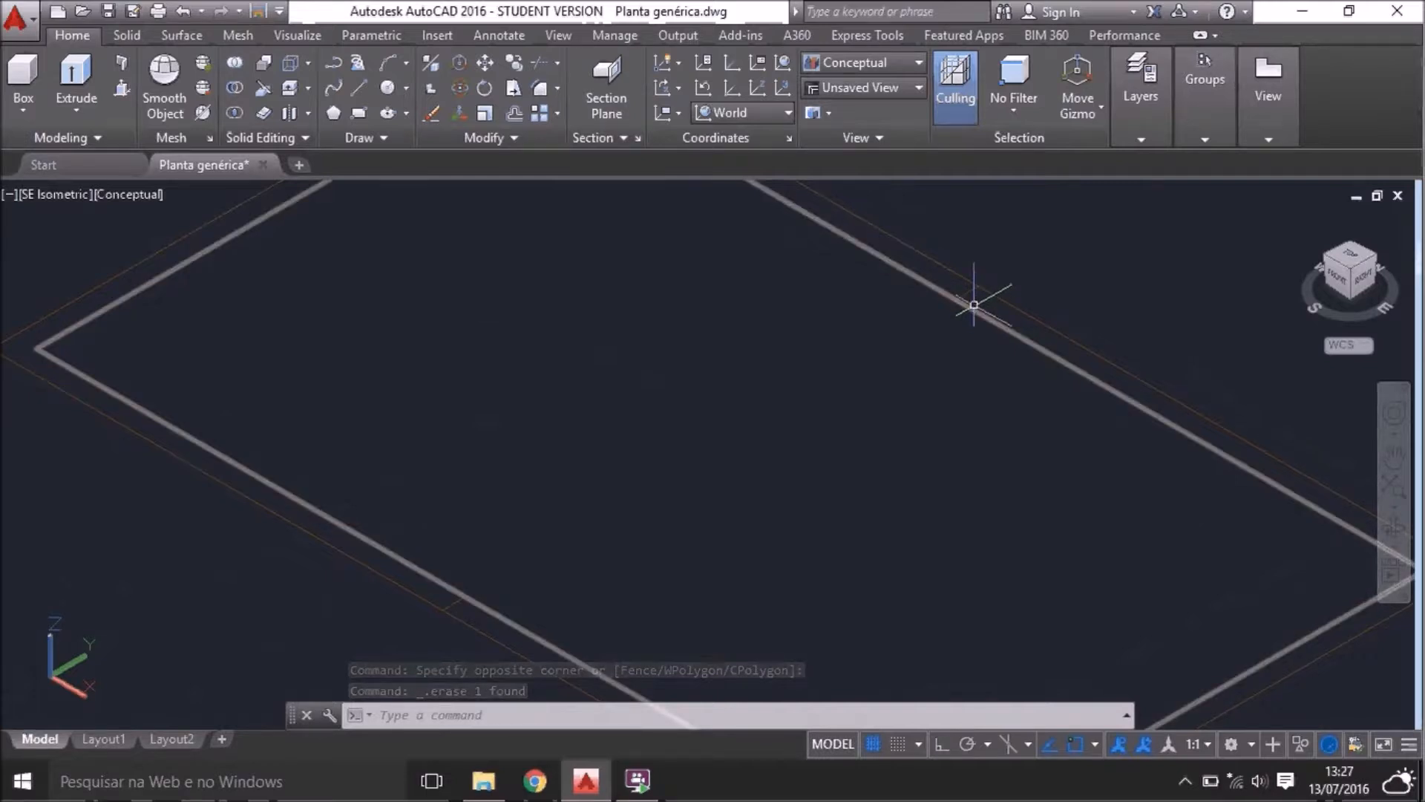
Erase the original inner and outer rectangles, and select one U-shaped boundary polyline to check it
left_click(975, 308)
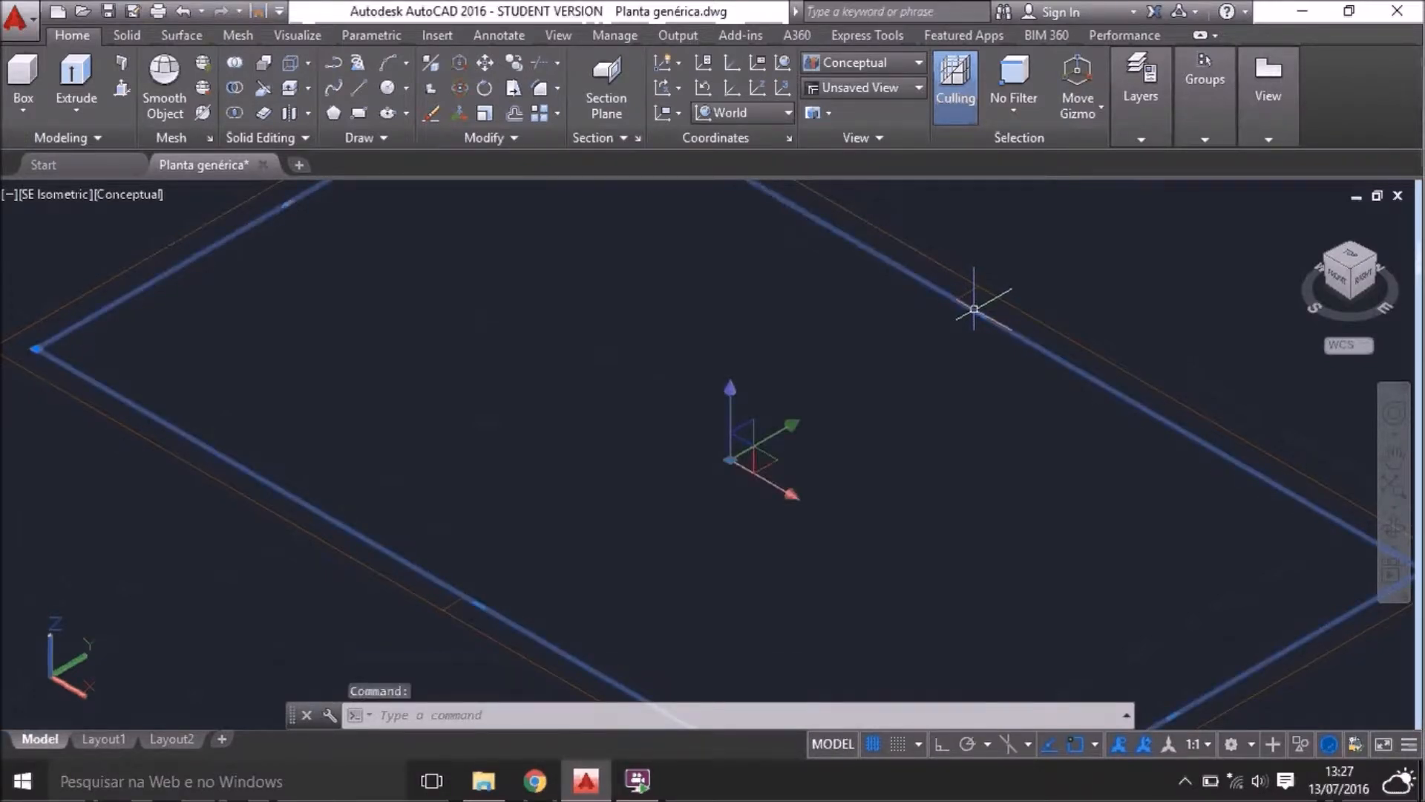
key("Delete")
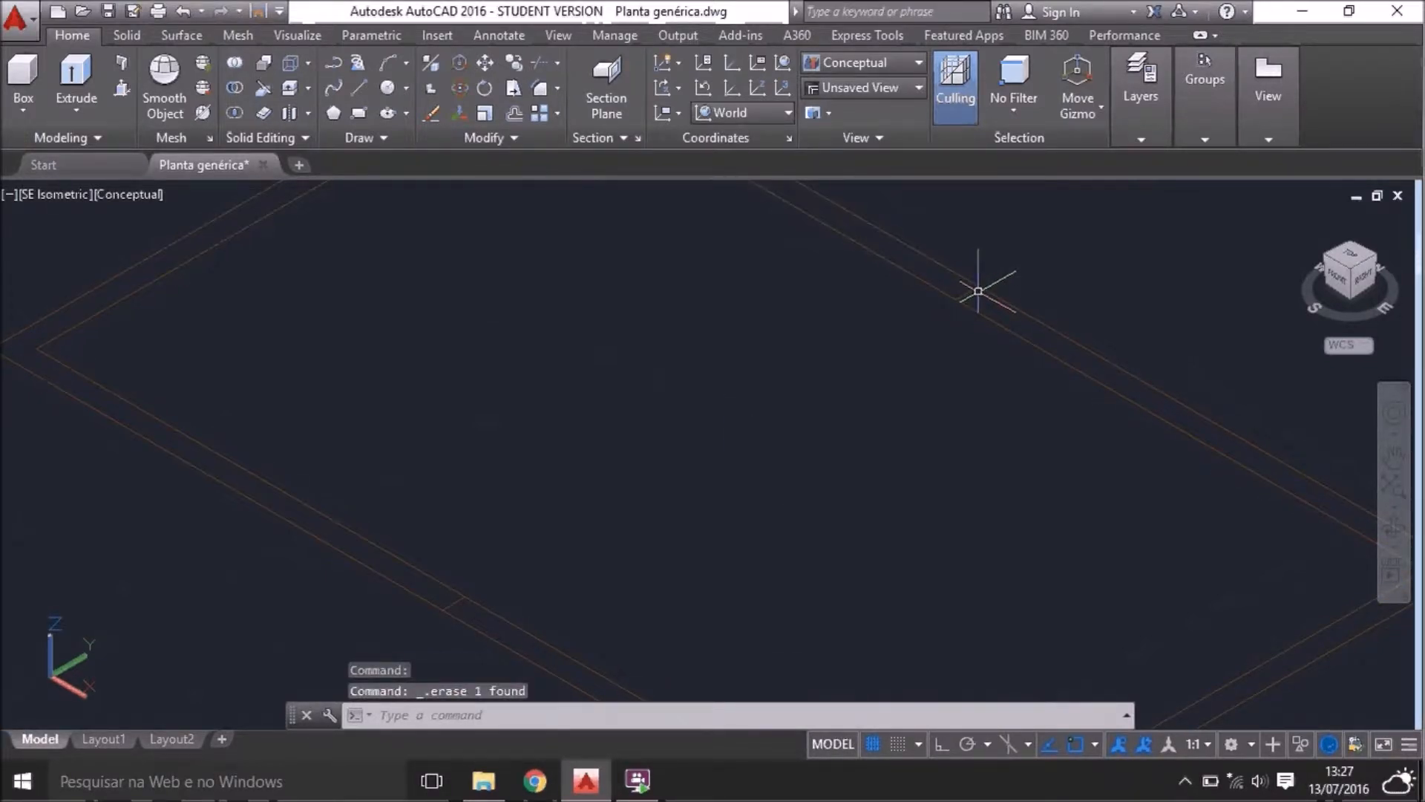
left_click(986, 291)
key("Delete")
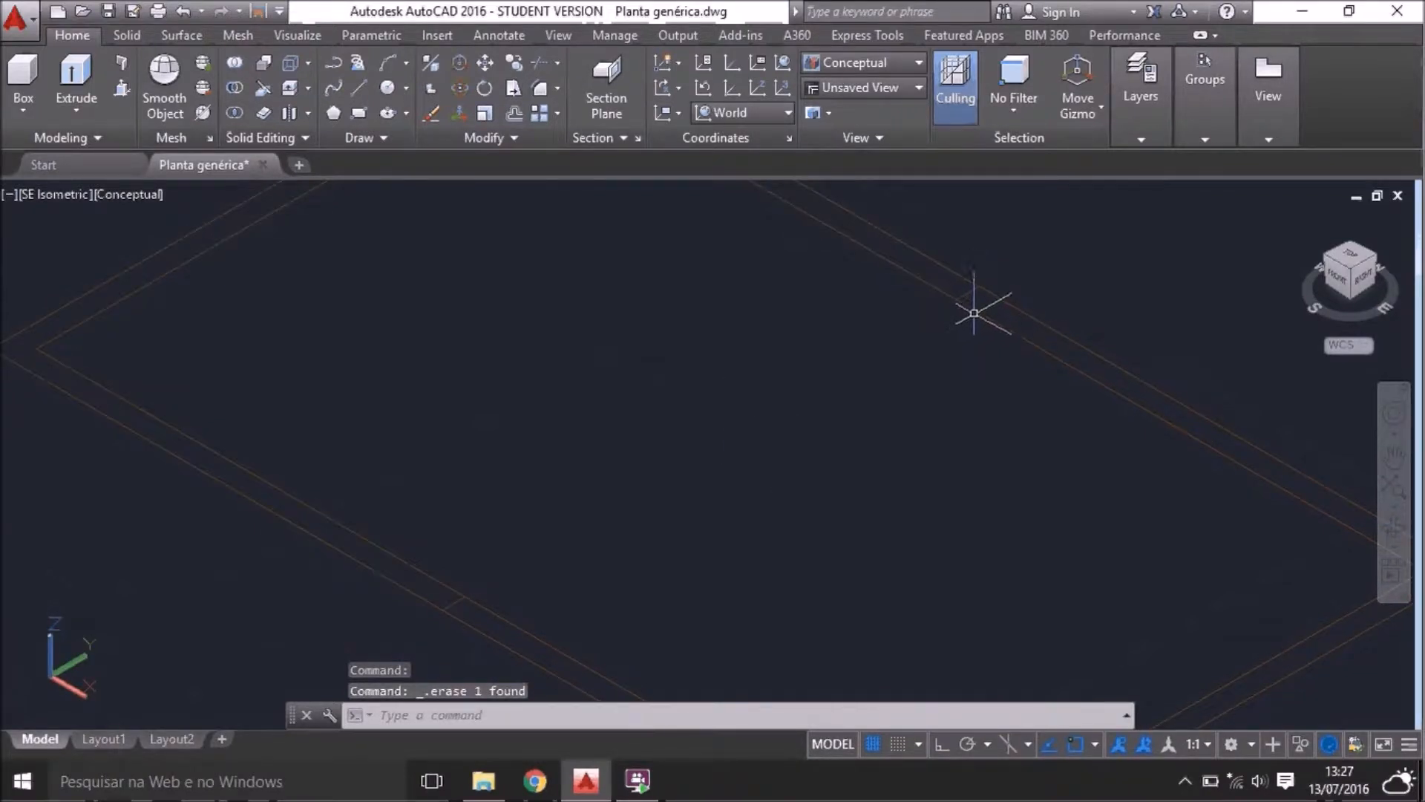
left_click(974, 314)
scroll(683, 396, "down", 2)
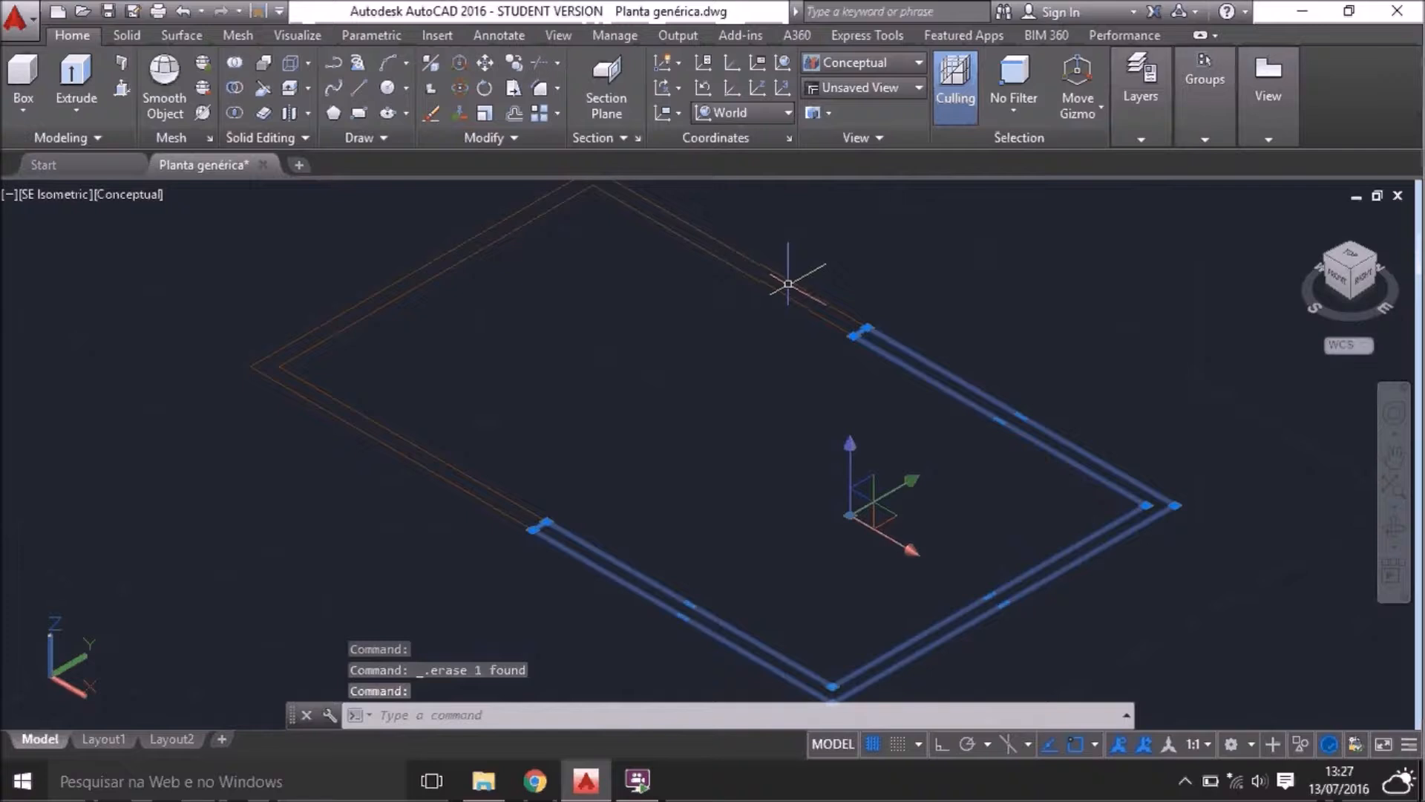
Erase both U-shaped boundary polylines of the double rectangle
left_click(970, 283)
left_click(777, 387)
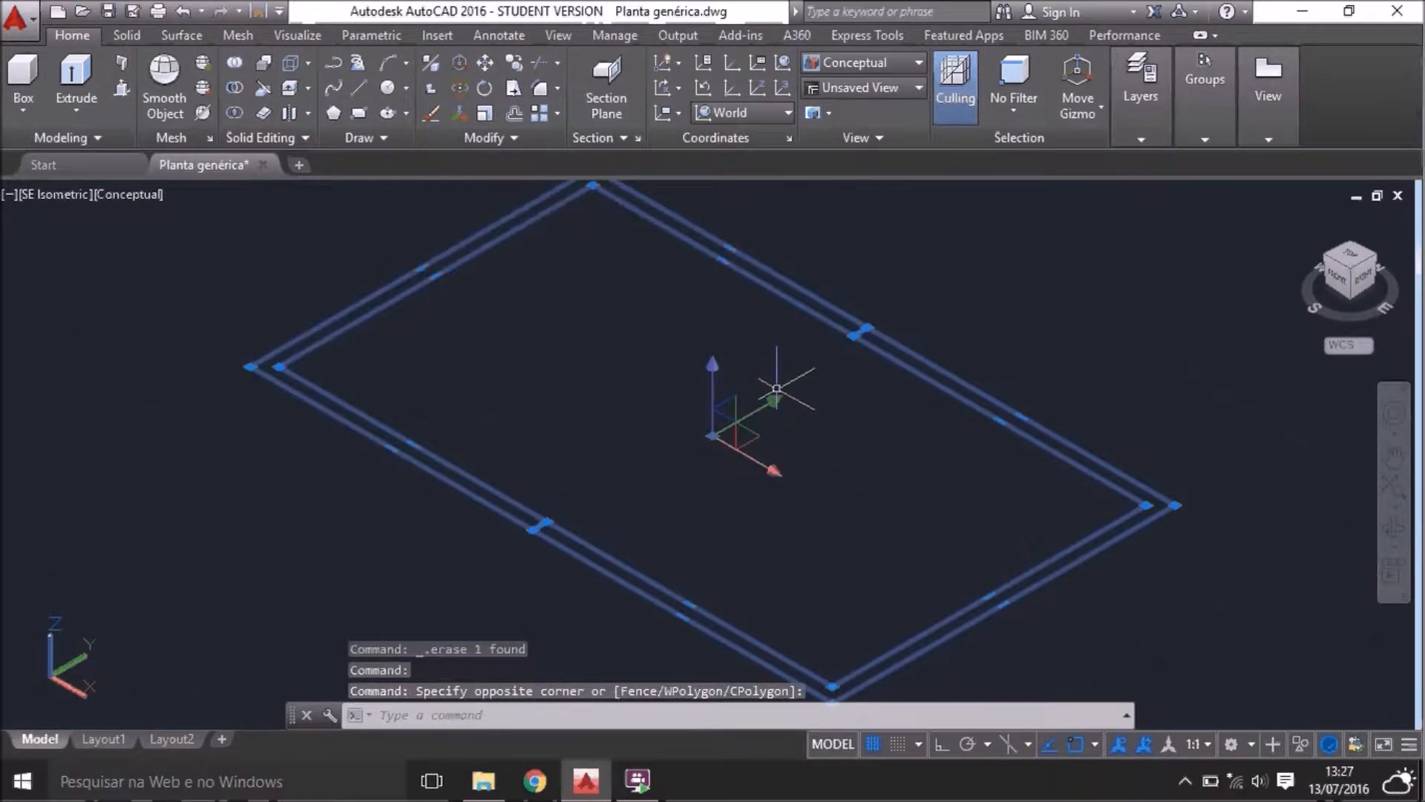
key("Delete")
scroll(816, 356, "down", 3)
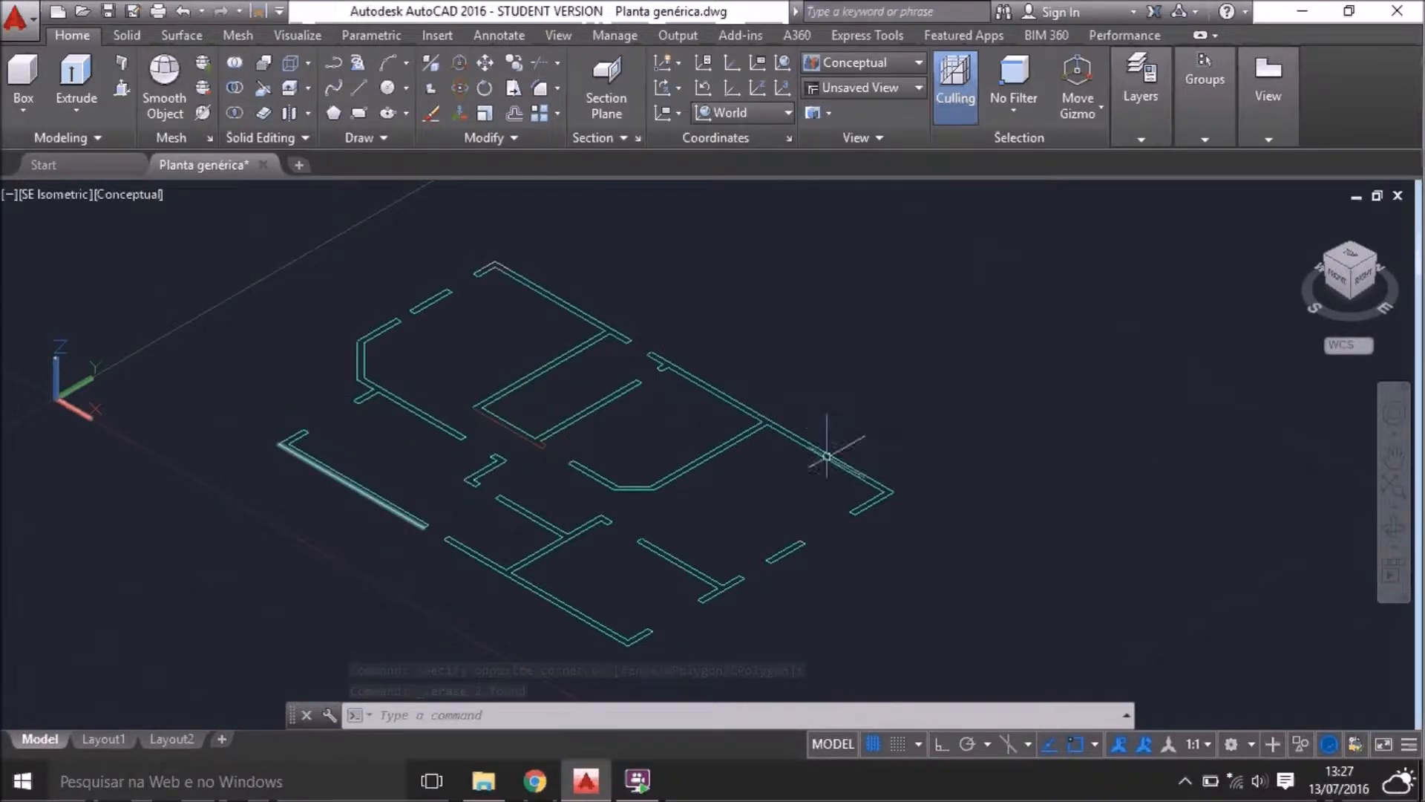
Freeze the PLANTA BAIXA layer so that only the wall boundary polylines are displayed
left_click(1140, 141)
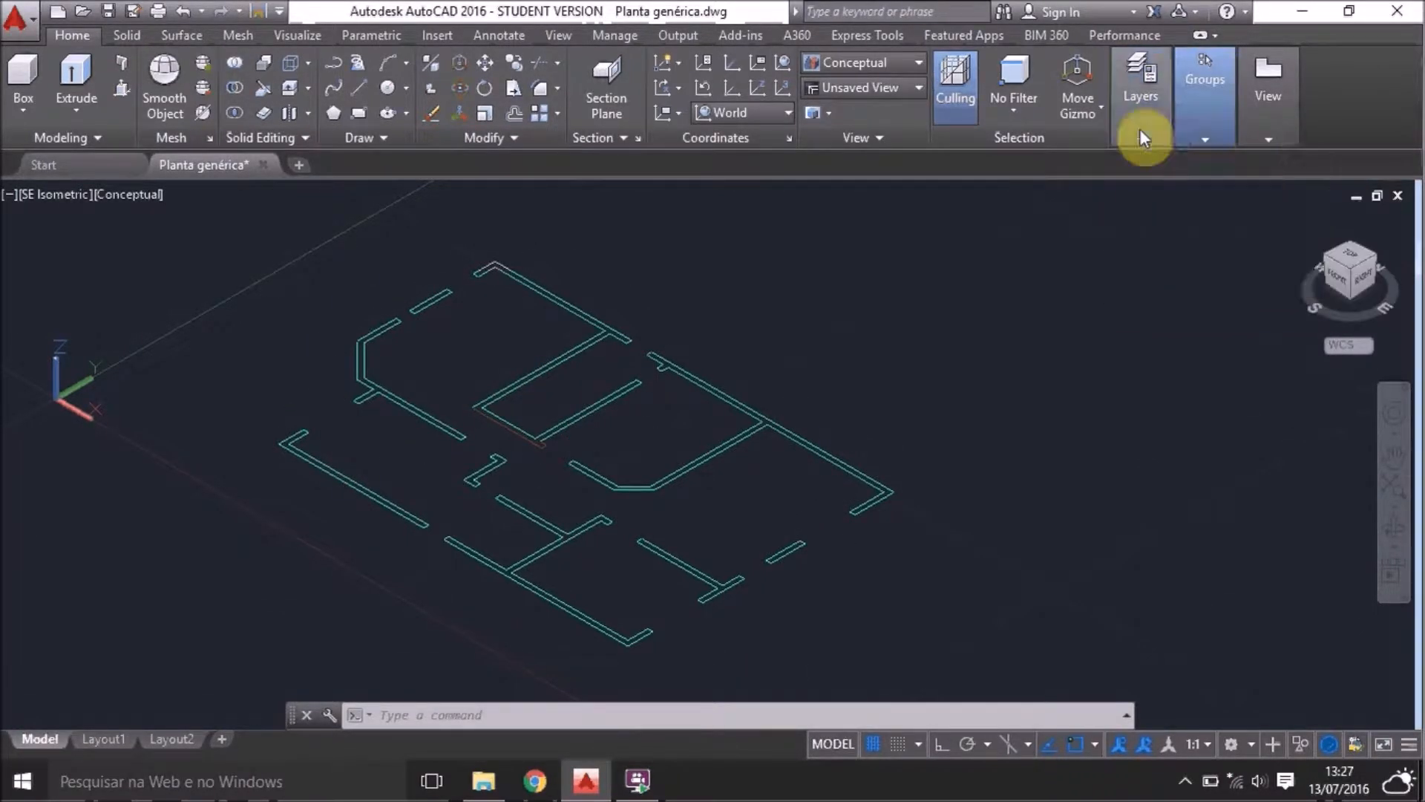
left_click(1187, 142)
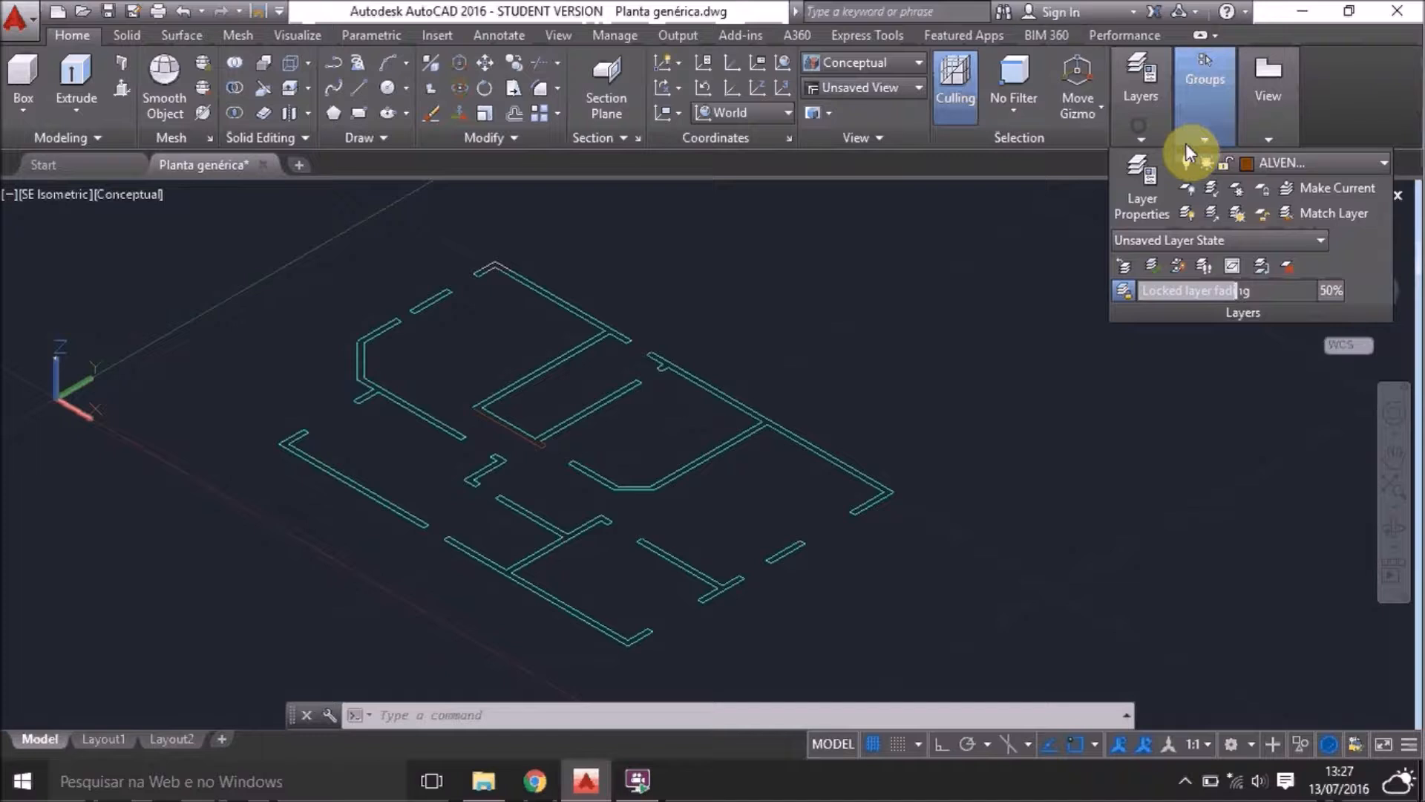
left_click(1139, 138)
left_click(1244, 158)
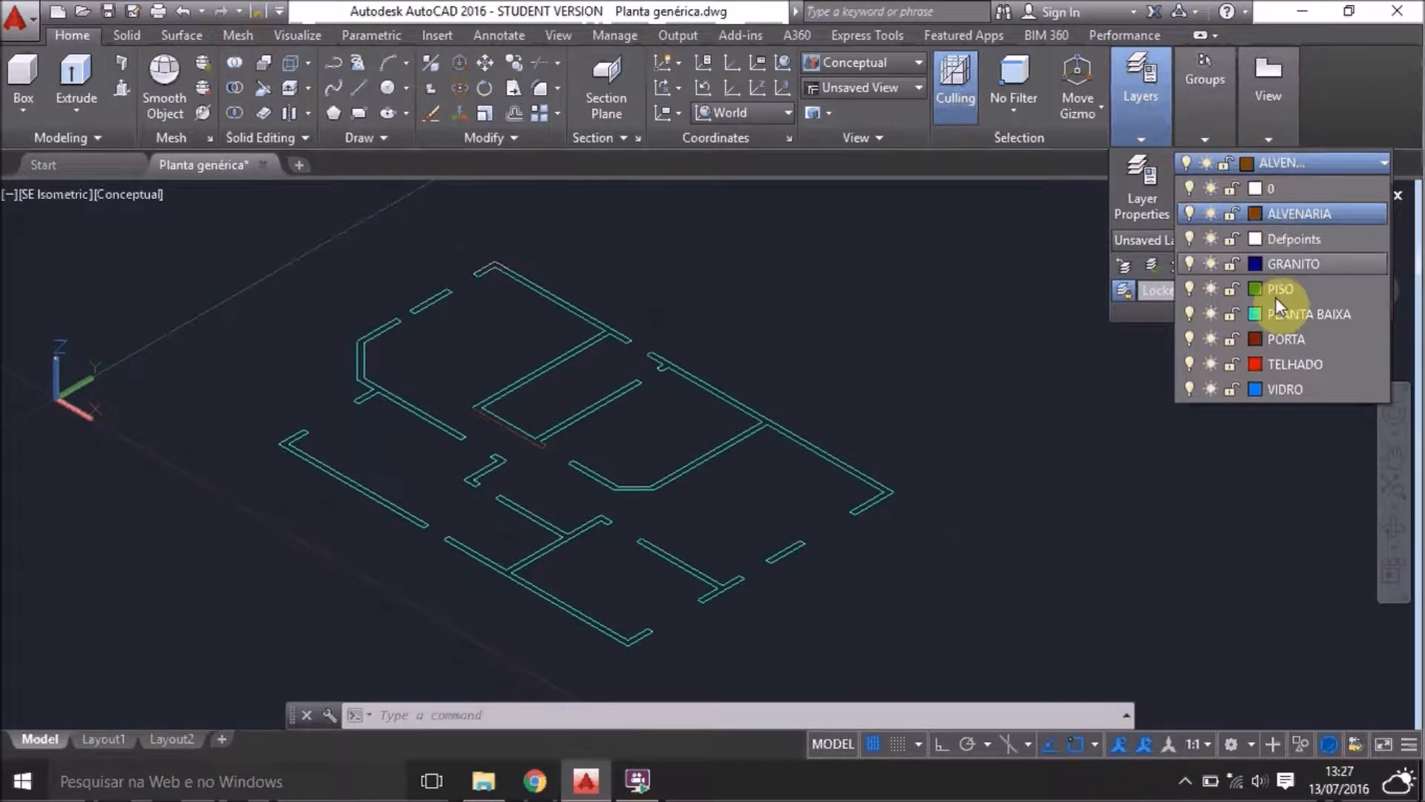
left_click(1210, 314)
left_click(1040, 354)
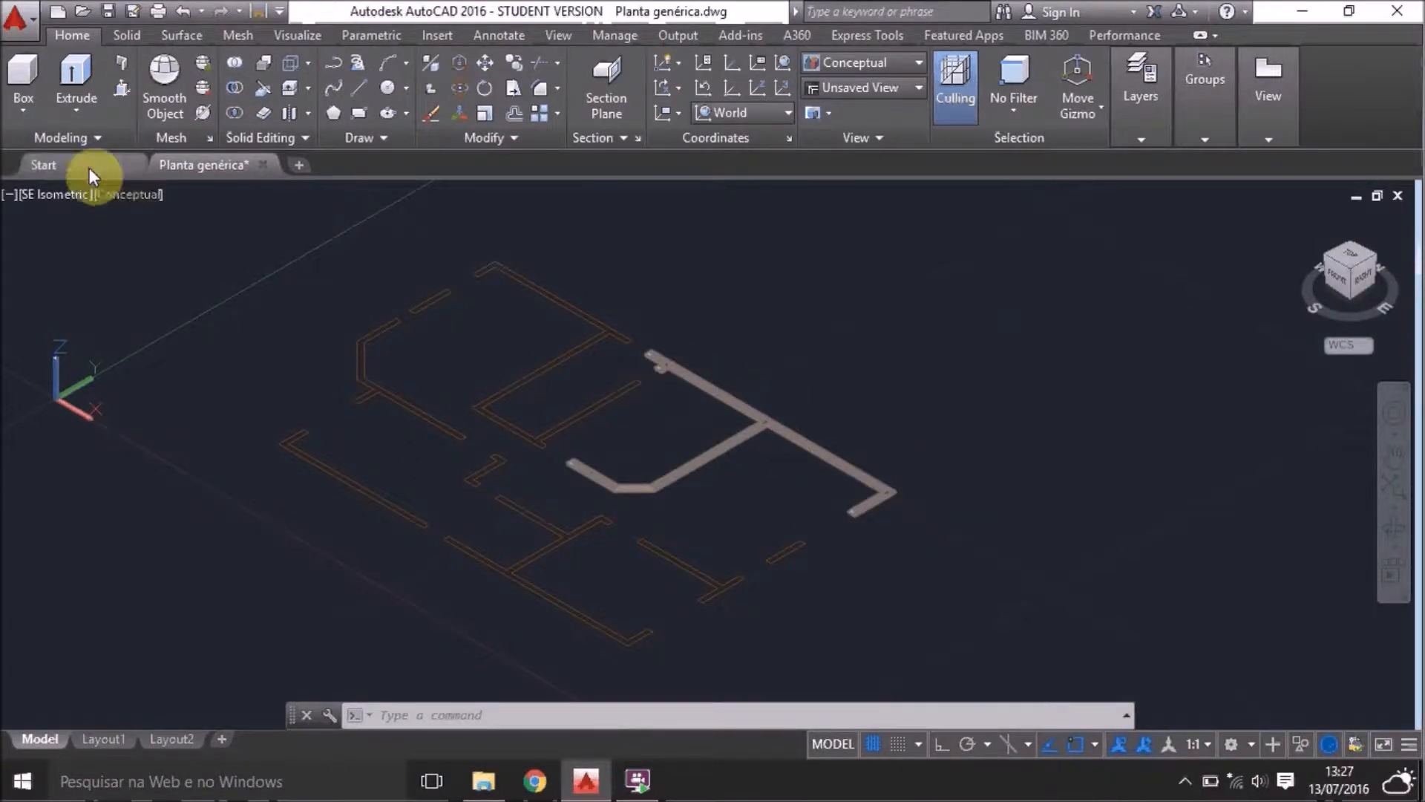
Presspull the short straight wall outline beside the angled-corner wall upward to a freehand height
left_click(123, 91)
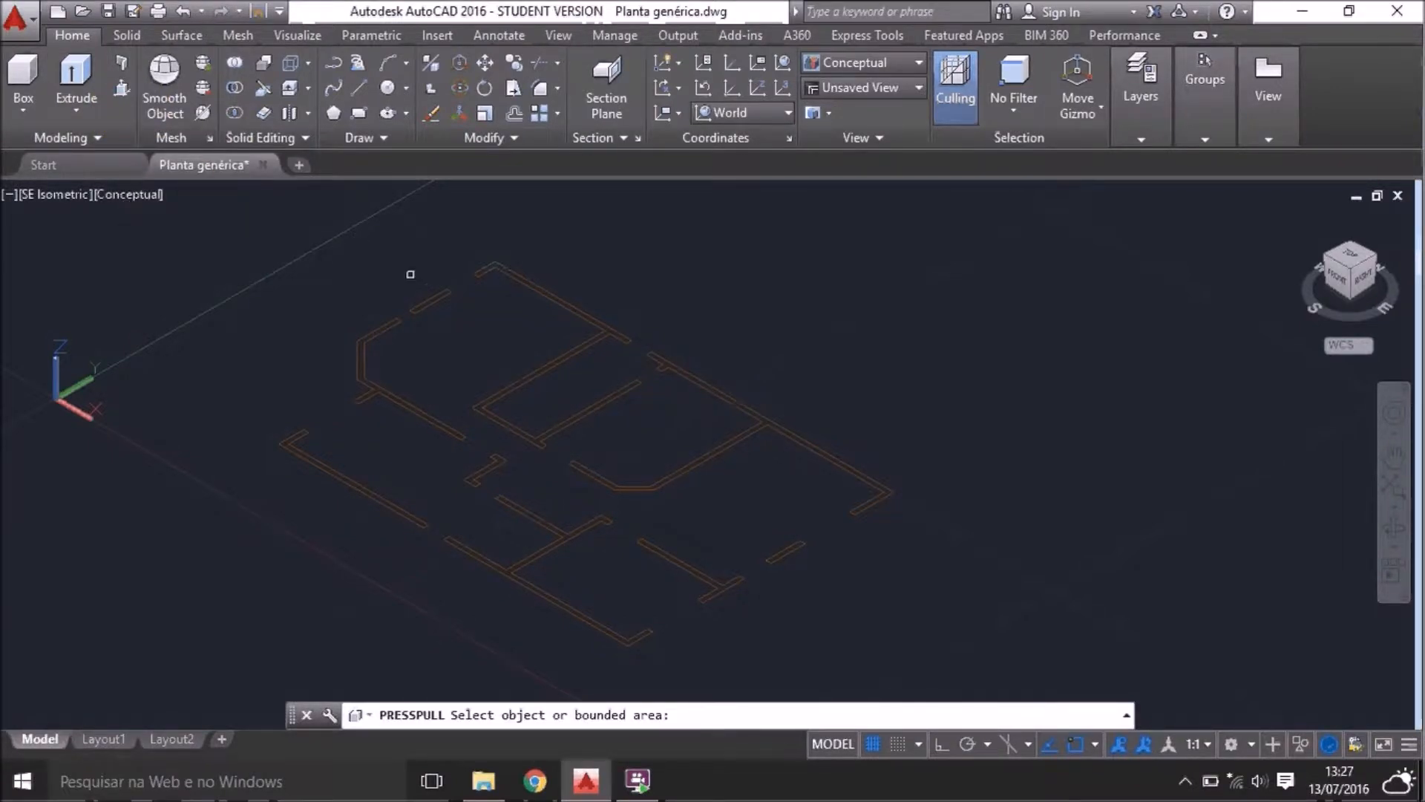
left_click(436, 298)
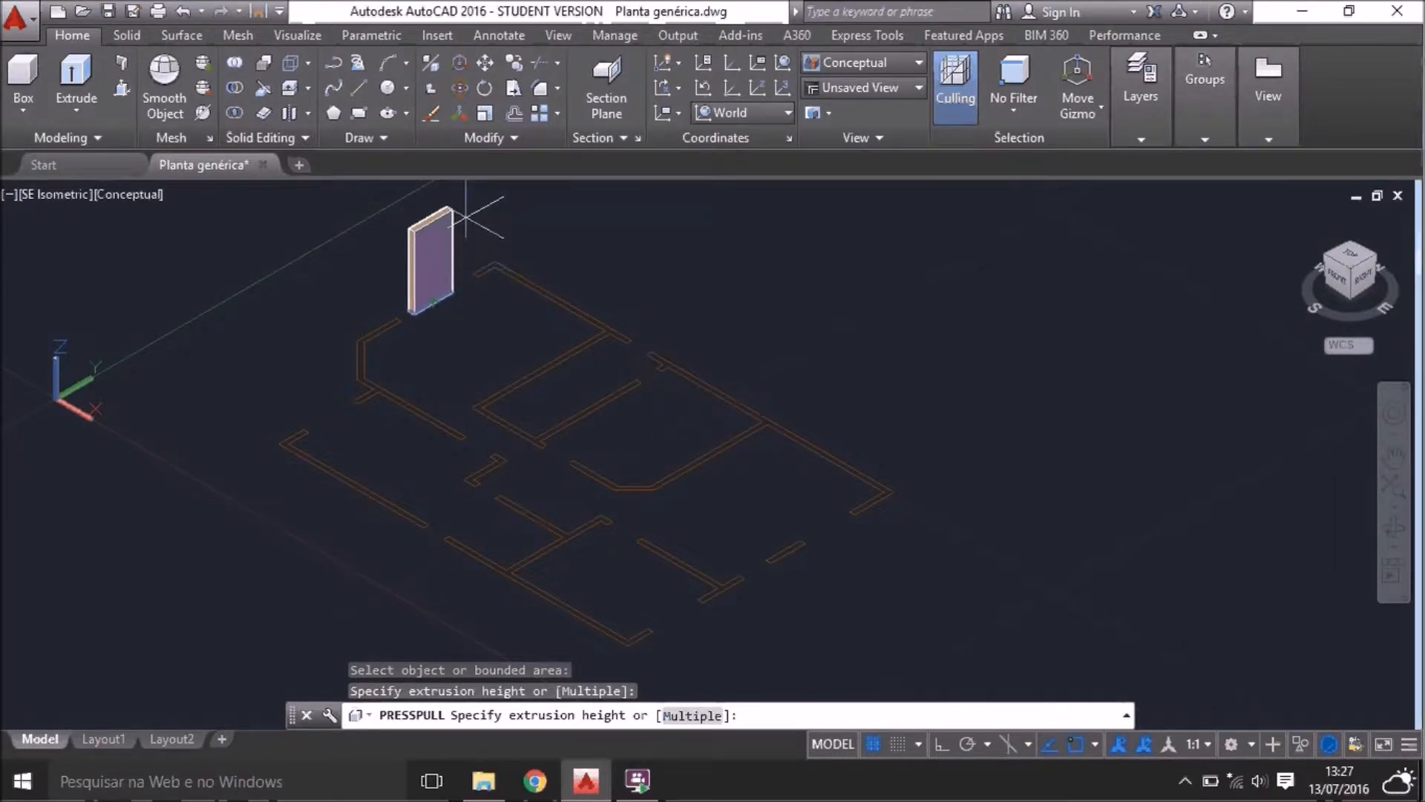
scroll(460, 245, "down", 2)
scroll(464, 268, "up", 5)
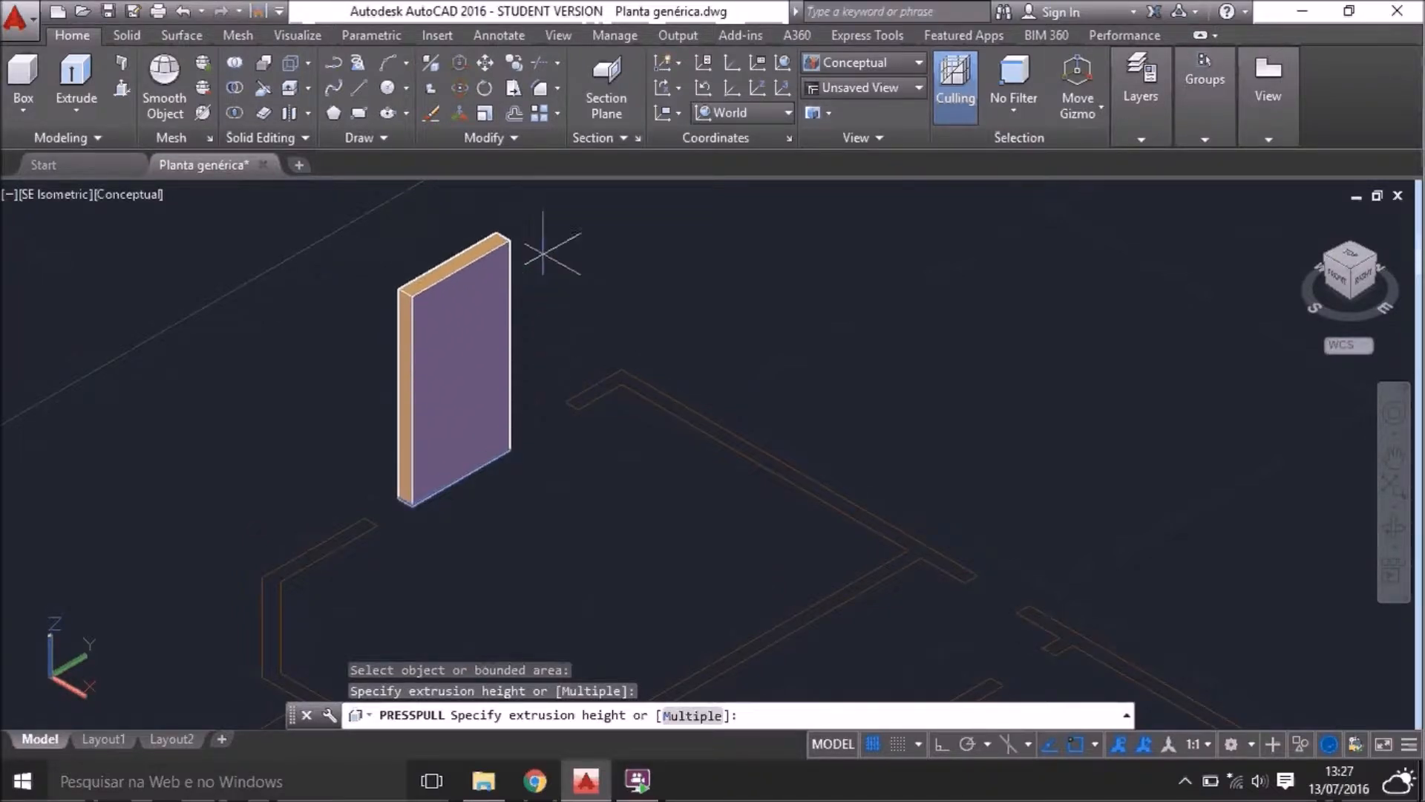
left_click(545, 253)
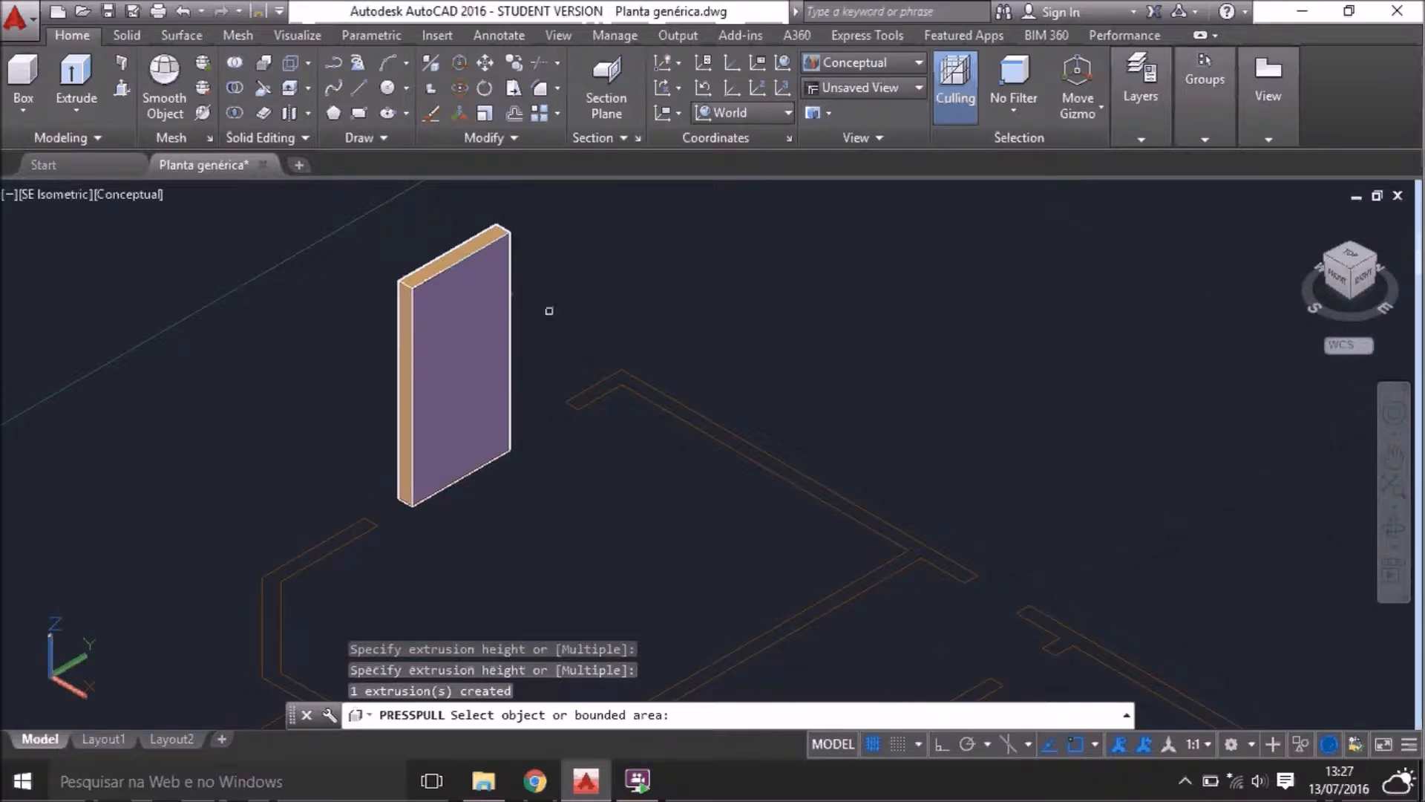
Presspull the neighbouring long branched wall outline to a height of 5
left_click(587, 382)
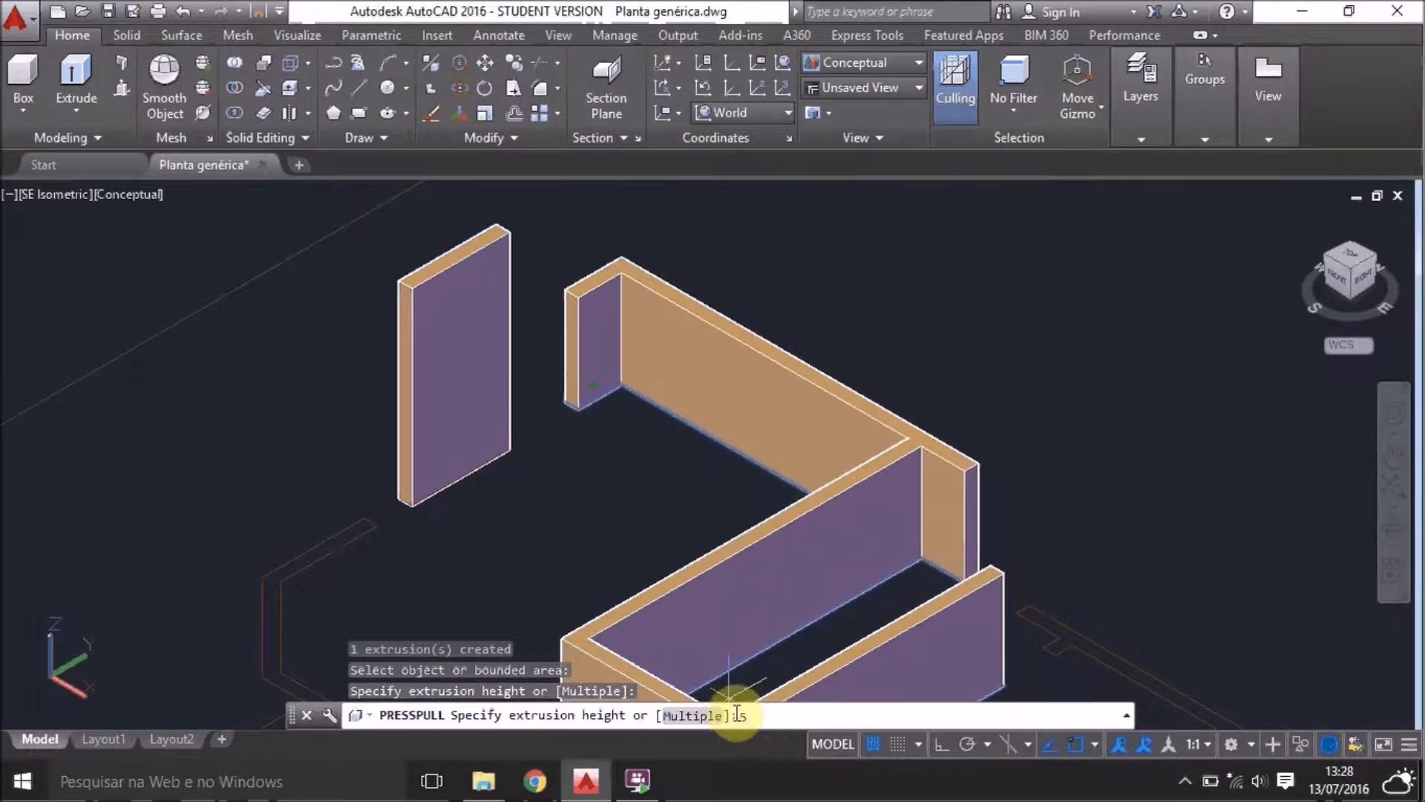
key("Return")
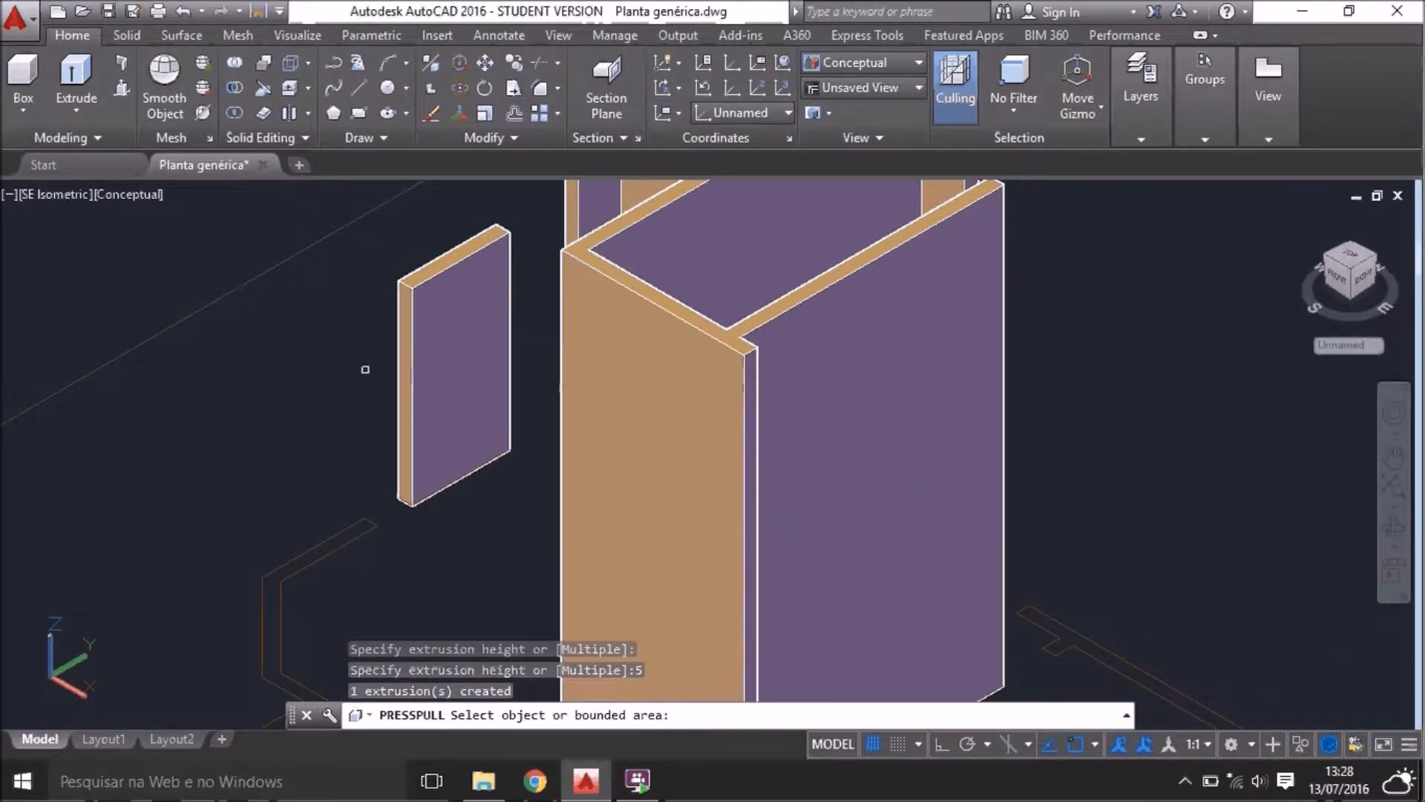
key("Escape")
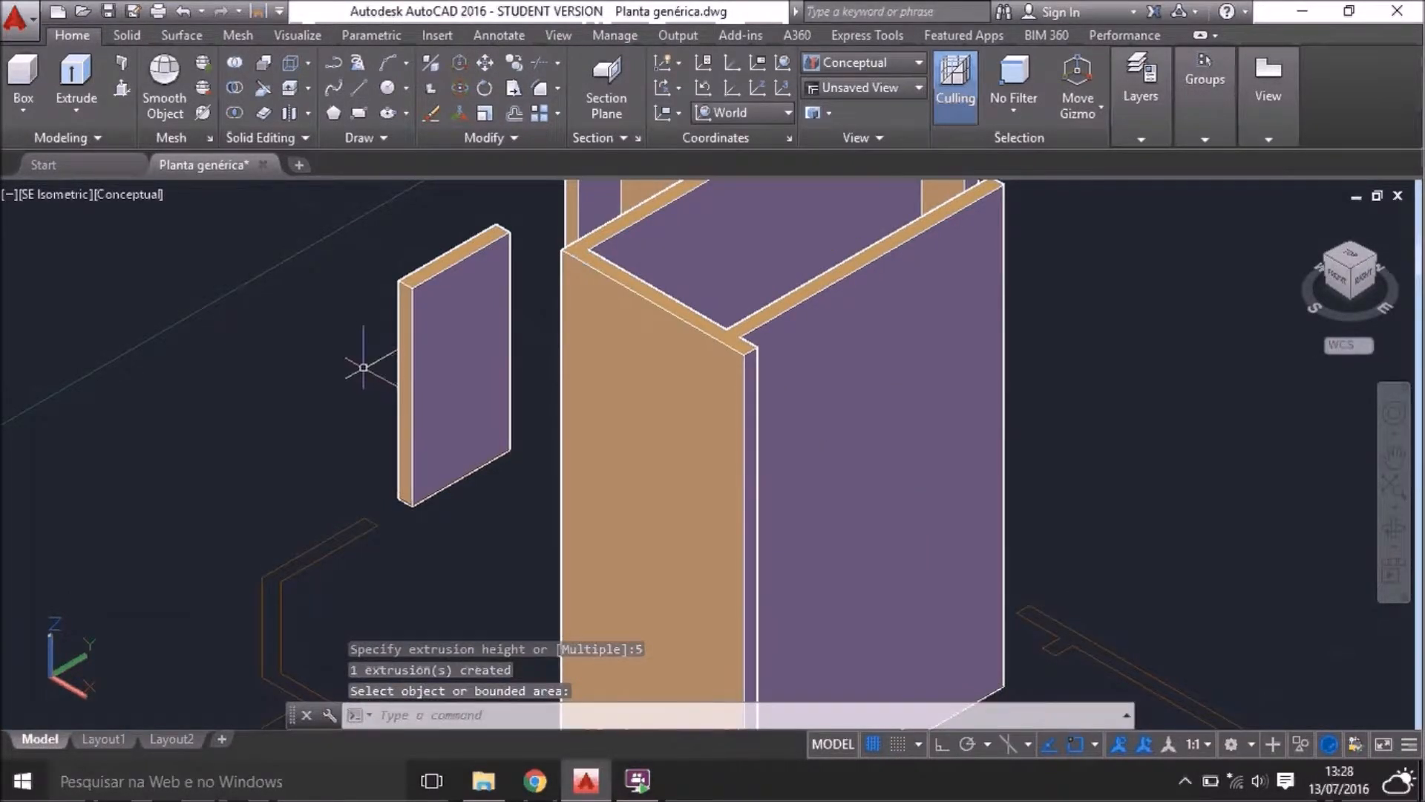
Move the short press-pulled wall solid away from its outline by its corner grips
scroll(359, 412, "down", 2)
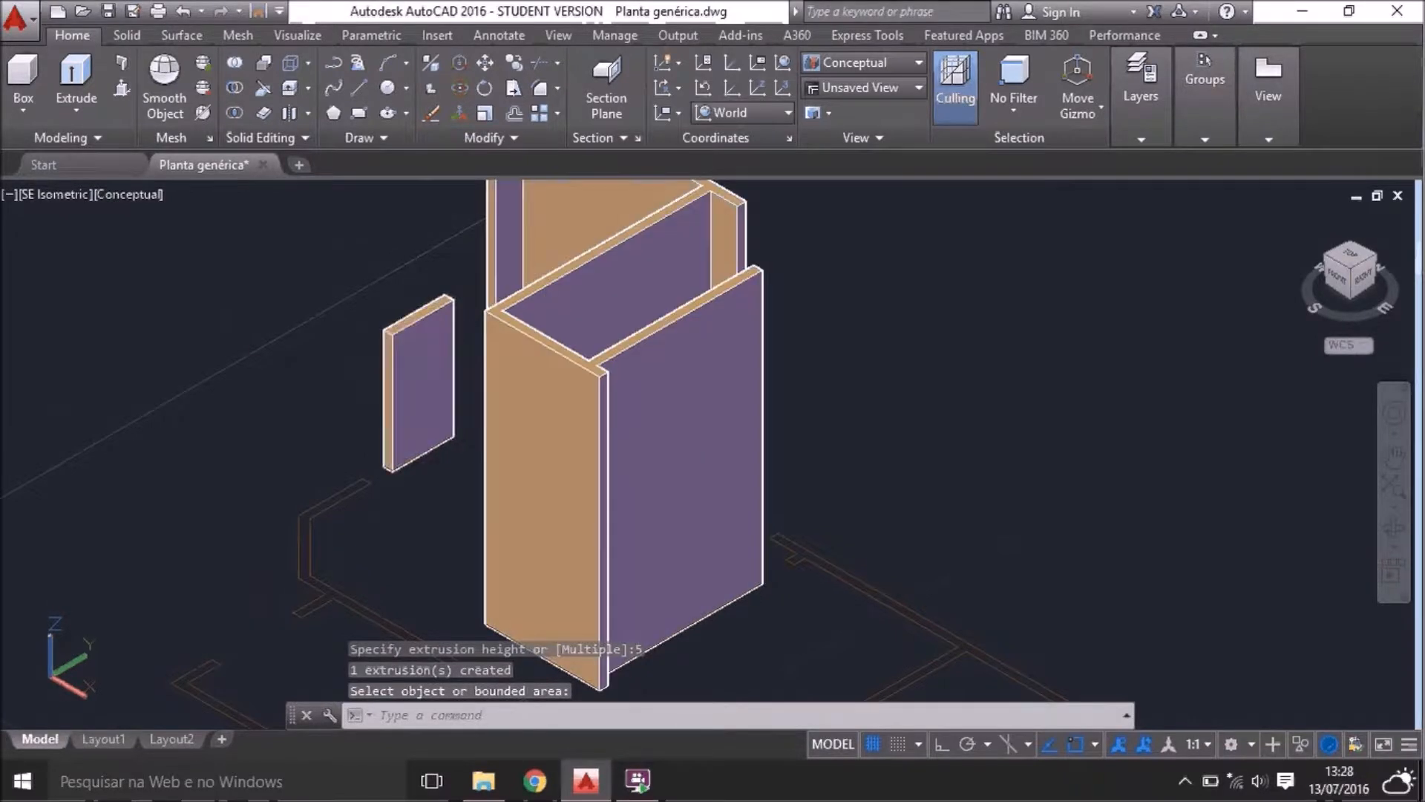
key("Escape")
left_click(416, 338)
scroll(415, 333, "up", 2)
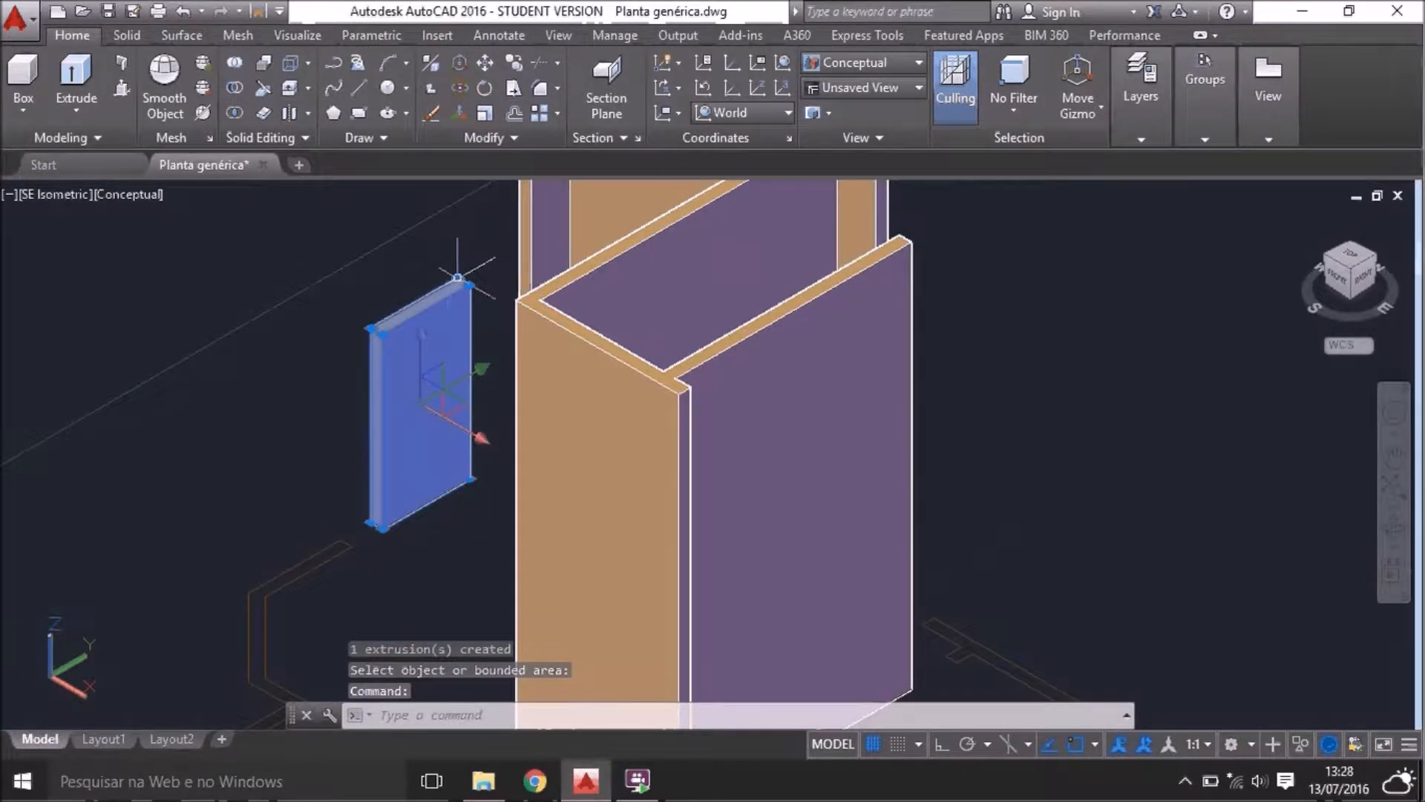
scroll(445, 312, "up", 4)
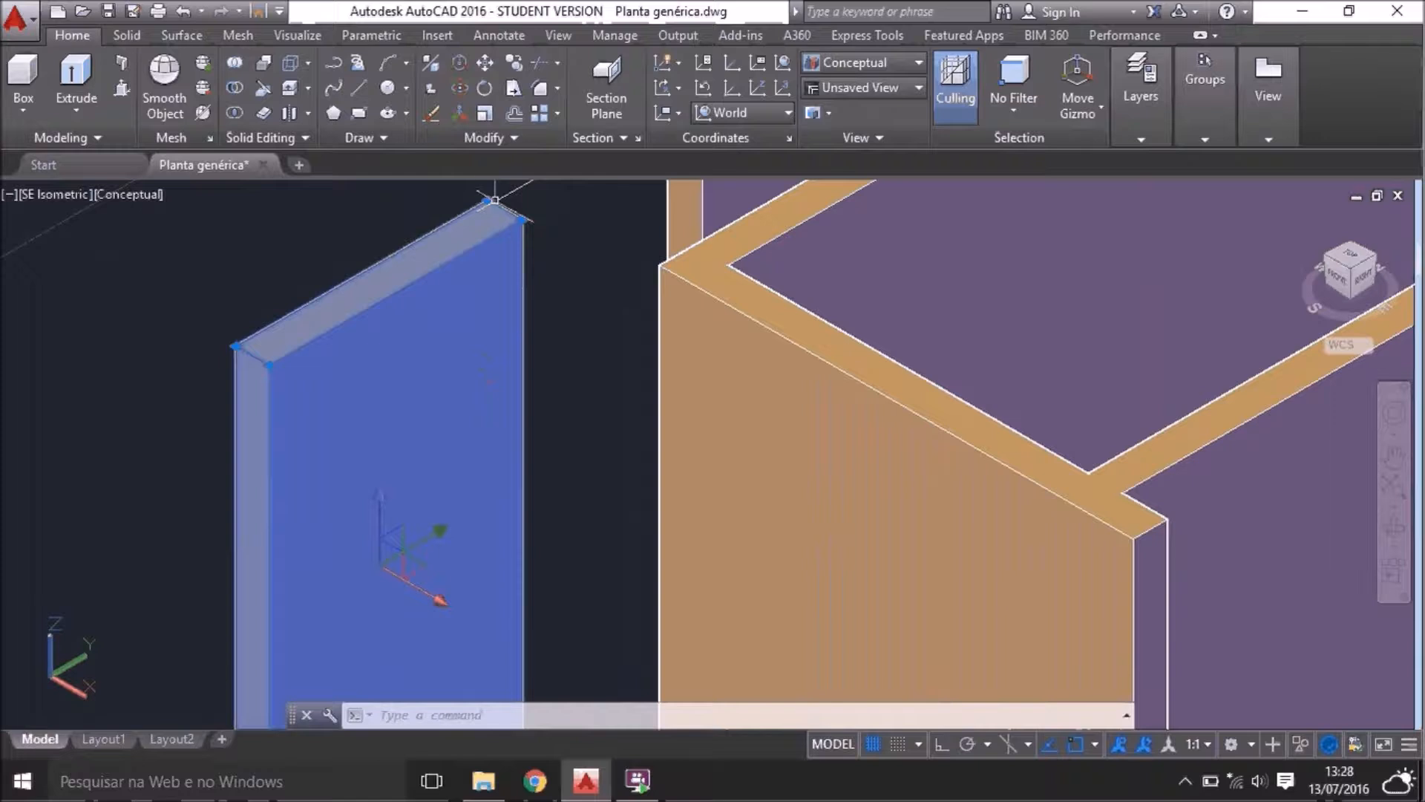
left_click(488, 199)
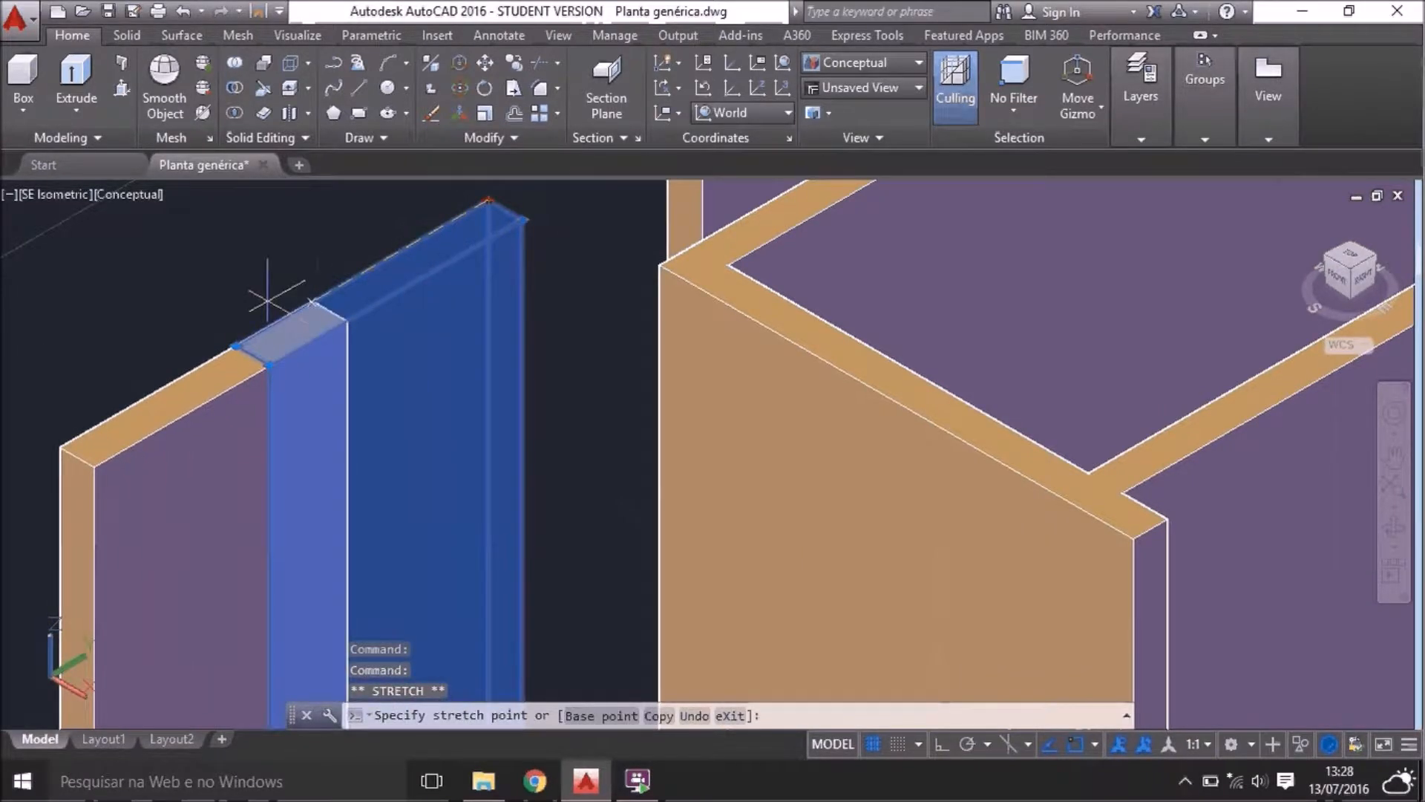
scroll(590, 319, "down", 4)
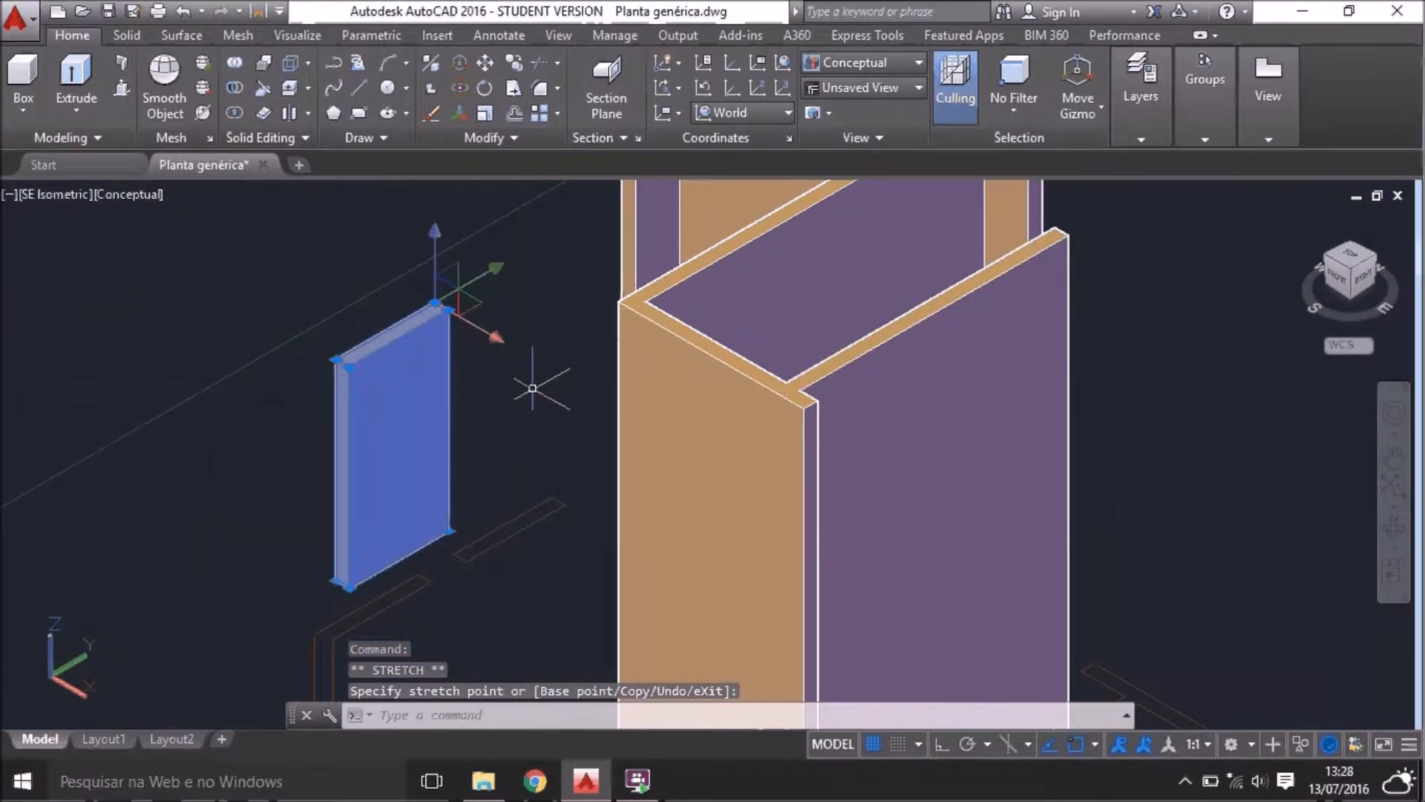
left_click(449, 530)
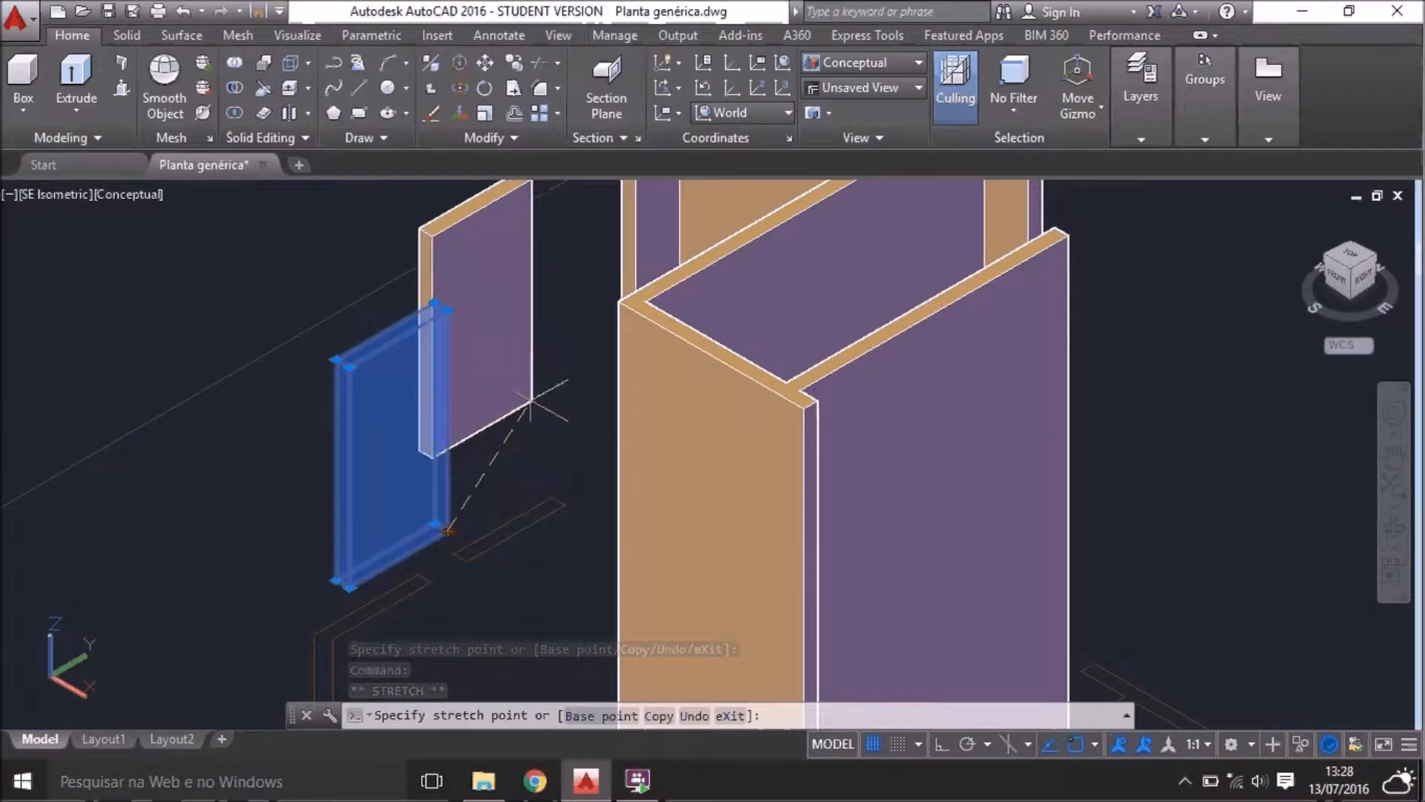
left_click(576, 489)
Erase both press-pulled wall solids, keeping the boundary polylines
left_click(631, 417)
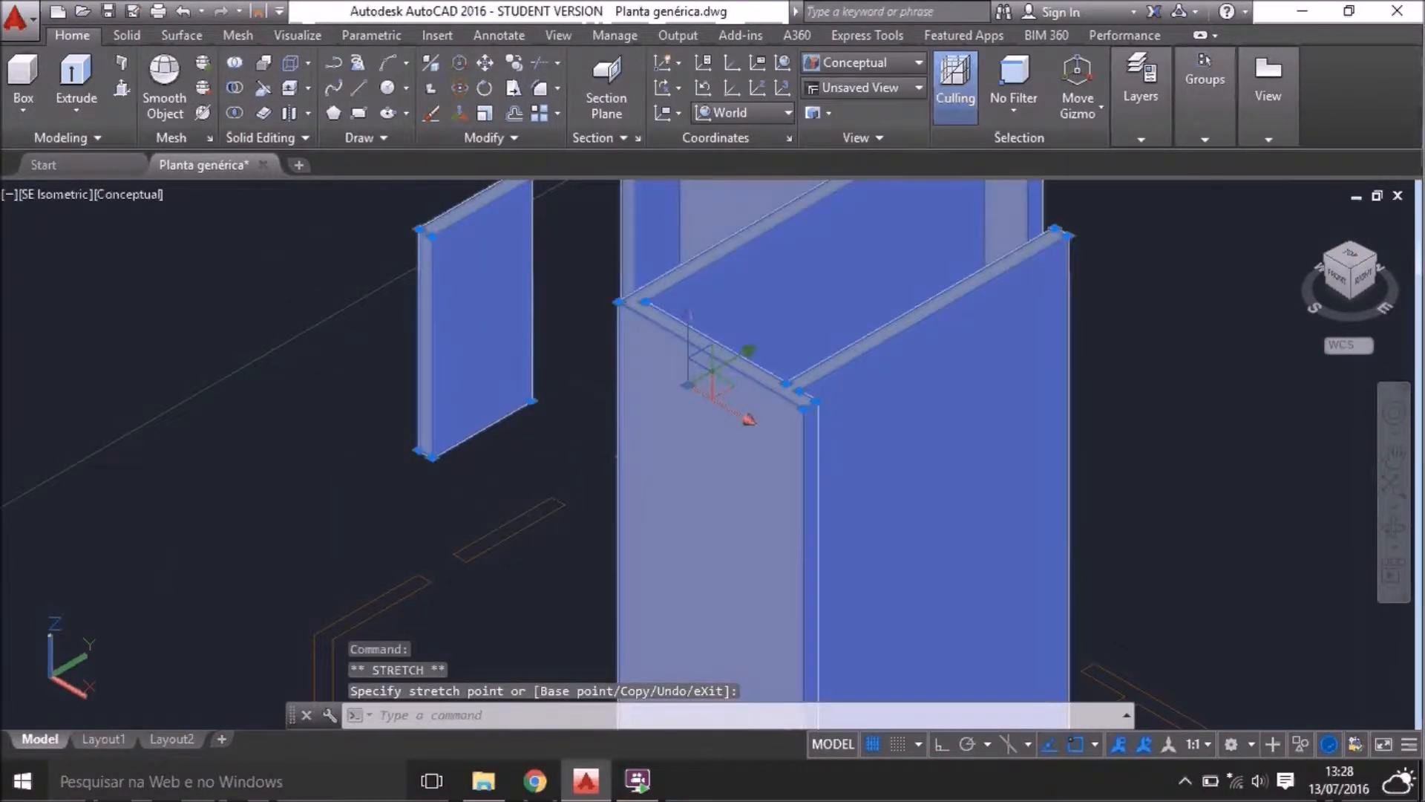
key("Delete")
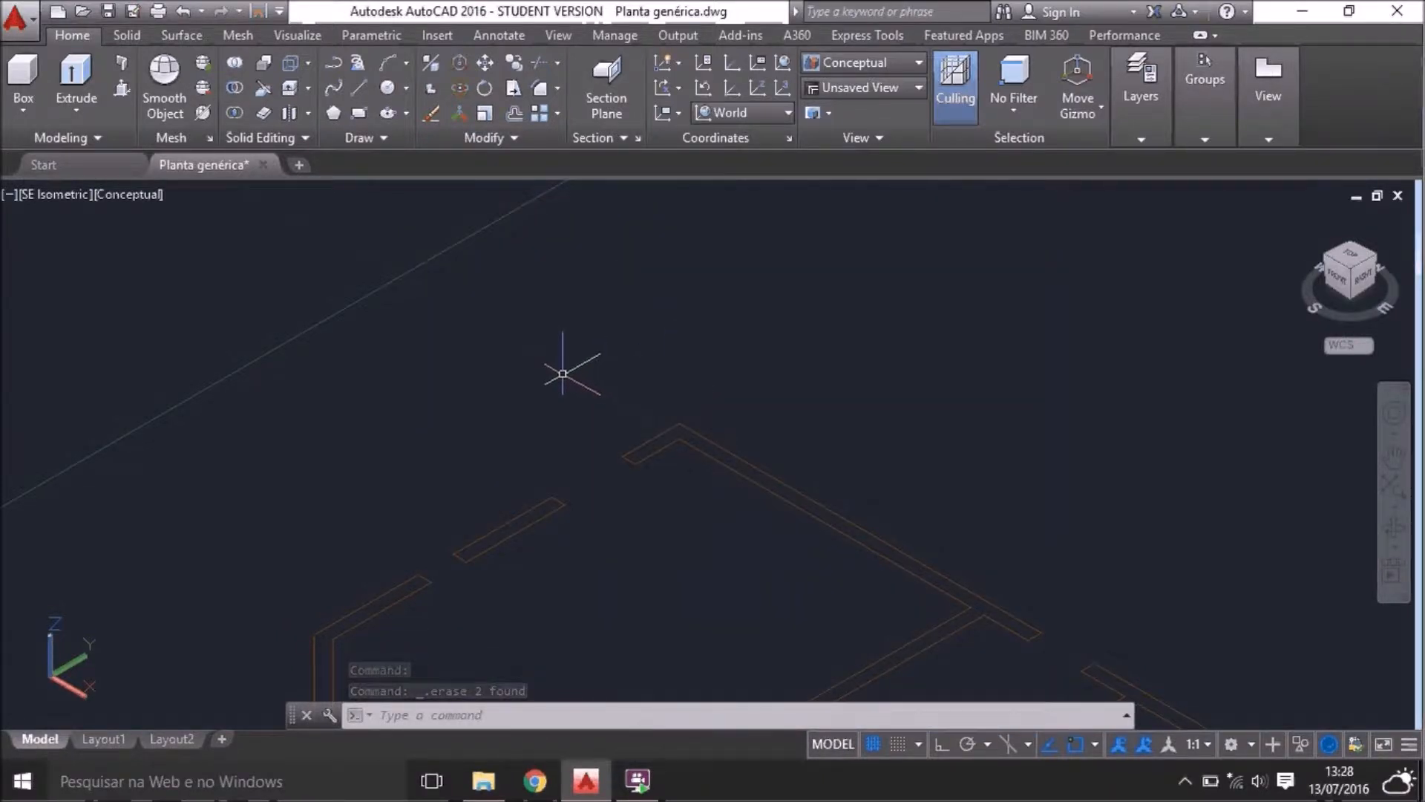
Extrude all the wall boundary polylines of the floor plan together to a height of 3
left_click(80, 100)
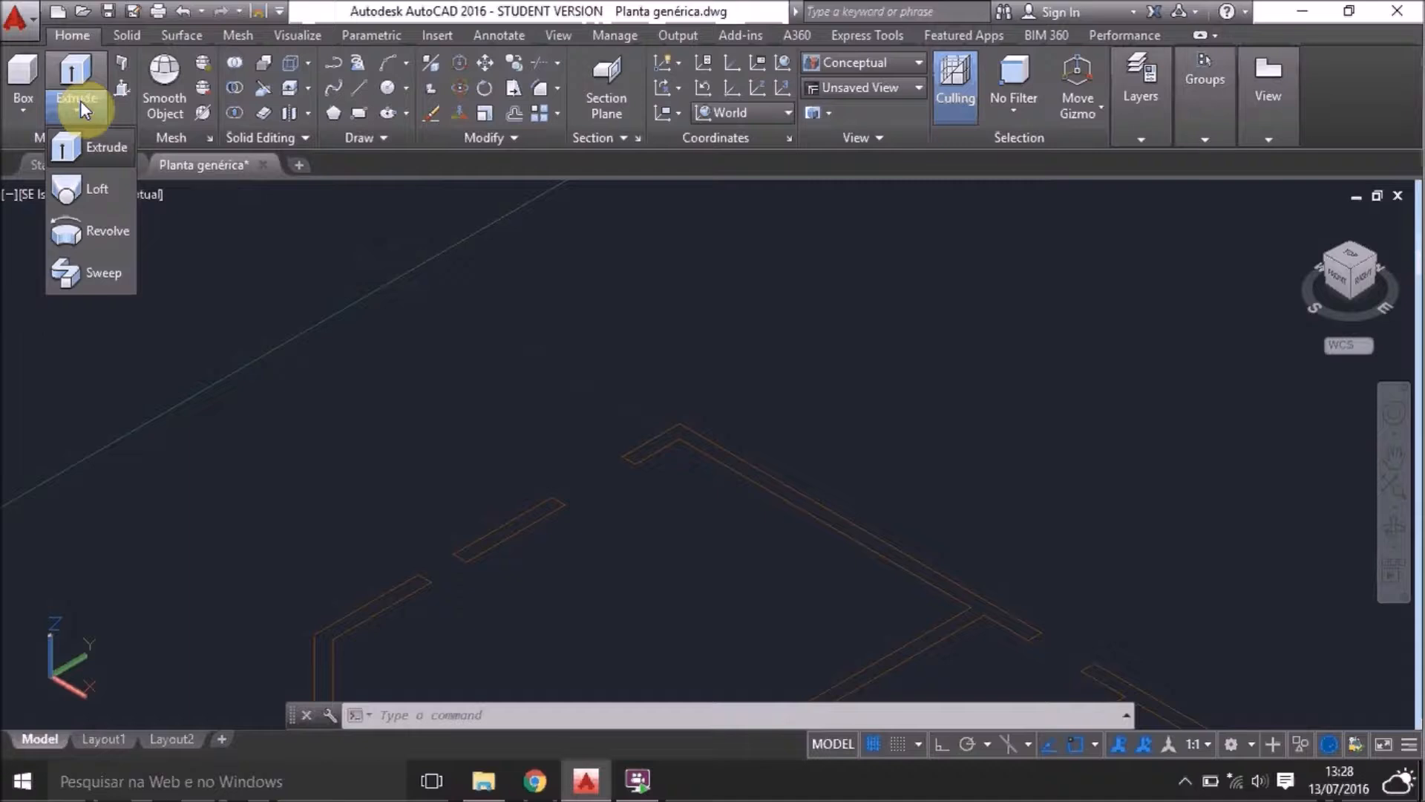
left_click(80, 100)
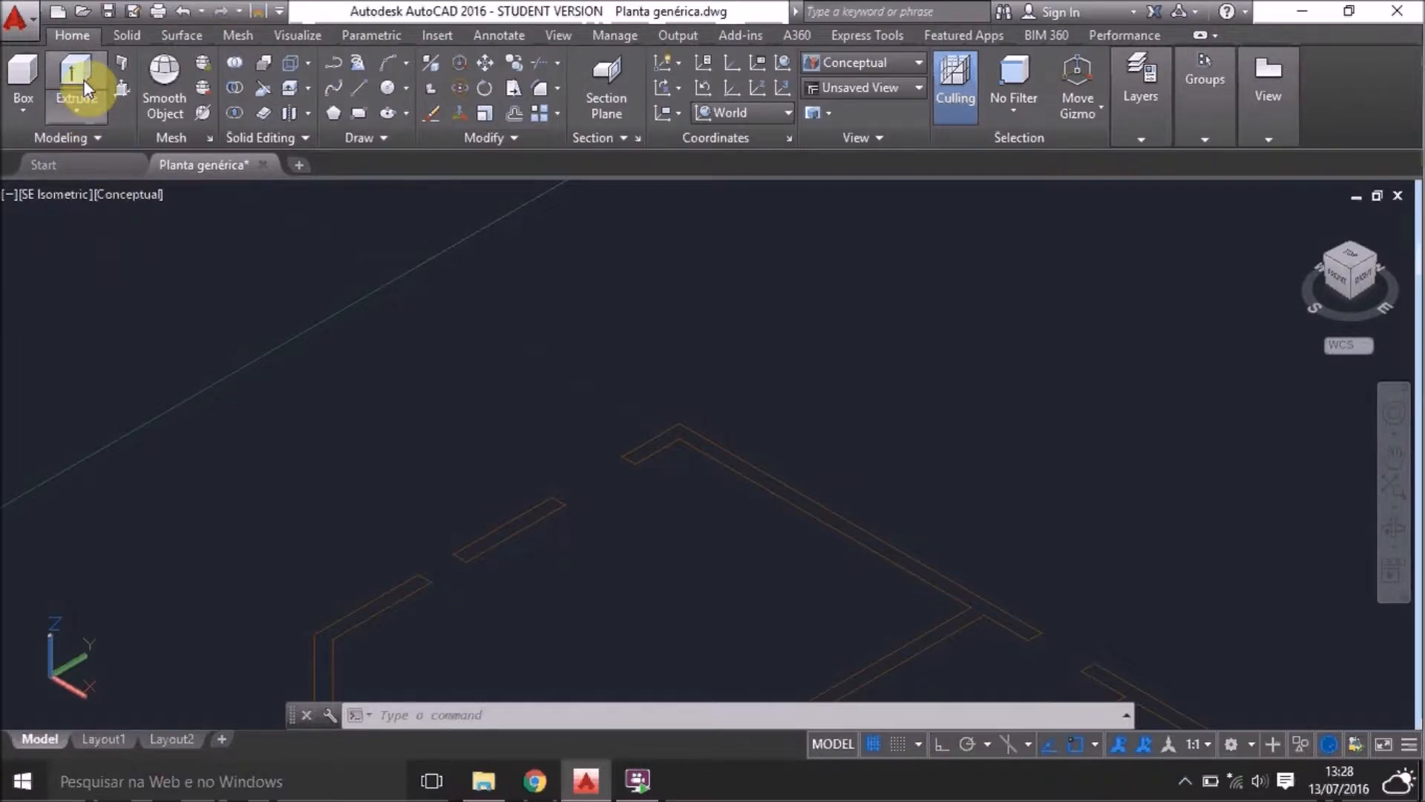
left_click(84, 89)
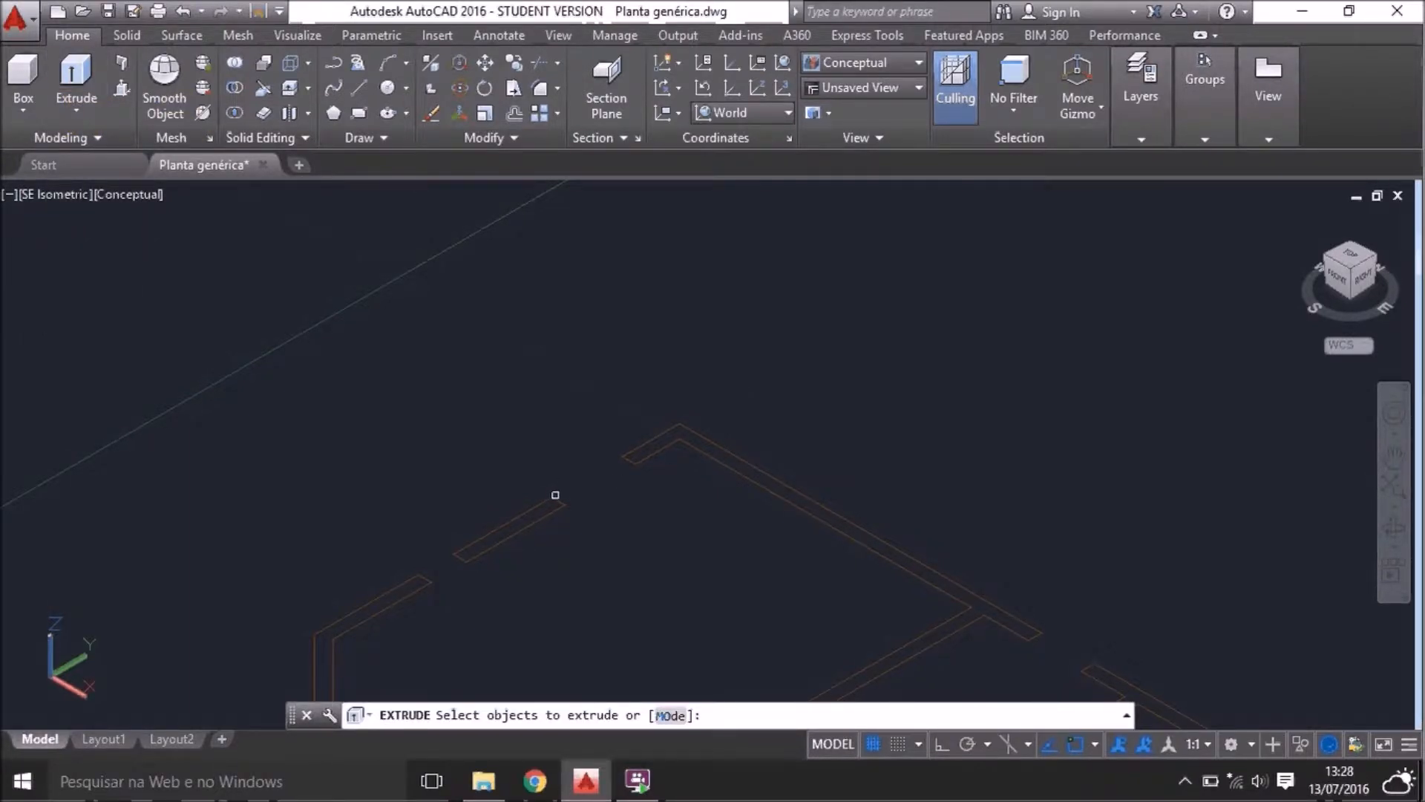
left_click(555, 499)
left_click(555, 499)
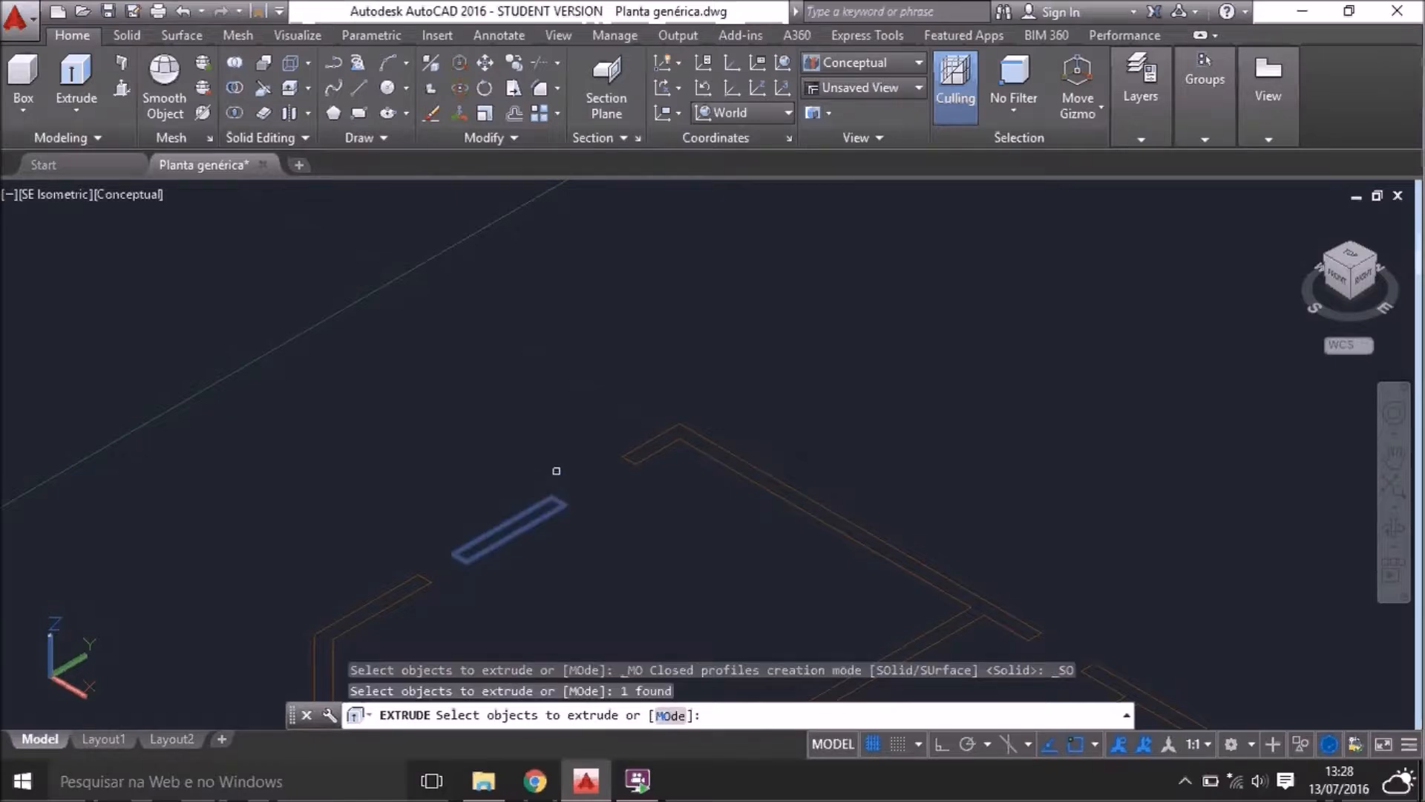
left_click(670, 451)
scroll(519, 327, "down", 4)
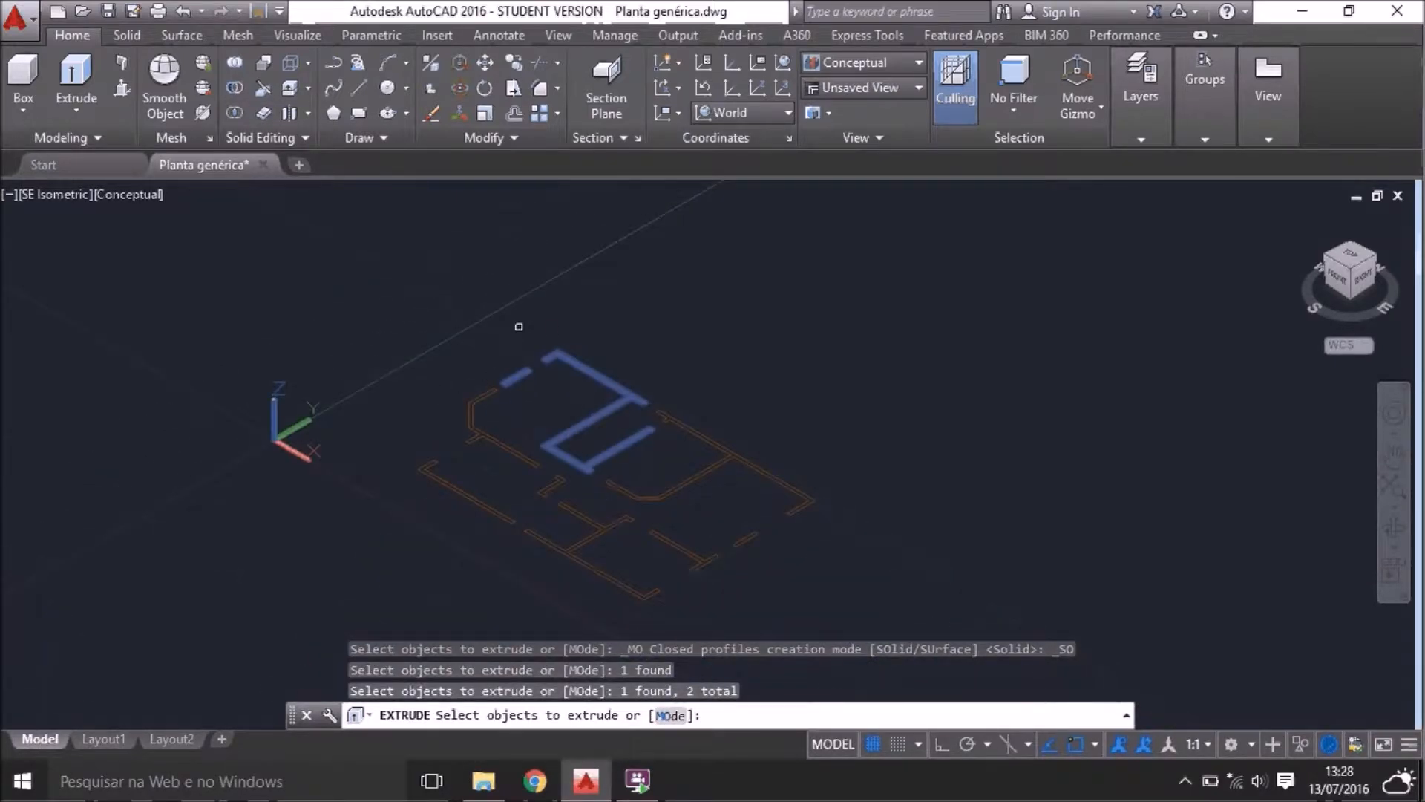
left_click(942, 303)
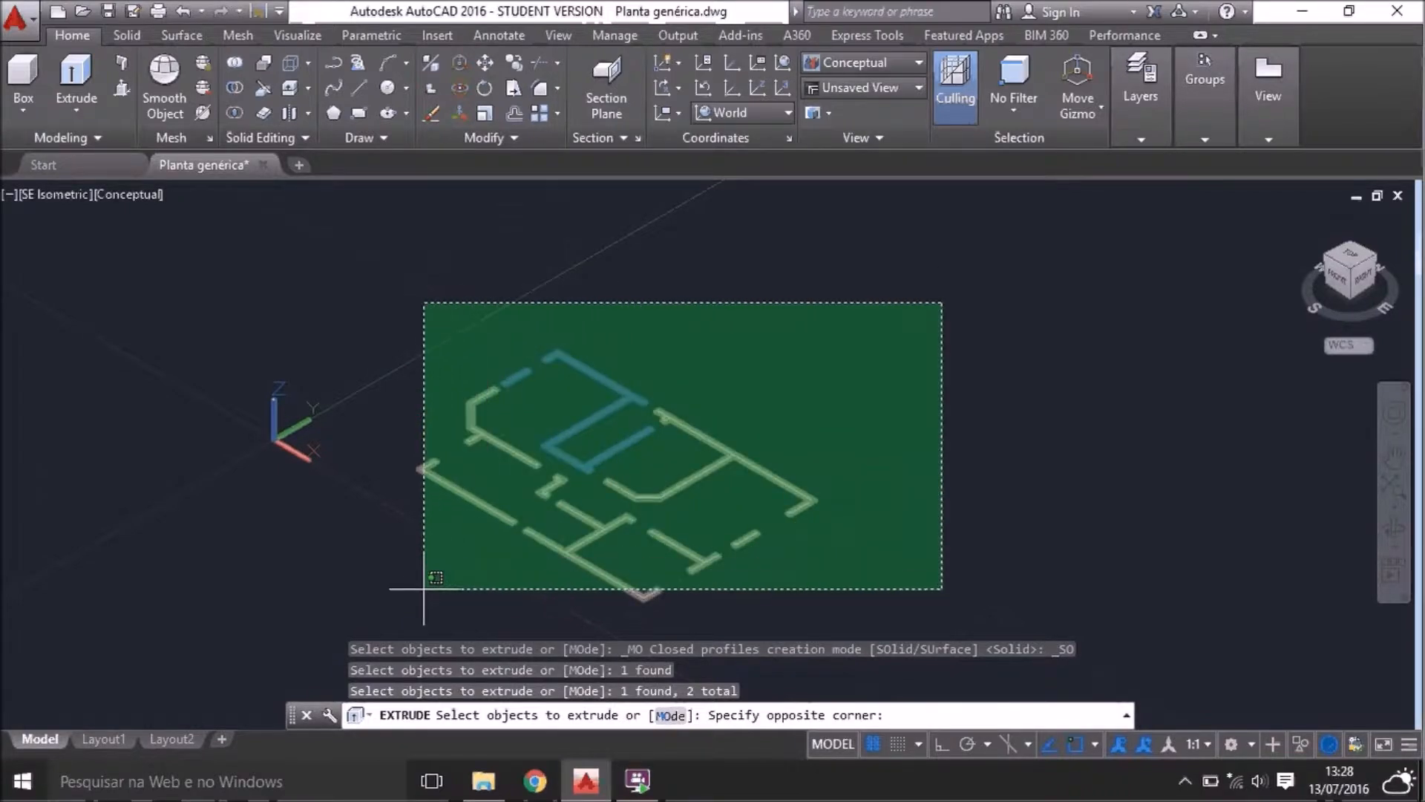
left_click(391, 594)
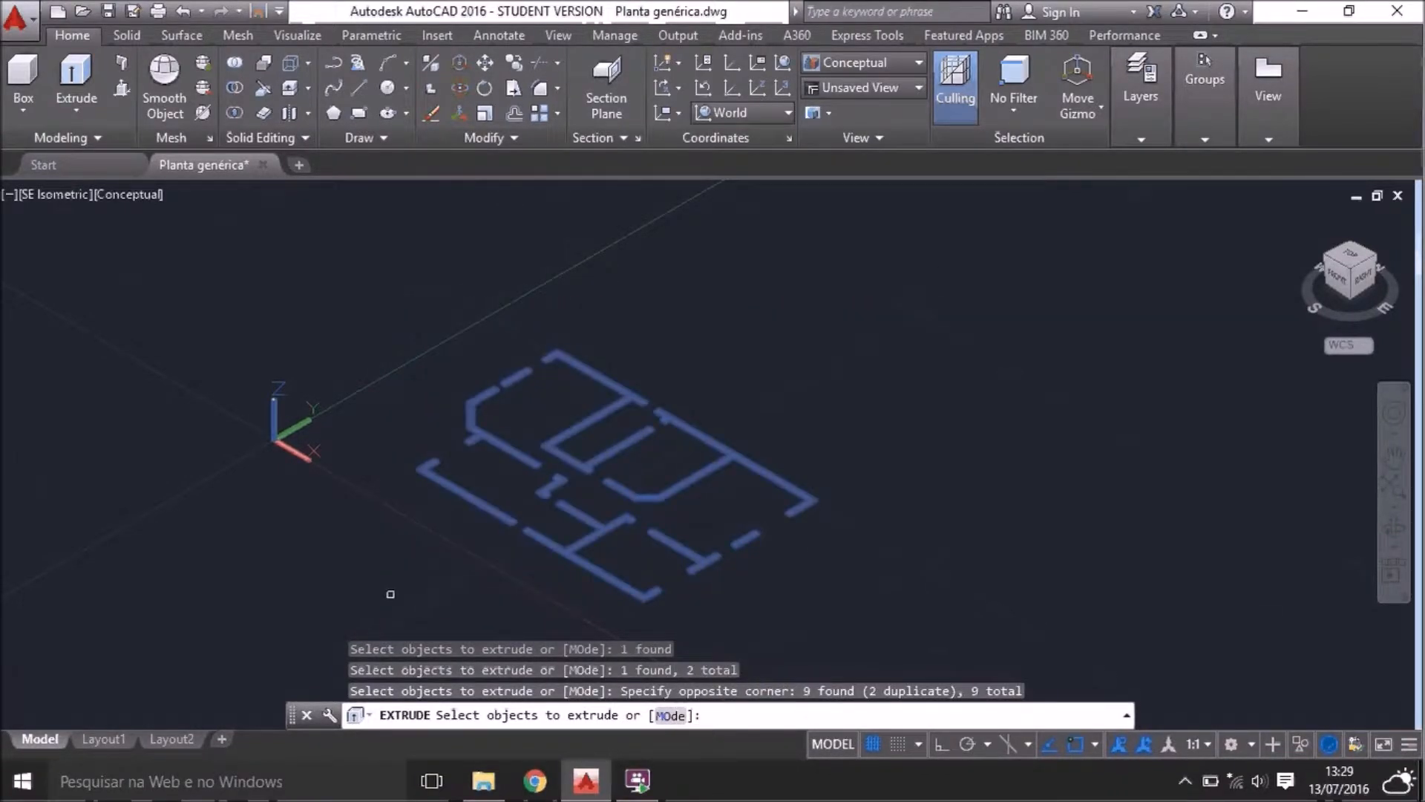
key("Return")
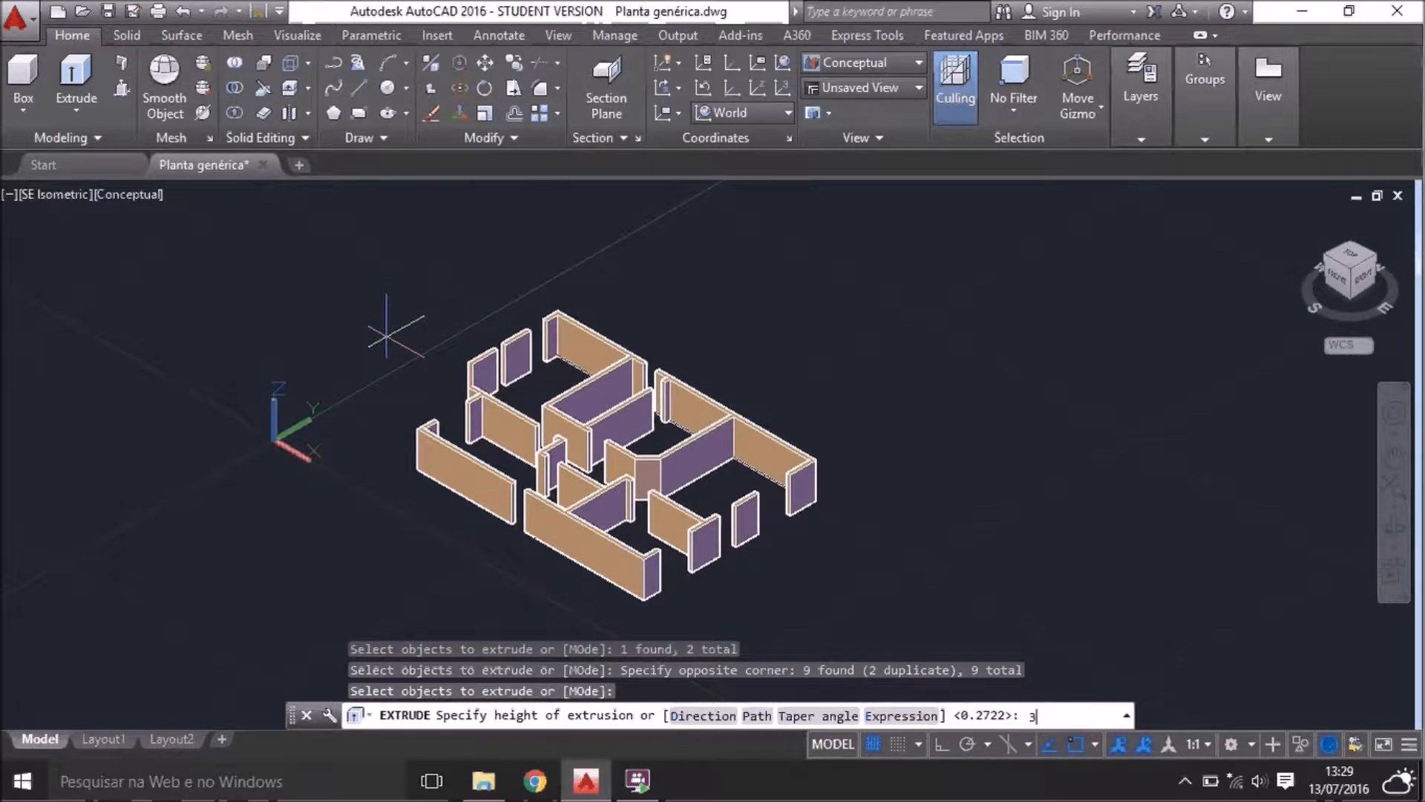
key("Return")
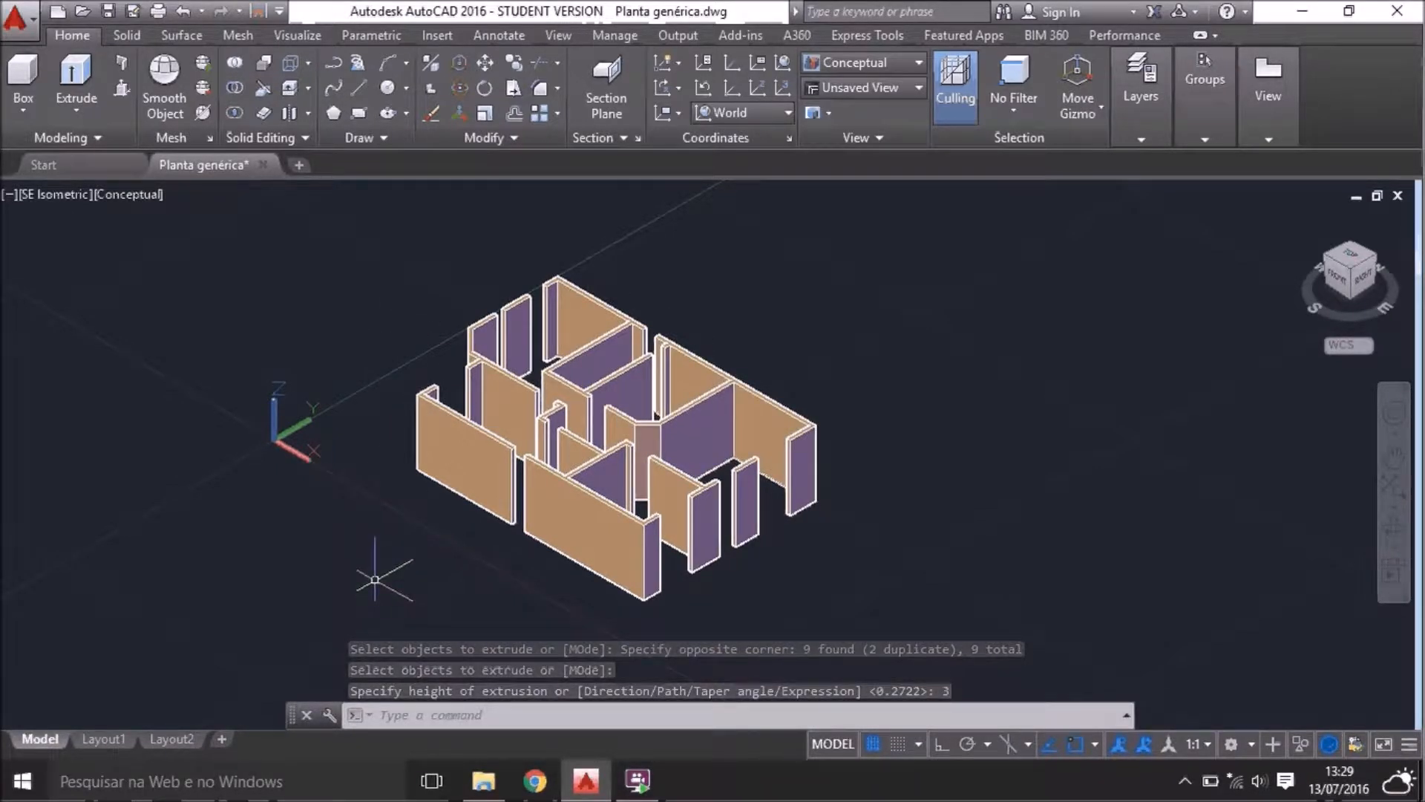
Select all the extruded walls and orbit around them to examine the 3D model from several sides
scroll(568, 464, "up", 2)
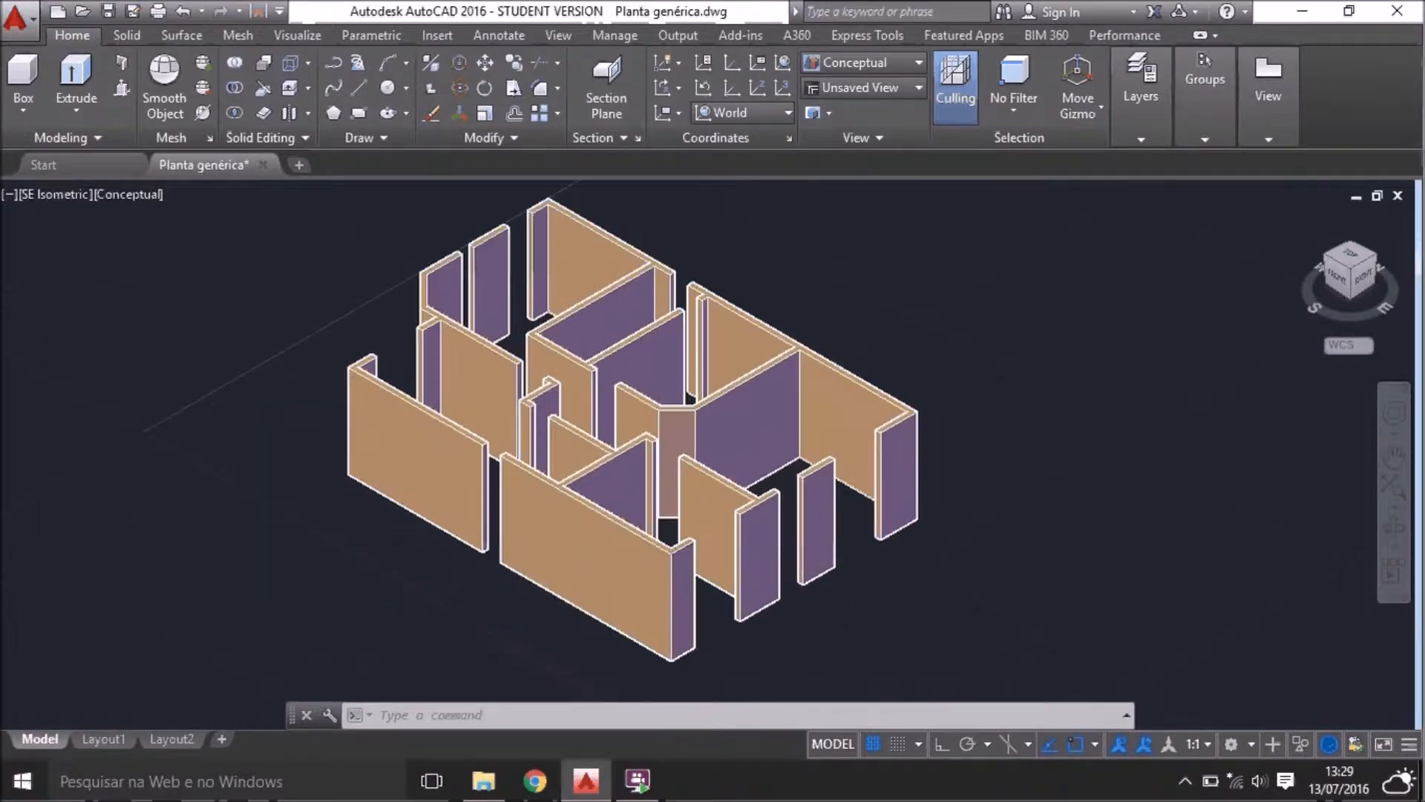
left_click(950, 605)
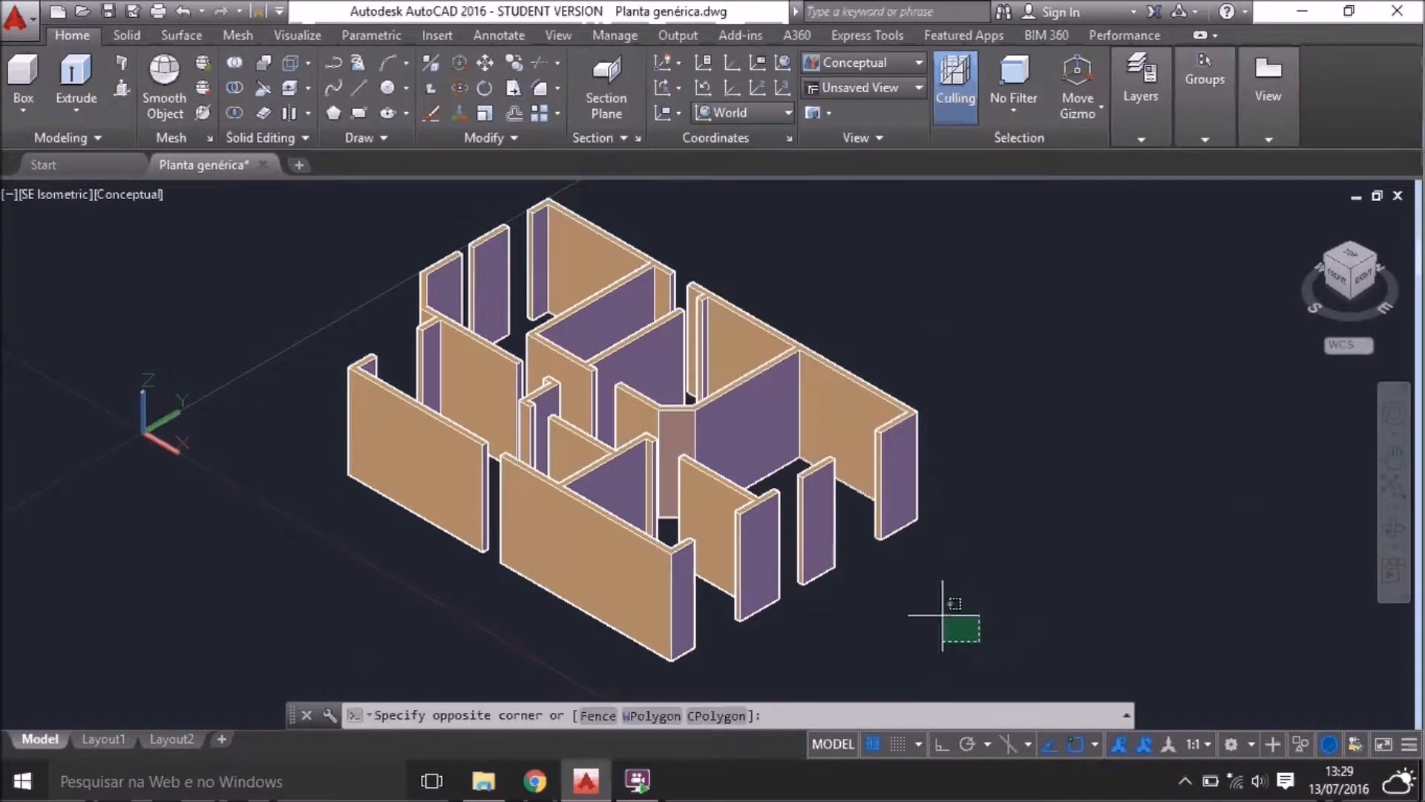
left_click(316, 239)
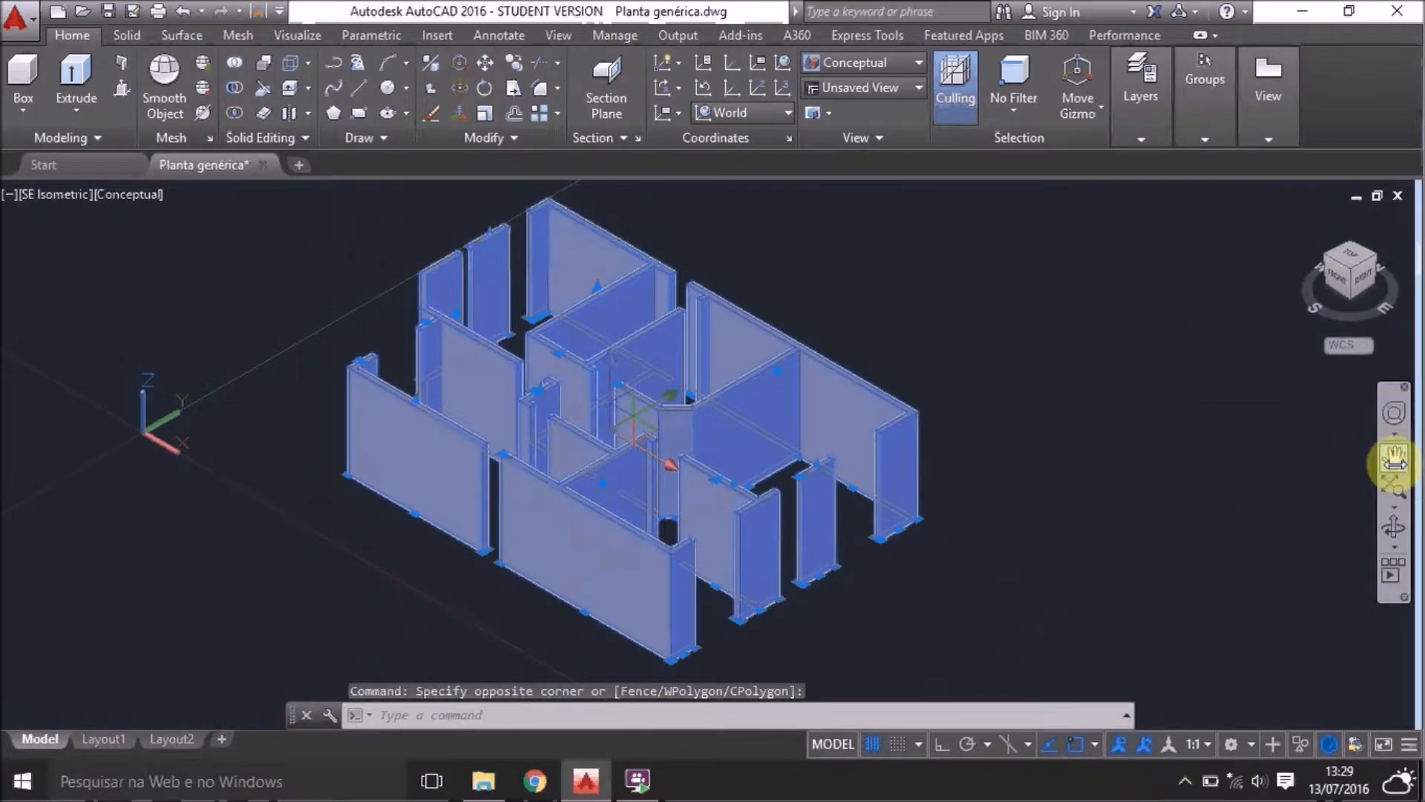
left_click(1396, 527)
left_click_drag(1155, 493, 597, 433)
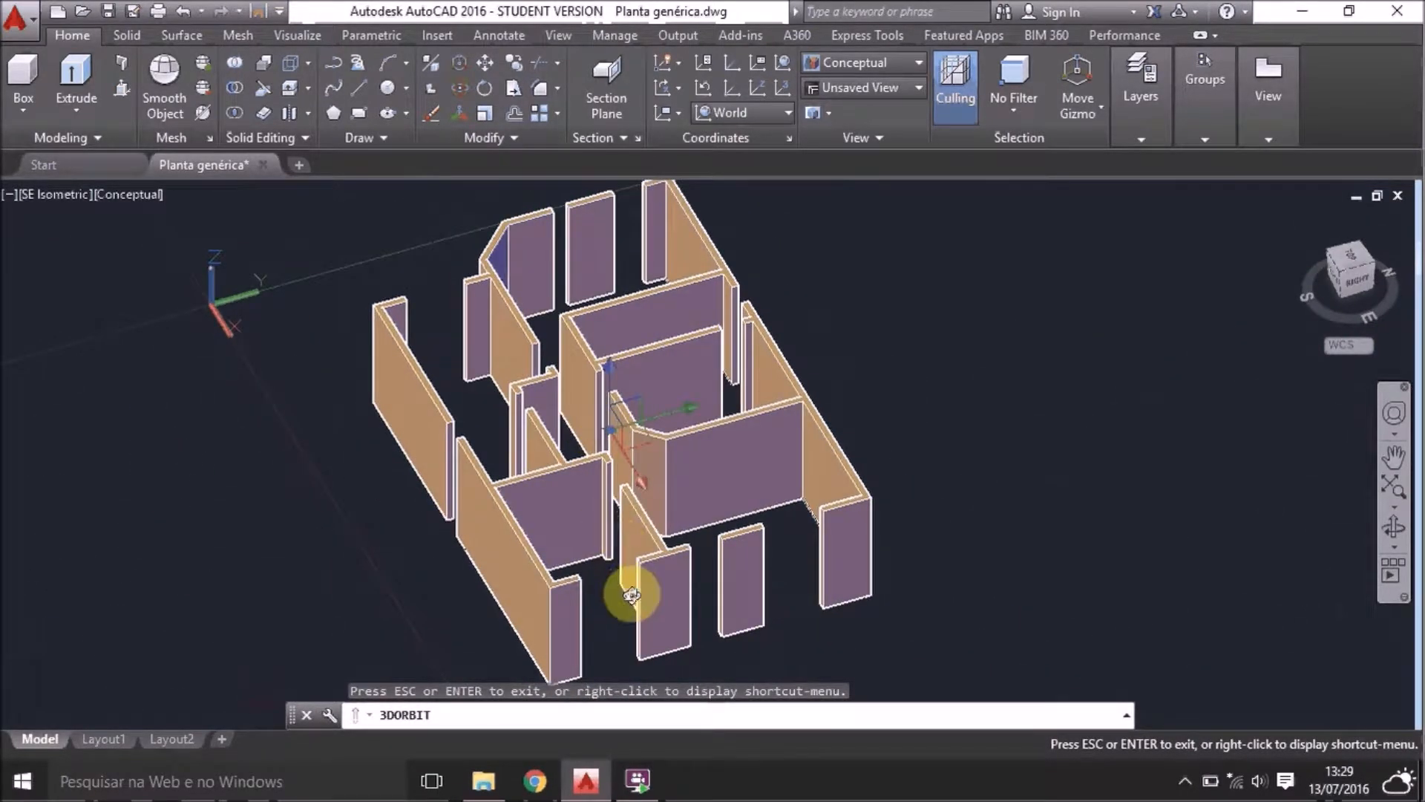
scroll(632, 595, "up", 2)
left_click_drag(503, 542, 534, 550)
left_click_drag(688, 558, 710, 422)
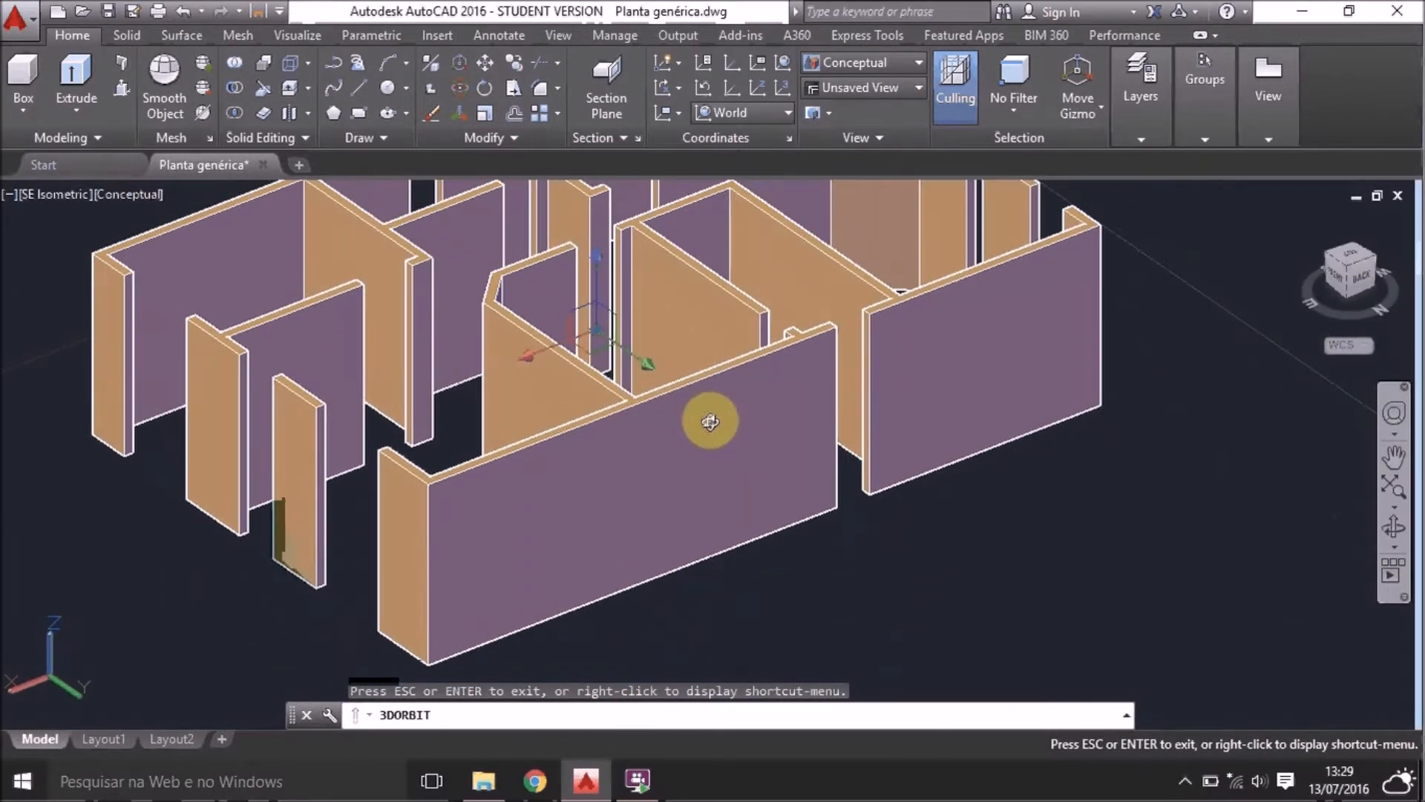
Orbit around the extruded walls to examine the model from a higher viewpoint
key("Escape")
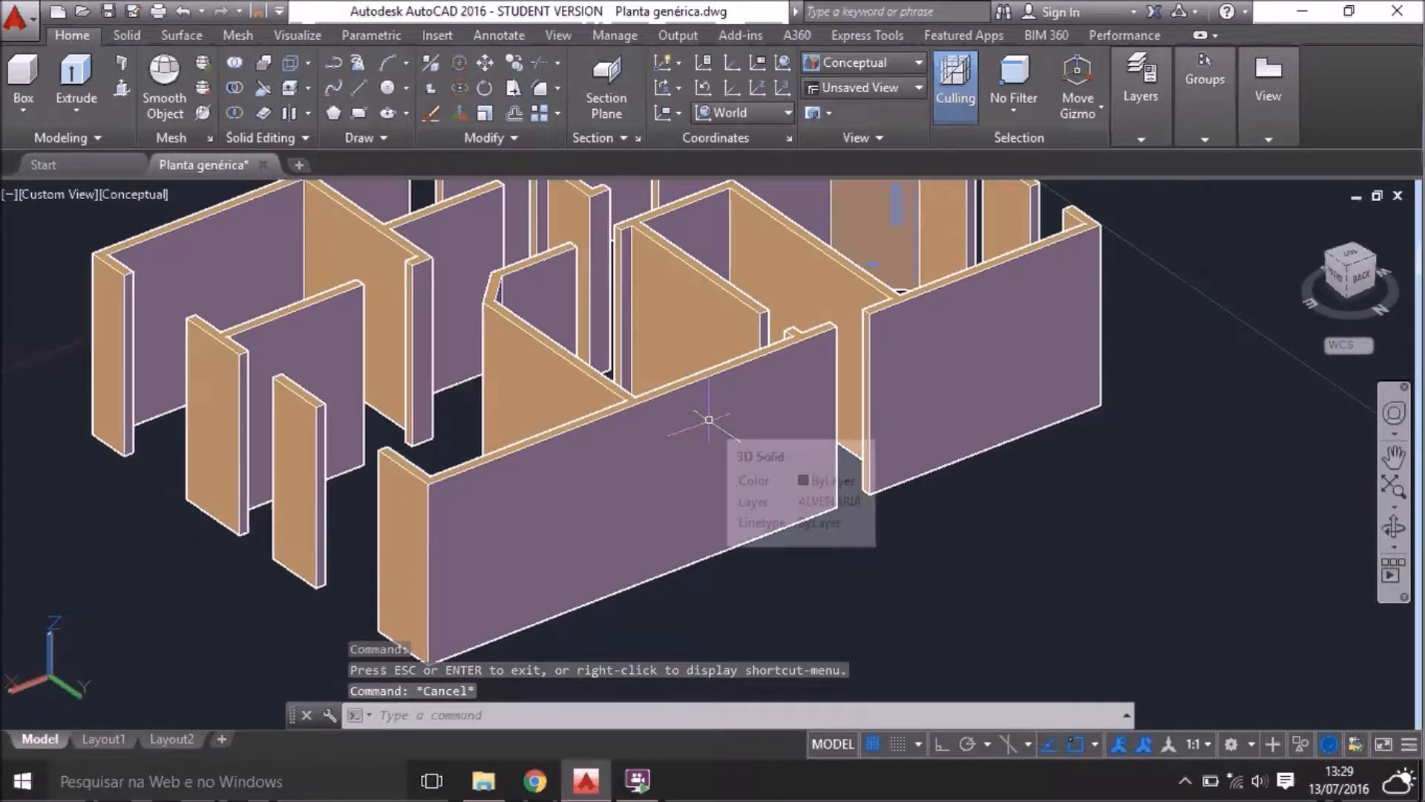
type("ORBIT")
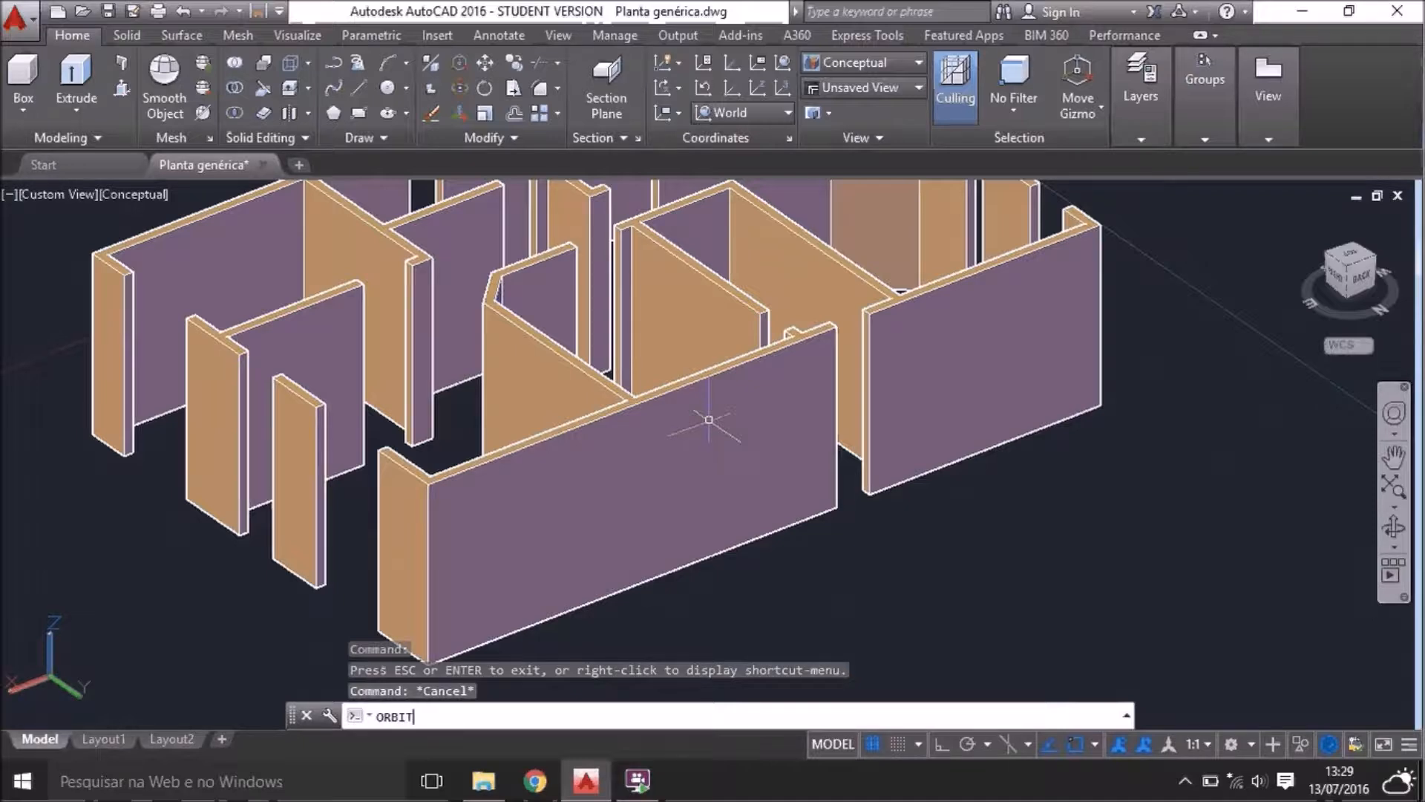
key("Return")
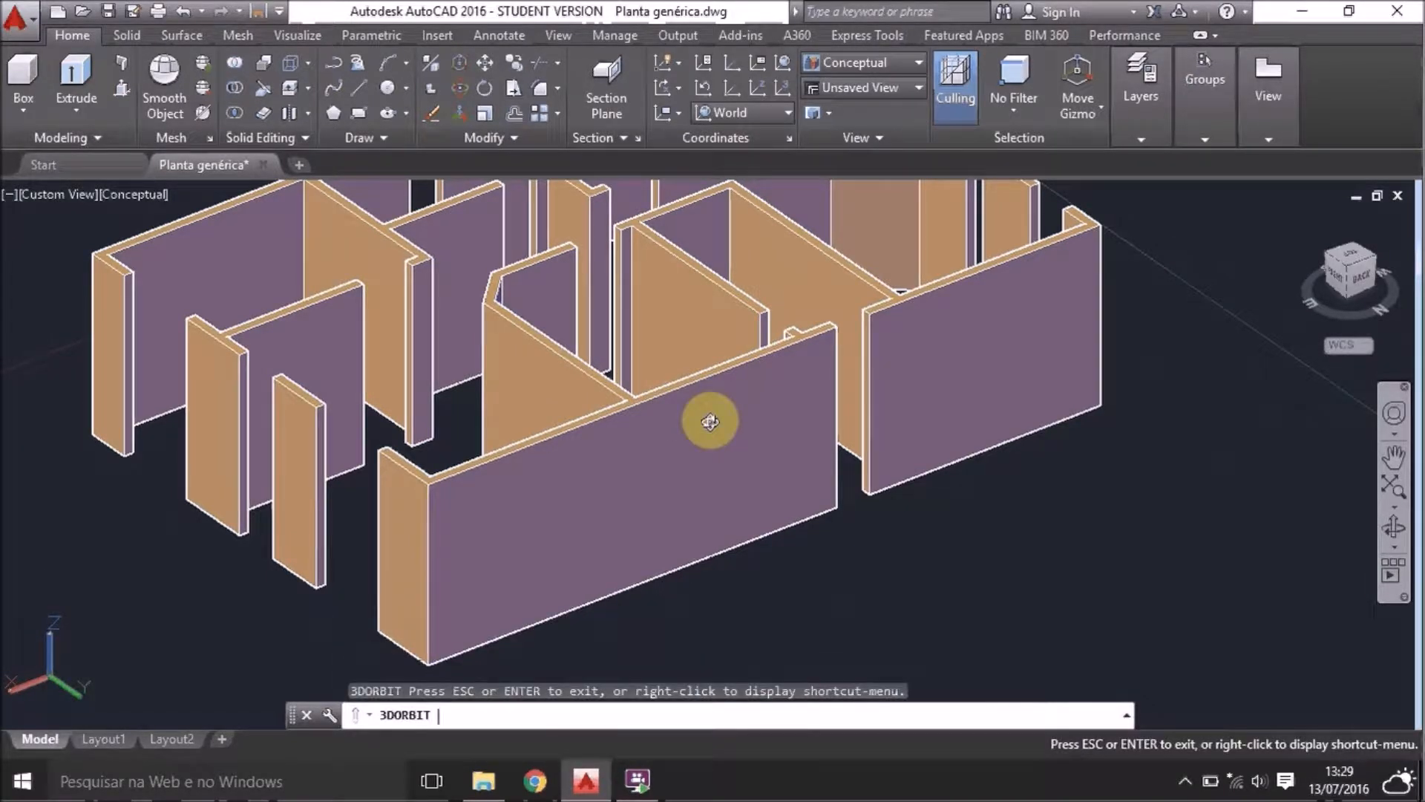
left_click_drag(397, 332, 398, 372)
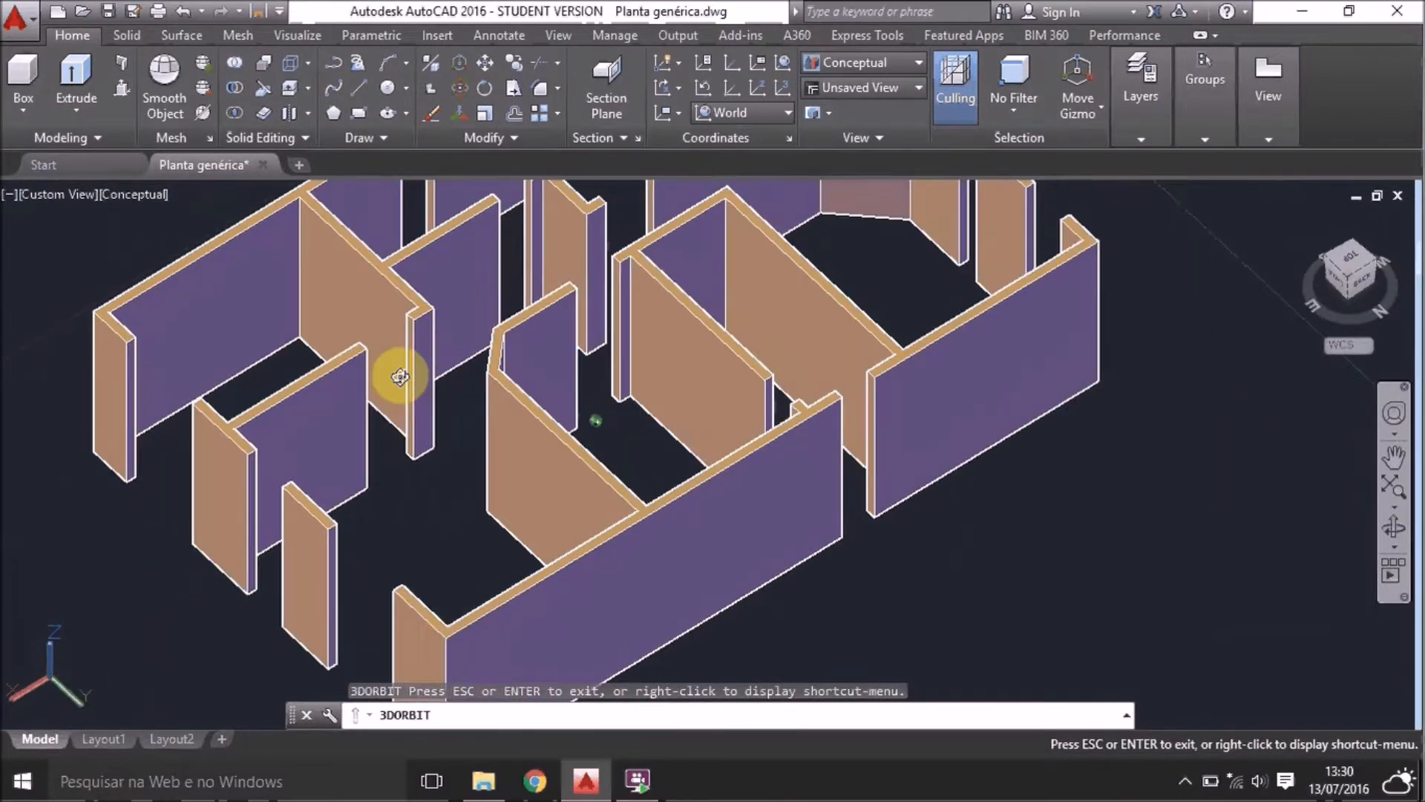
key("Escape")
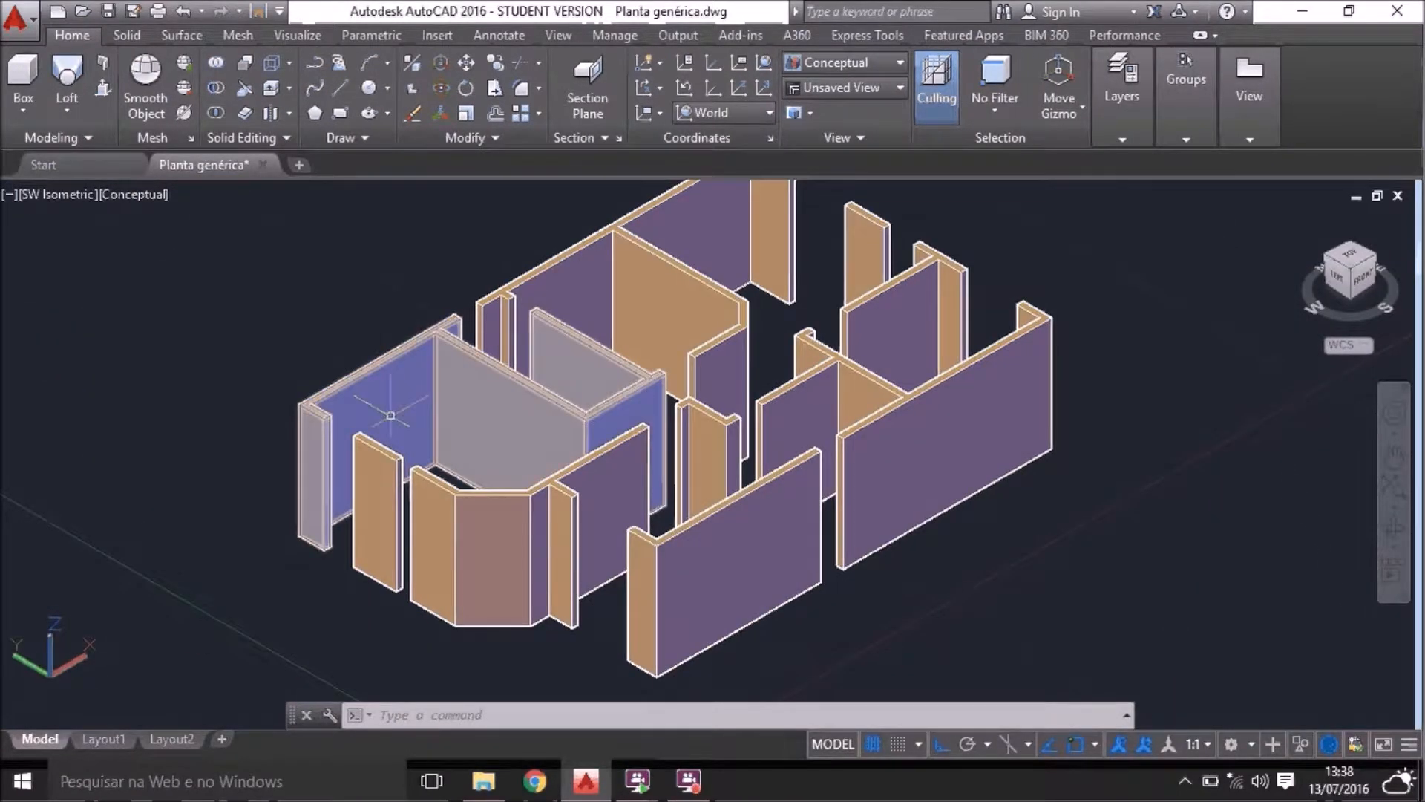
Draw a solid box about 5.08 high with a freely placed rectangular base in the empty area beside the walls
scroll(622, 428, "down", 2)
scroll(627, 433, "up", 2)
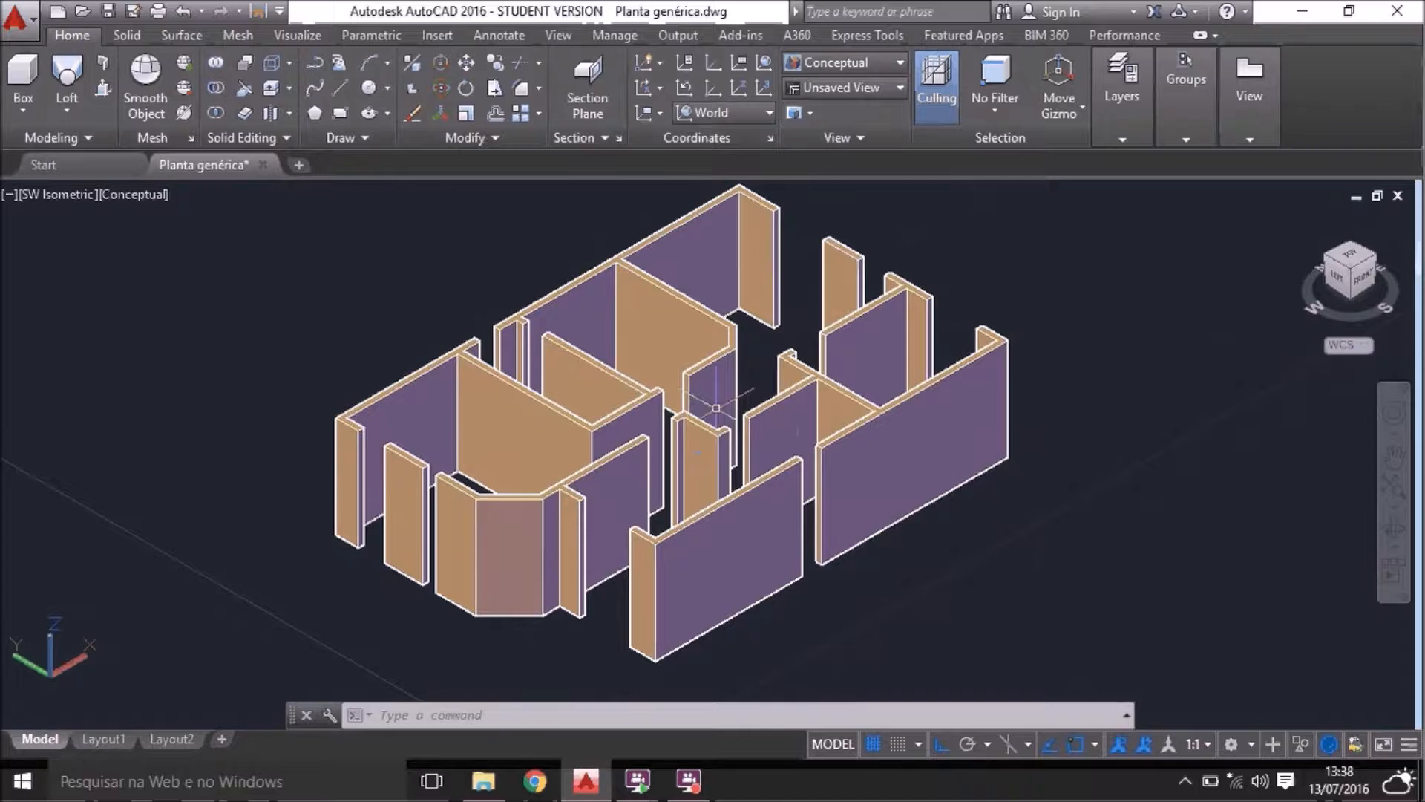
scroll(635, 438, "down", 3)
middle_click_drag(494, 456, 866, 460)
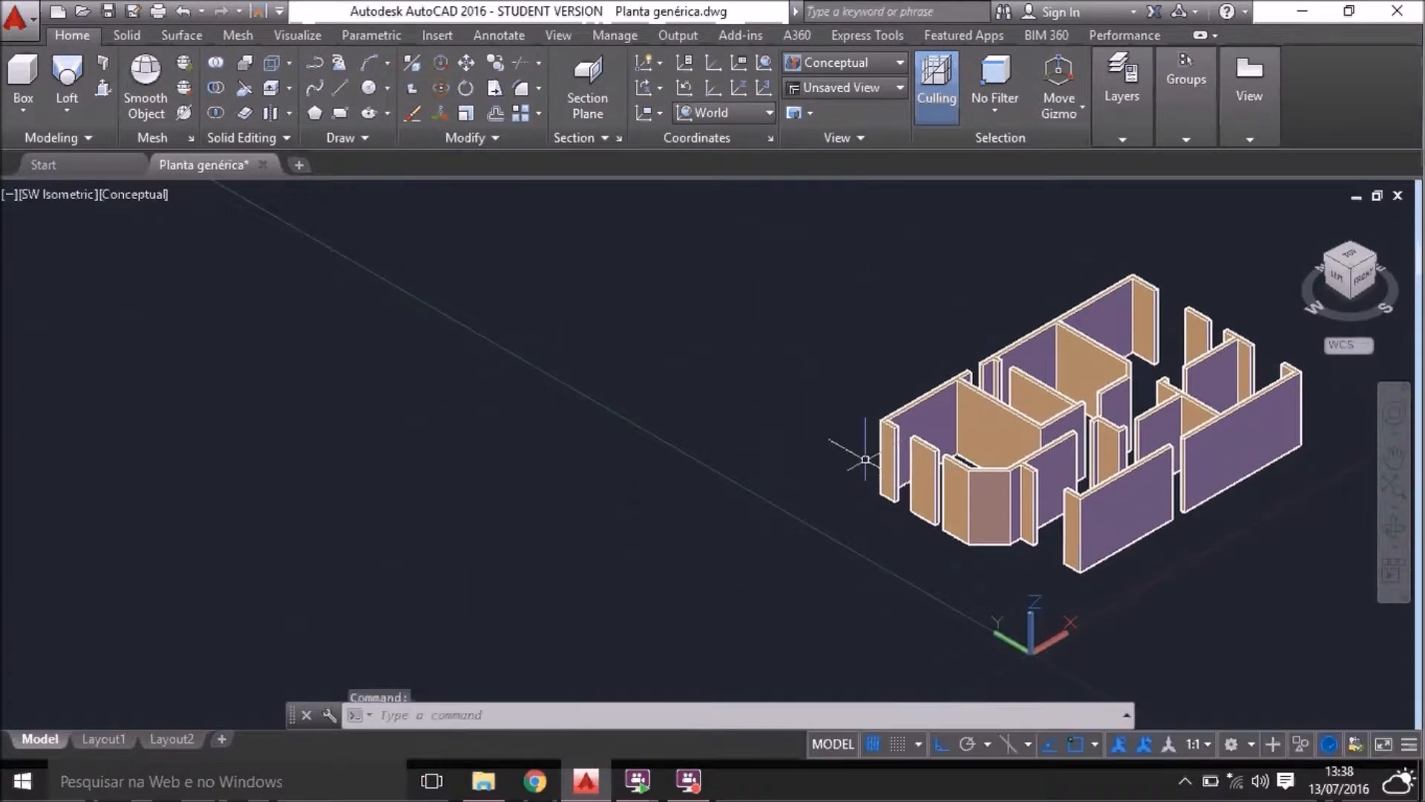
left_click(34, 109)
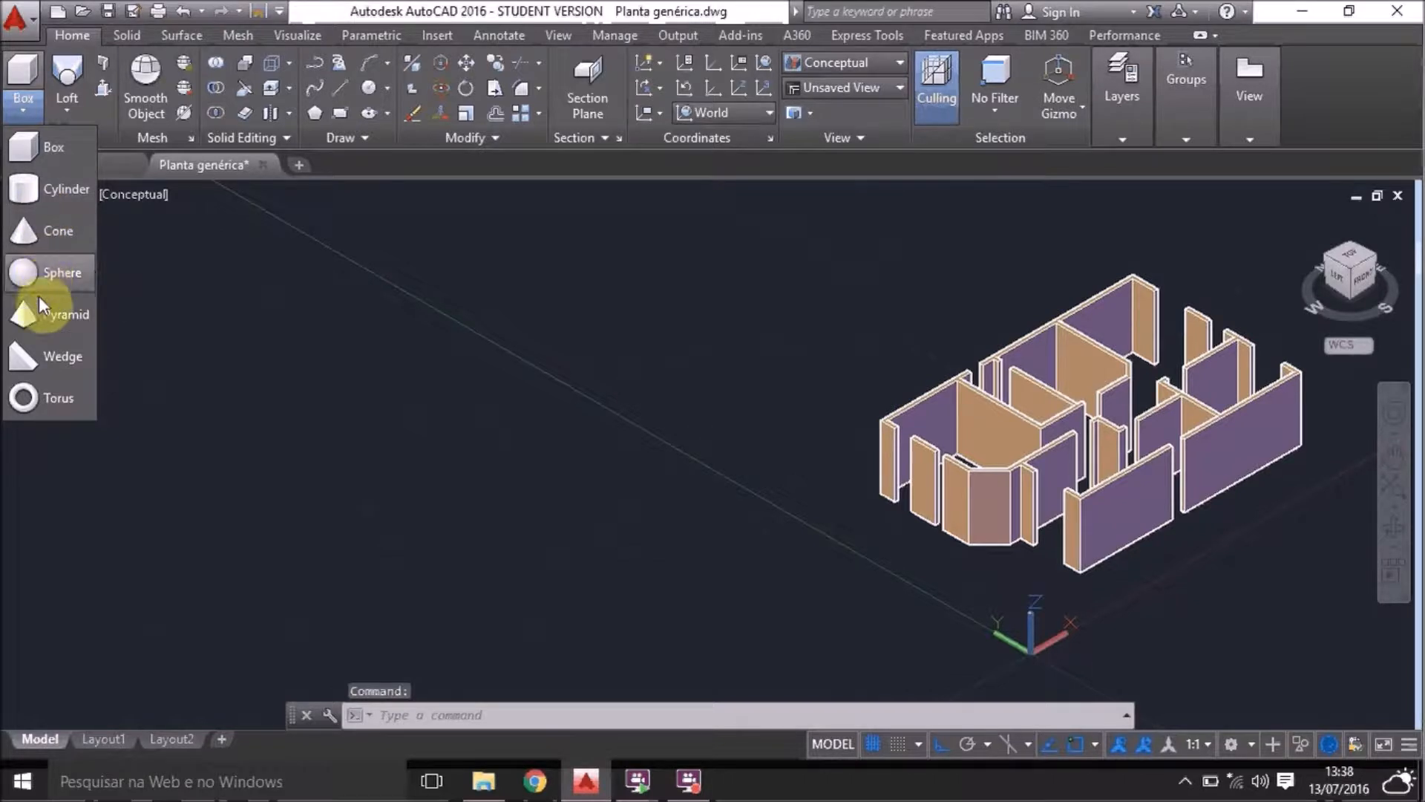
left_click(47, 154)
left_click(95, 361)
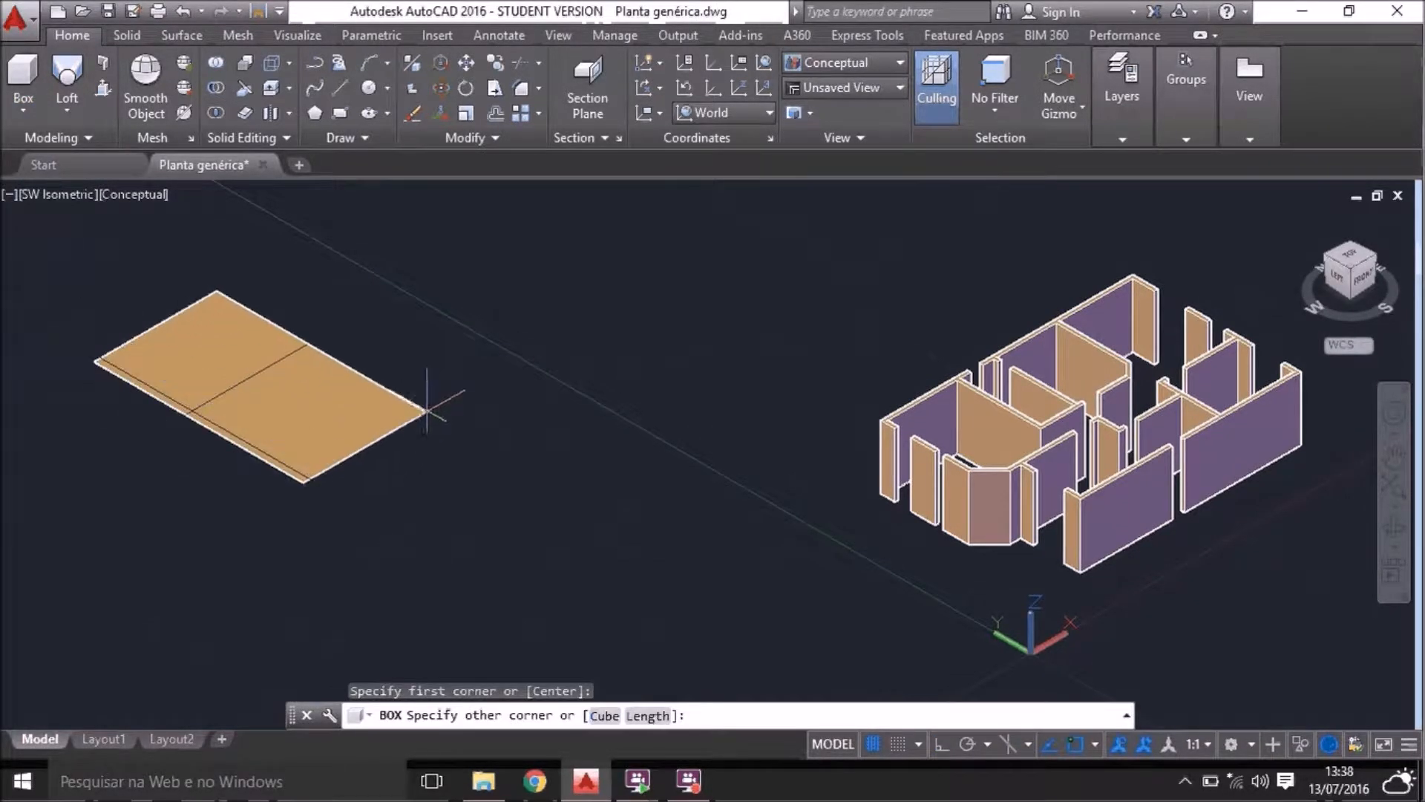
left_click(427, 410)
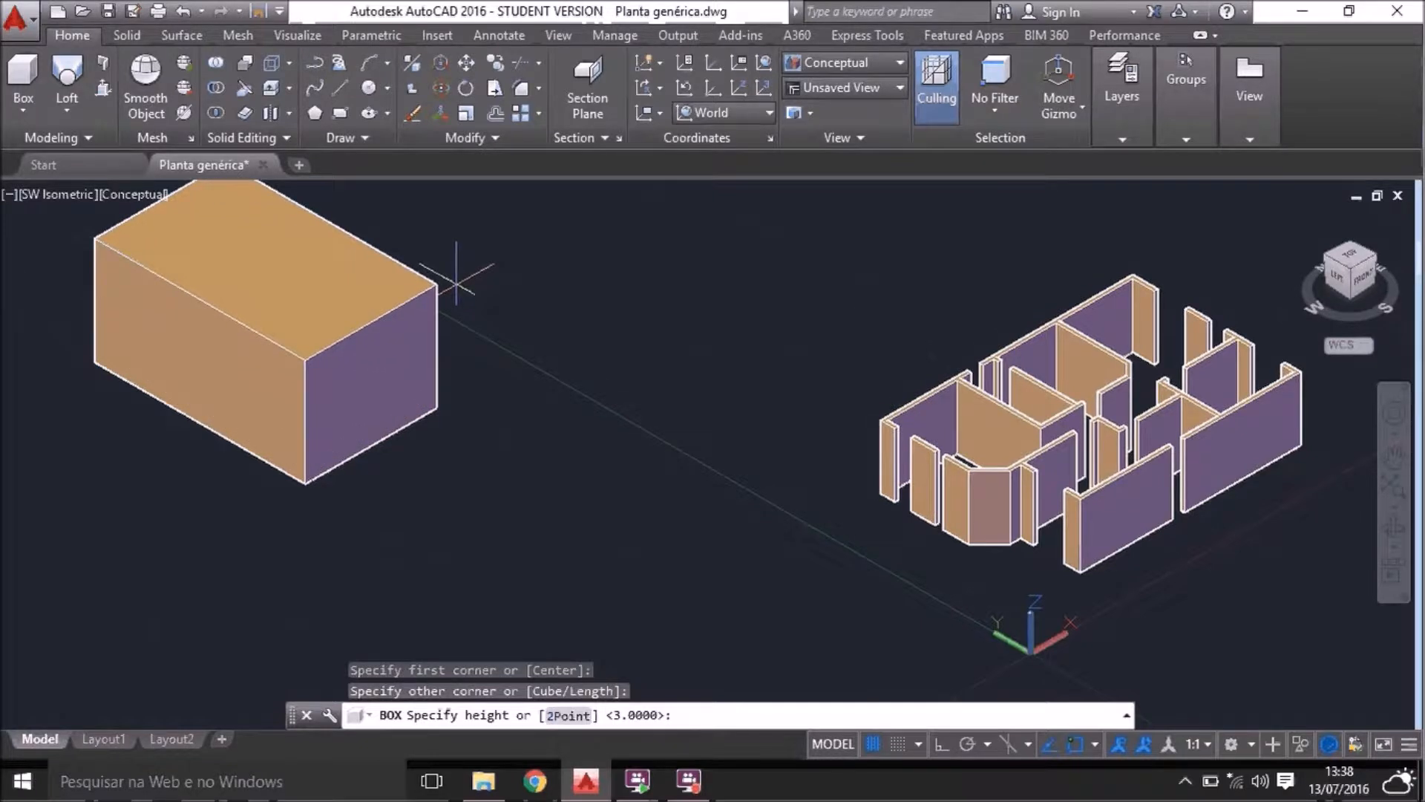
left_click(456, 283)
Draw a solid cylinder with base radius 6 and height 7 between the box and the walls
left_click(33, 110)
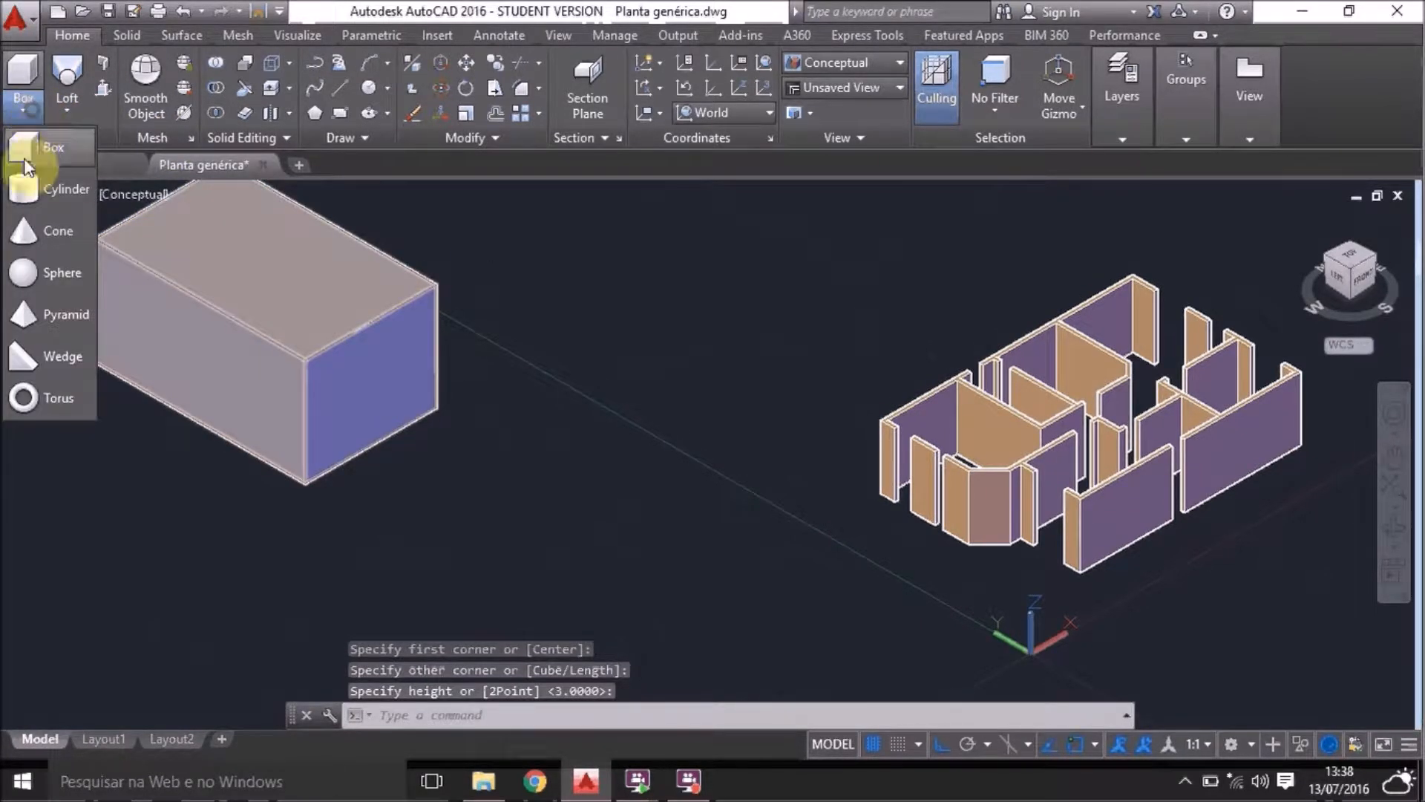
left_click(28, 187)
left_click(571, 493)
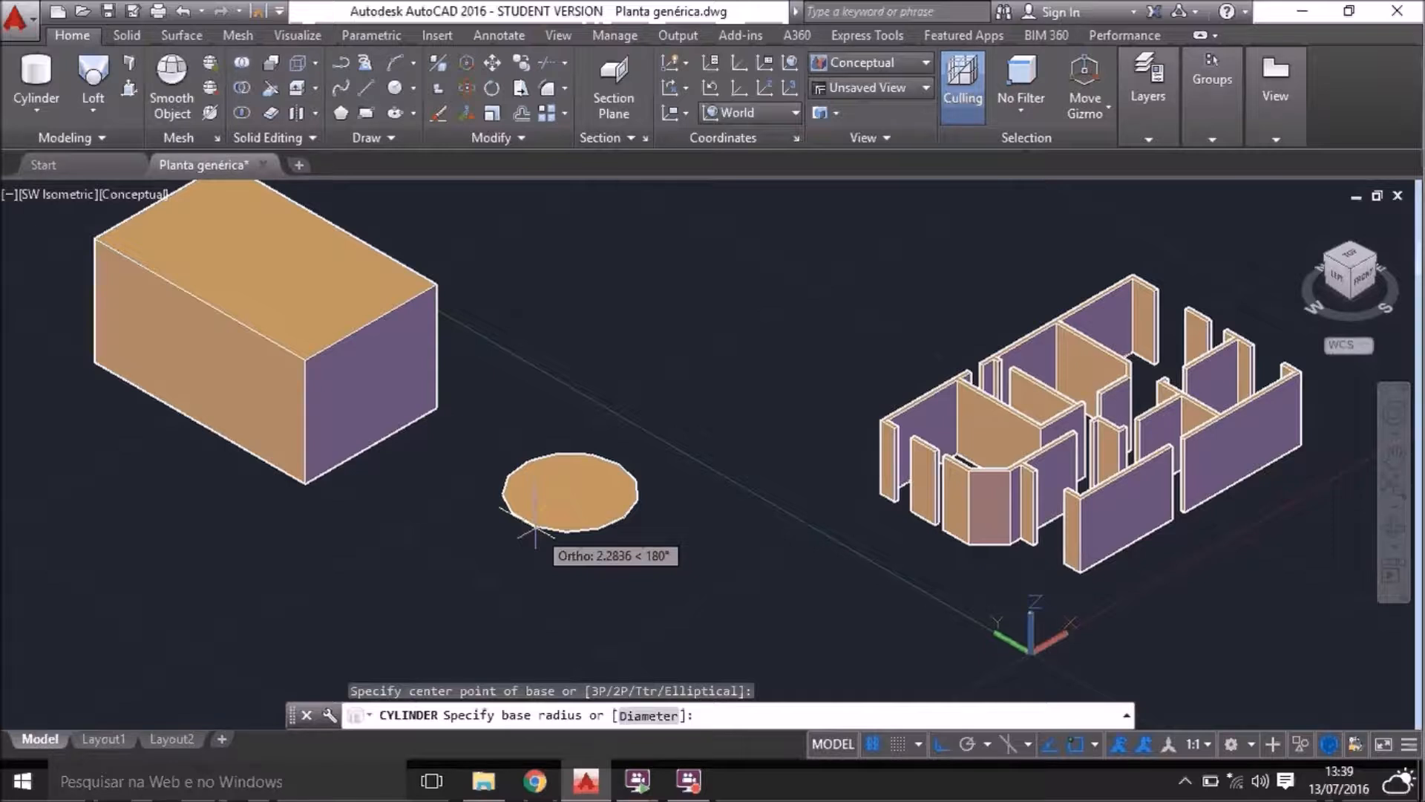
type("6")
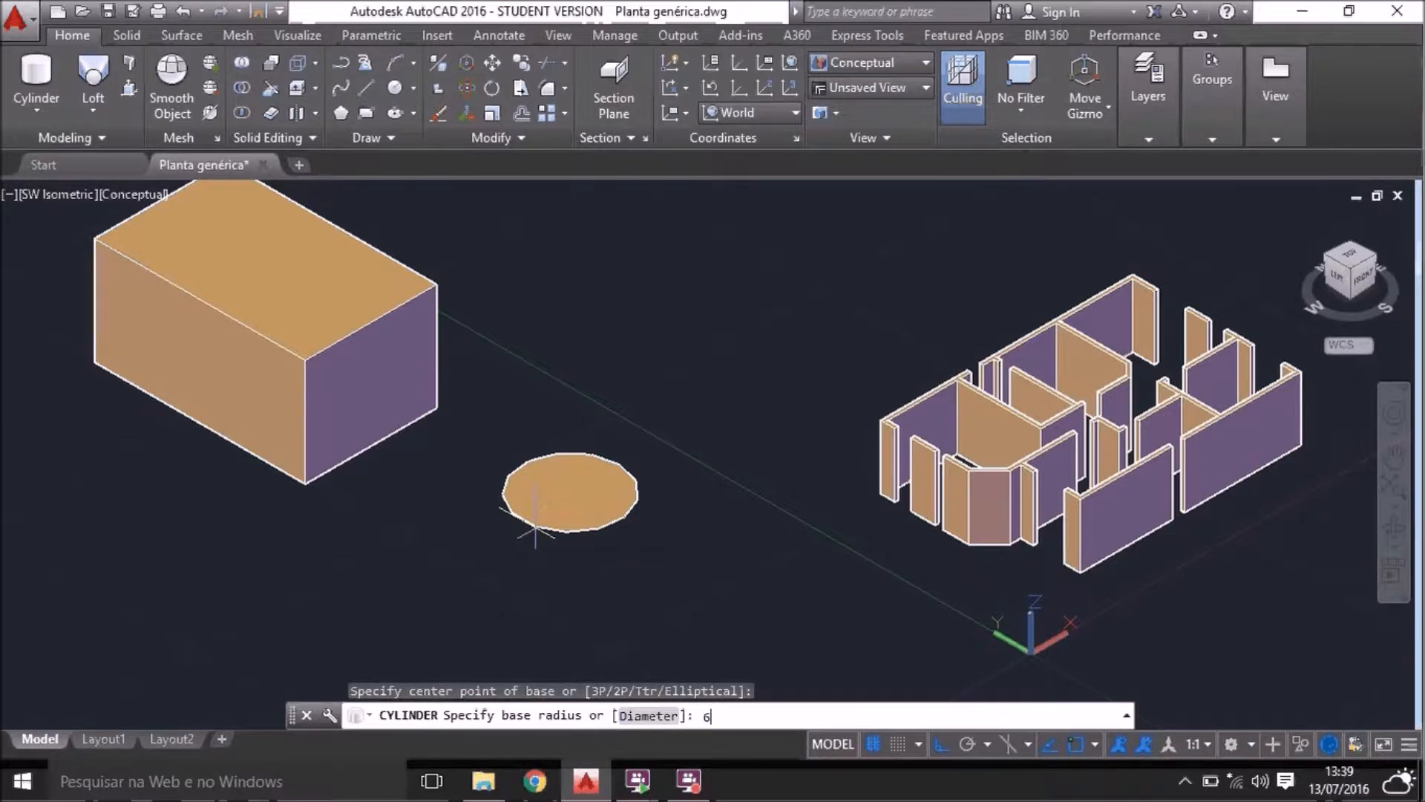
key("Return")
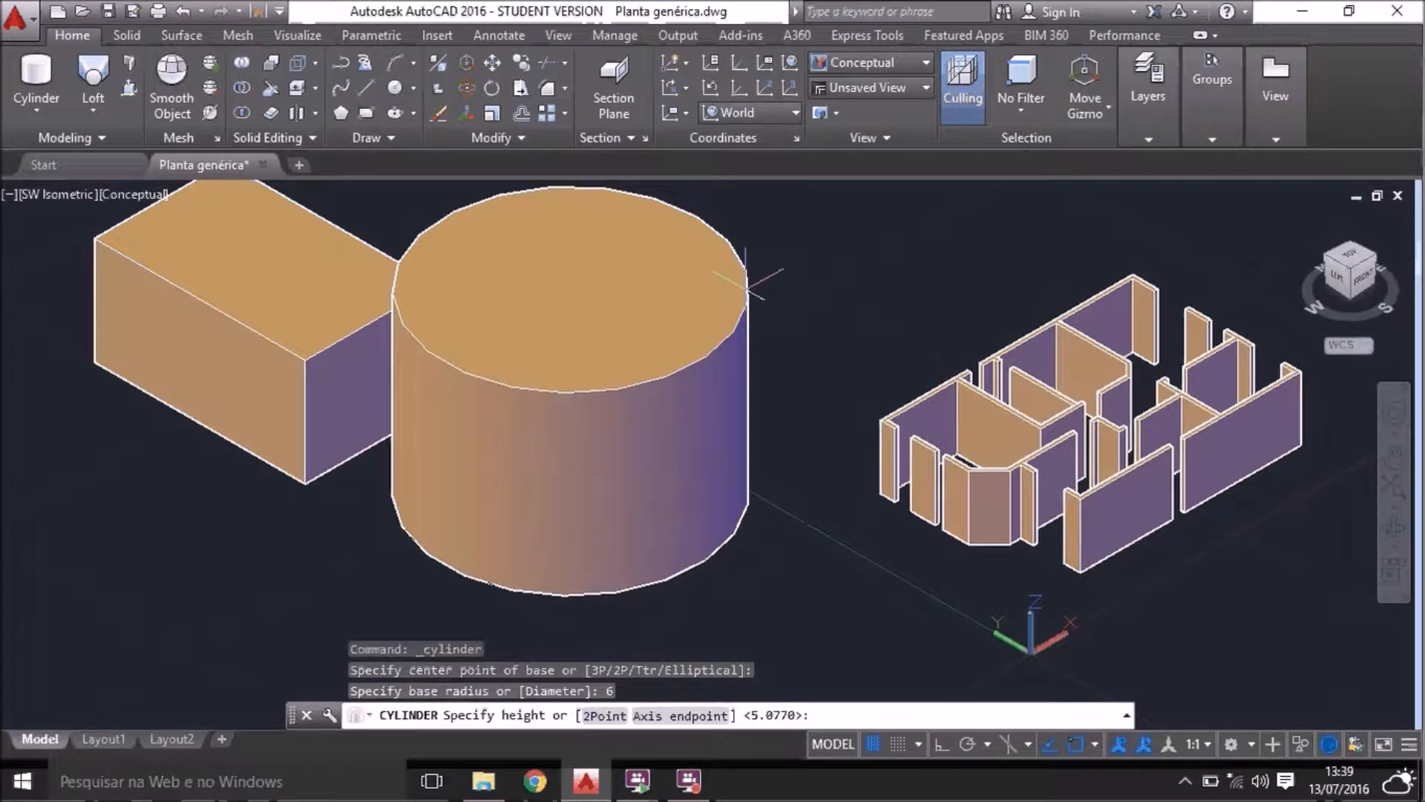
key("Return")
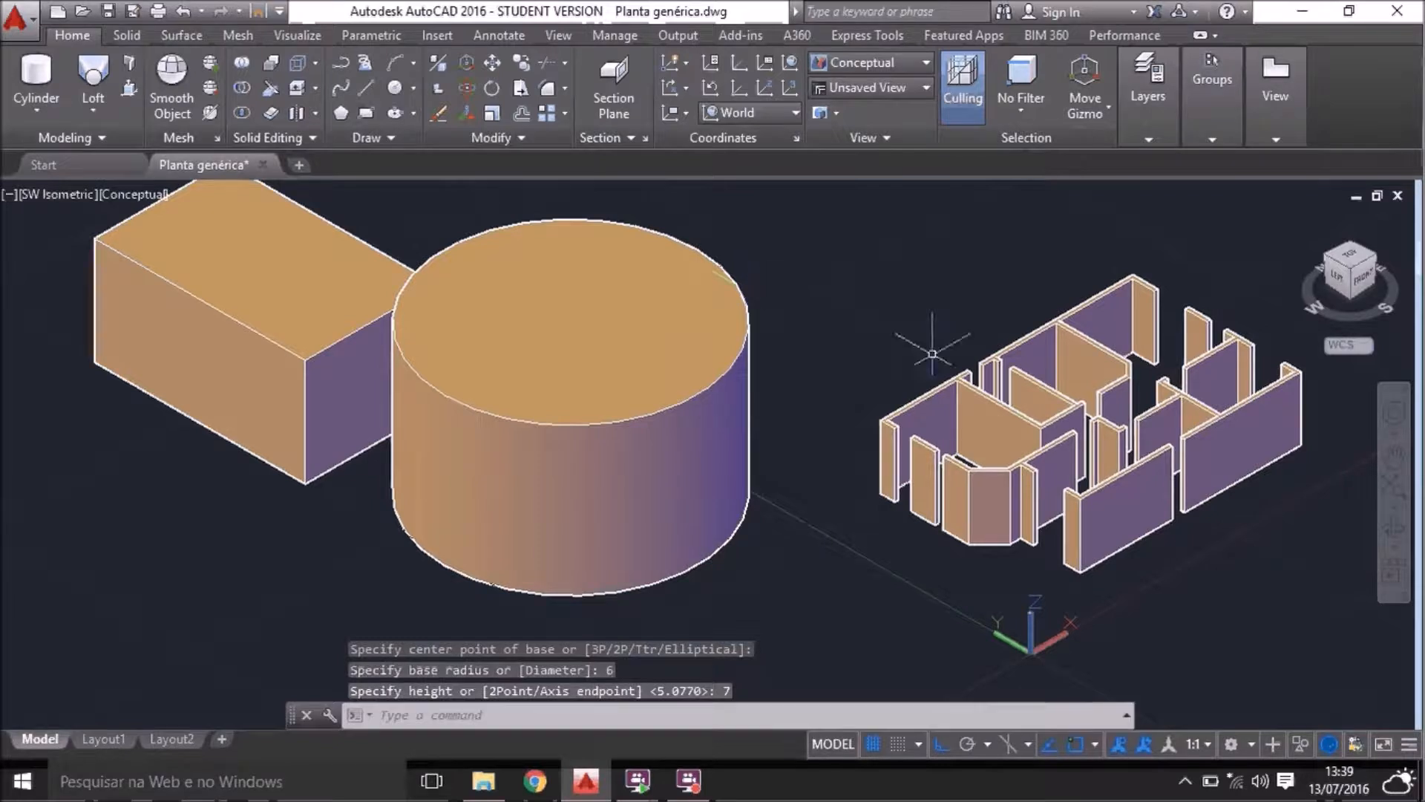
Erase the box and the cylinder together
left_click(778, 249)
left_click(343, 410)
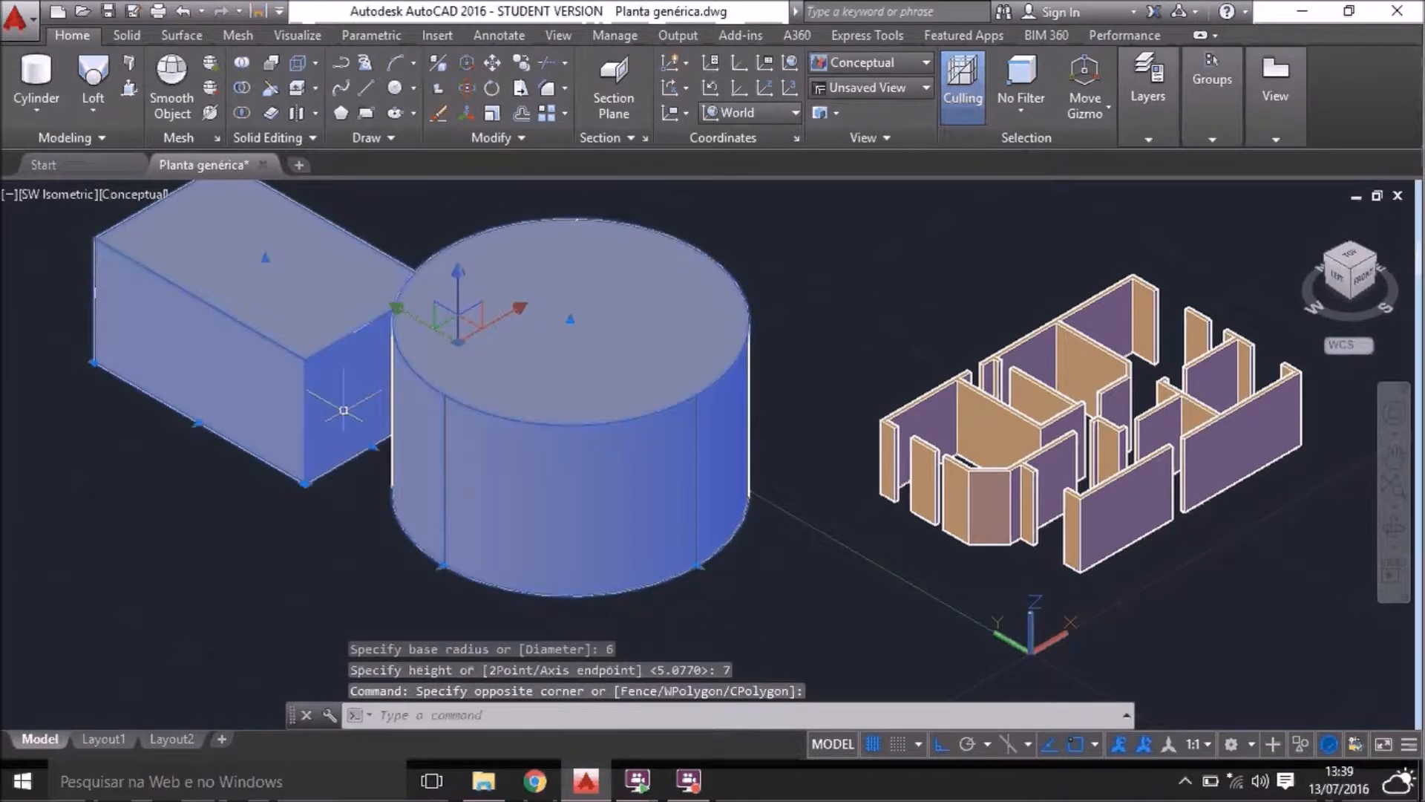
key("Delete")
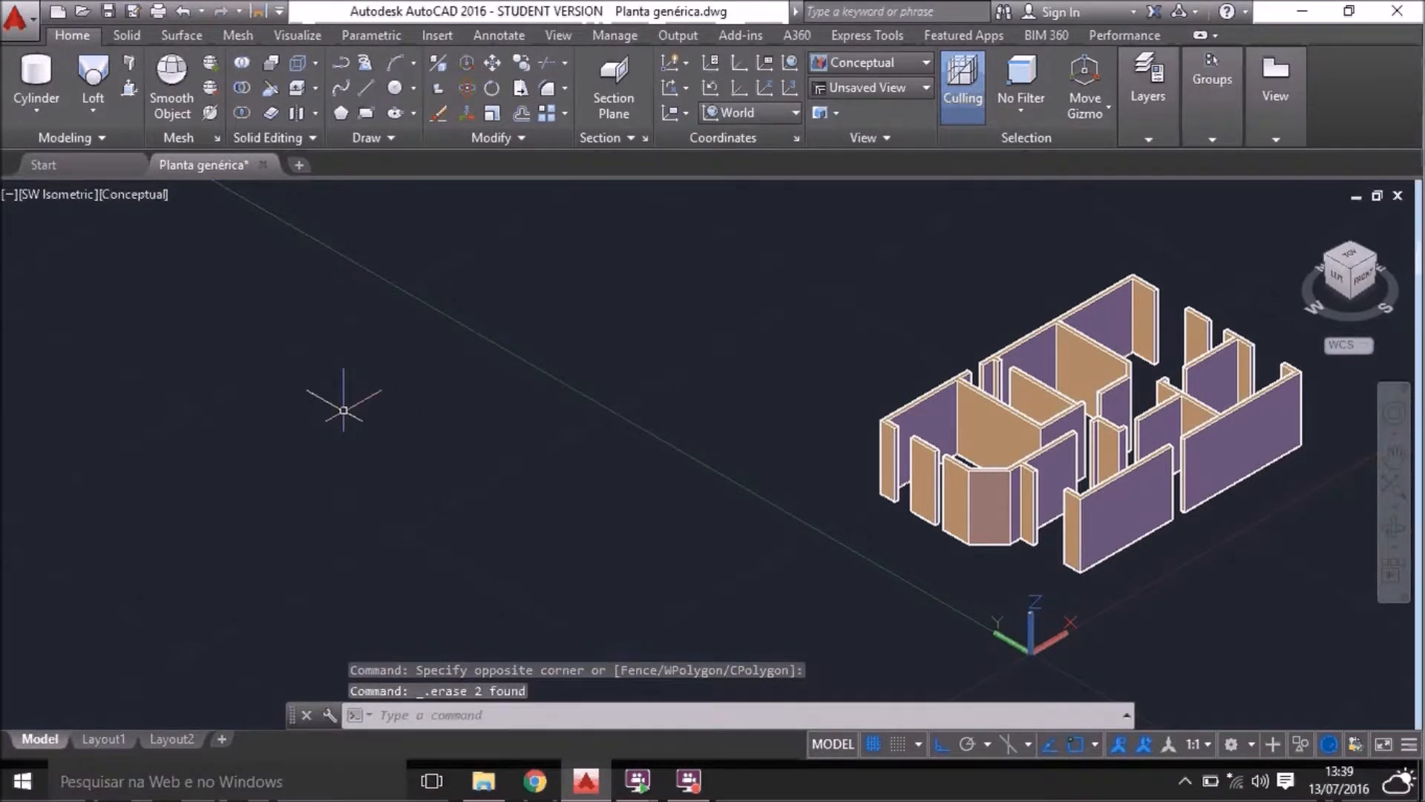
Draw a box from first corner 0,0,0 to the relative opposite corner @5,0.5,1, and erase it
left_click(52, 110)
left_click(43, 139)
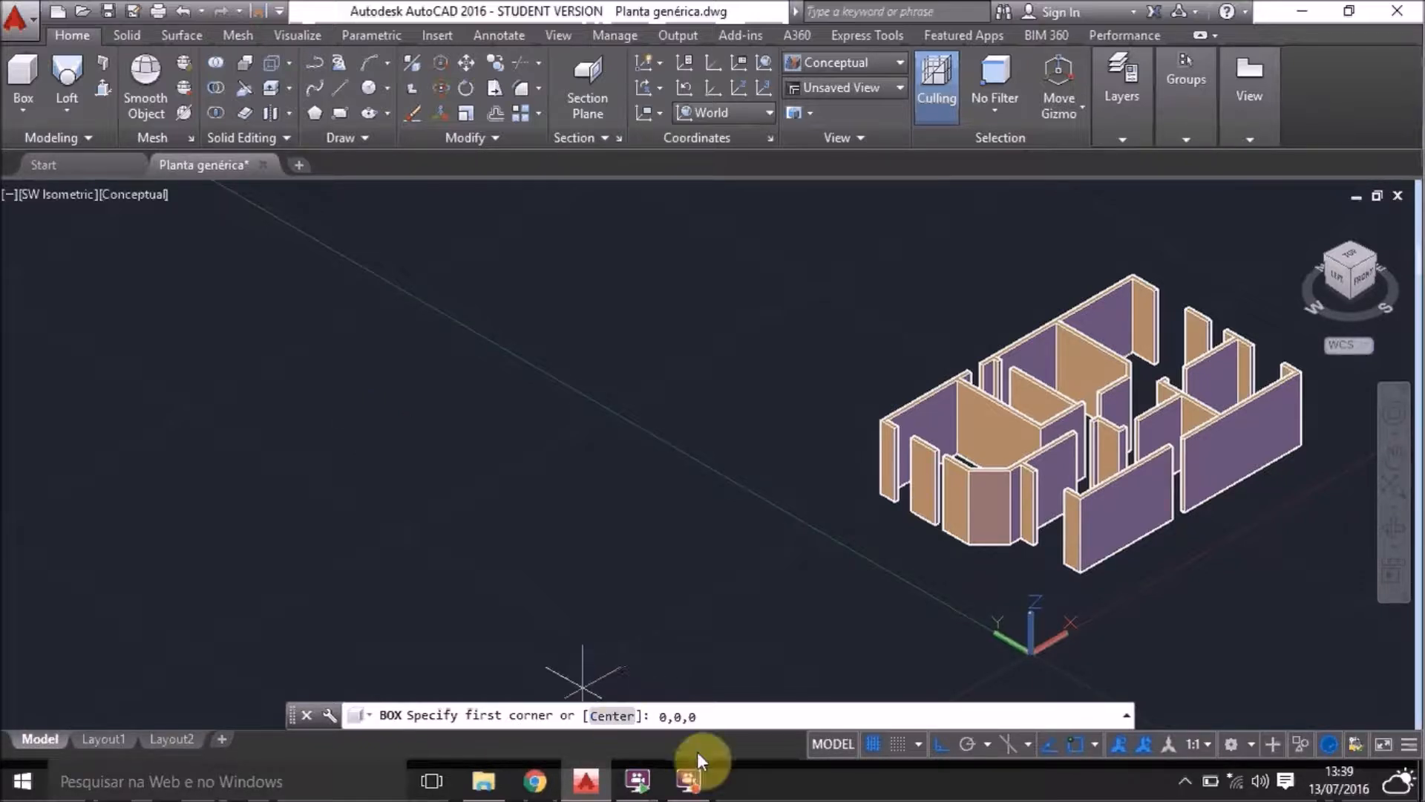
key("Return")
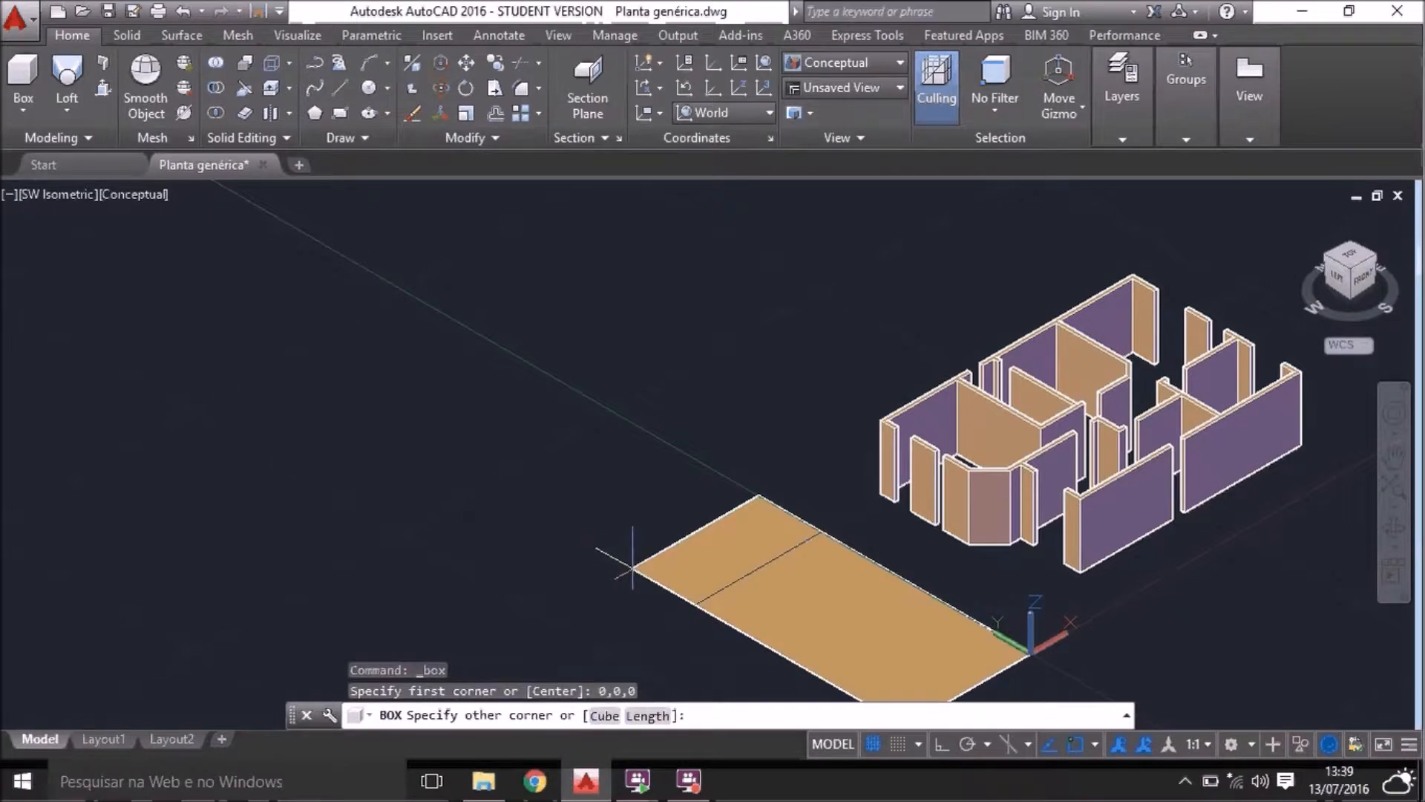
scroll(724, 397, "down", 3)
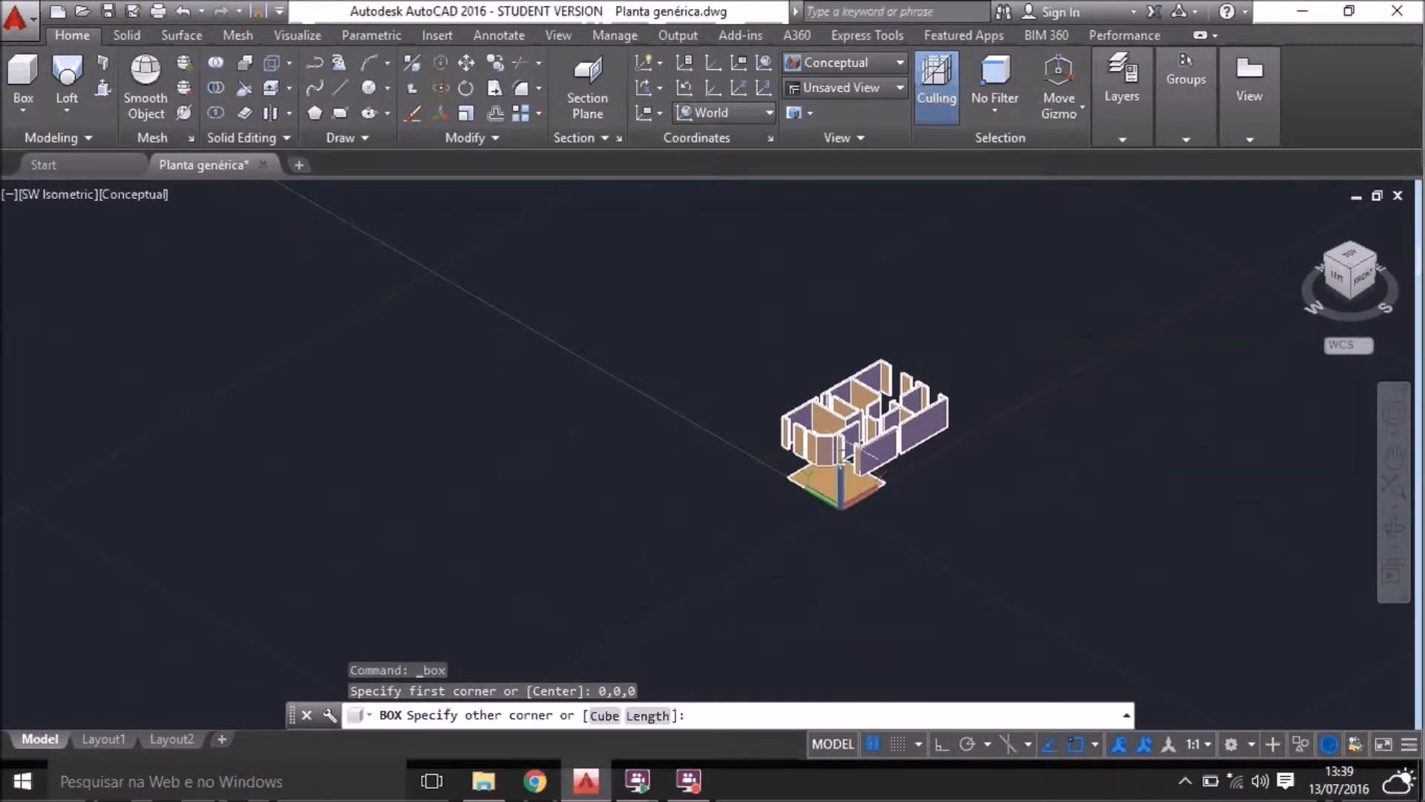
scroll(796, 502, "up", 3)
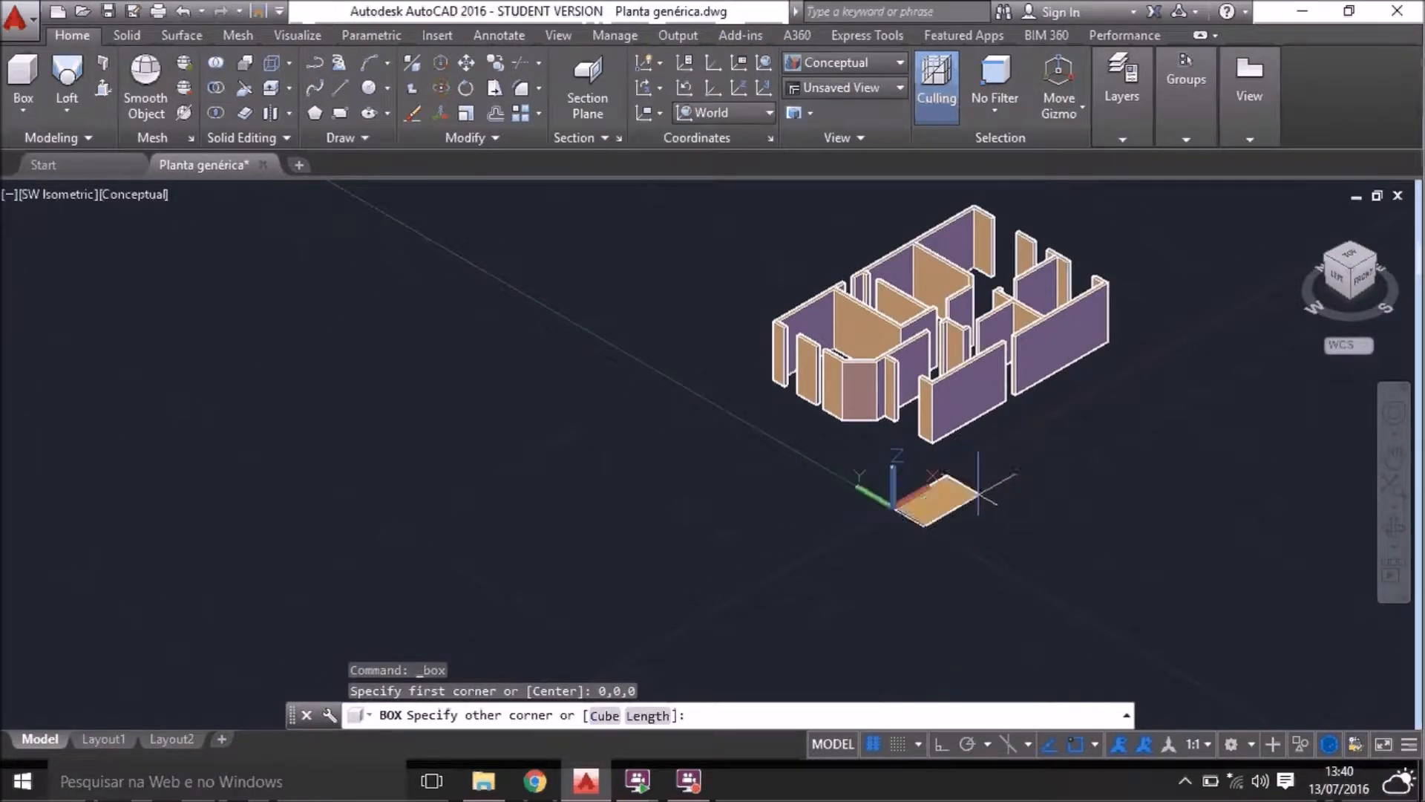
scroll(884, 483, "up", 4)
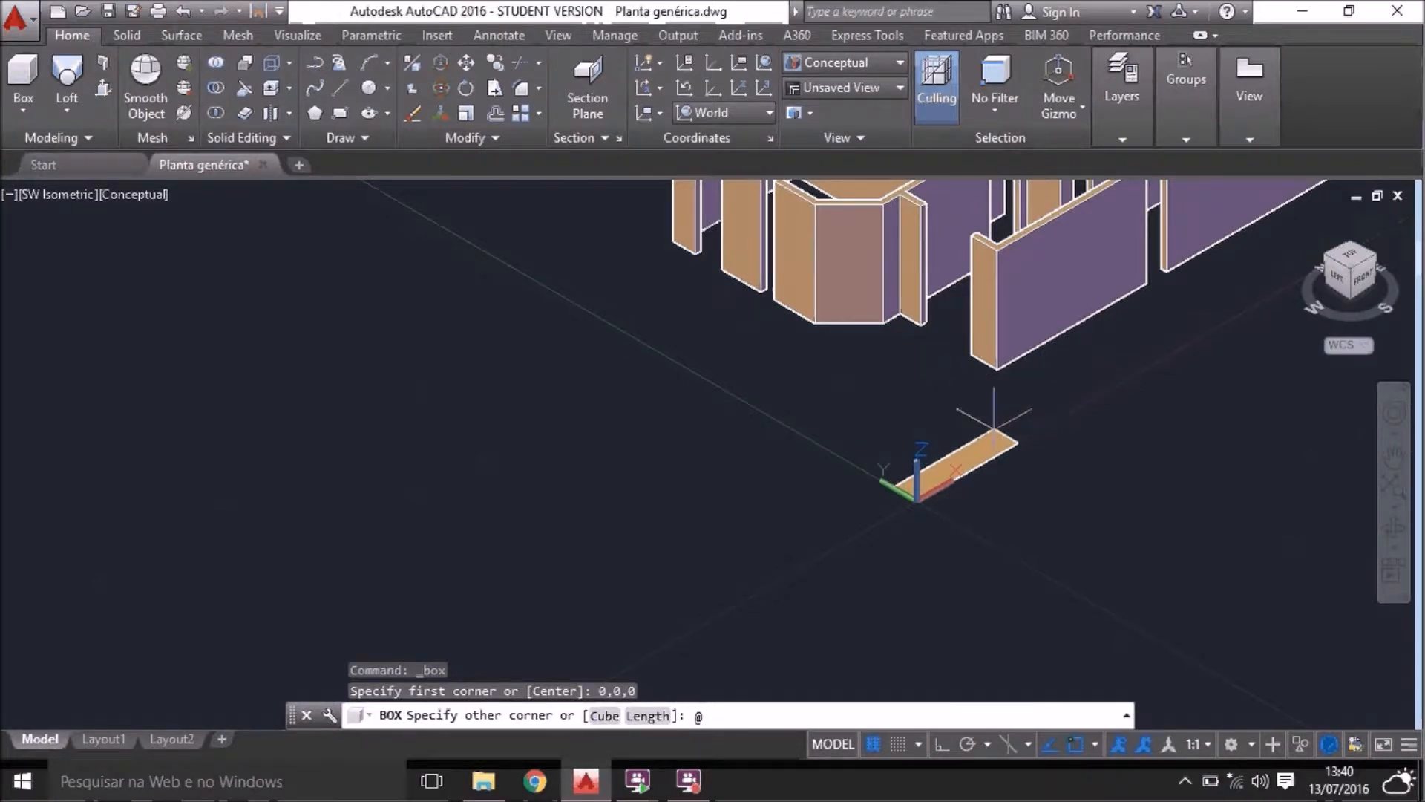
type("5,0.5,1")
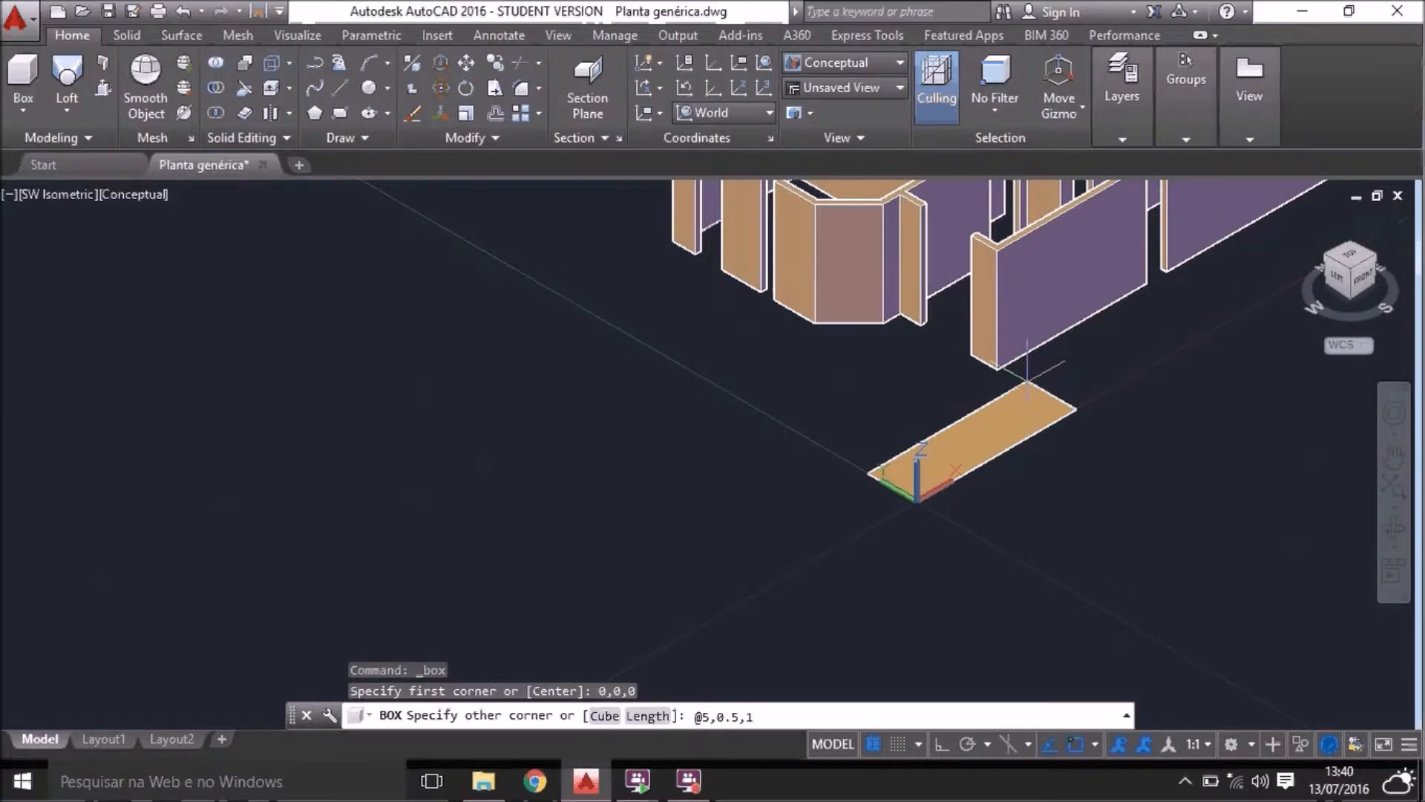
key("Return")
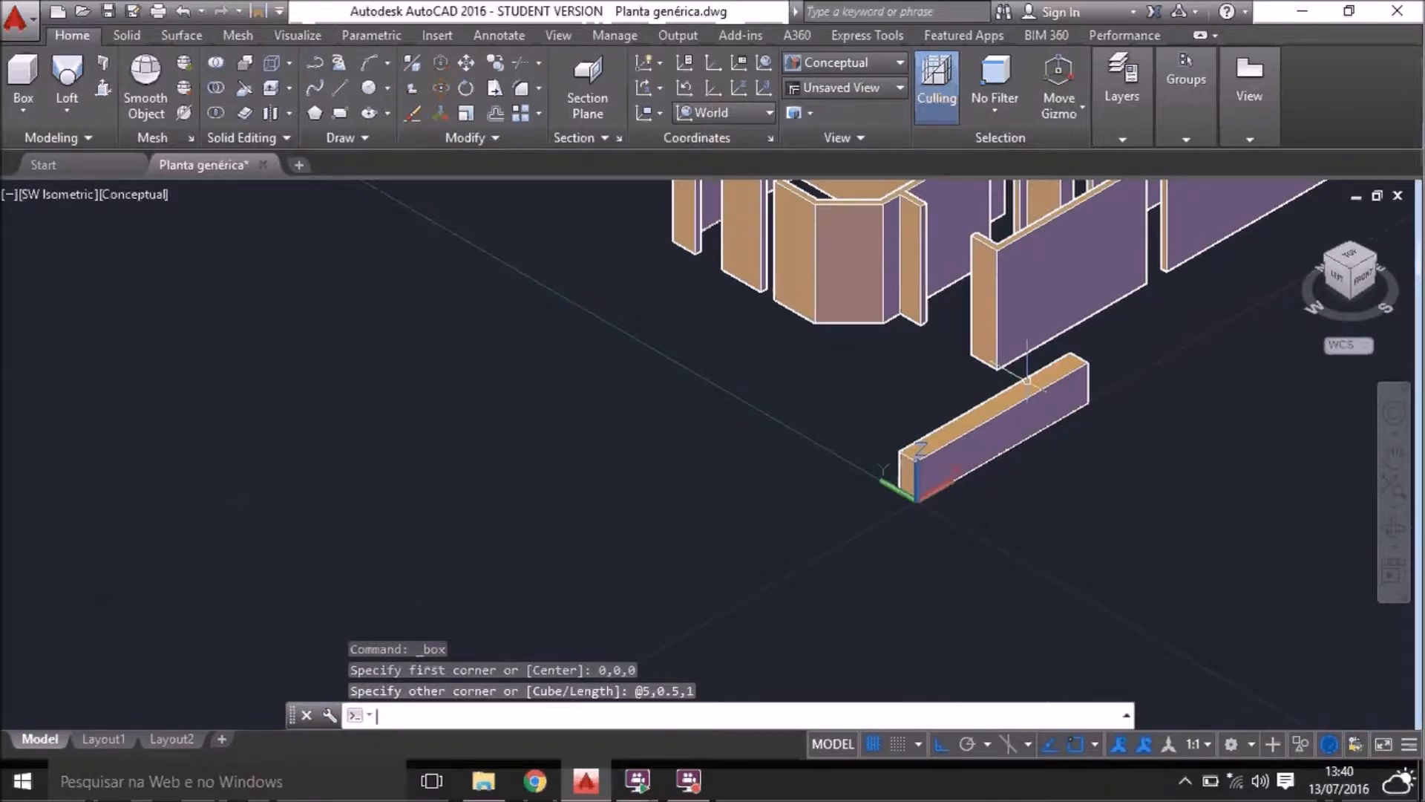
left_click(1024, 385)
key("Delete")
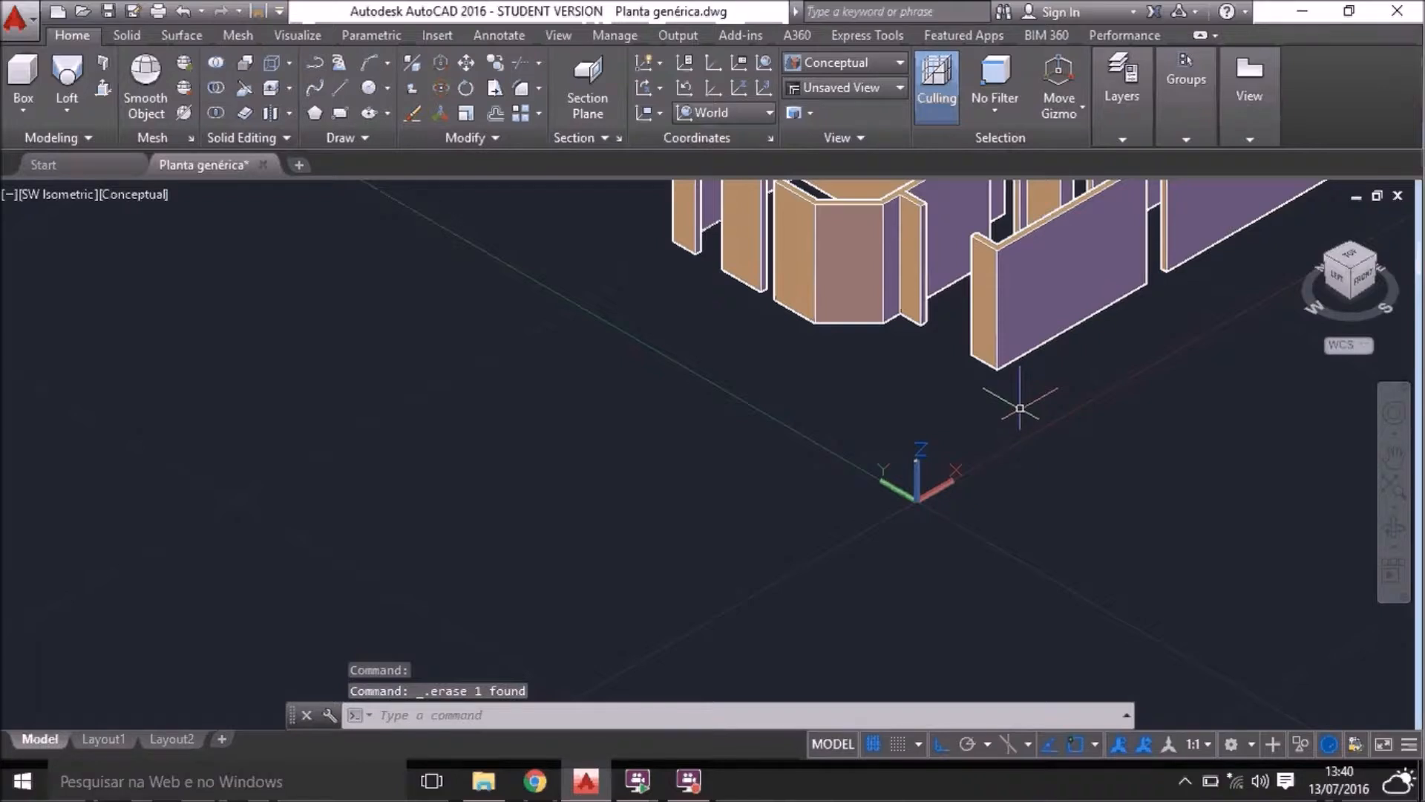
Draw a box from first corner 0,0,0 to the relative opposite corner @-5,-0.5,-1, and erase it
left_click(23, 78)
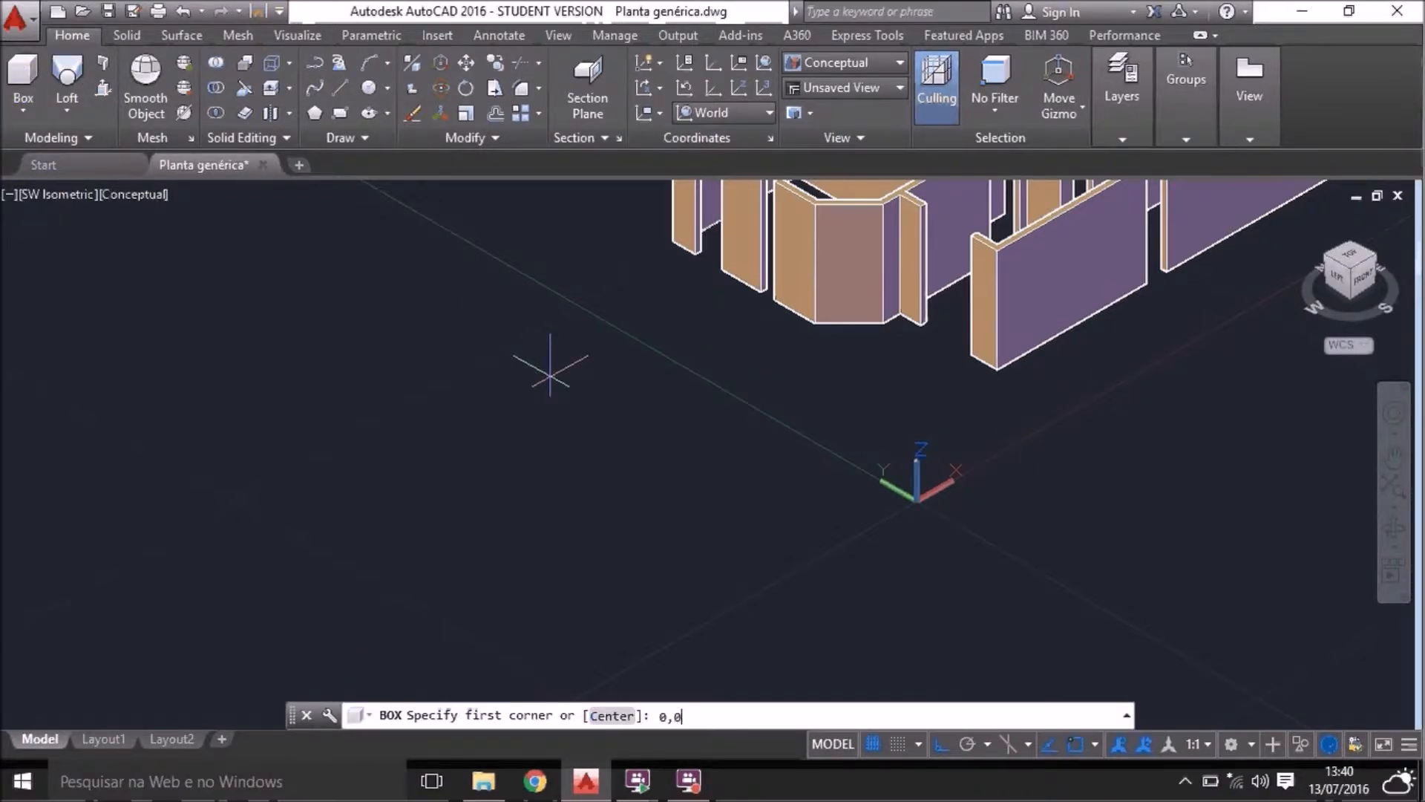
key("Return")
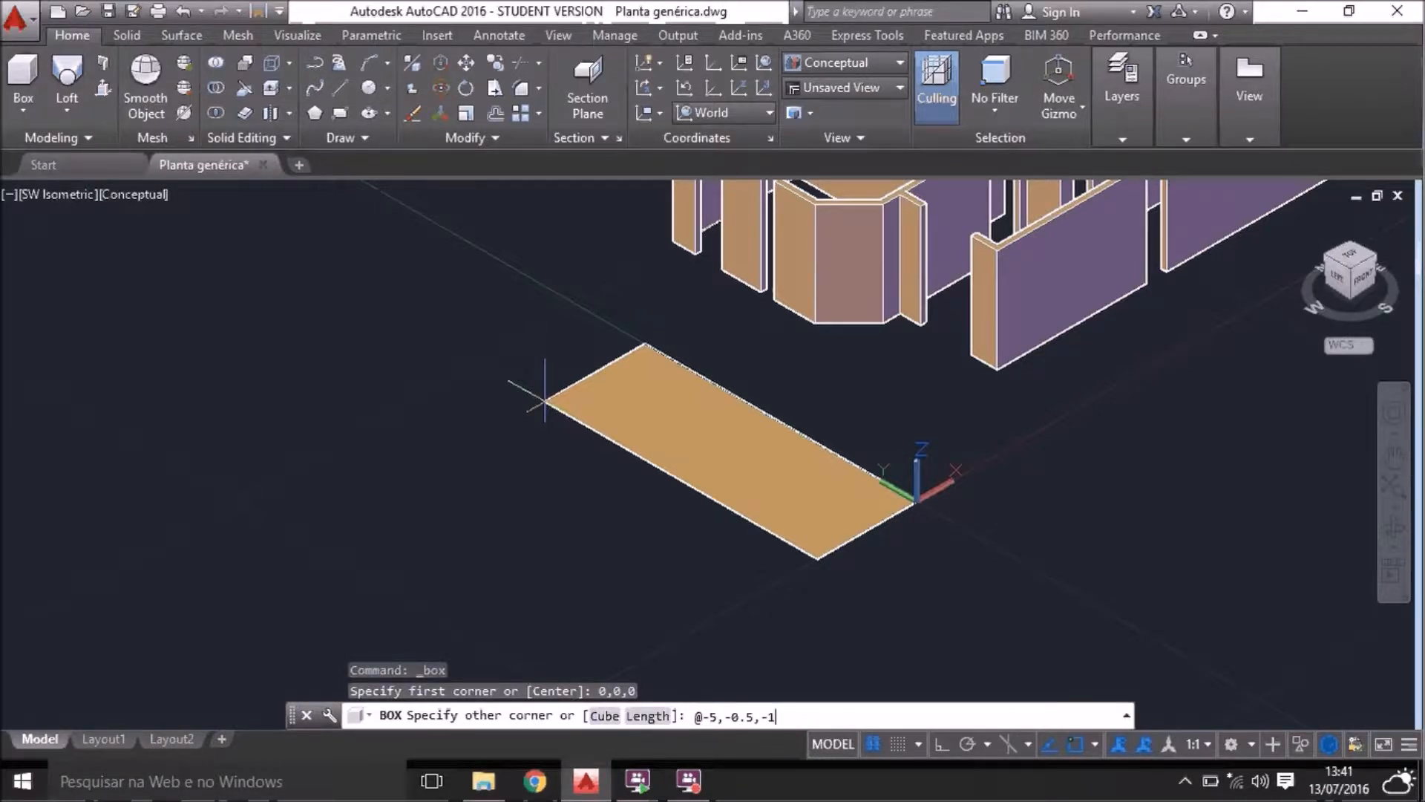
key("Return")
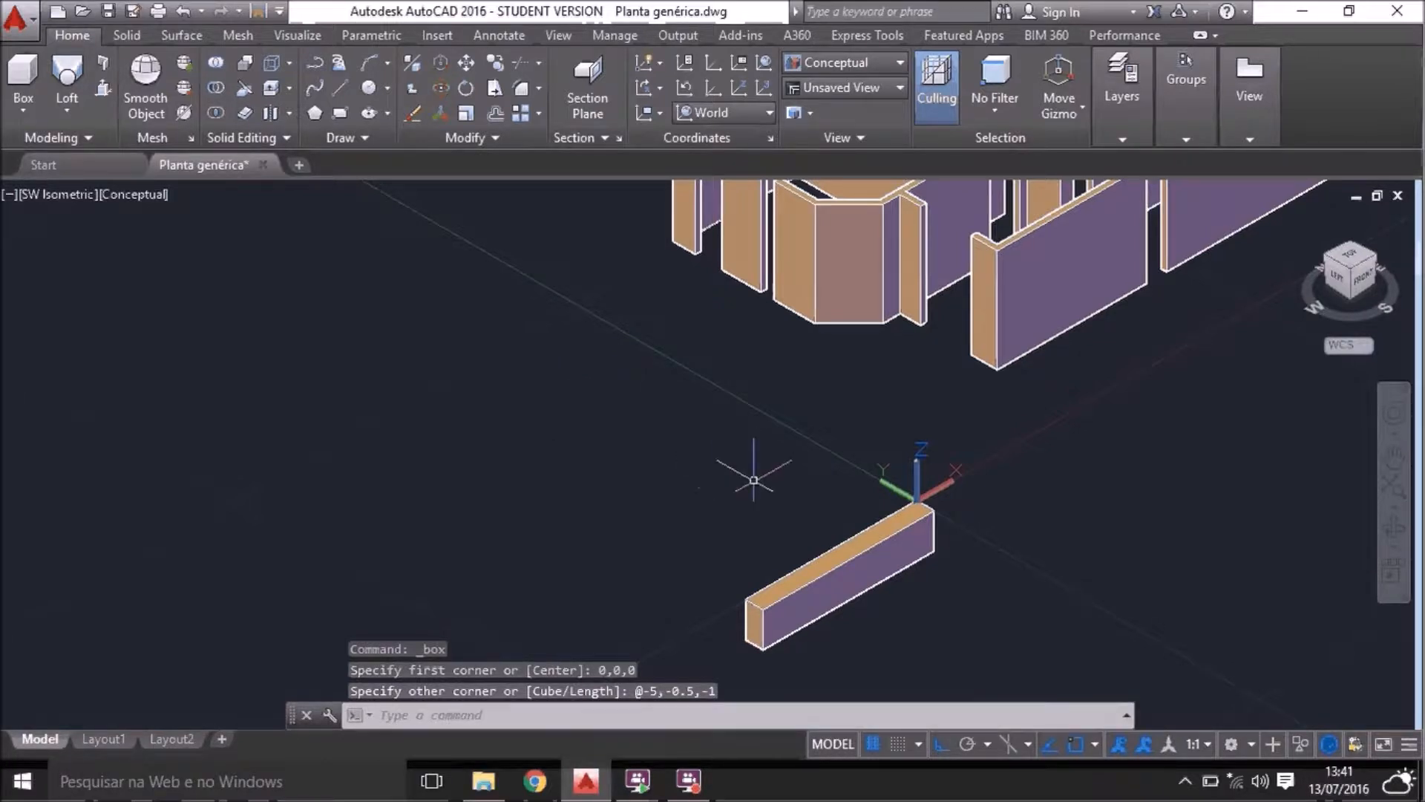
left_click(860, 566)
key("Delete")
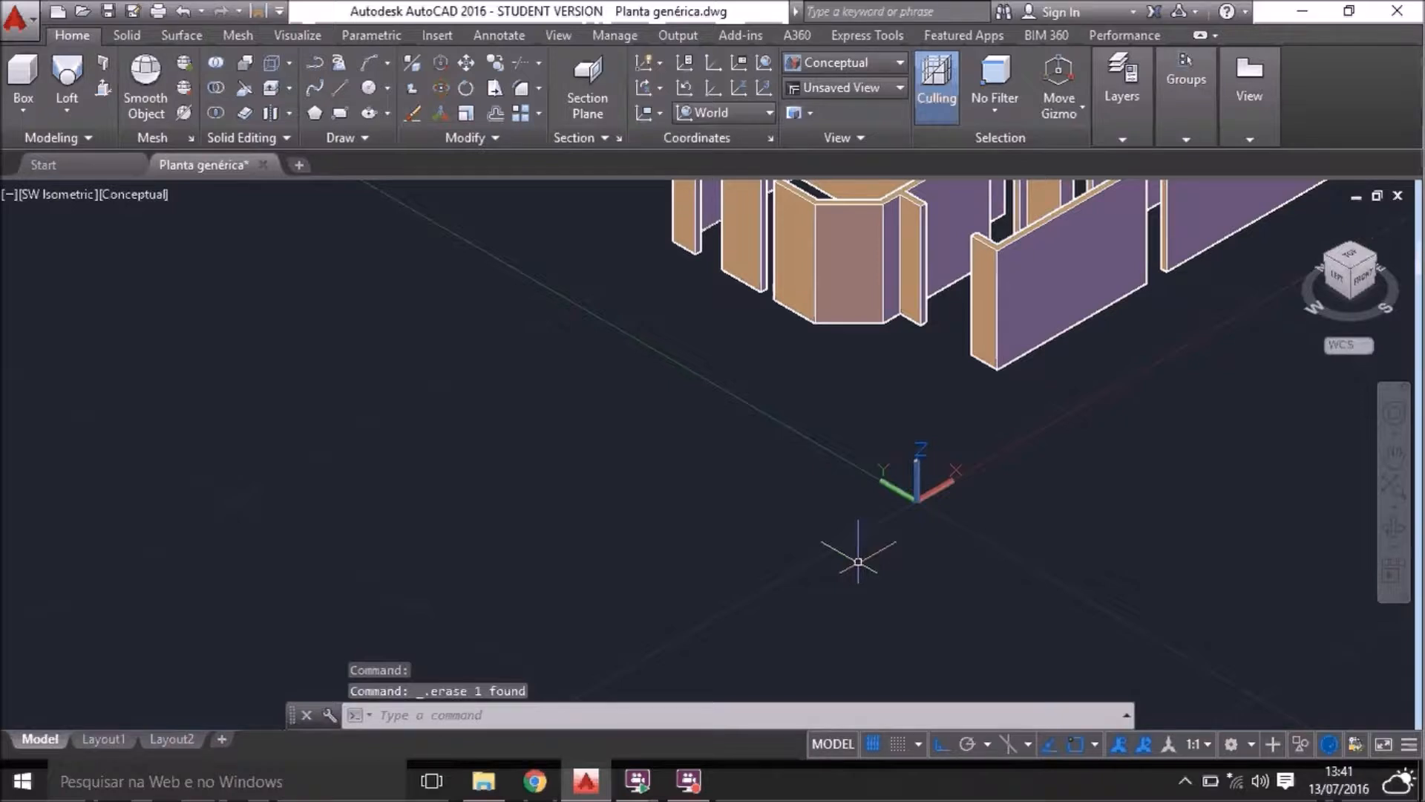
scroll(684, 503, "down", 6)
scroll(764, 422, "up", 4)
scroll(883, 468, "down", 4)
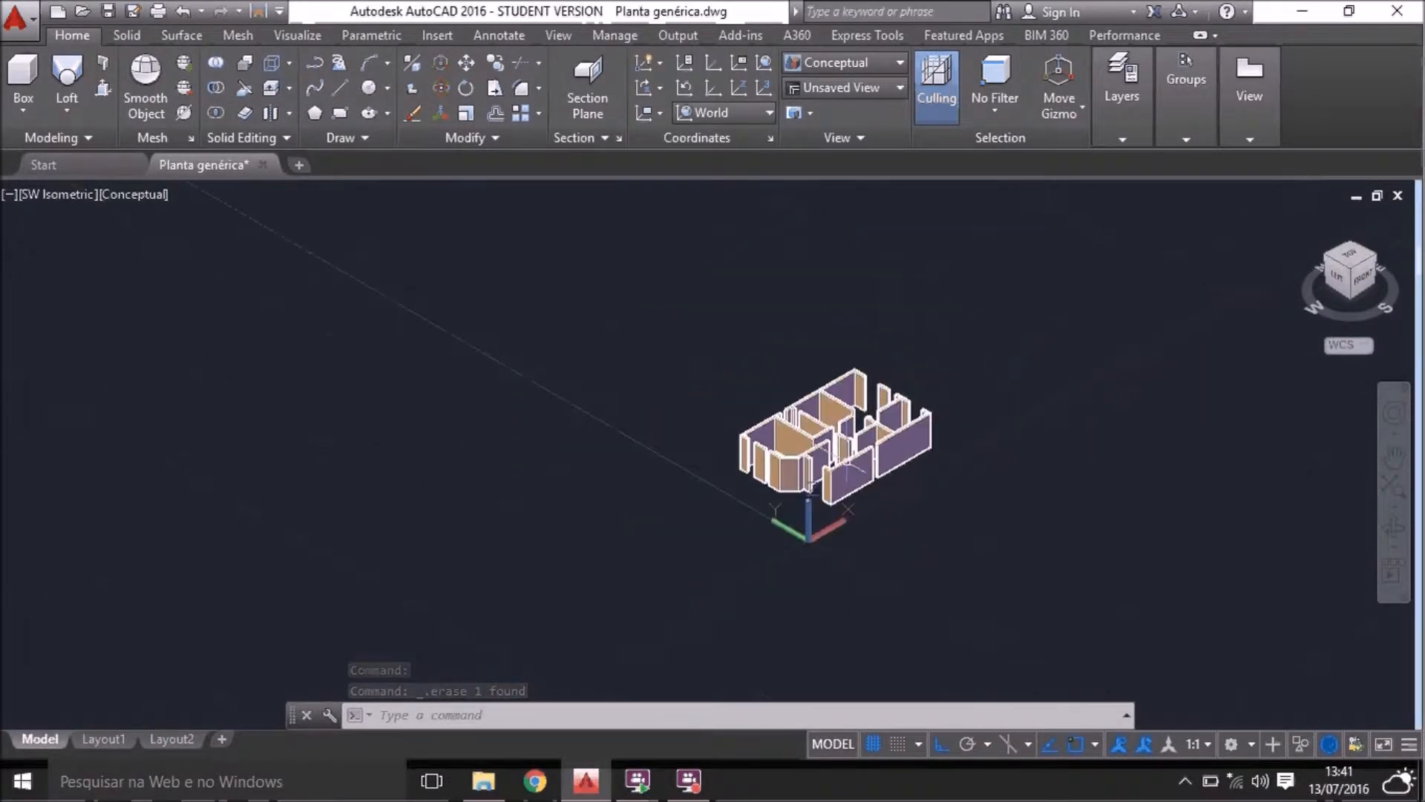
left_click(28, 119)
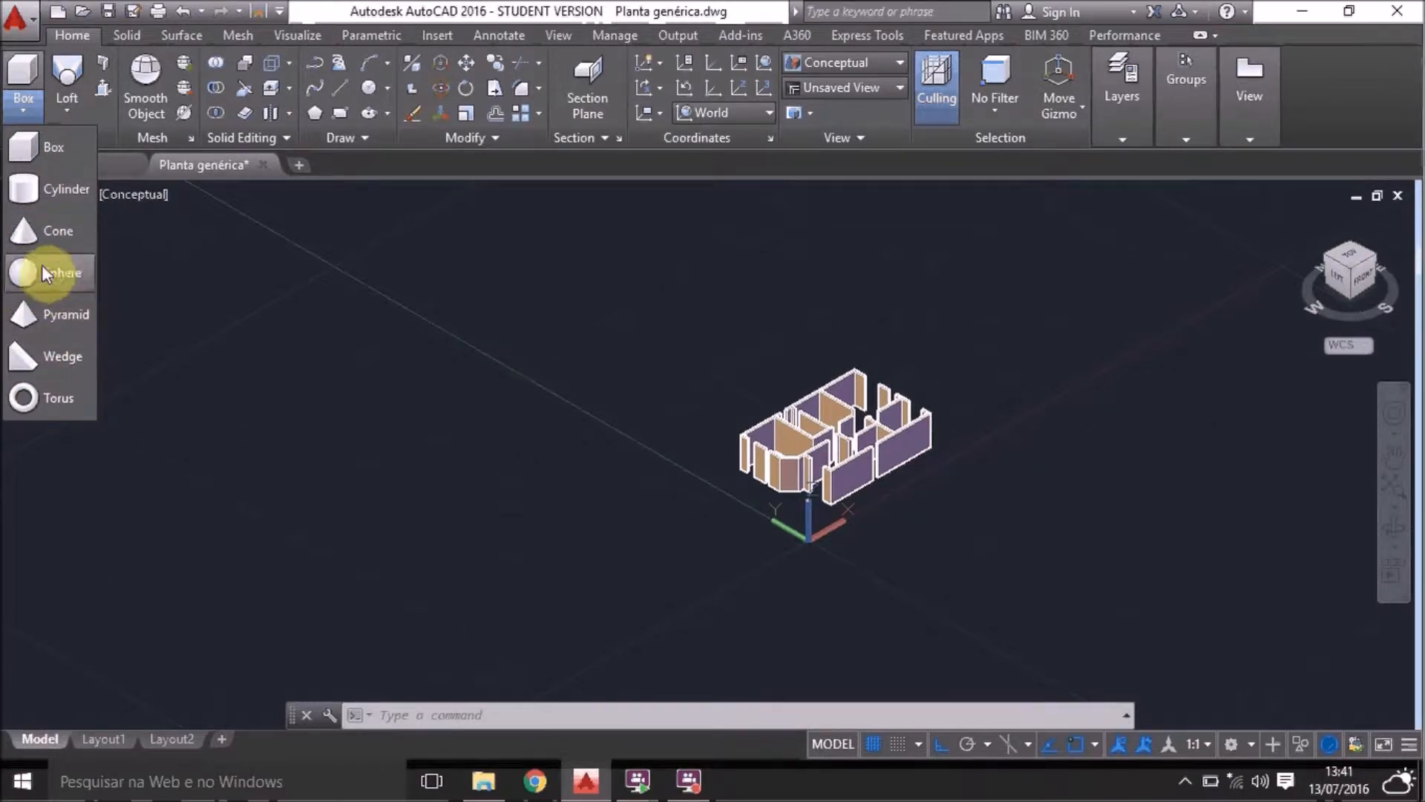
left_click(82, 110)
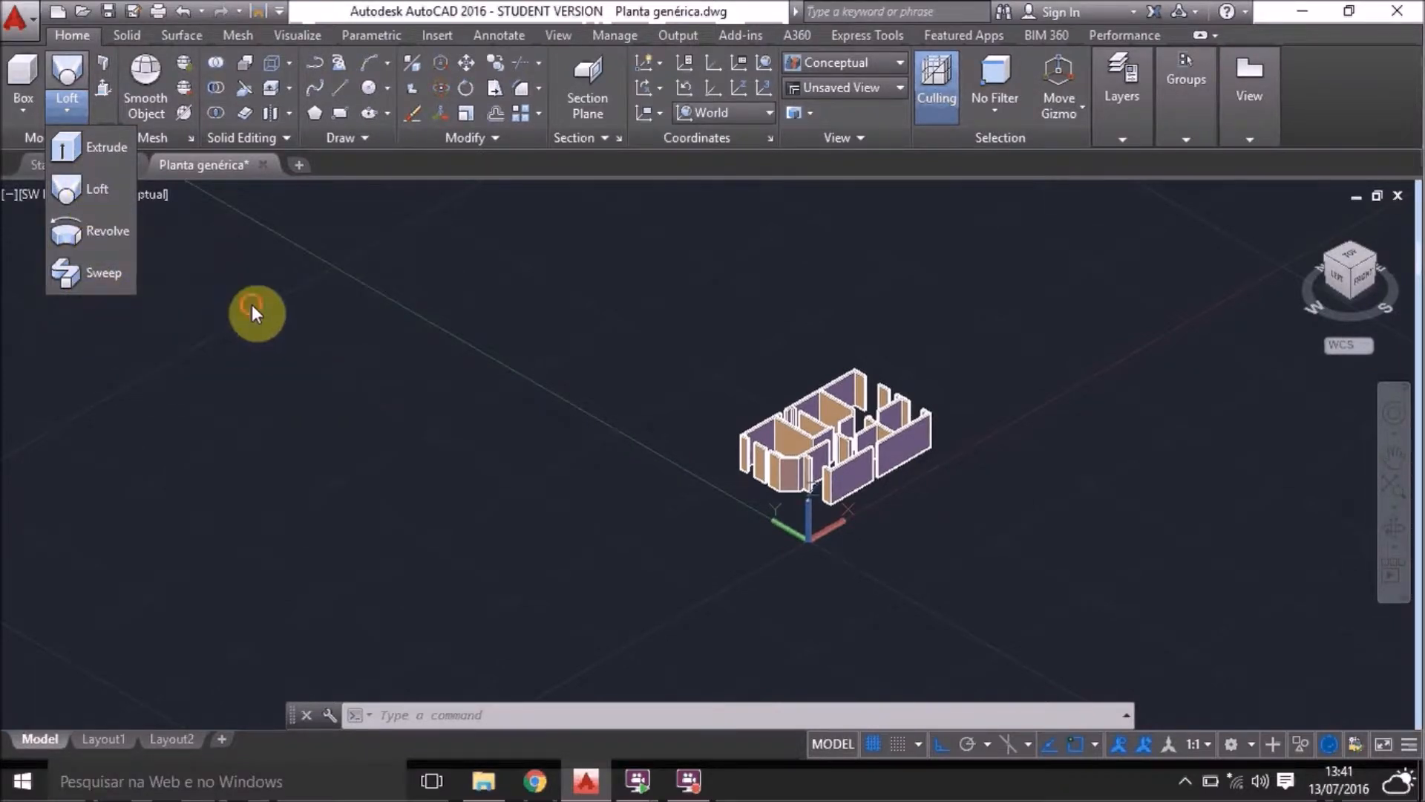
left_click(252, 304)
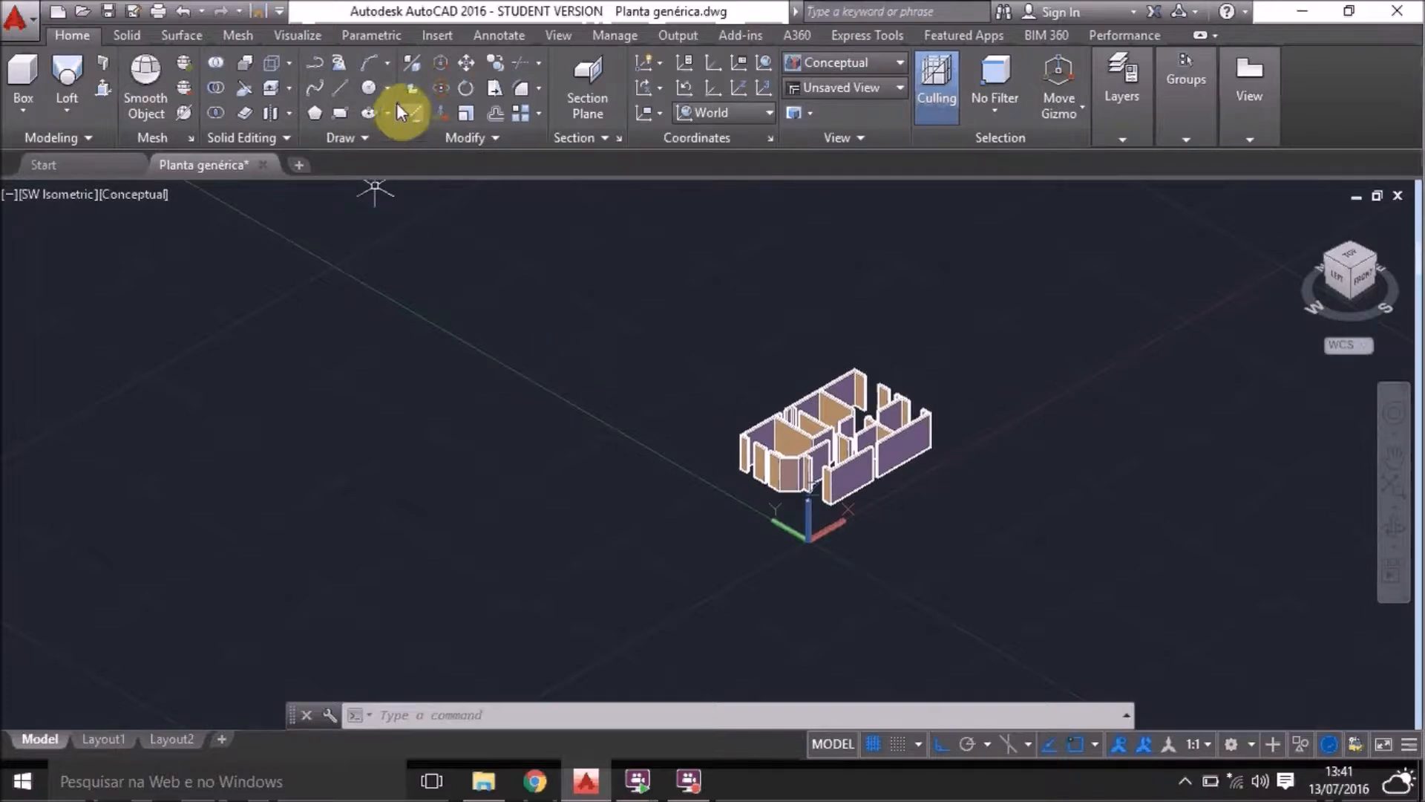
Draw a circle with a freely chosen radius in the empty area beside the walls
left_click(369, 87)
left_click(418, 466)
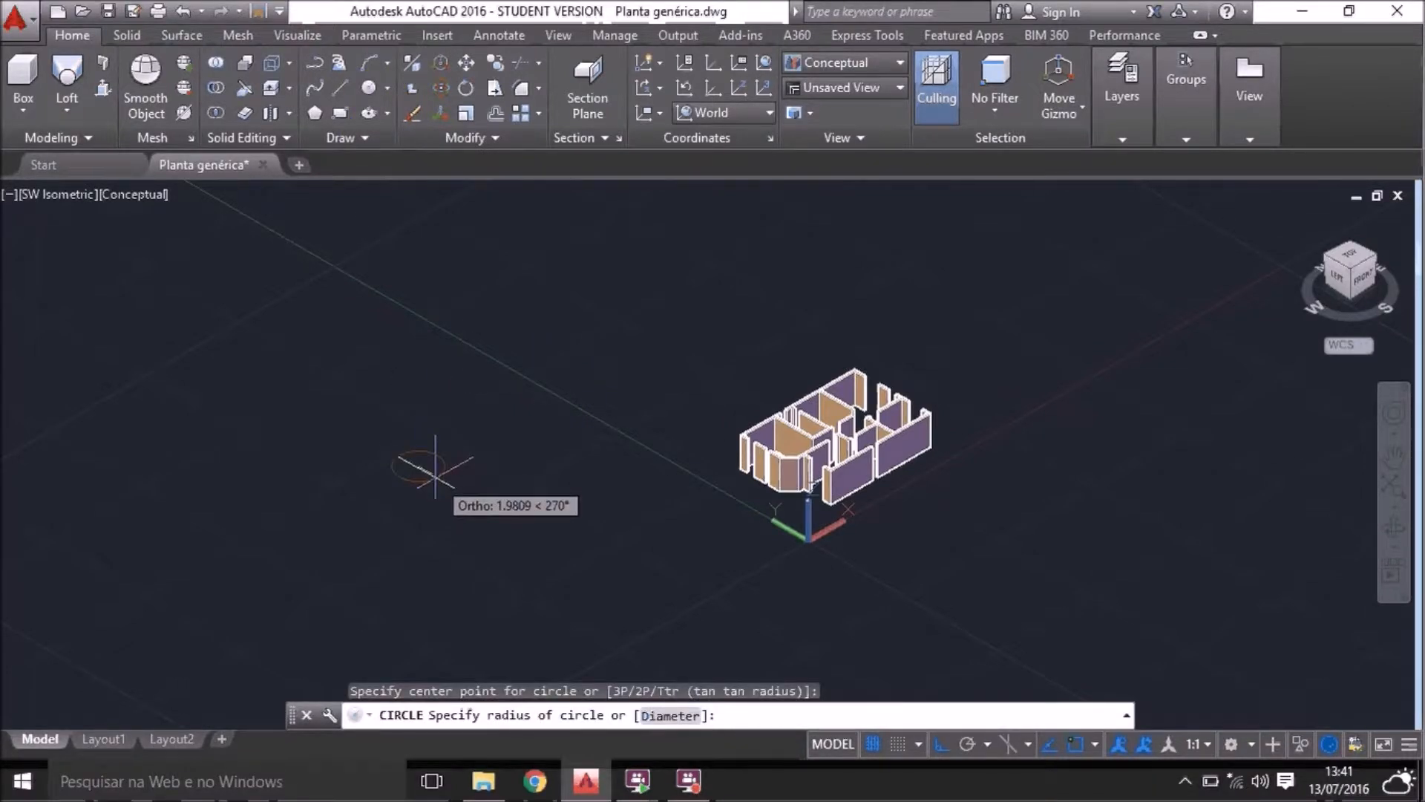
left_click(477, 500)
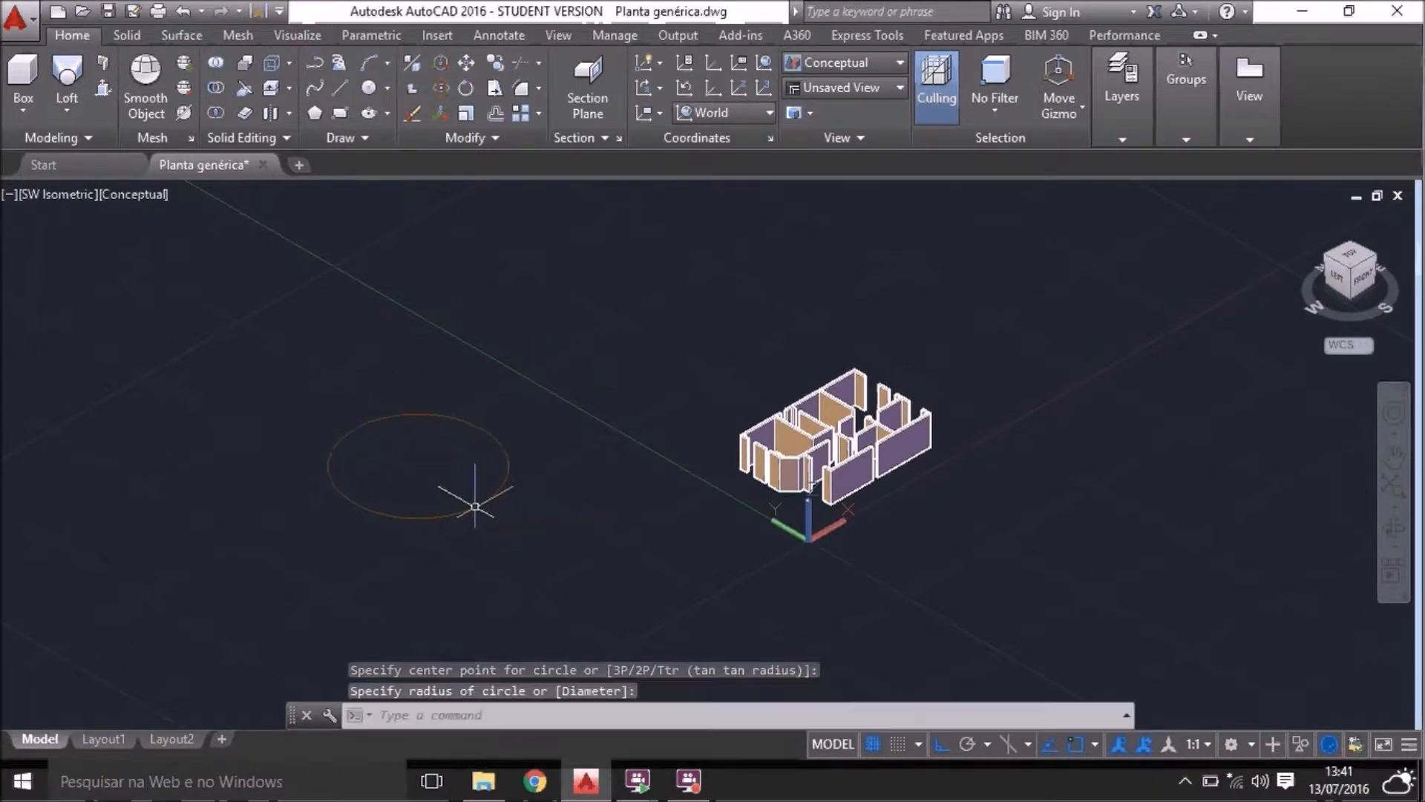
Copy the circle straight up along the Z axis three times at freely chosen, roughly equal spacing
left_click(509, 451)
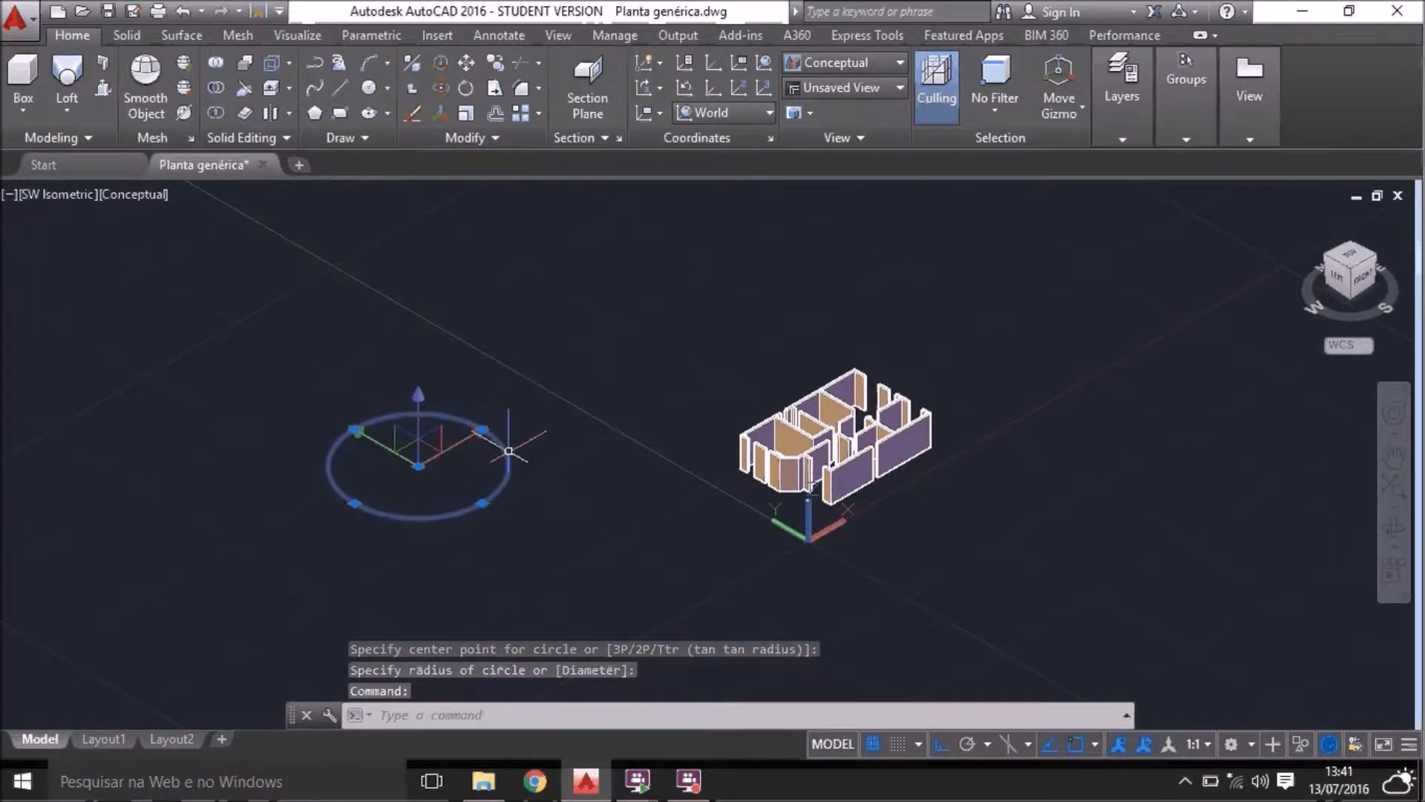
type("CO")
key("Return")
scroll(414, 454, "up", 2)
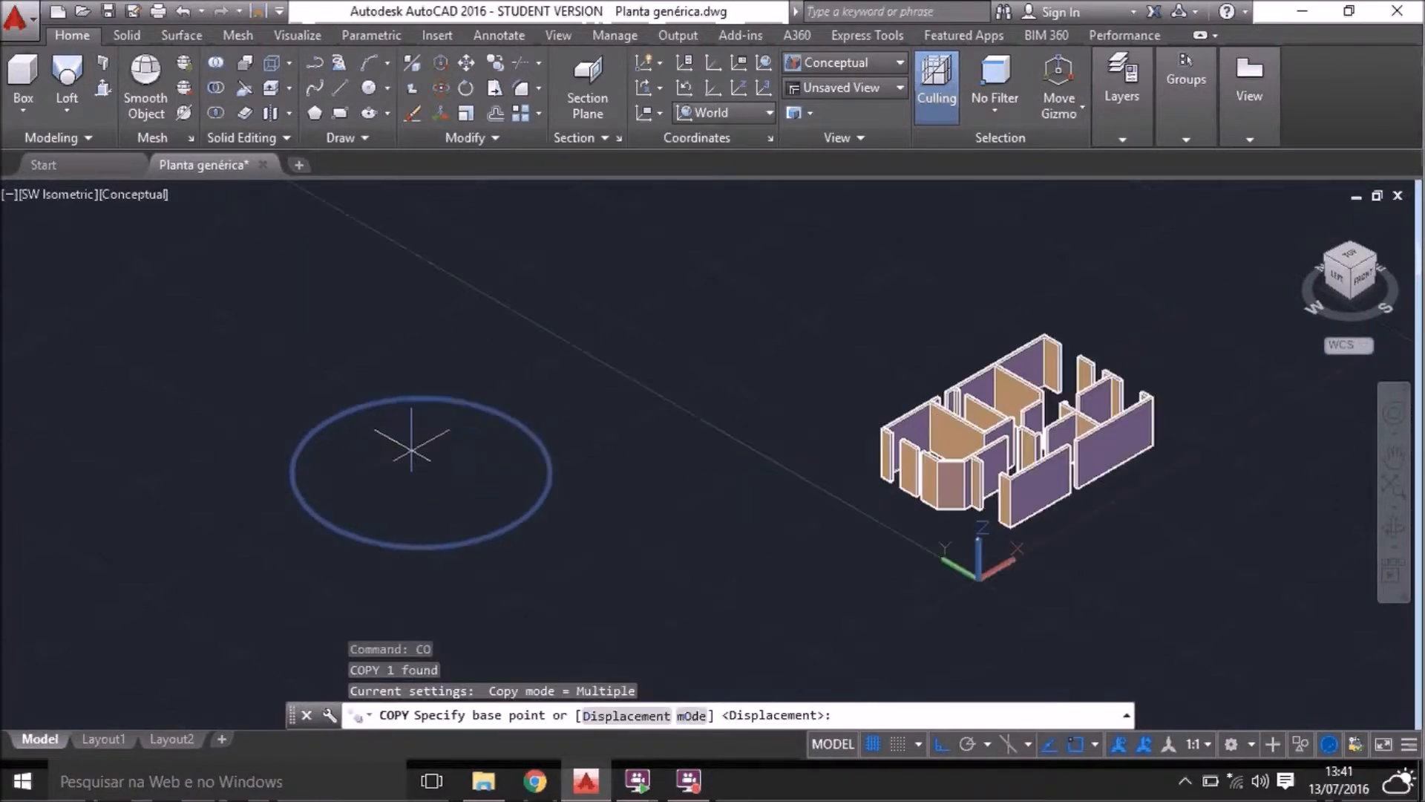
left_click(631, 555)
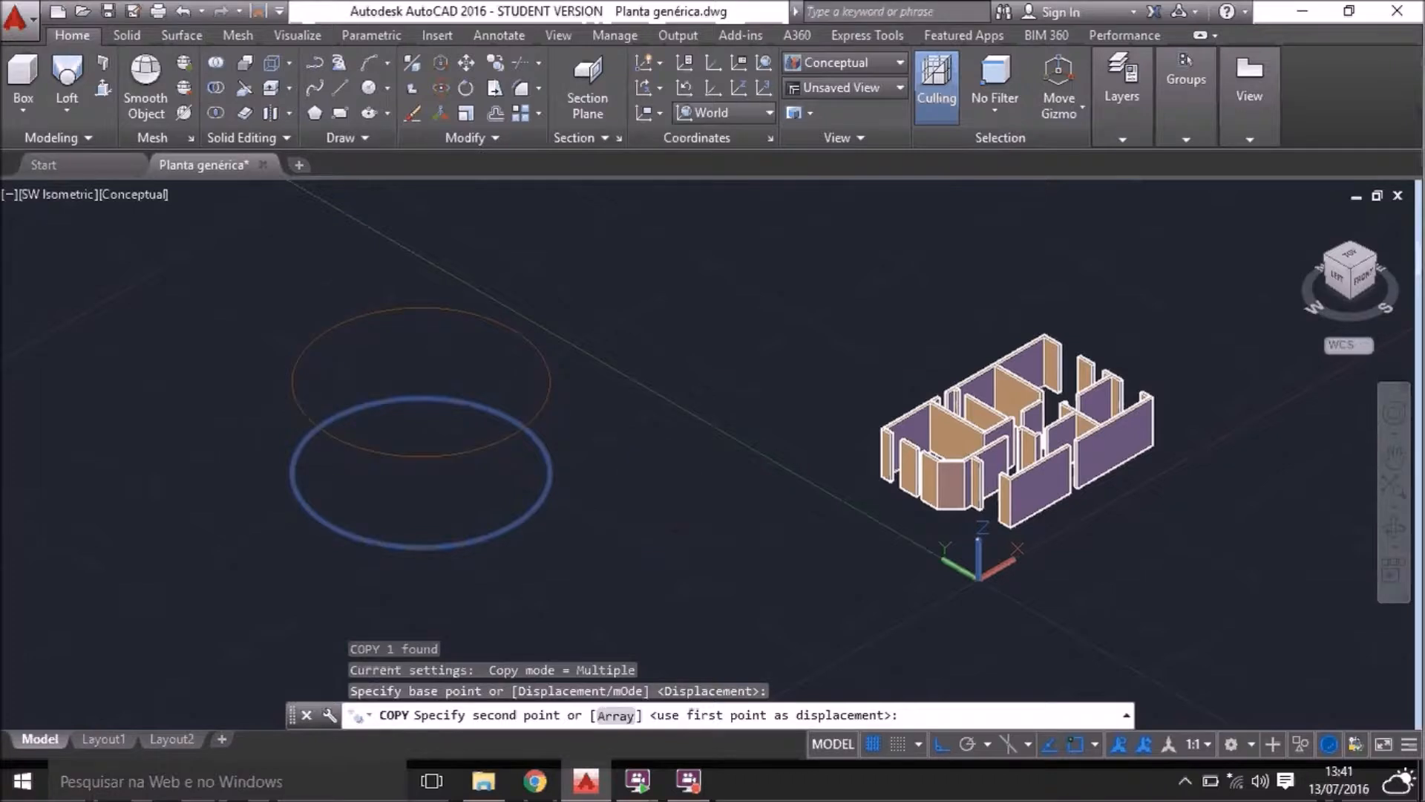
left_click(646, 481)
left_click(652, 383)
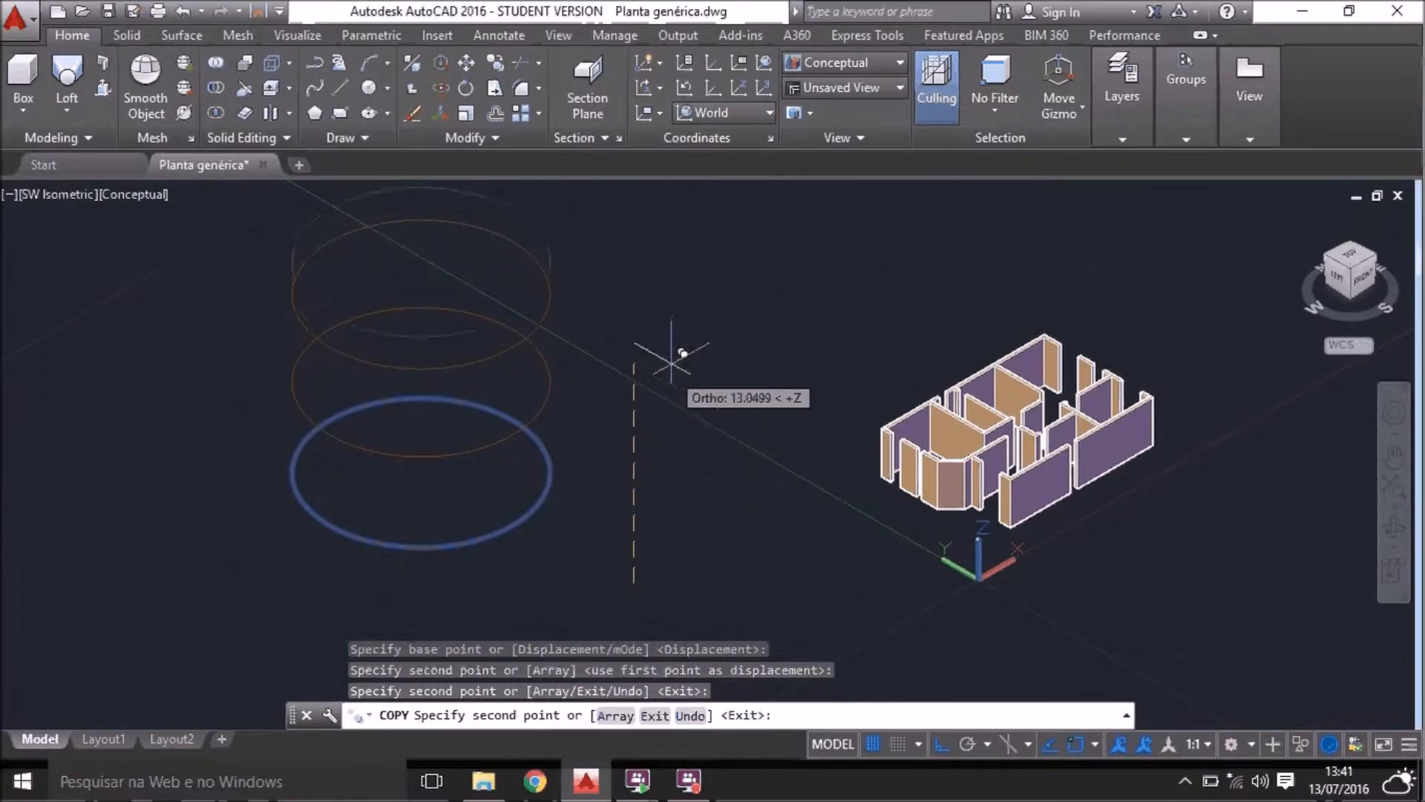
left_click(674, 316)
key("Escape")
scroll(611, 391, "down", 2)
scroll(554, 305, "up", 1)
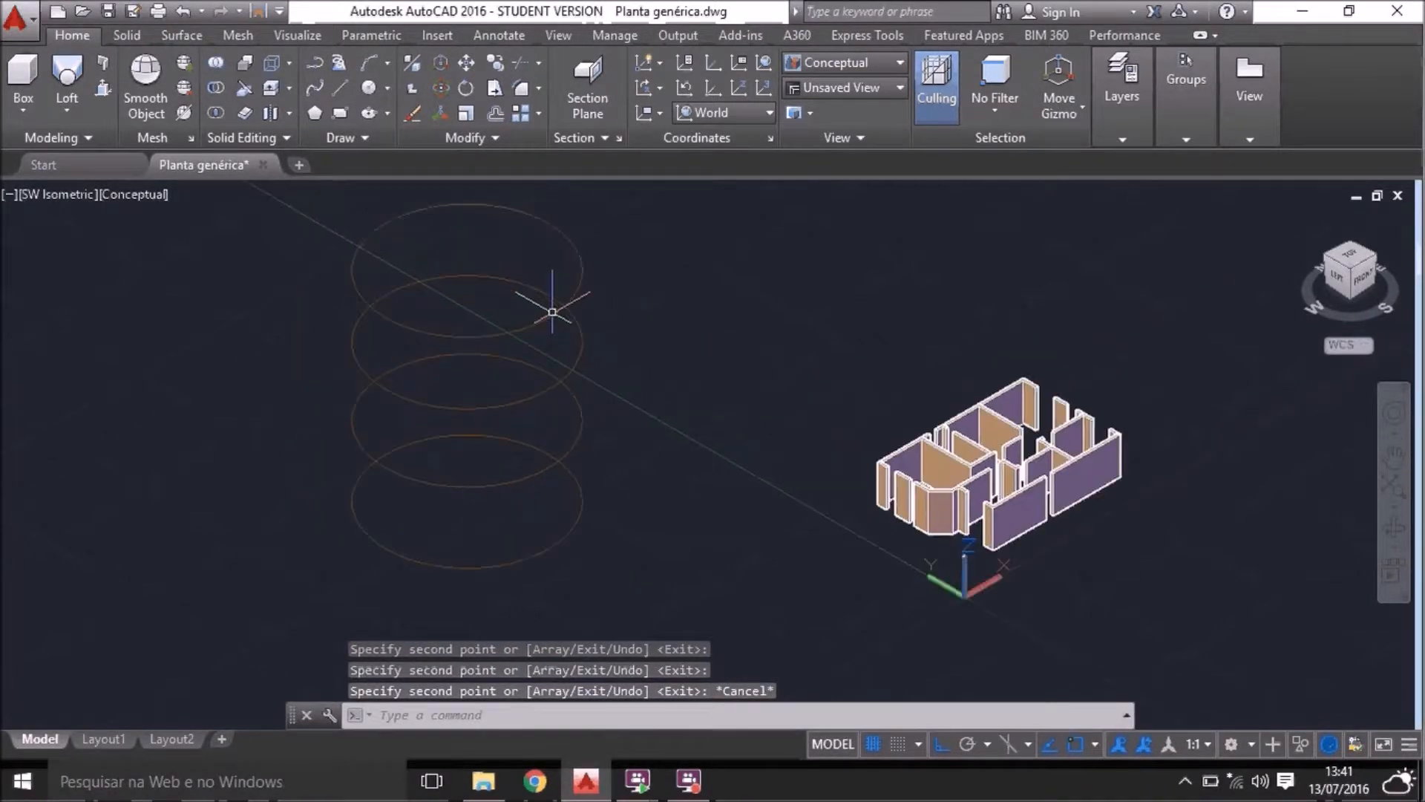
Enlarge the topmost circle by stretching one of its quadrant grips outward
left_click(553, 313)
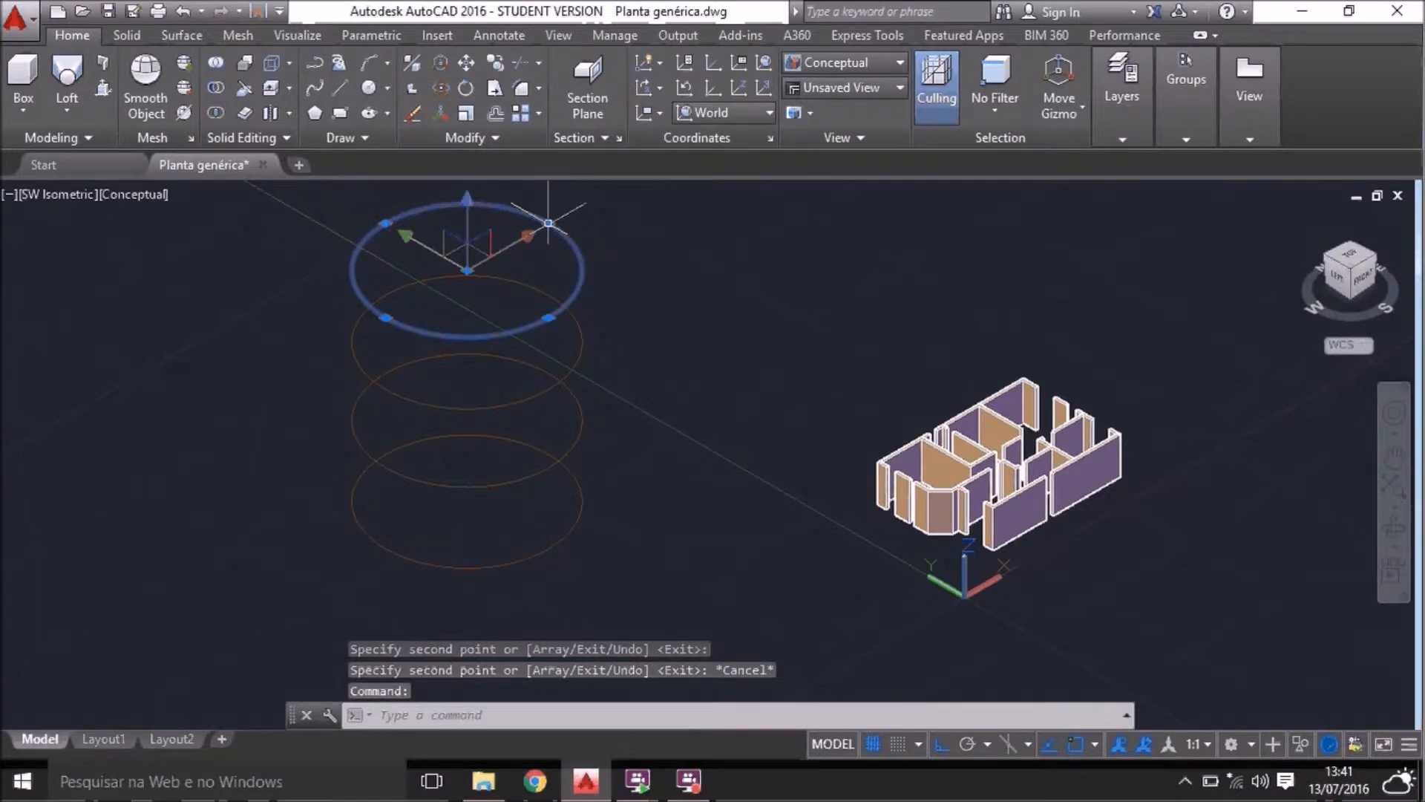
left_click(548, 223)
left_click(637, 227)
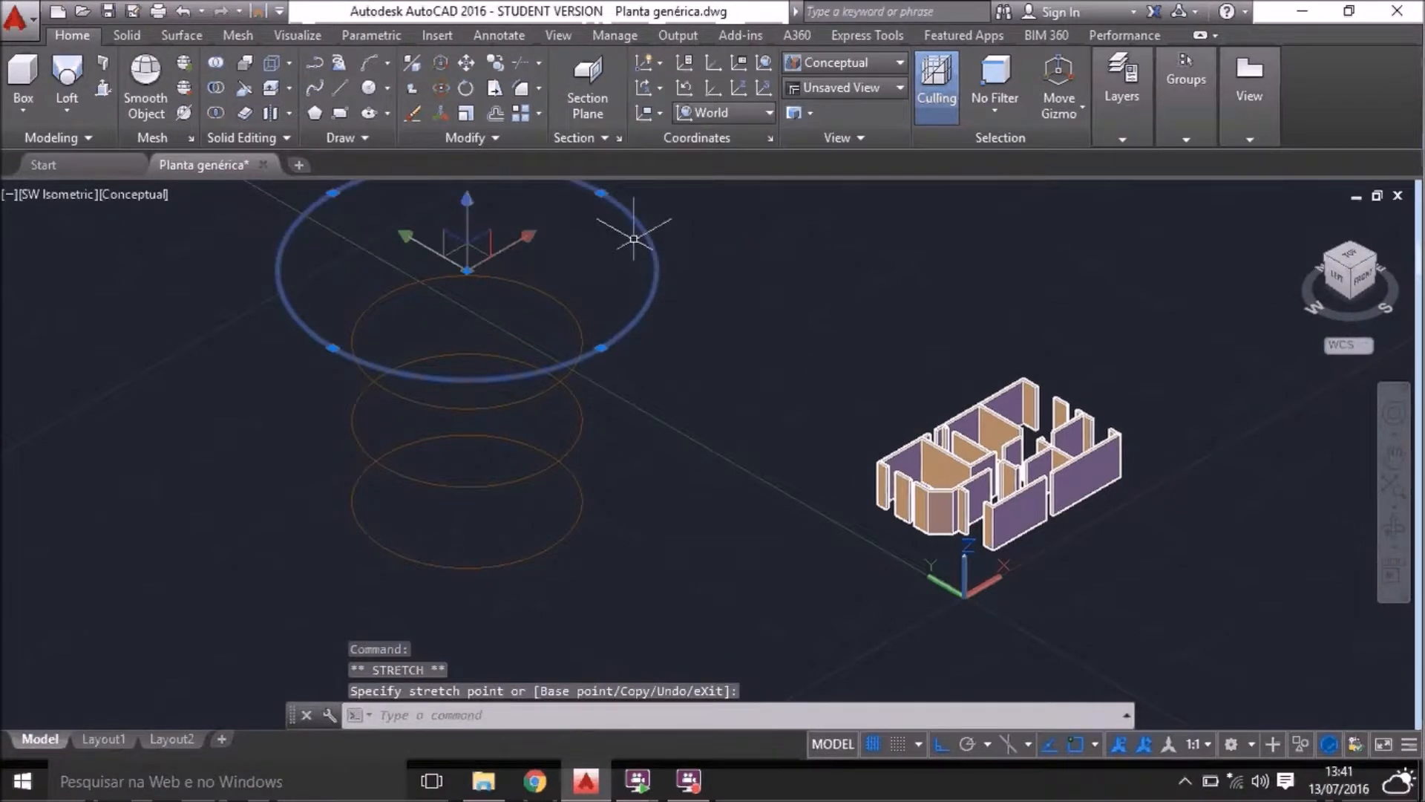
Shrink the second circle from the top and enlarge the third one by stretching their quadrant grips
left_click(578, 331)
left_click(548, 388)
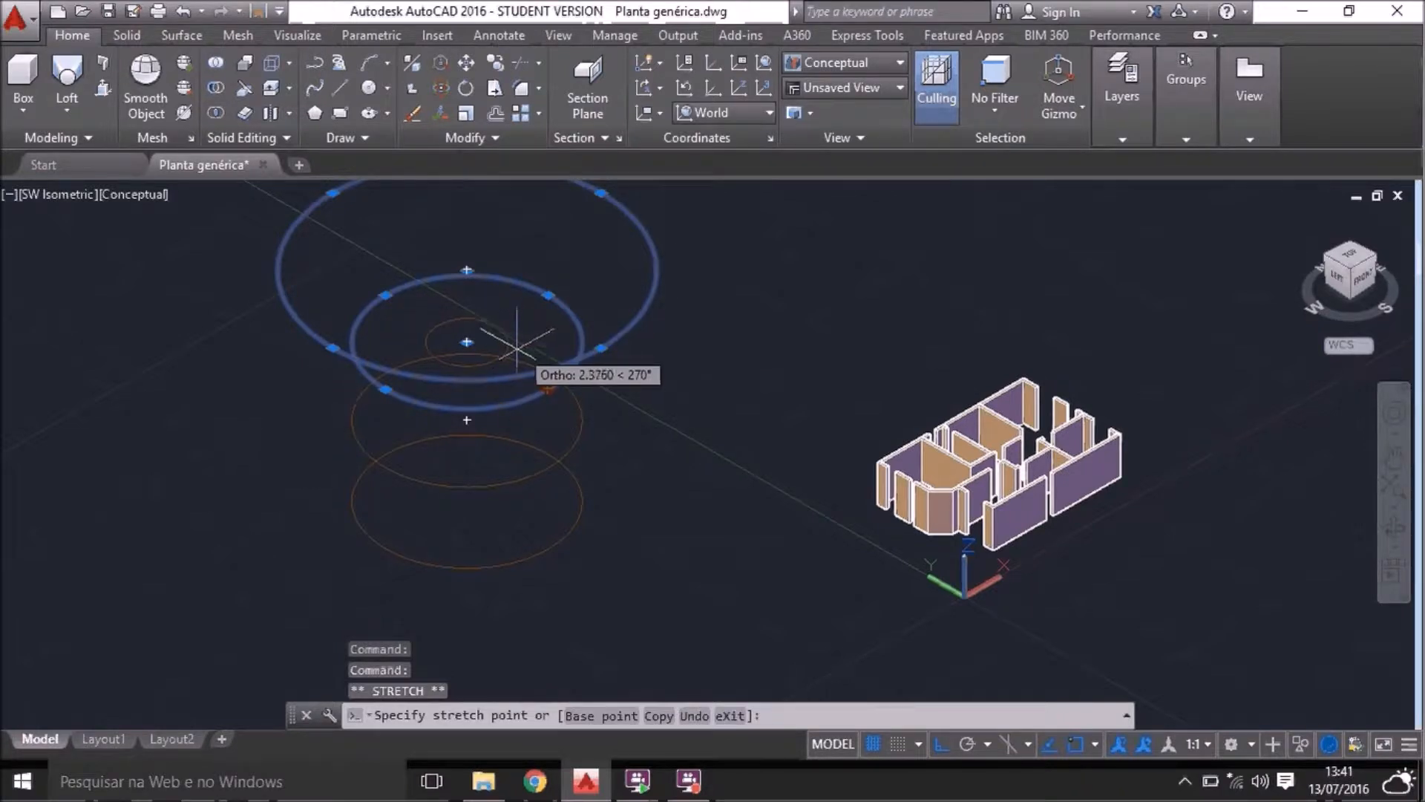
scroll(512, 336, "up", 3)
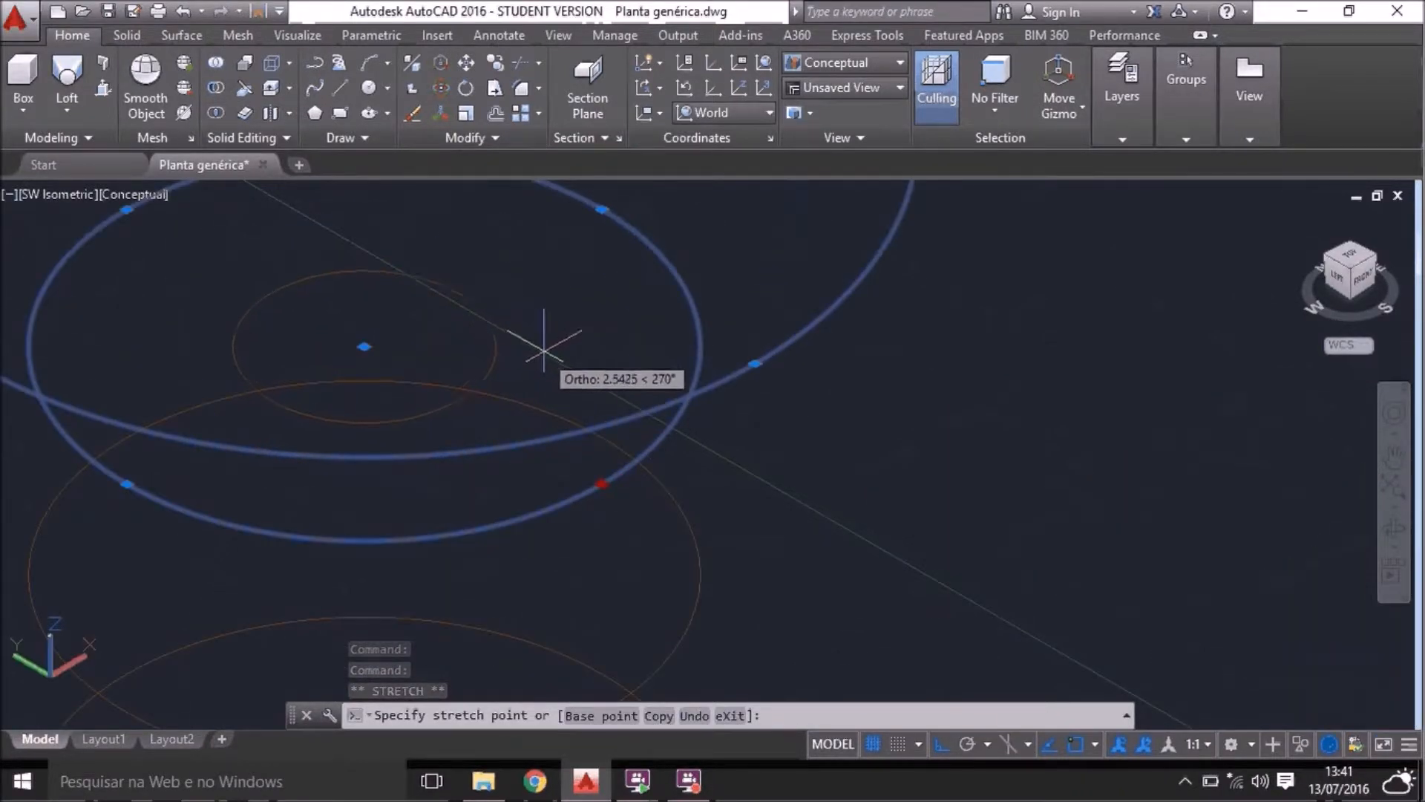
scroll(573, 358, "down", 5)
left_click(648, 448)
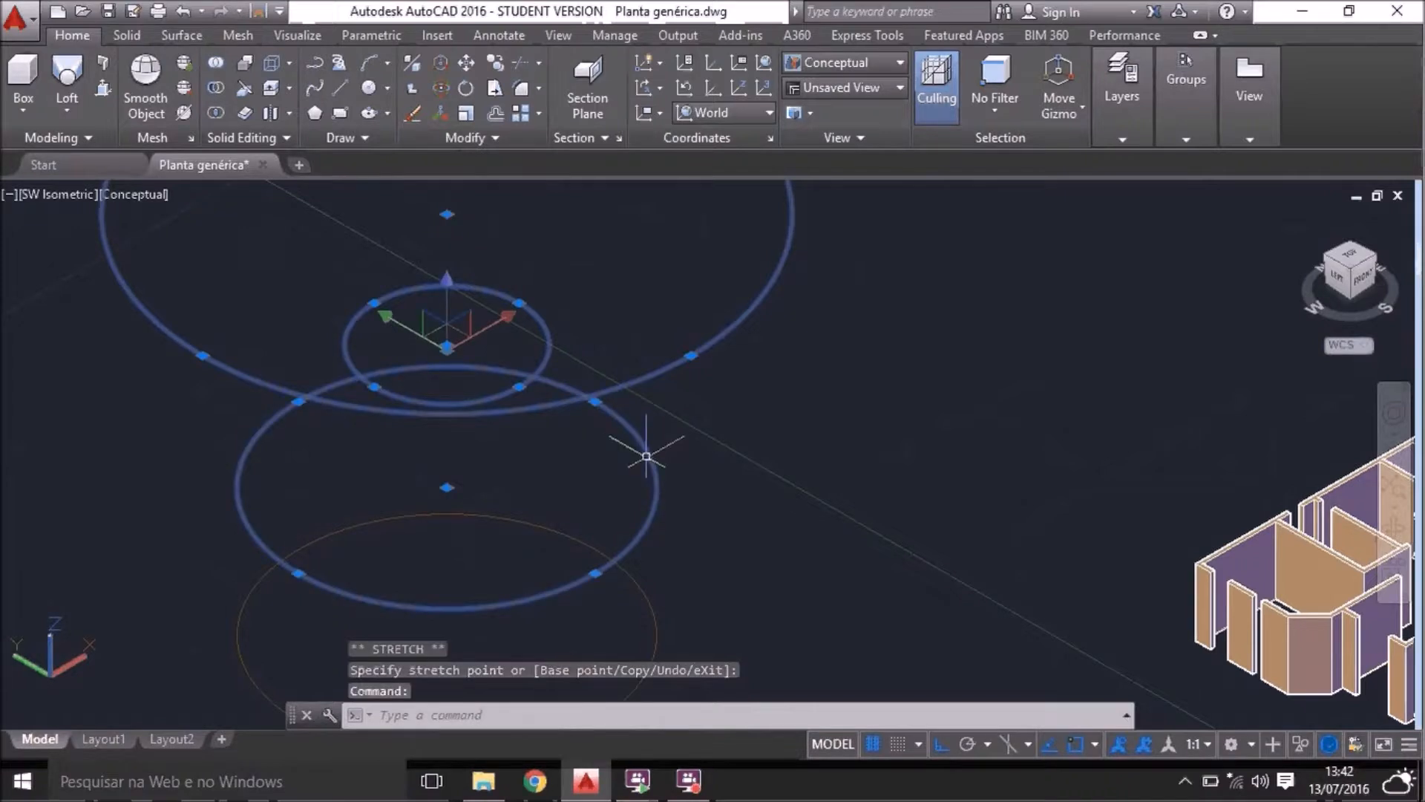
left_click(846, 594)
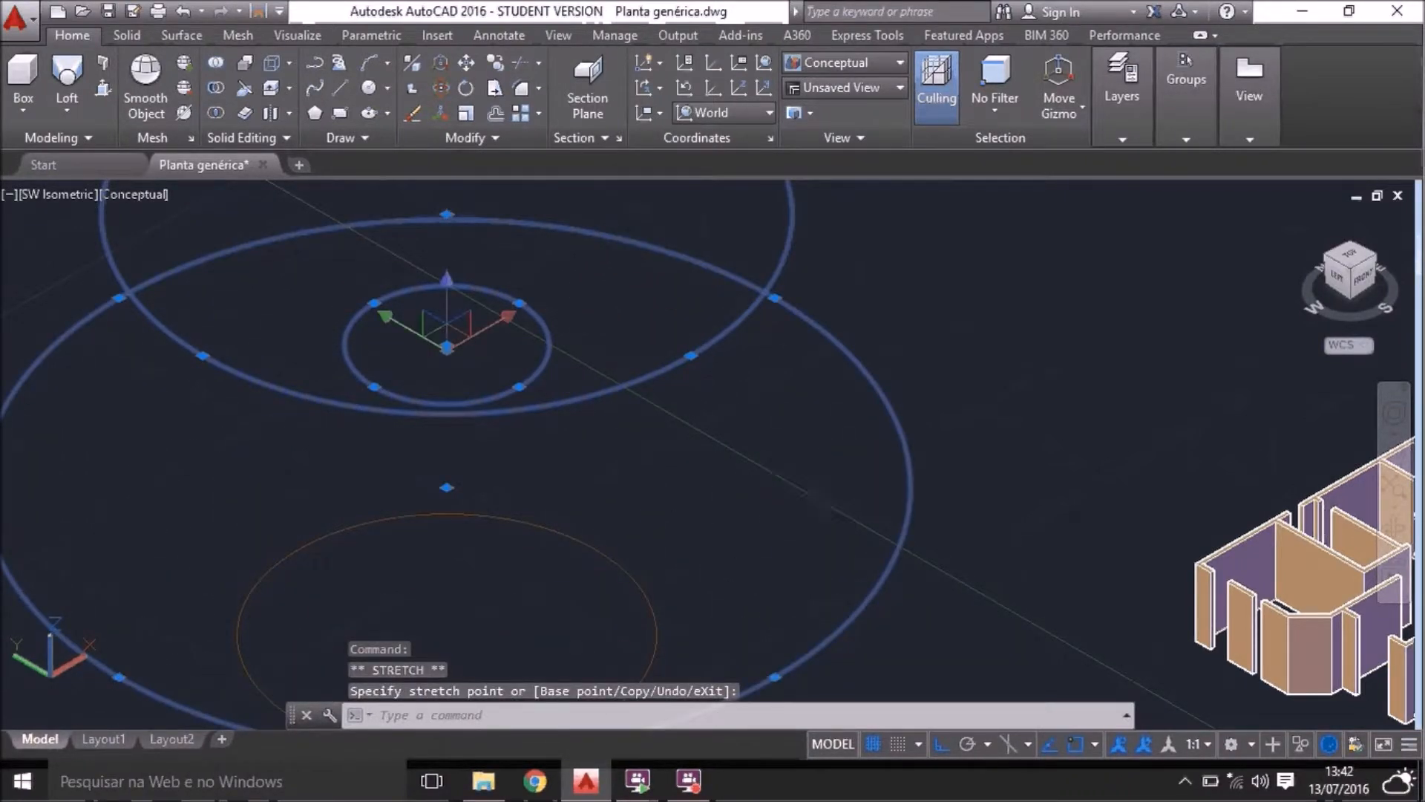
key("Escape")
scroll(820, 492, "down", 6)
scroll(813, 591, "up", 3)
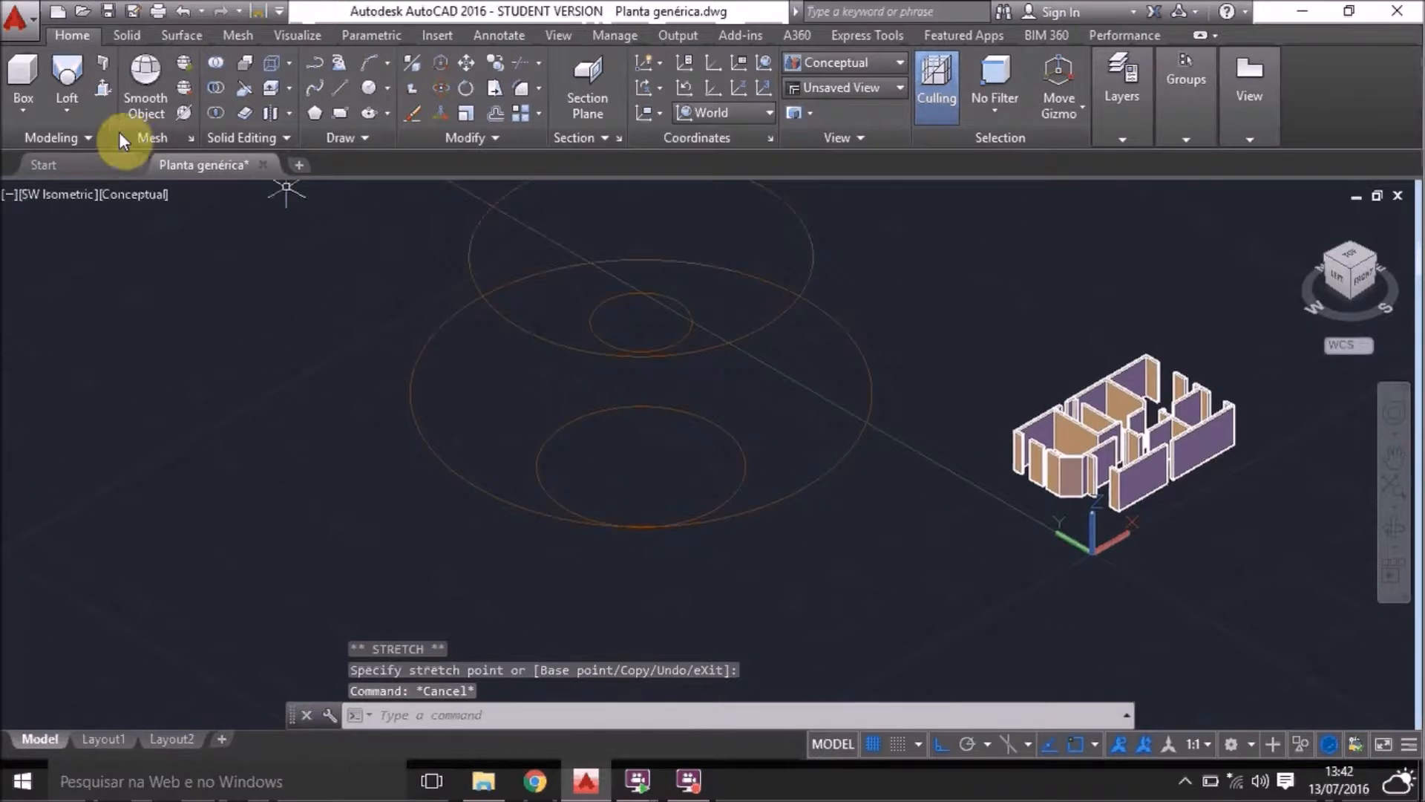
Loft the four stacked circles into a solid using the Cross sections only option
left_click(67, 74)
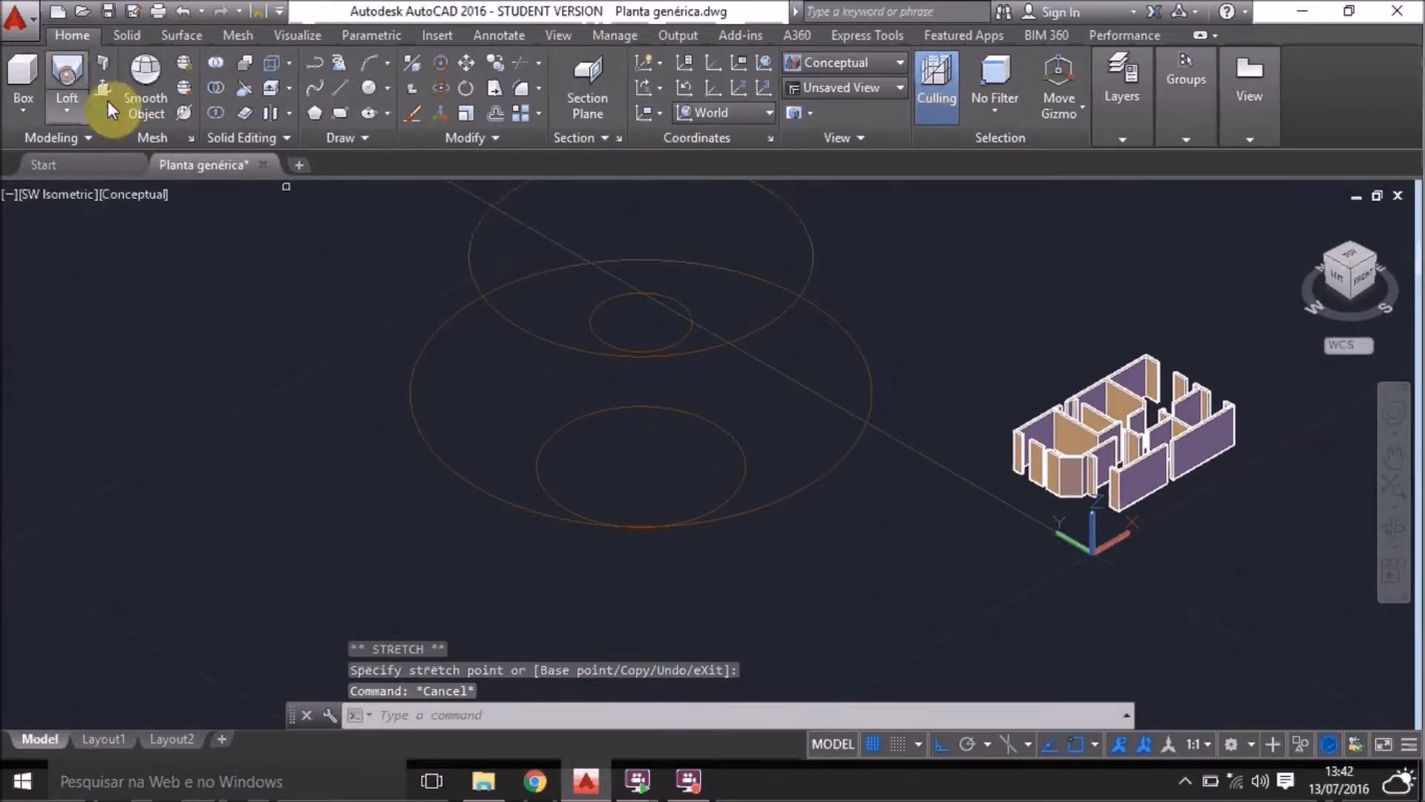
left_click(819, 596)
scroll(818, 596, "down", 4)
scroll(819, 596, "up", 2)
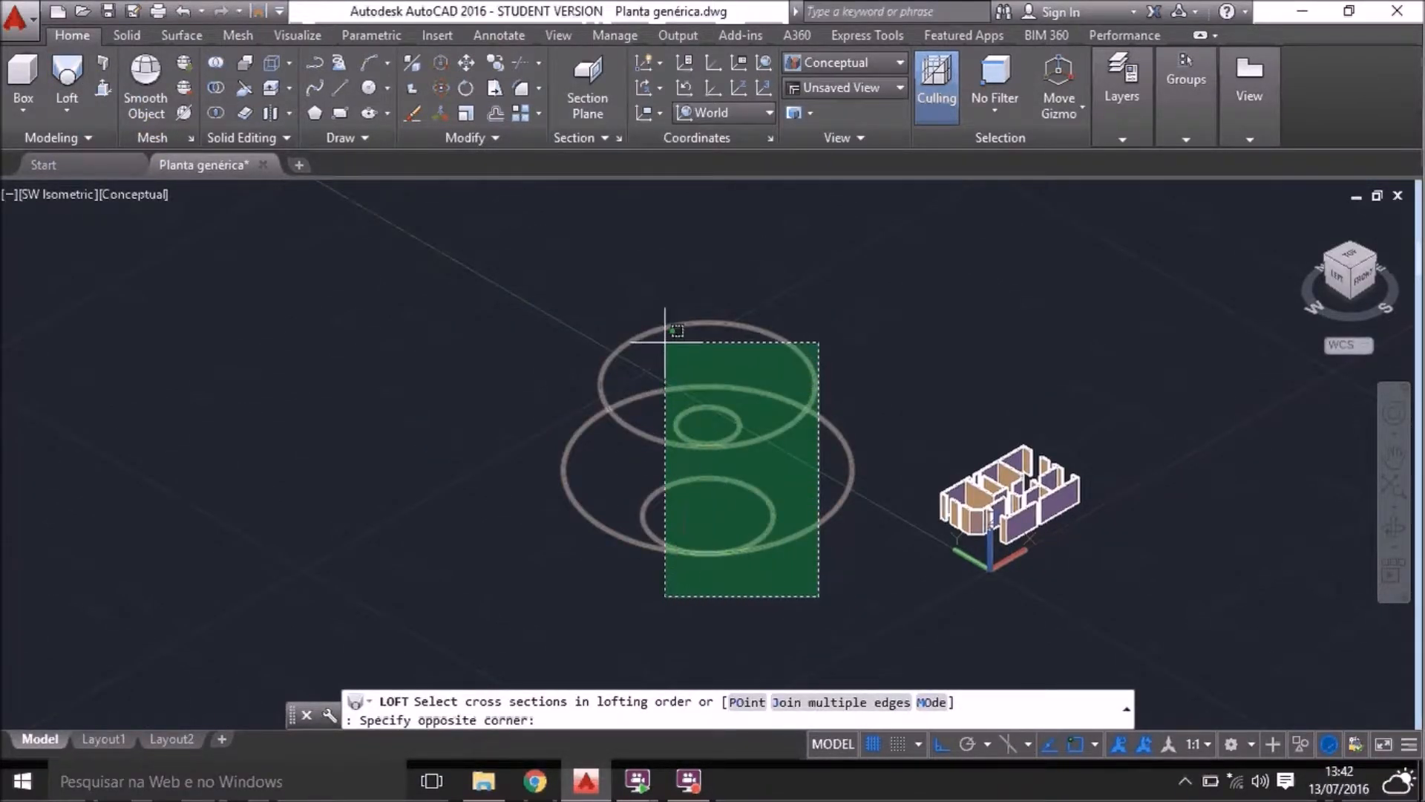
left_click(658, 337)
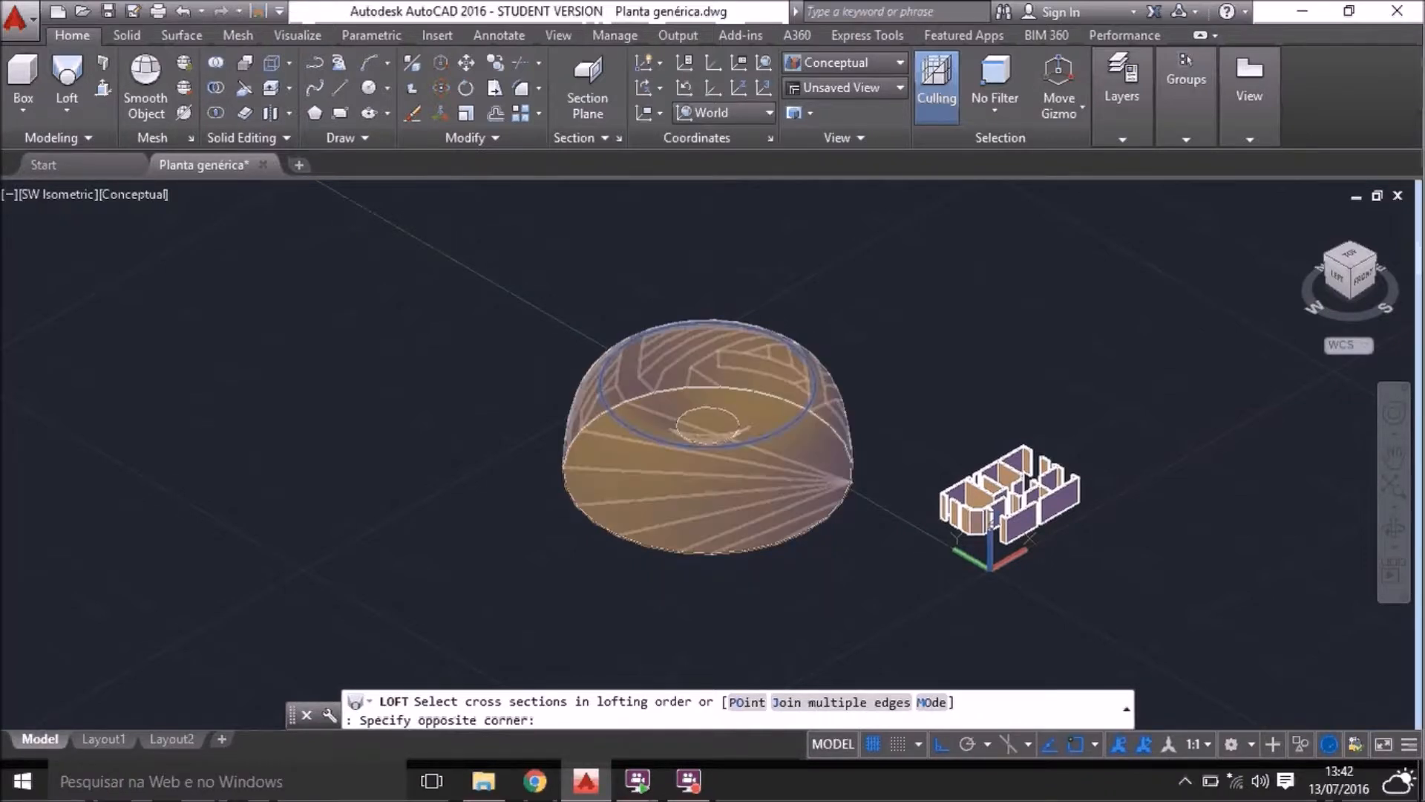
key("Return")
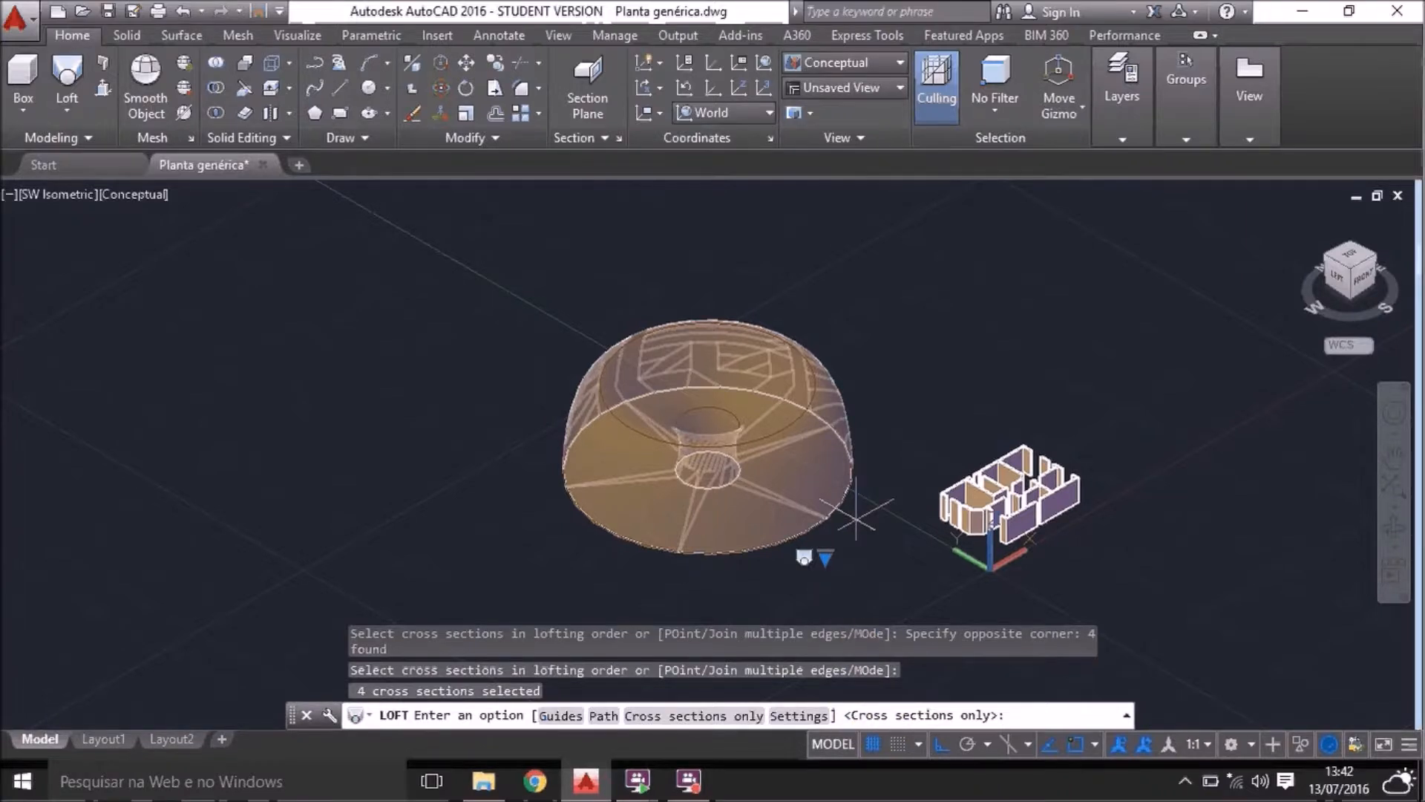
key("Return")
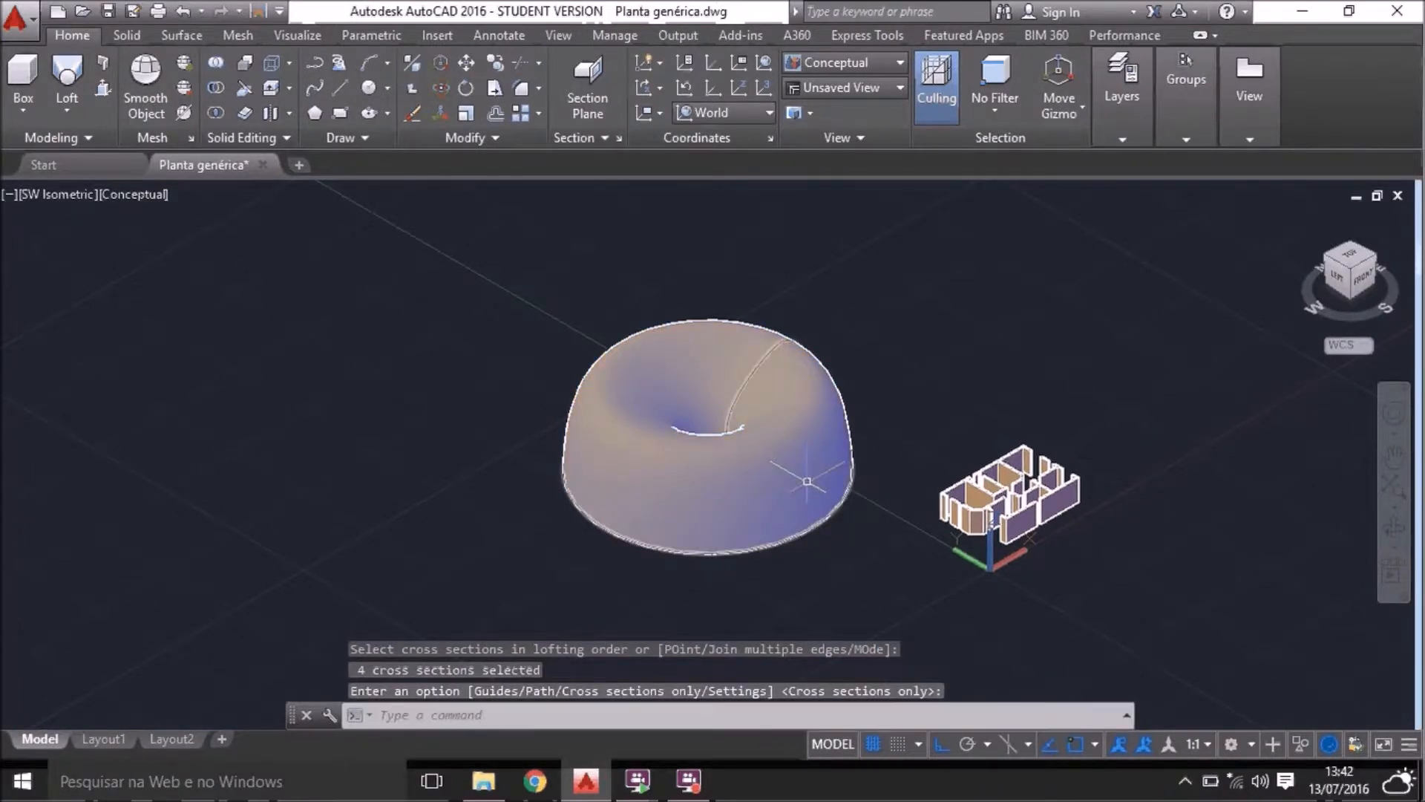
Orbit around the lofted solid to inspect its hollow centre, and erase the solid
left_click(808, 472)
scroll(787, 445, "up", 3)
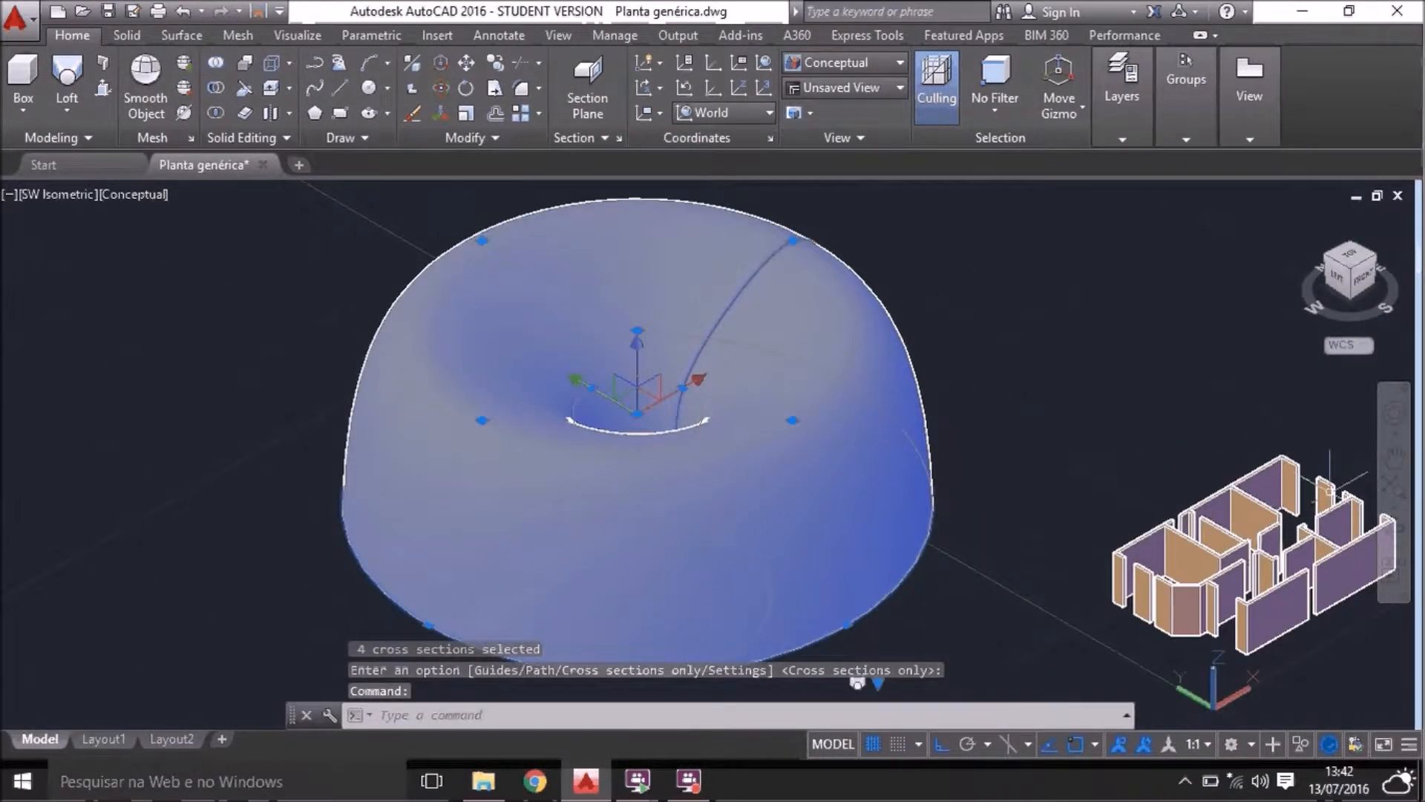
left_click(1396, 527)
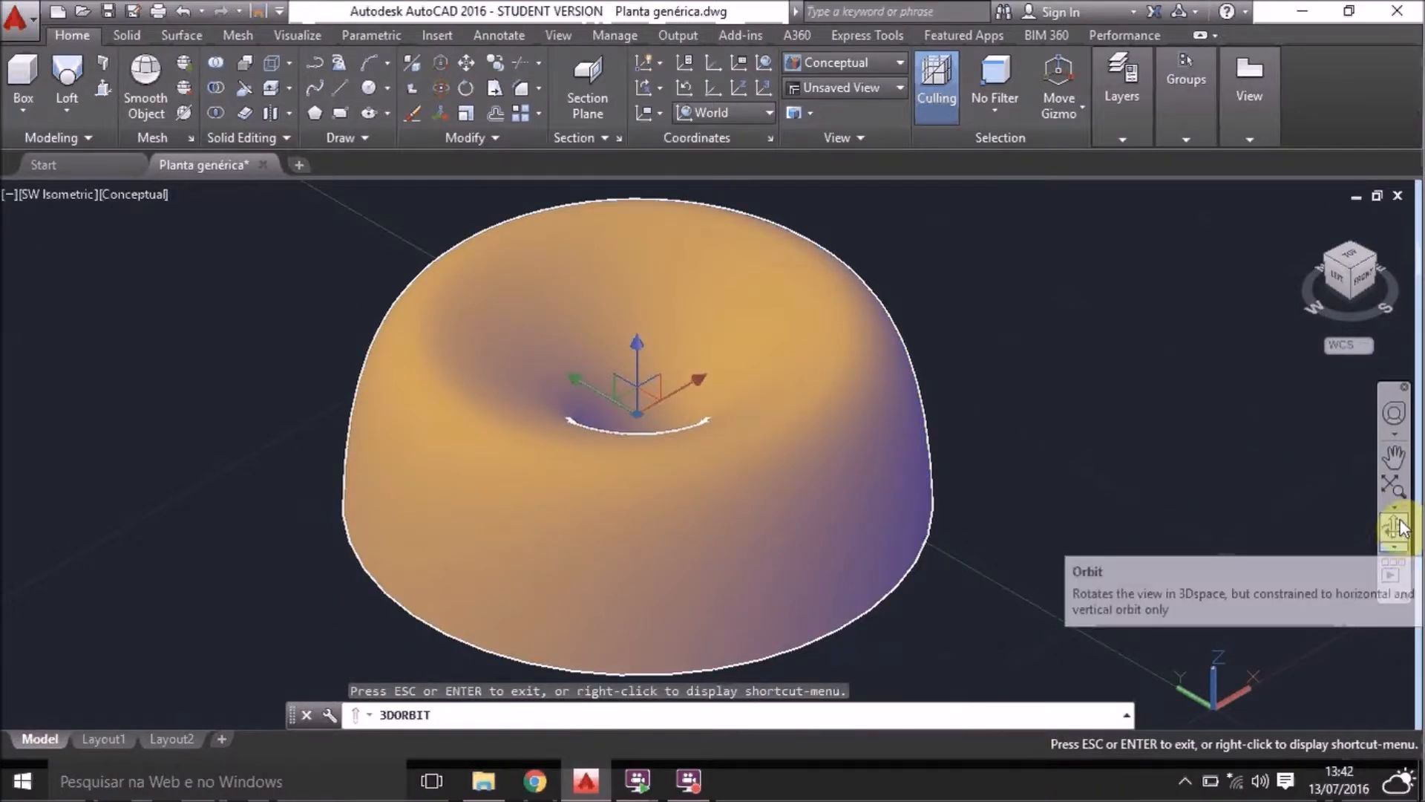
left_click_drag(678, 576, 428, 588)
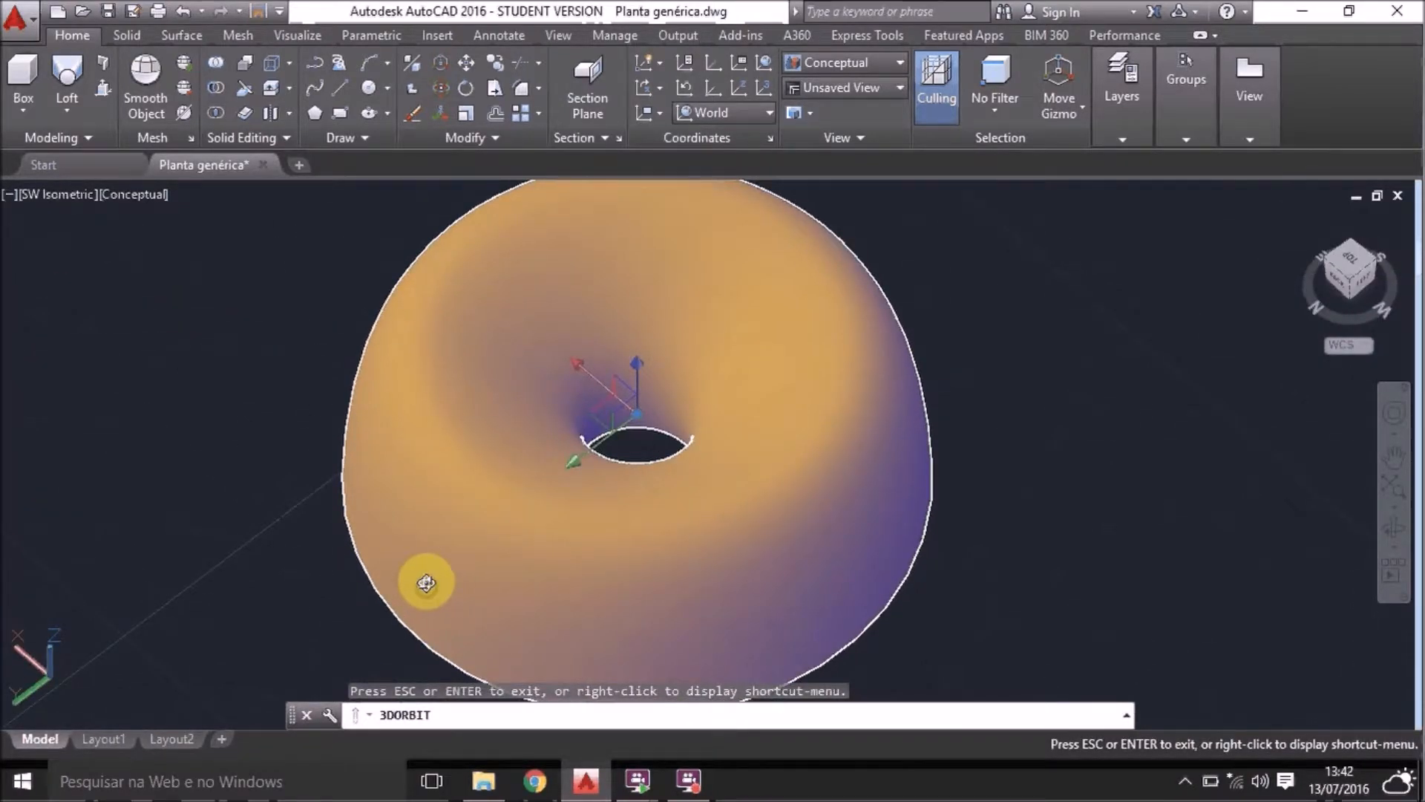
key("Escape")
key("Delete")
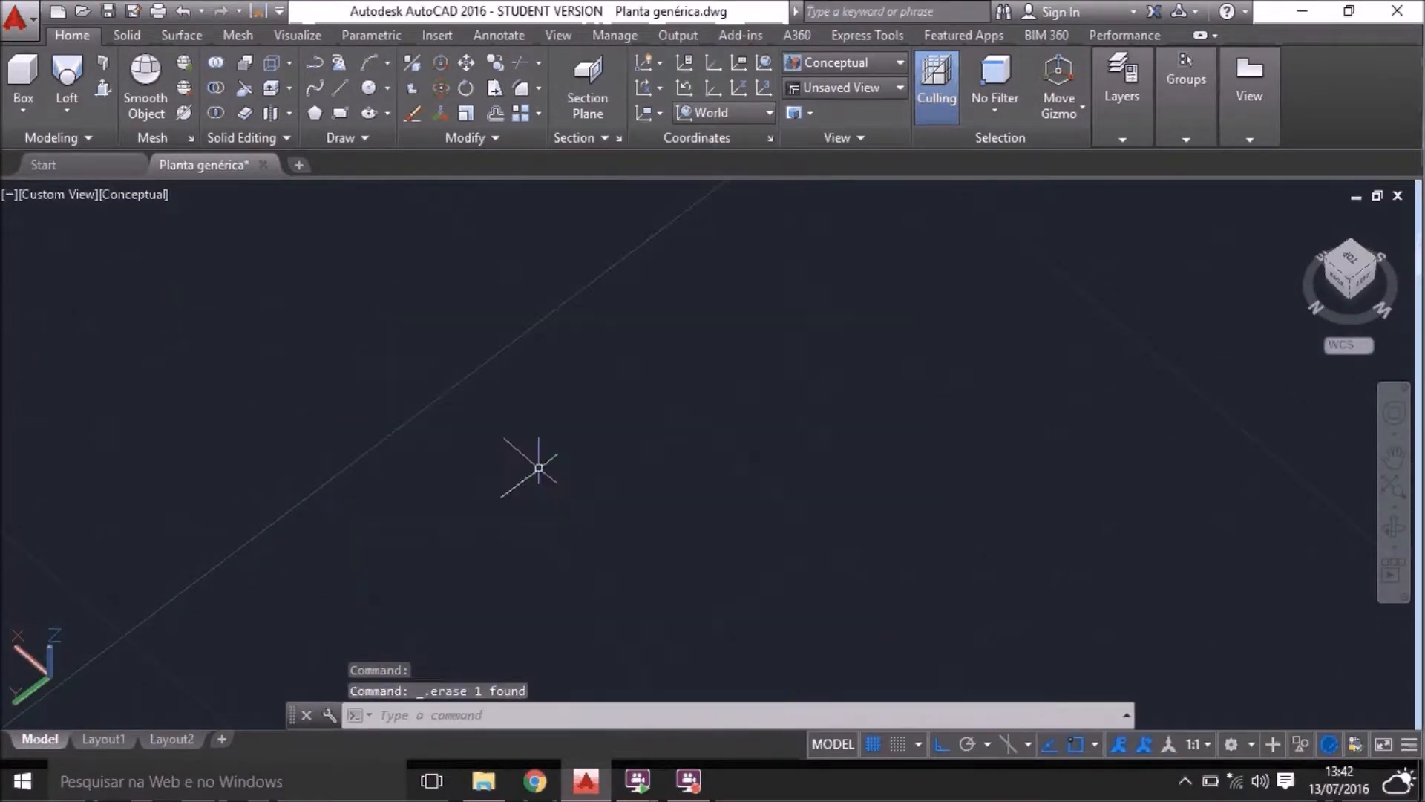
Draw a straight line parallel to the X axis in the empty area beside the walls
scroll(438, 416, "down", 8)
scroll(468, 323, "up", 5)
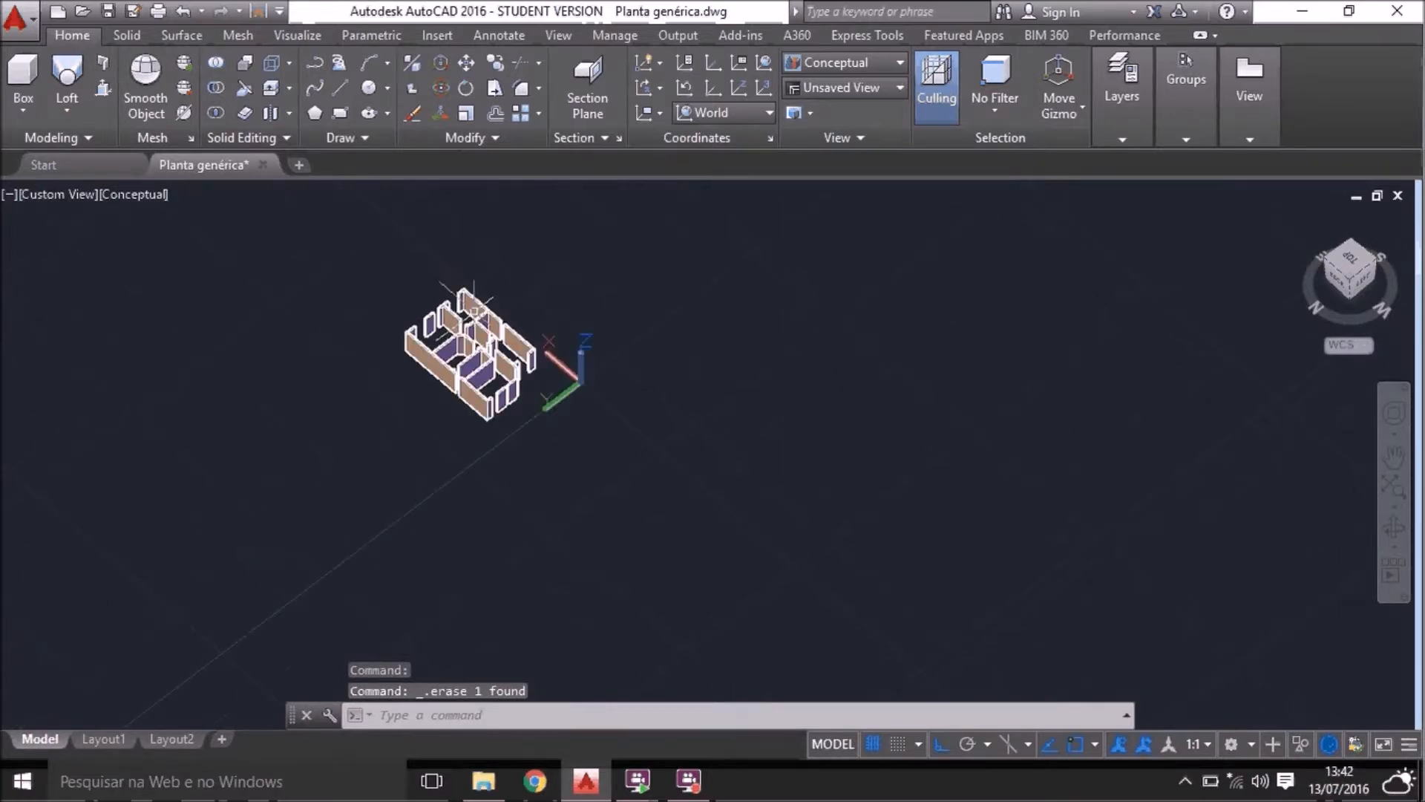
left_click(1394, 529)
left_click_drag(1145, 519, 334, 372)
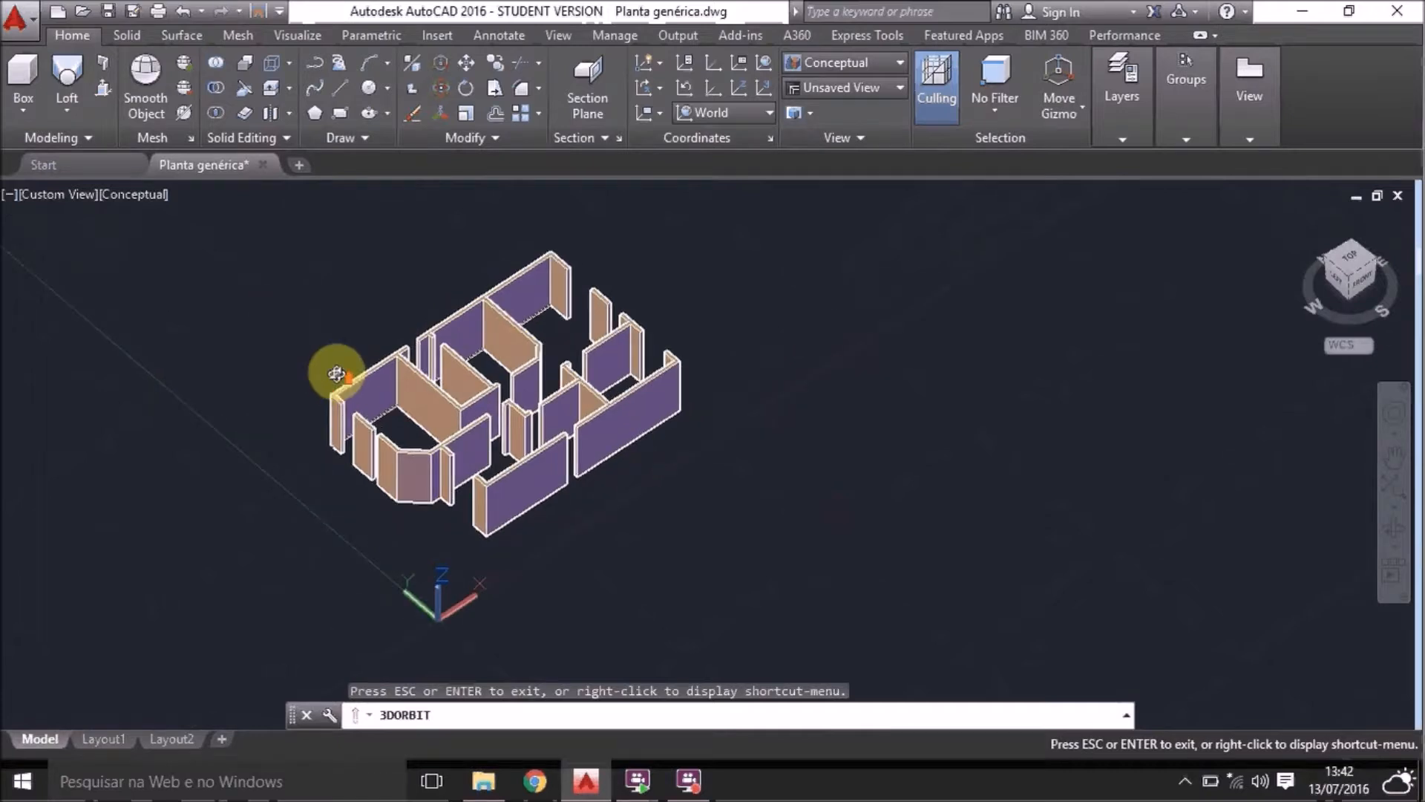
key("Escape")
left_click(65, 109)
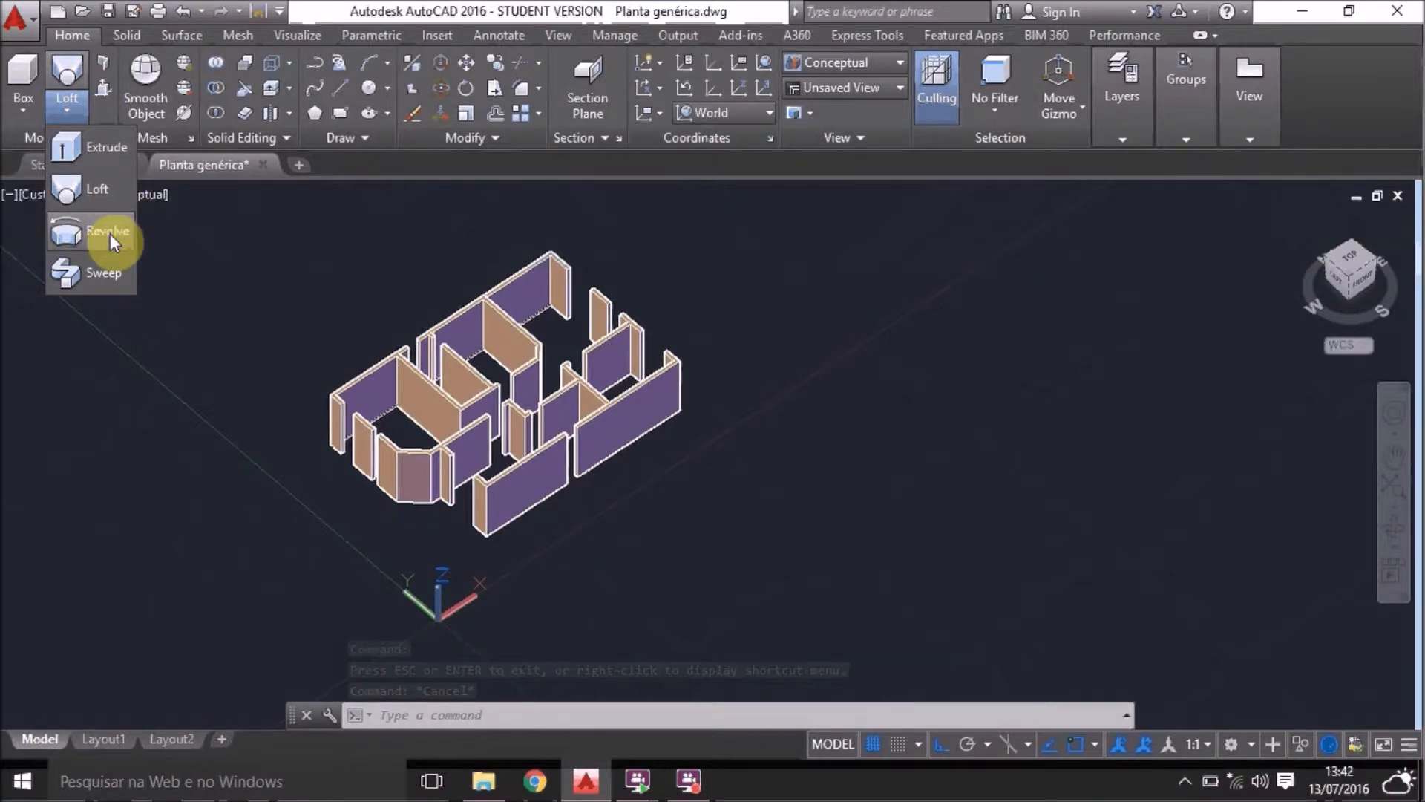
left_click(352, 91)
left_click(841, 467)
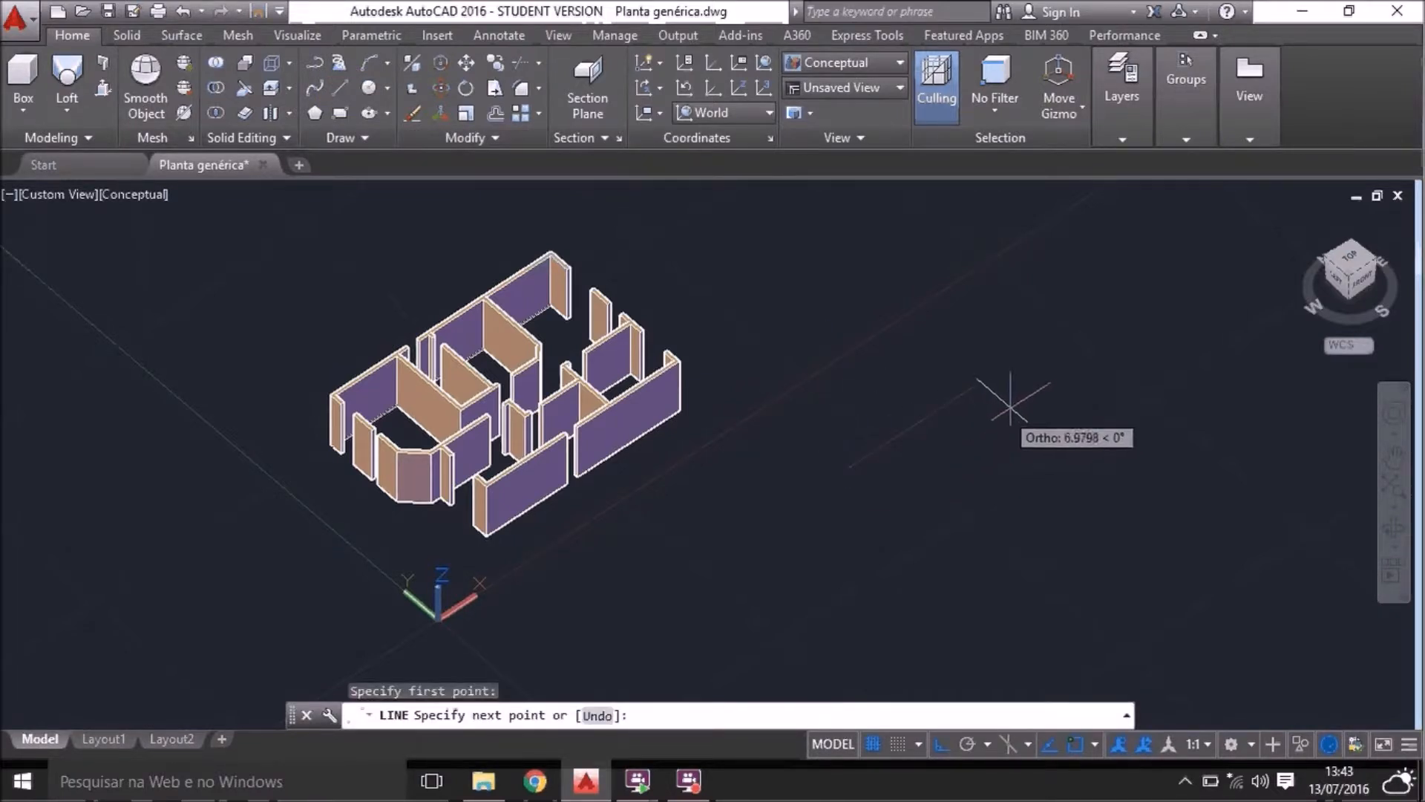
left_click(1040, 379)
key("Escape")
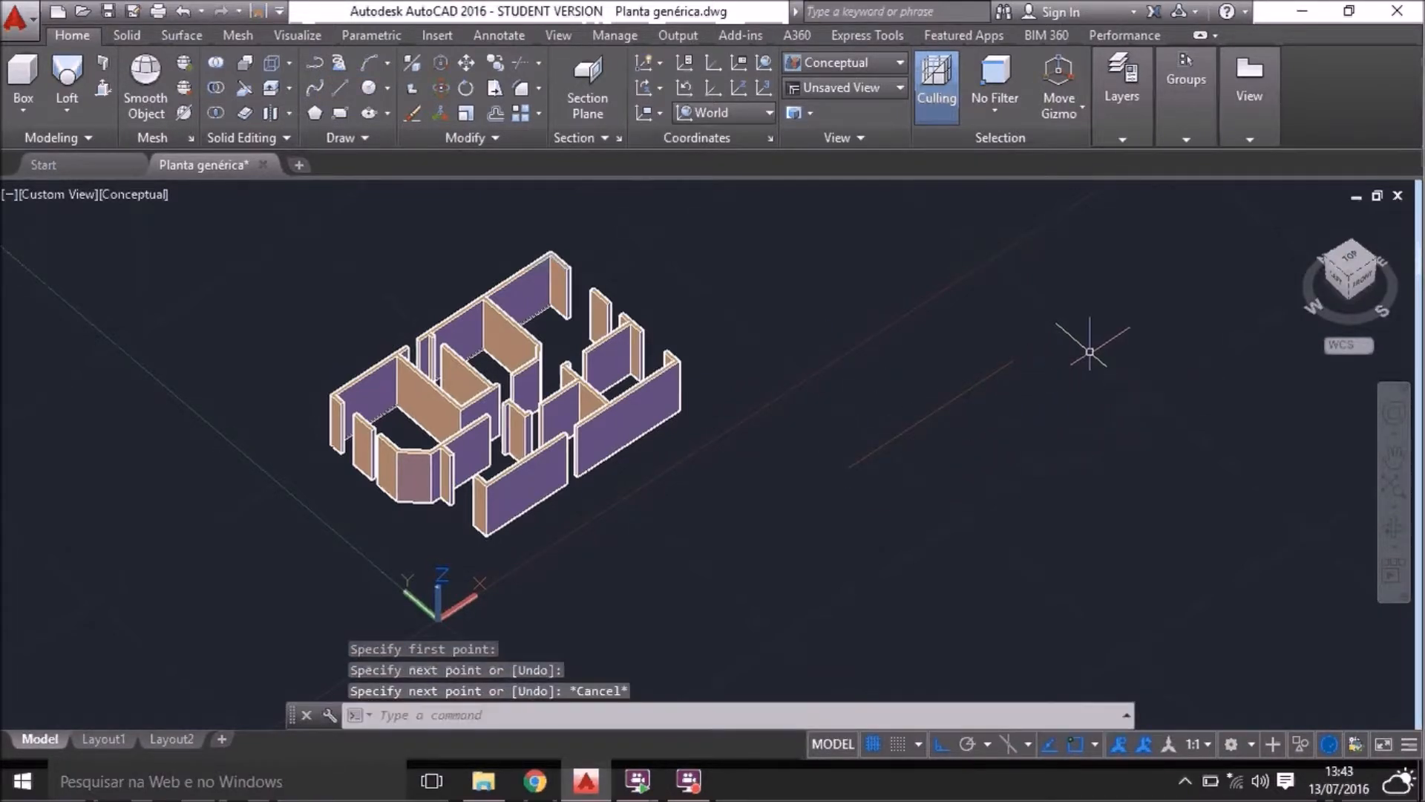
scroll(1006, 398, "up", 4)
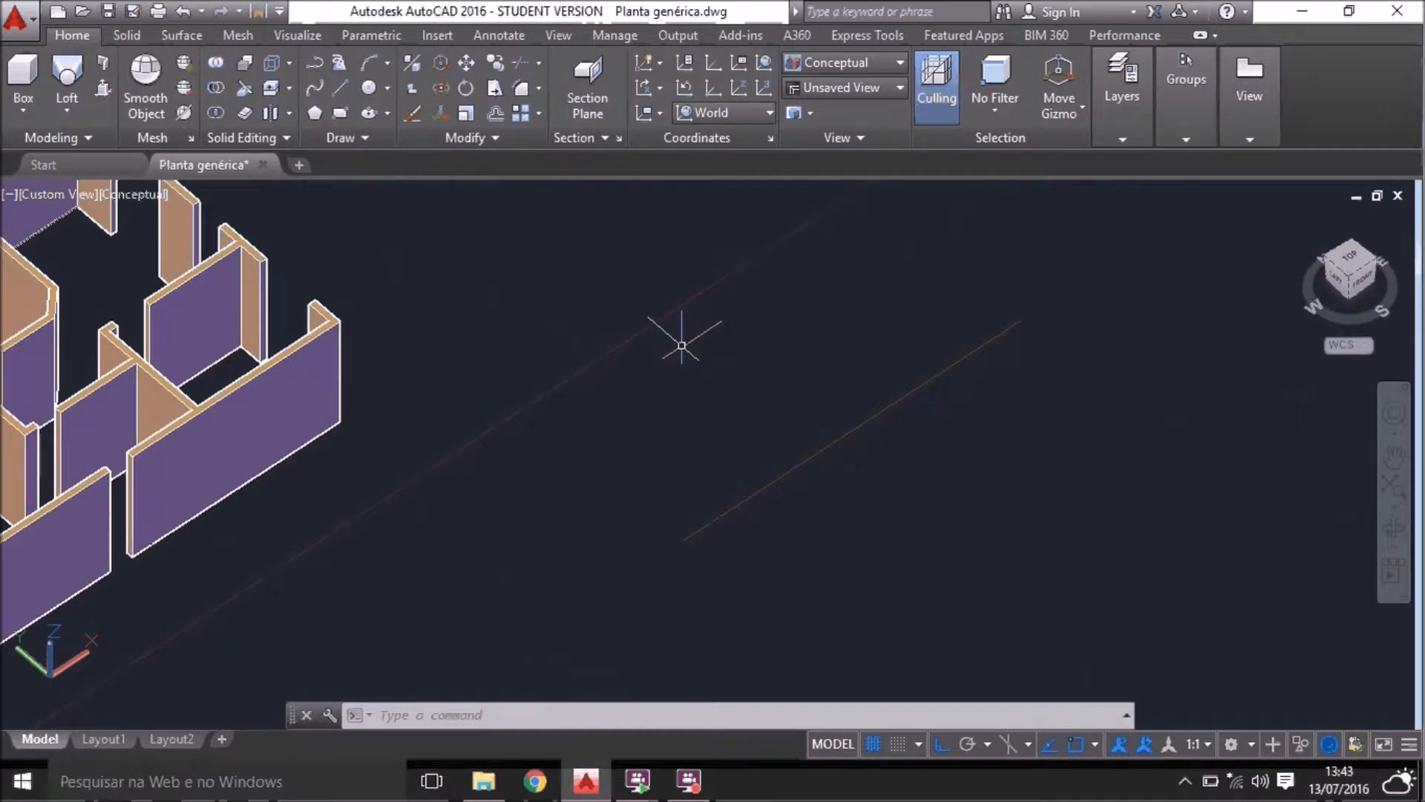
type("SPLINE")
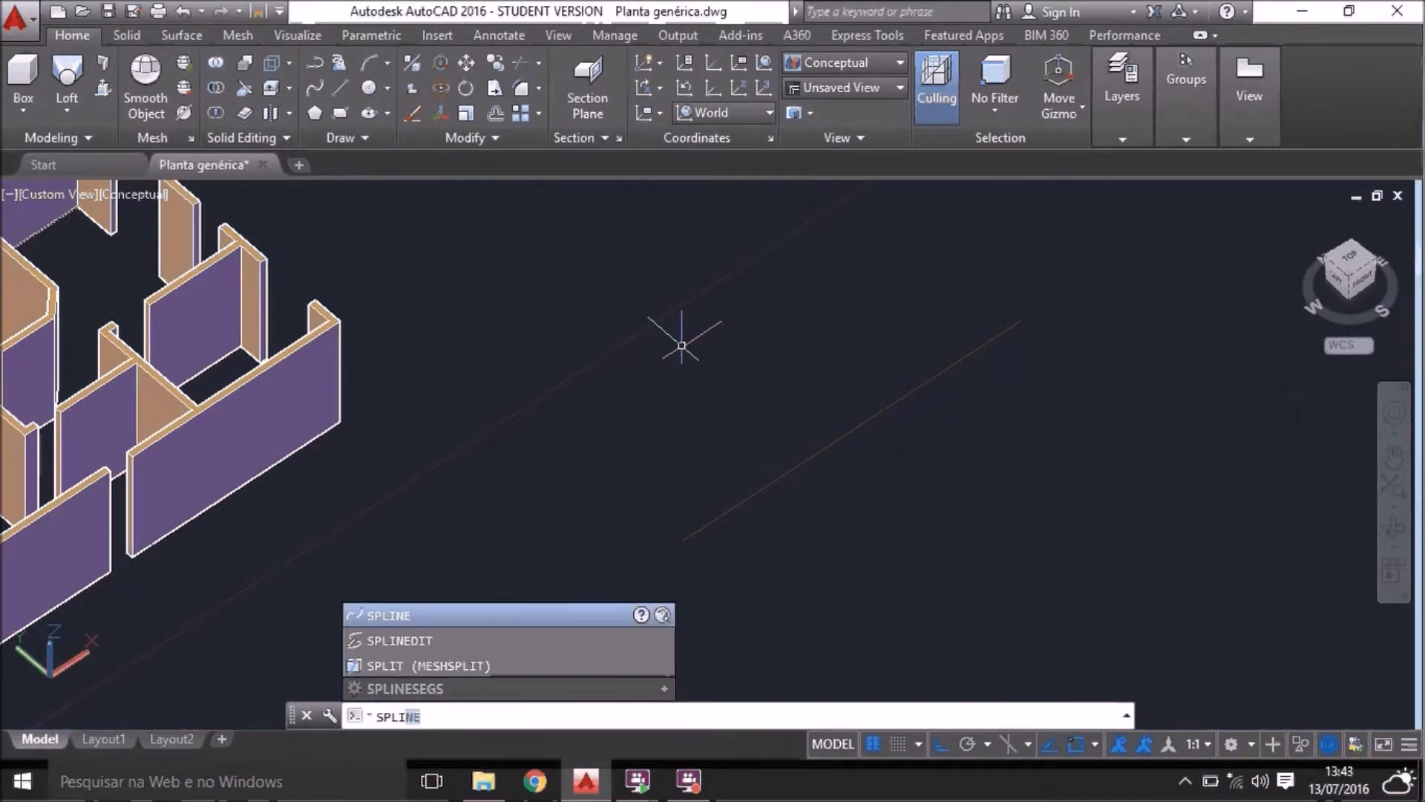
key("Return")
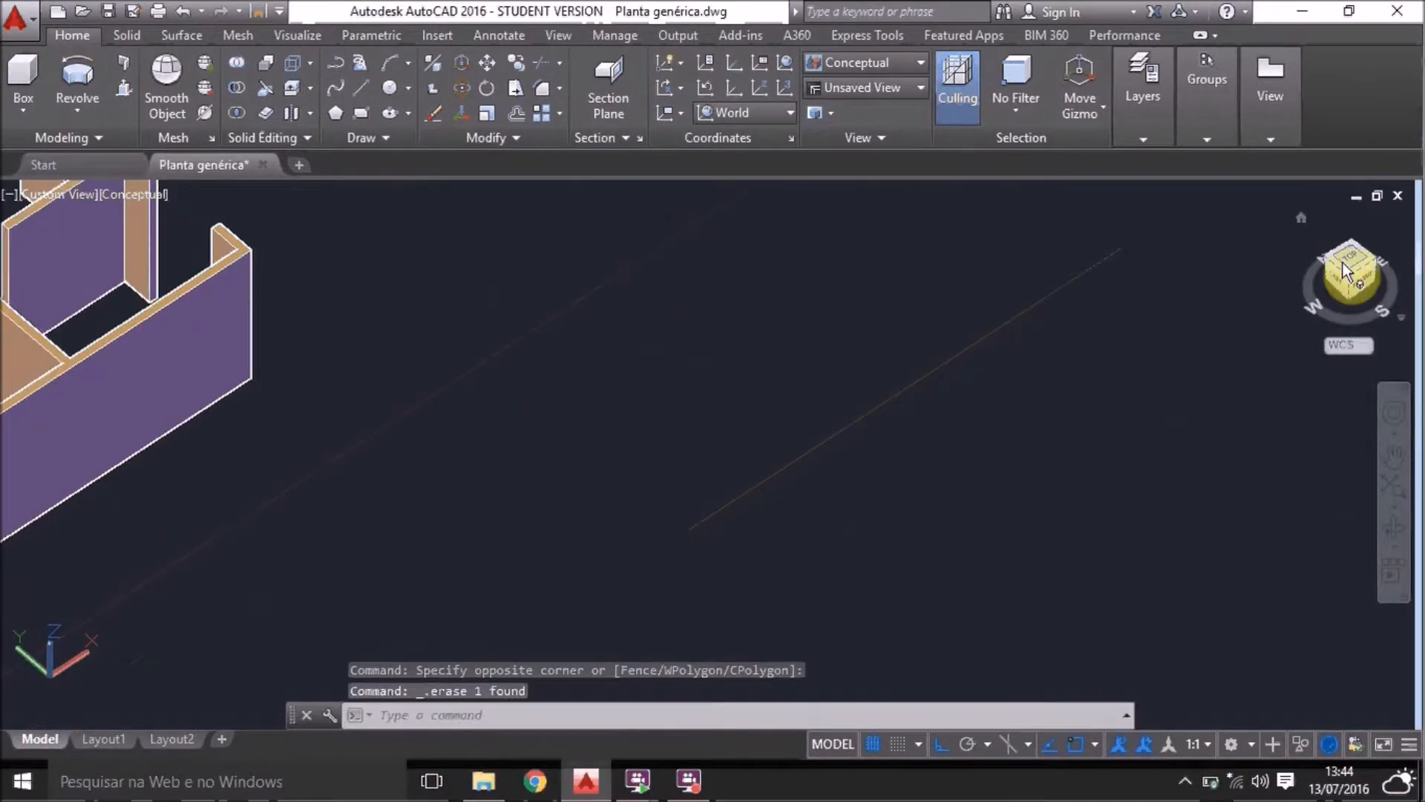
Draw an irregular closed loop with the Spline command below the straight line, working in the top view
left_click(1342, 262)
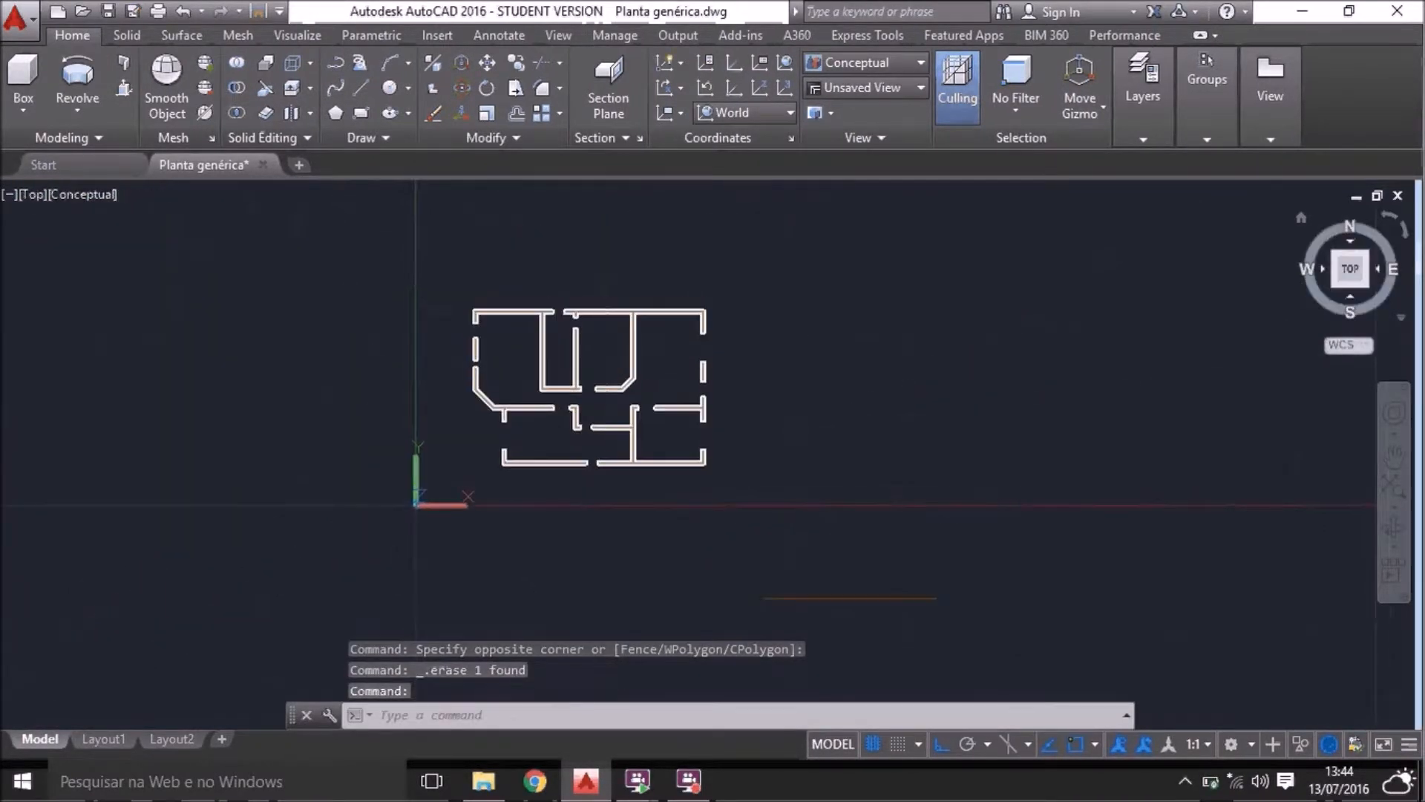
middle_click_drag(872, 620, 871, 483)
scroll(876, 473, "up", 3)
scroll(876, 474, "up", 1)
left_click(1331, 269)
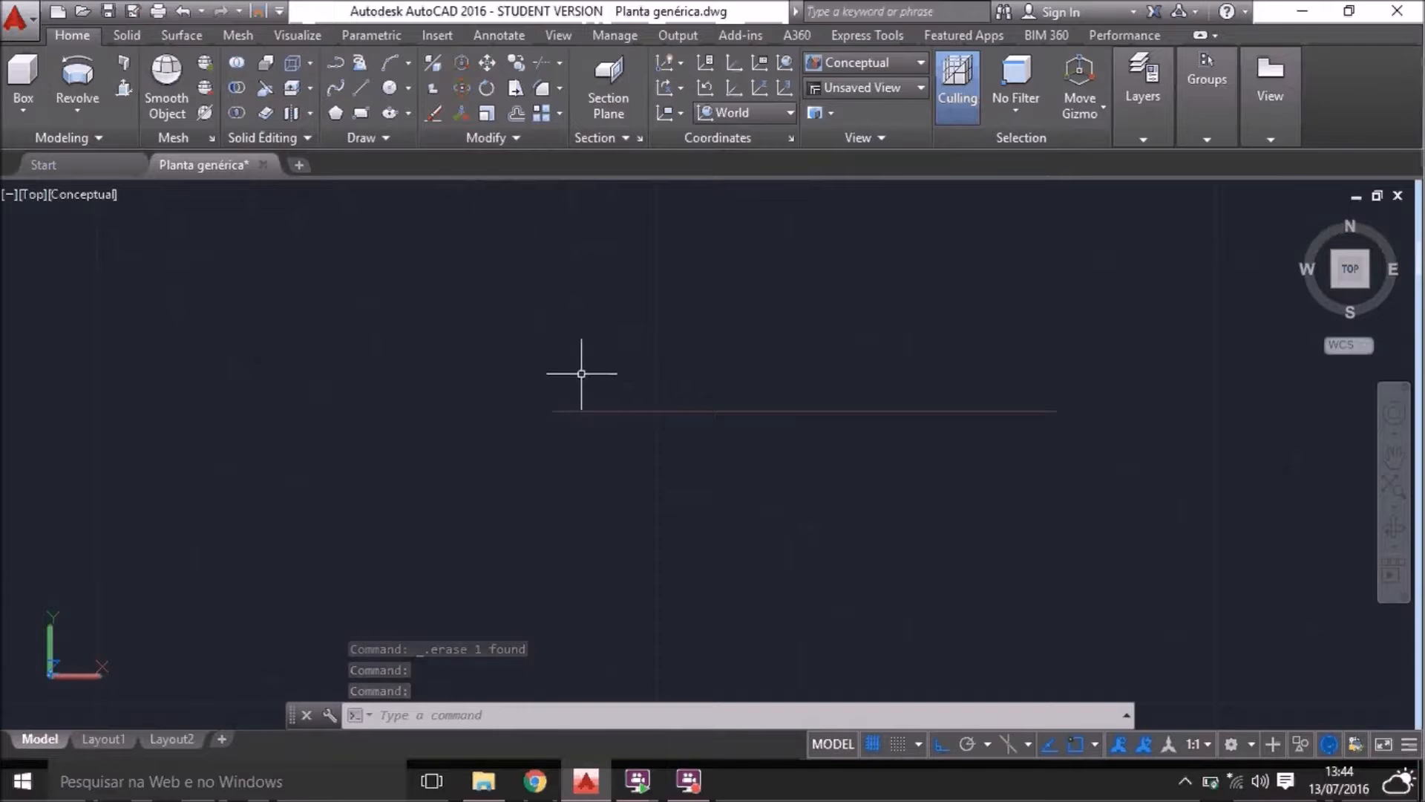
type("SPLINE")
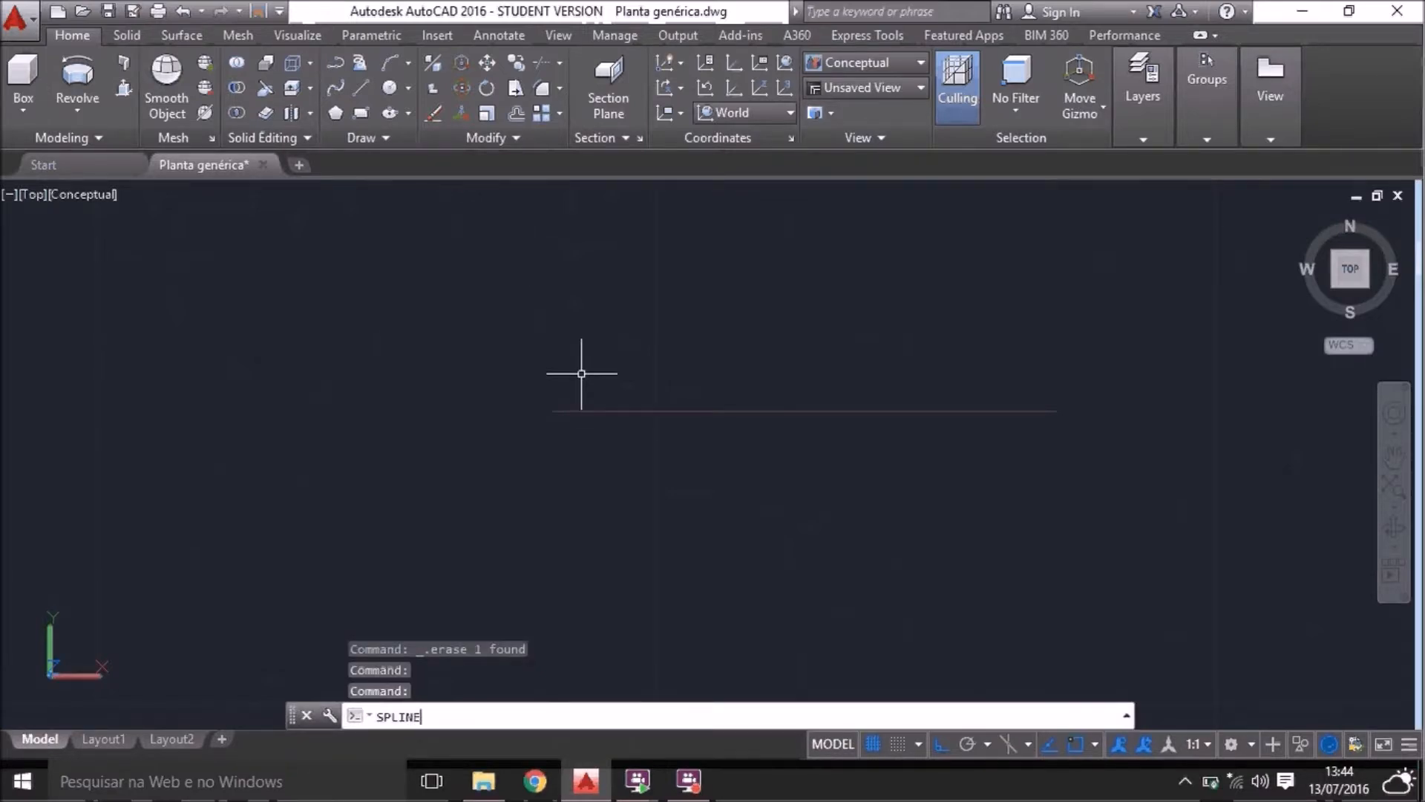
key("Return")
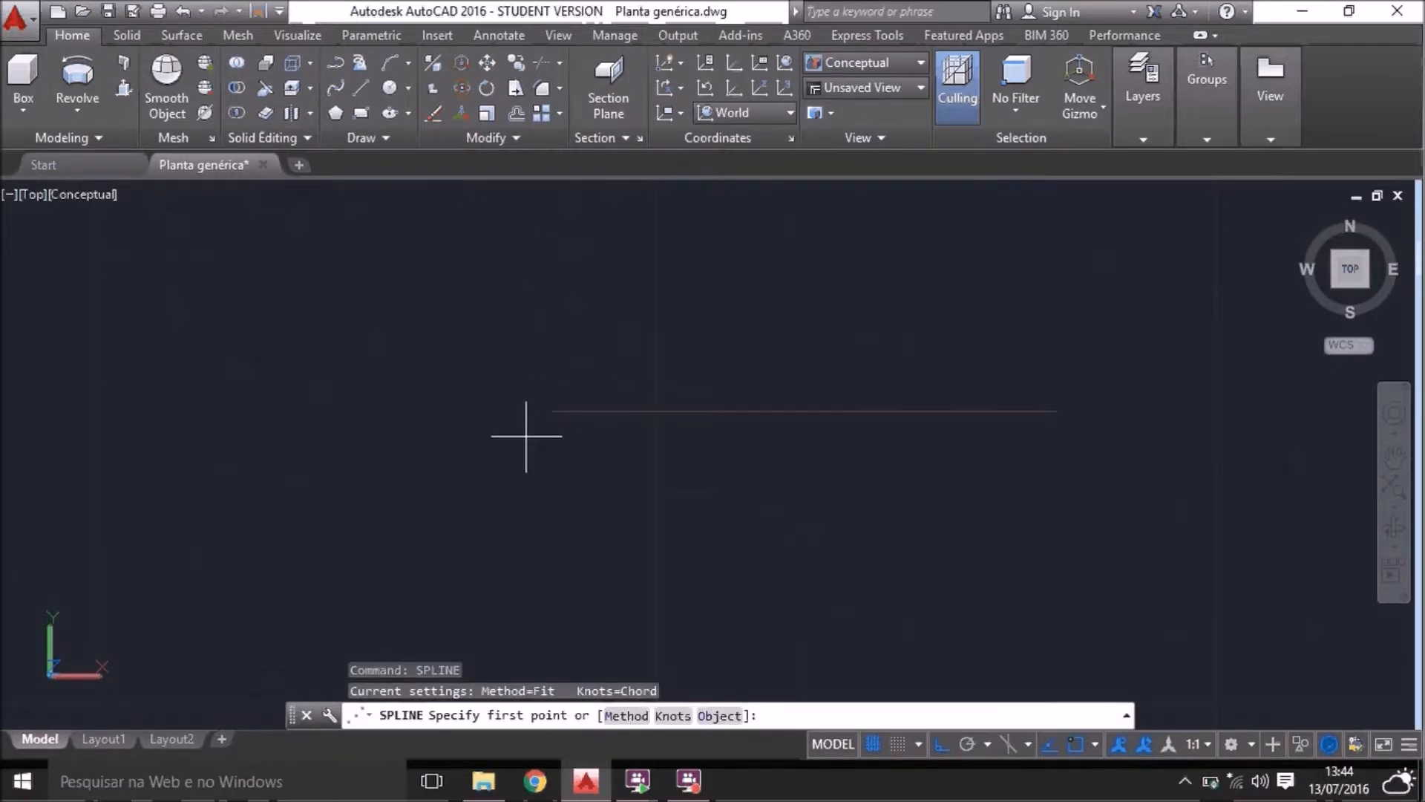
left_click(601, 461)
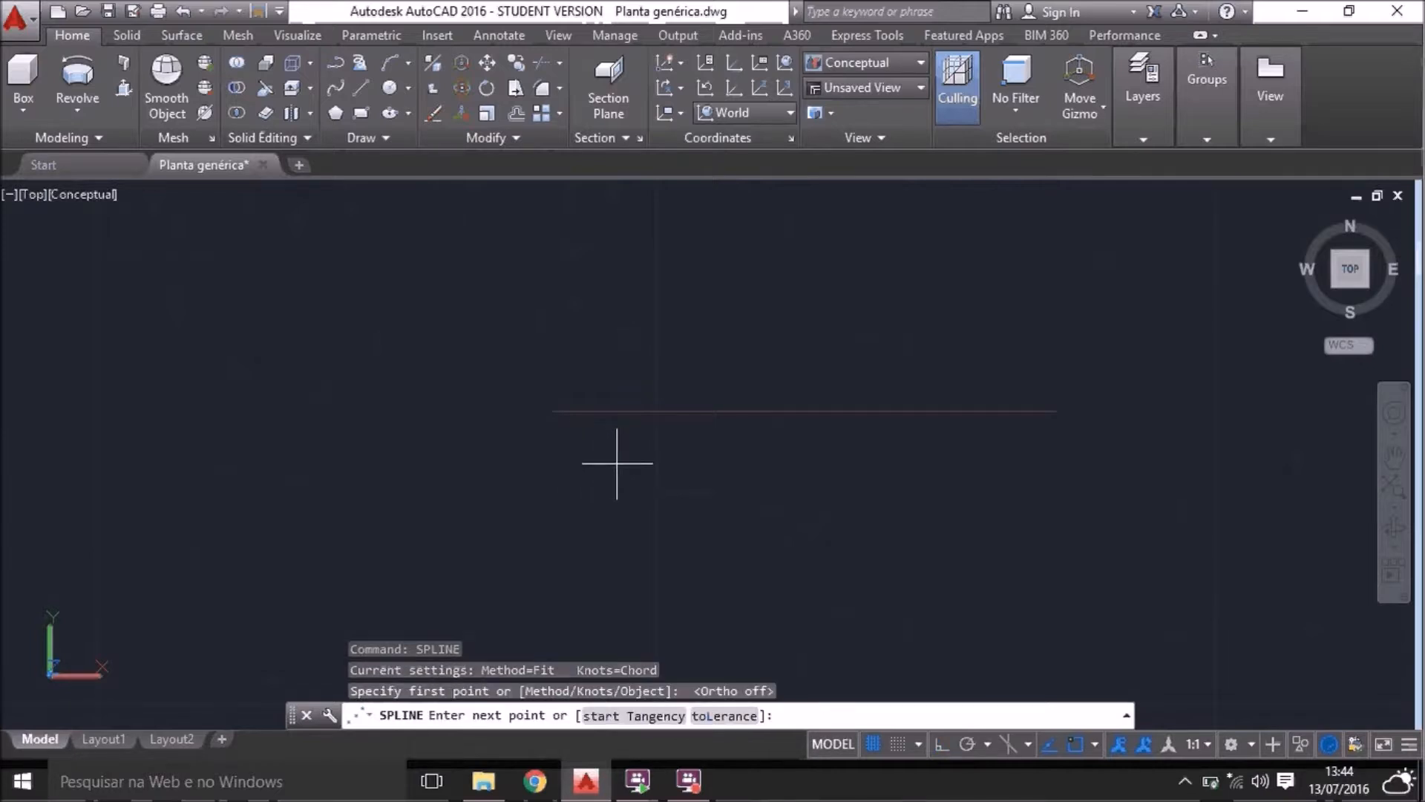
left_click(568, 509)
left_click(622, 546)
left_click(648, 585)
left_click(670, 596)
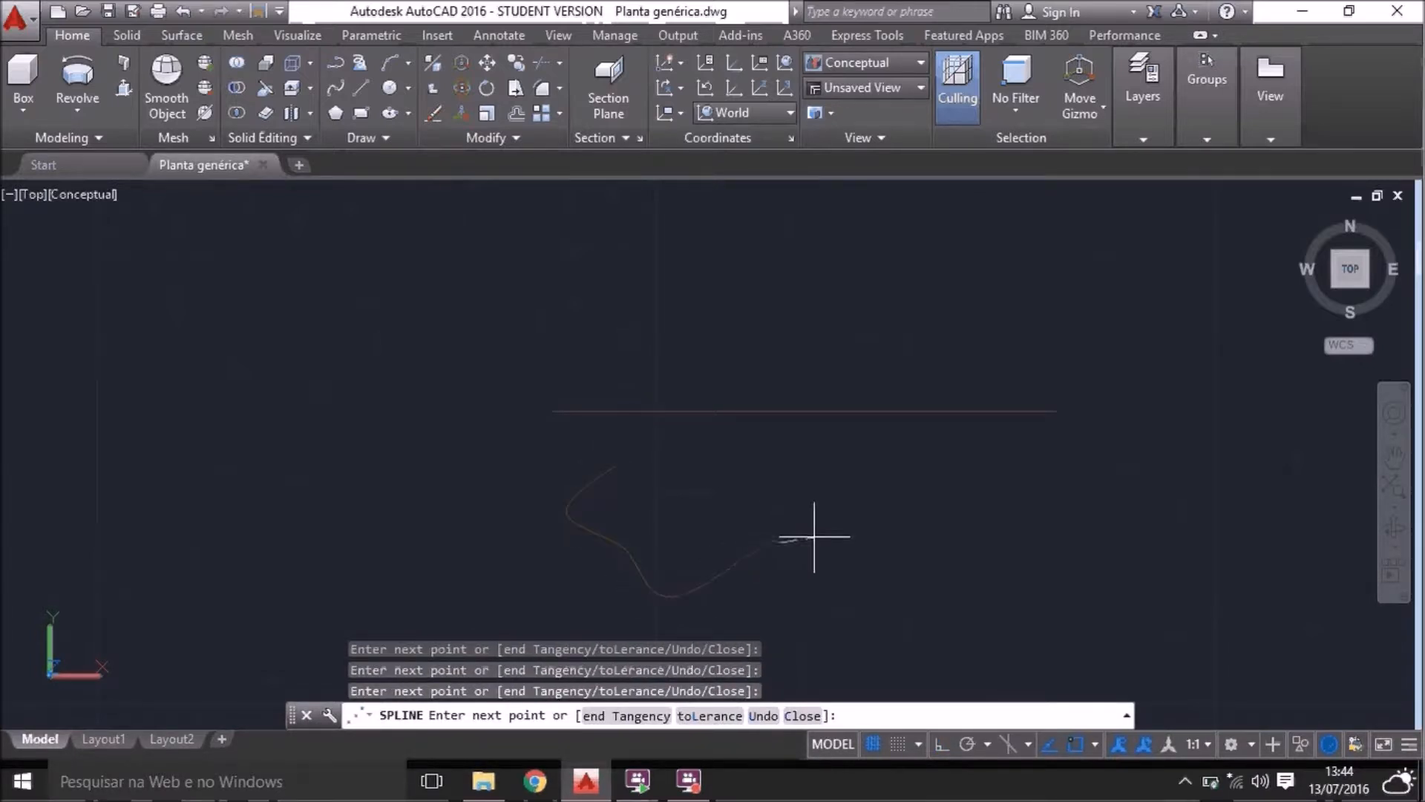
left_click(771, 473)
left_click(694, 523)
left_click(618, 465)
key("Return")
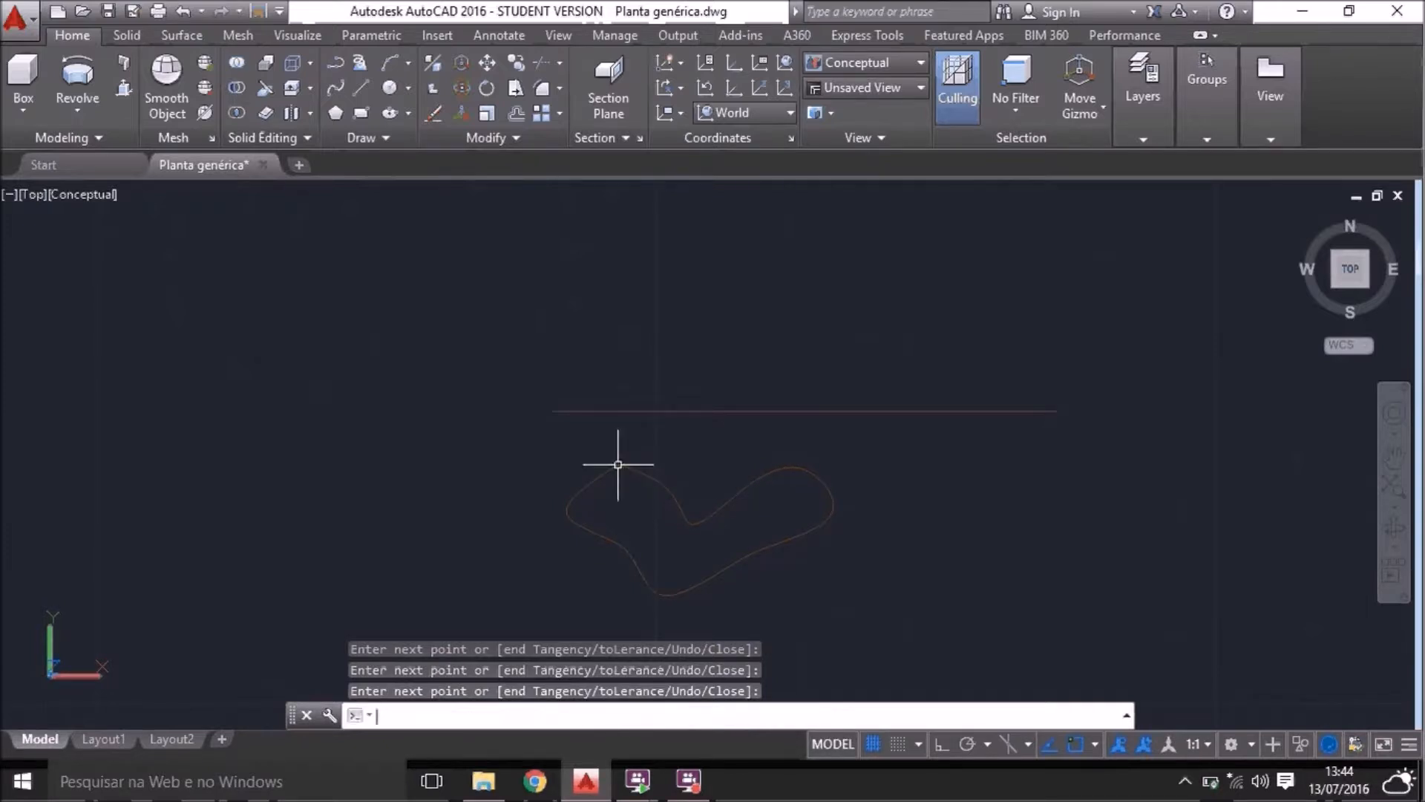
Close the gap in the spline by stretching its loose end onto its start point
scroll(604, 478, "up", 10)
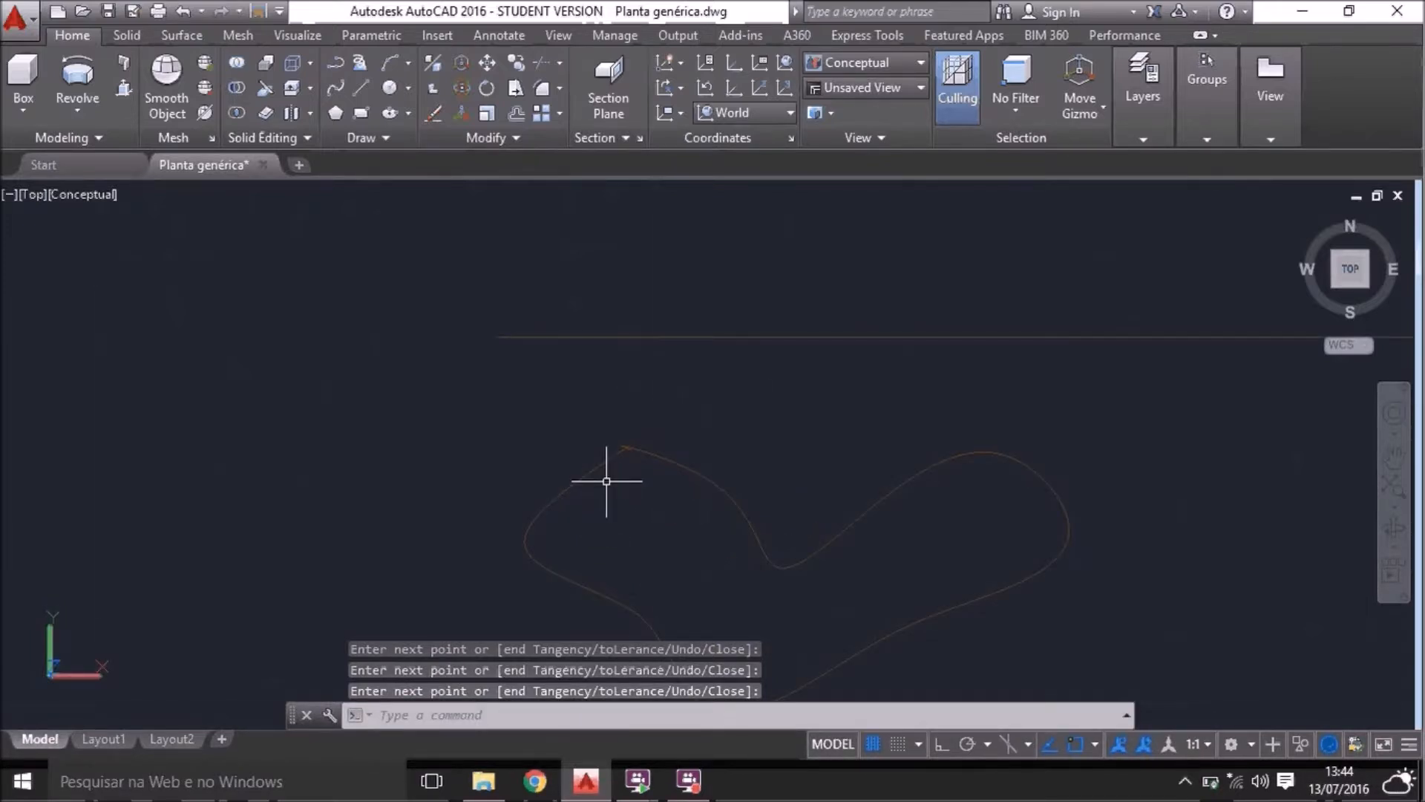
left_click(684, 413)
scroll(698, 416, "up", 2)
left_click(743, 424)
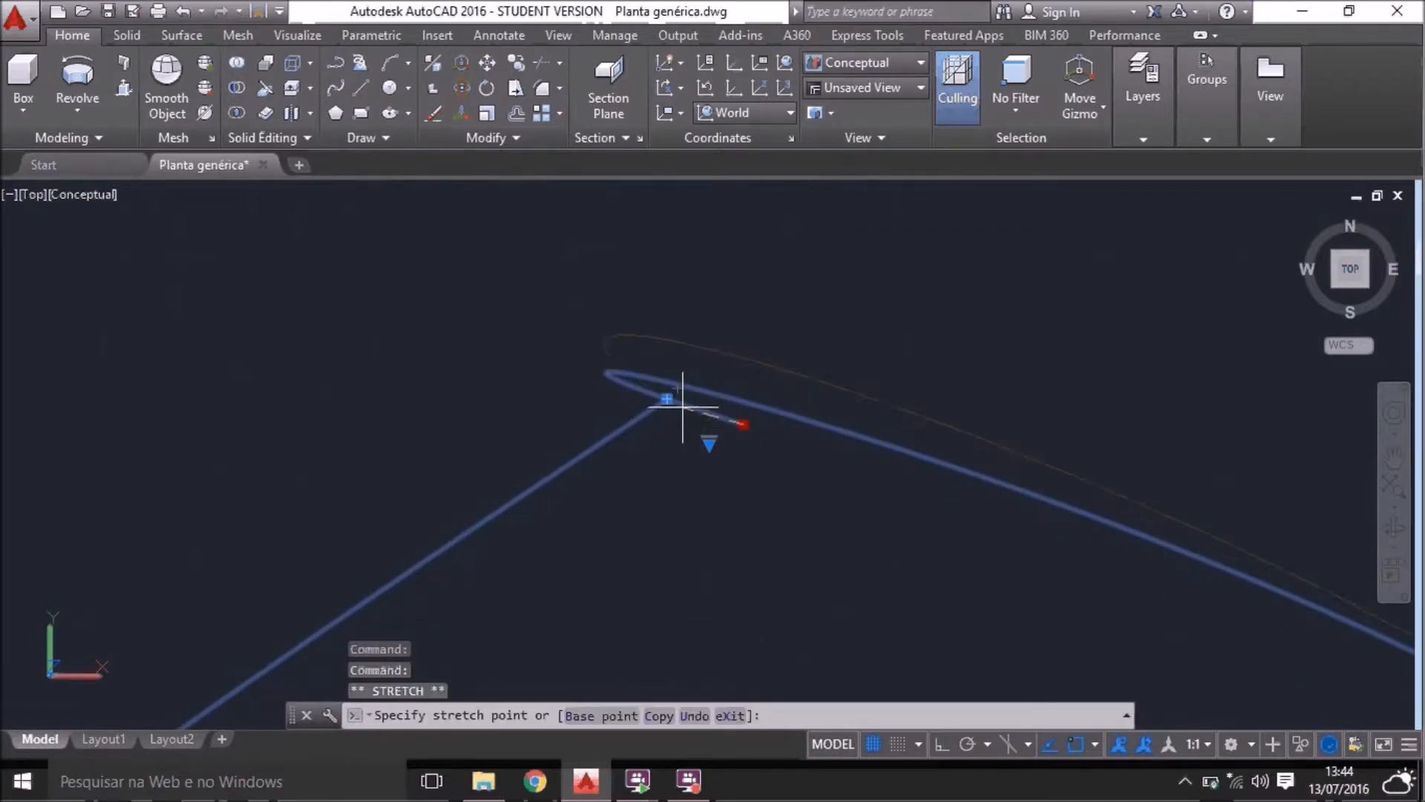
left_click(667, 399)
double_click(746, 424)
scroll(746, 424, "down", 5)
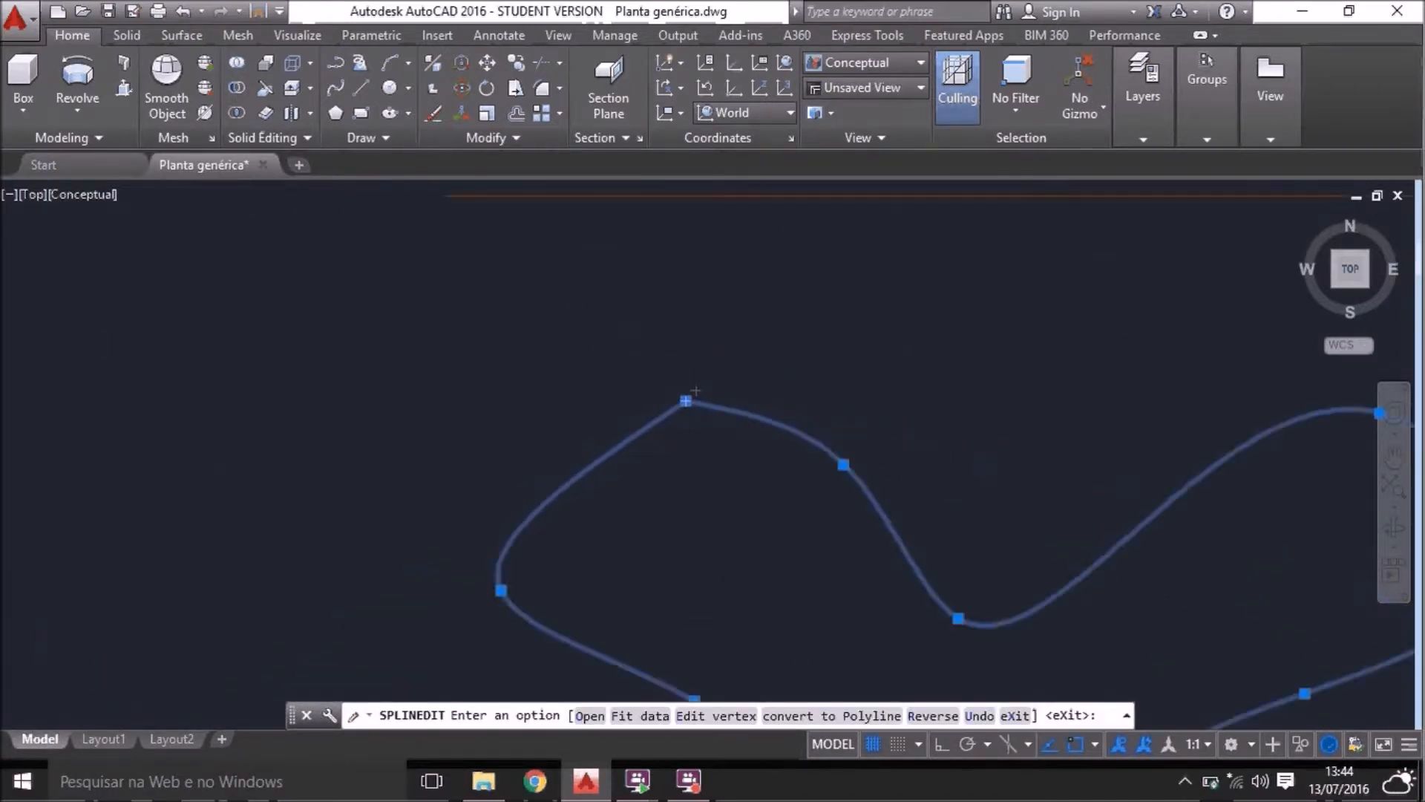
key("Escape")
scroll(688, 402, "up", 10)
scroll(645, 399, "down", 12)
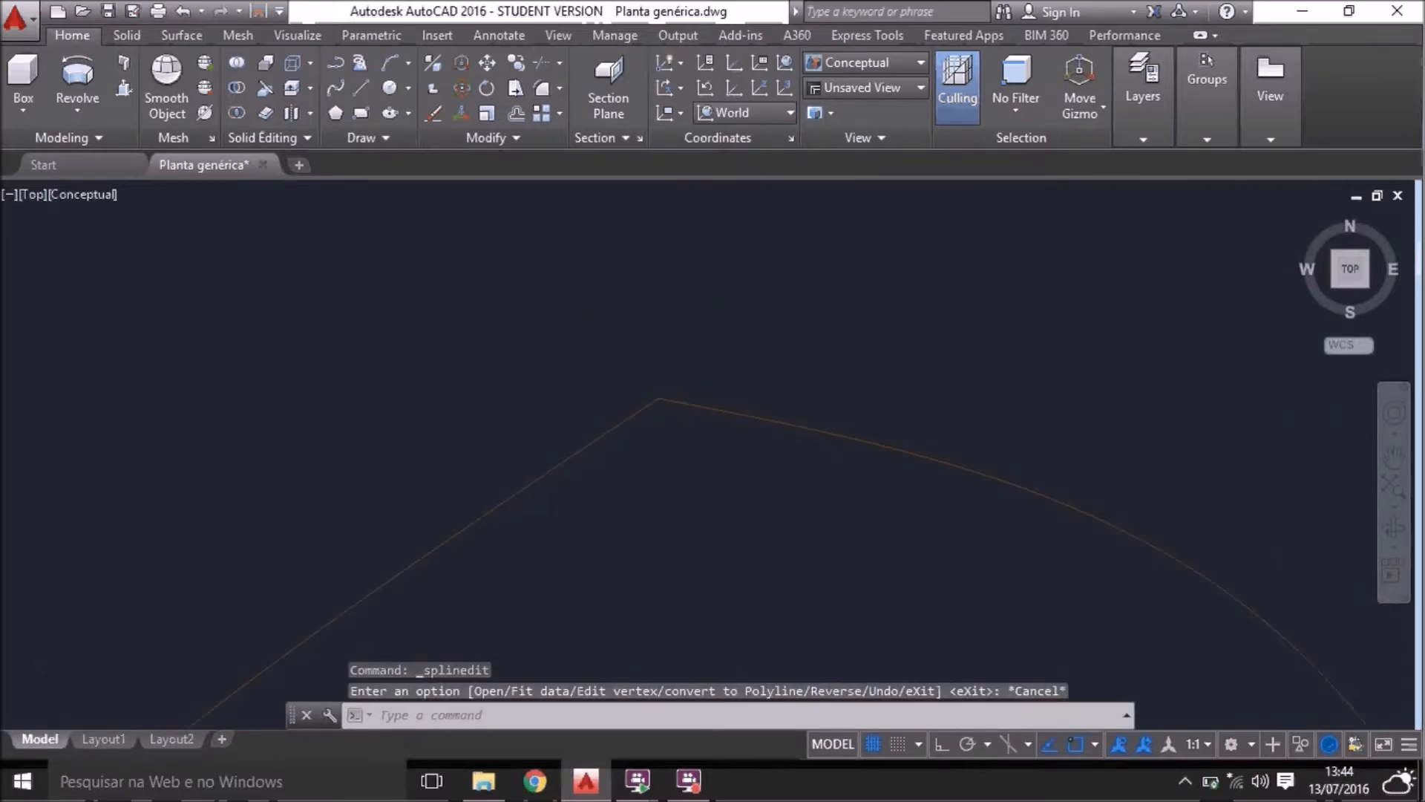
Revolve the closed spline by 76 degrees, defining the axis with the two endpoints of the straight line
left_click(970, 484)
left_click(759, 300)
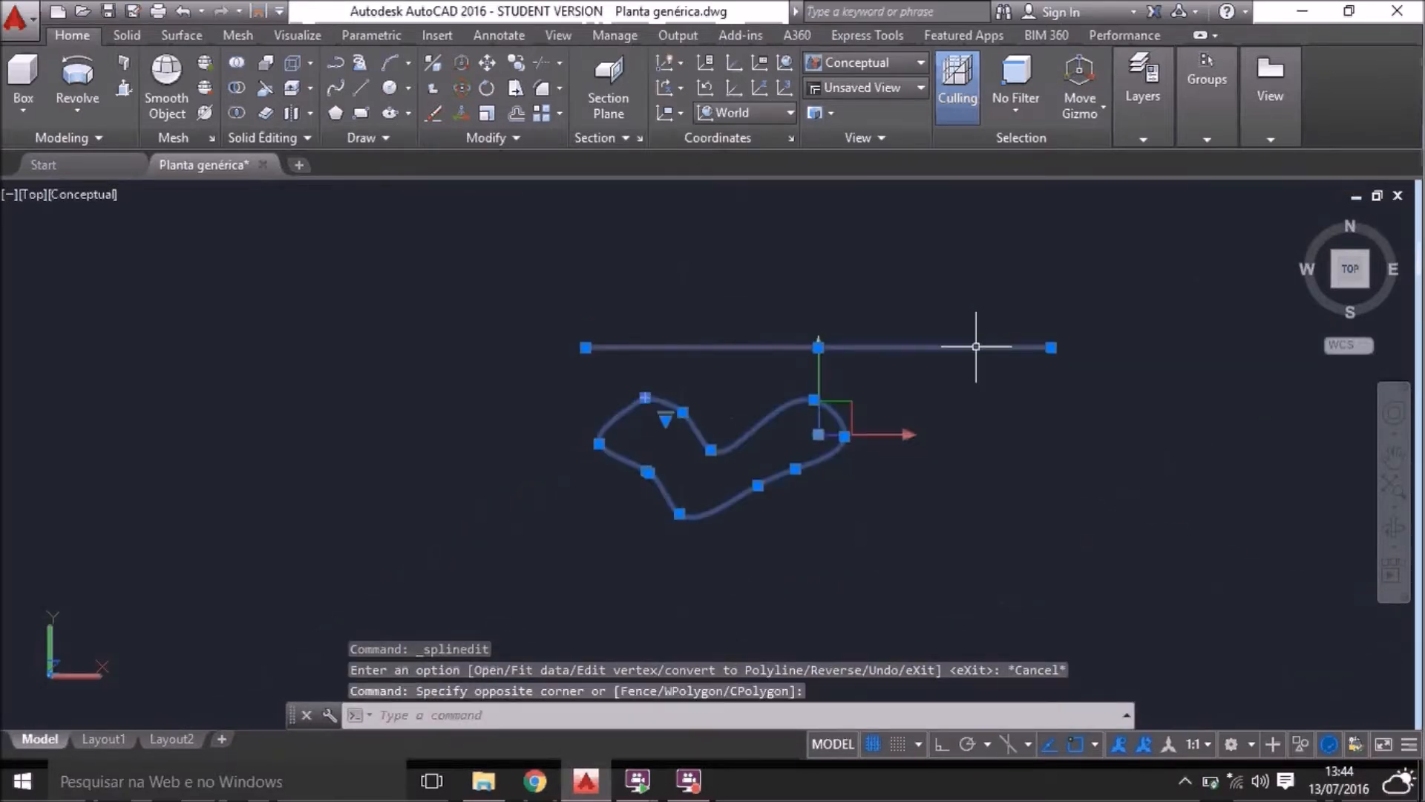
left_click(1395, 528)
left_click_drag(916, 569, 698, 430)
key("Escape")
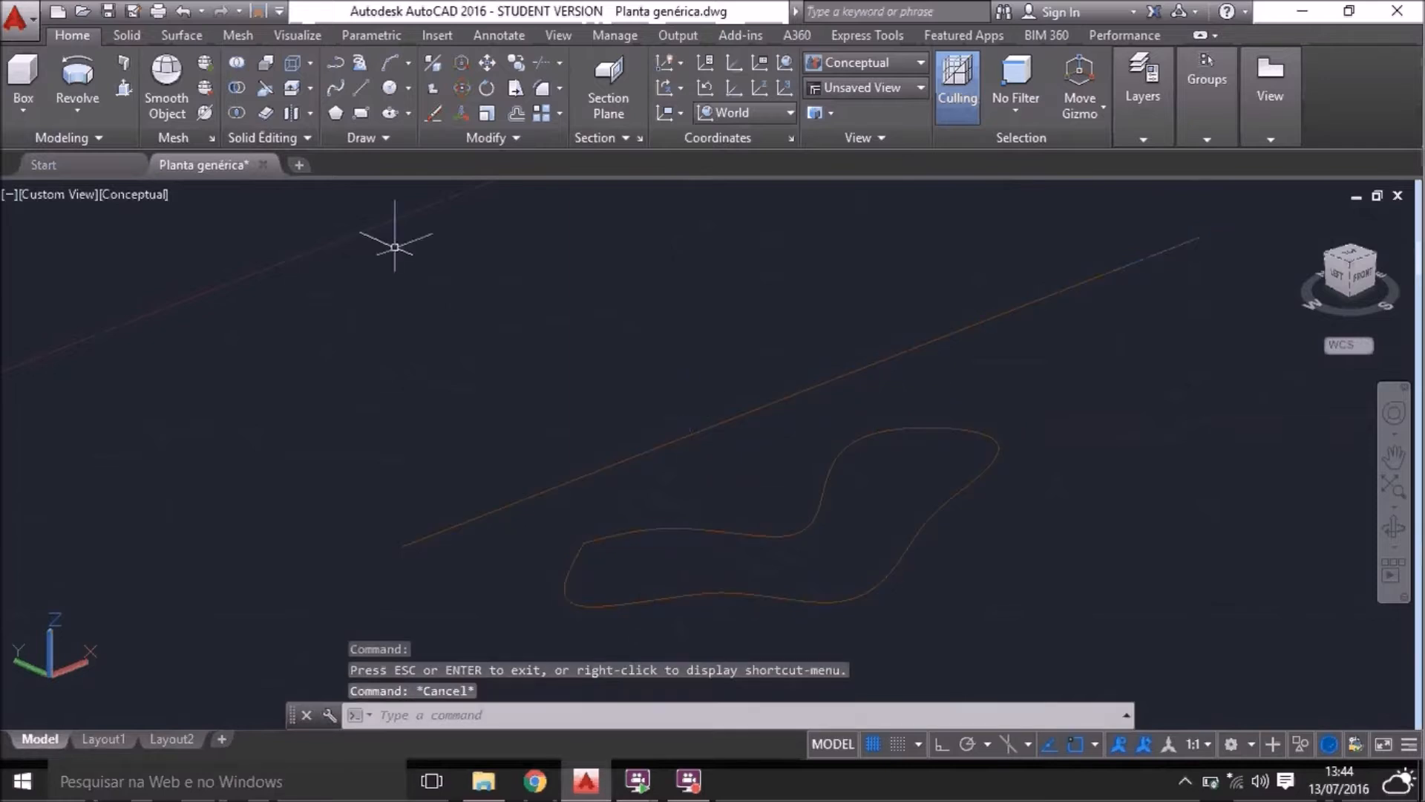
left_click(77, 77)
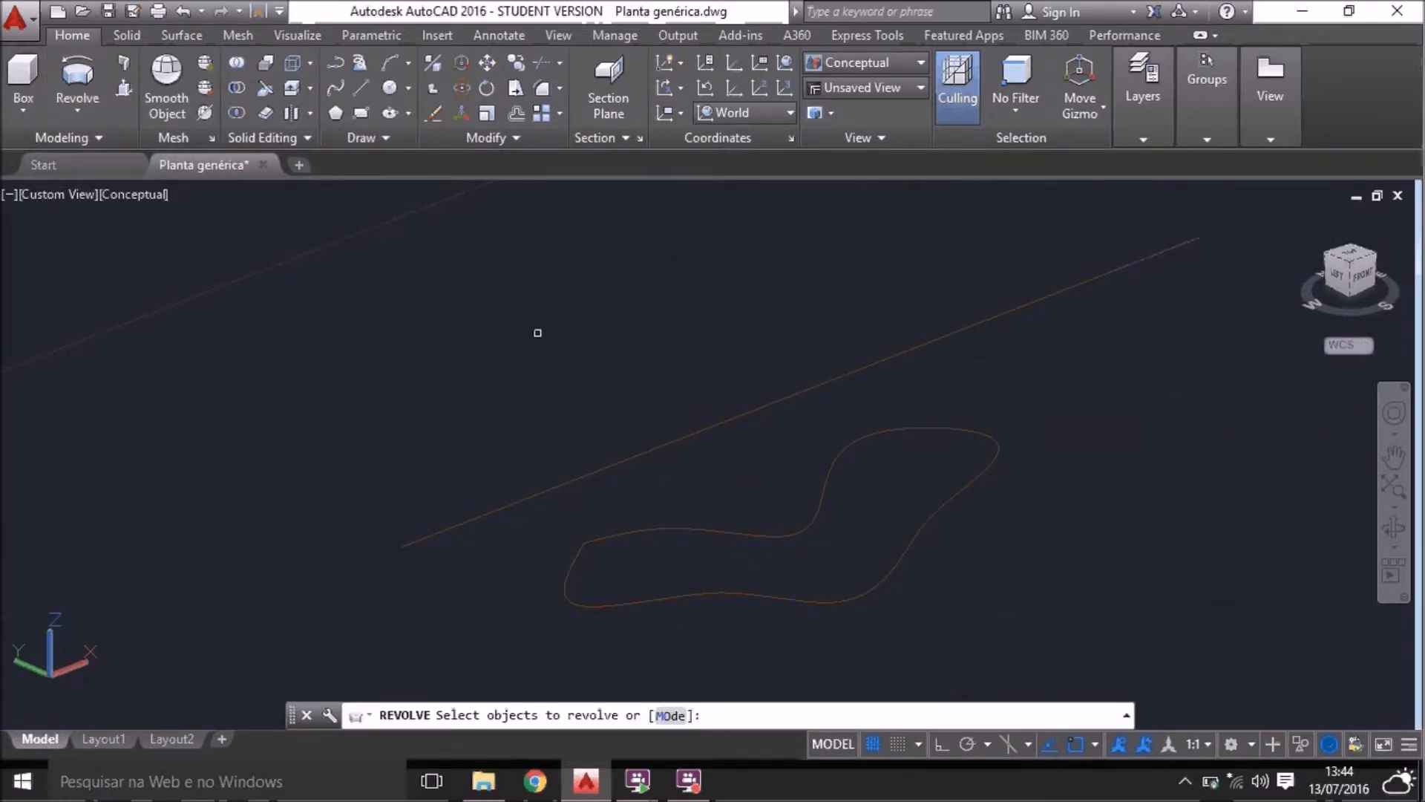
left_click(671, 527)
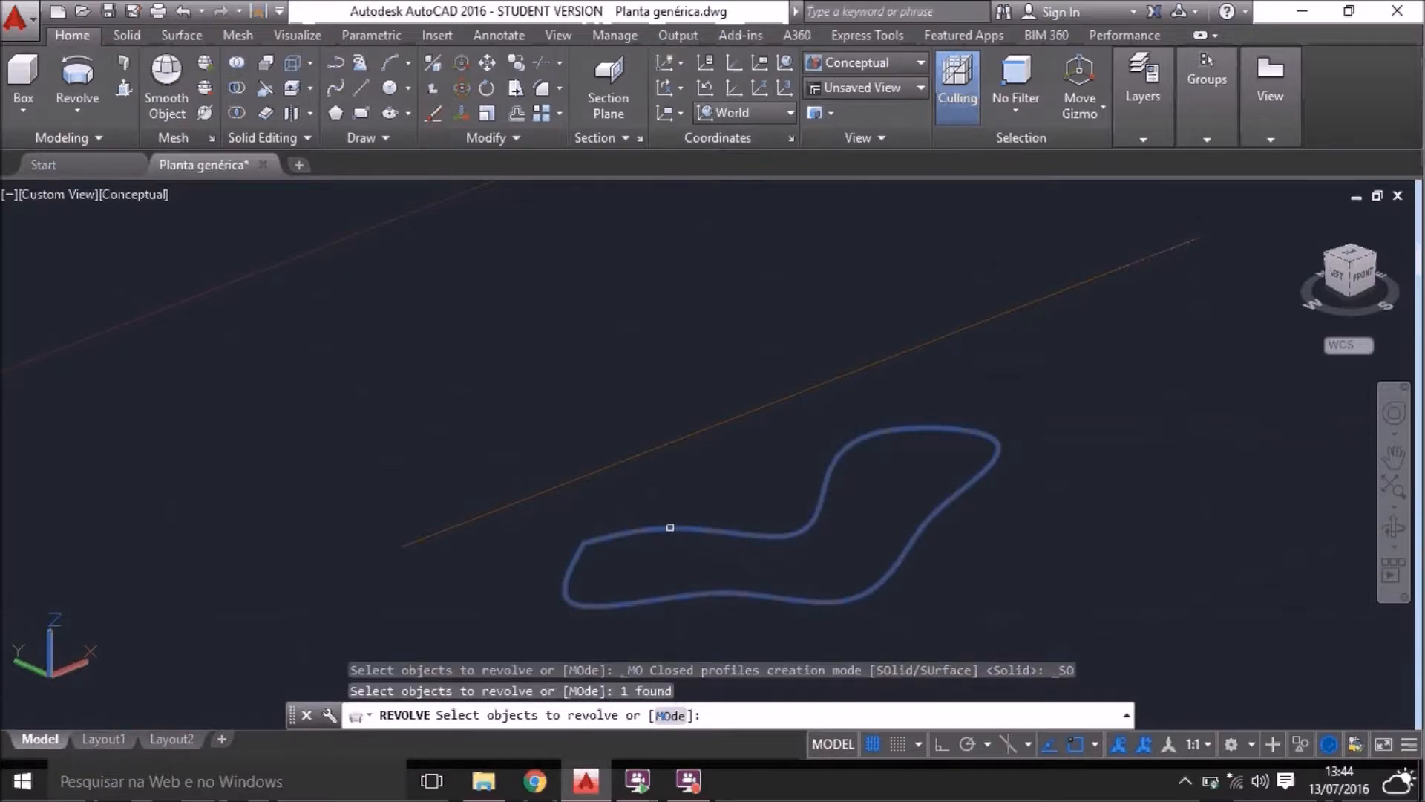
key("Return")
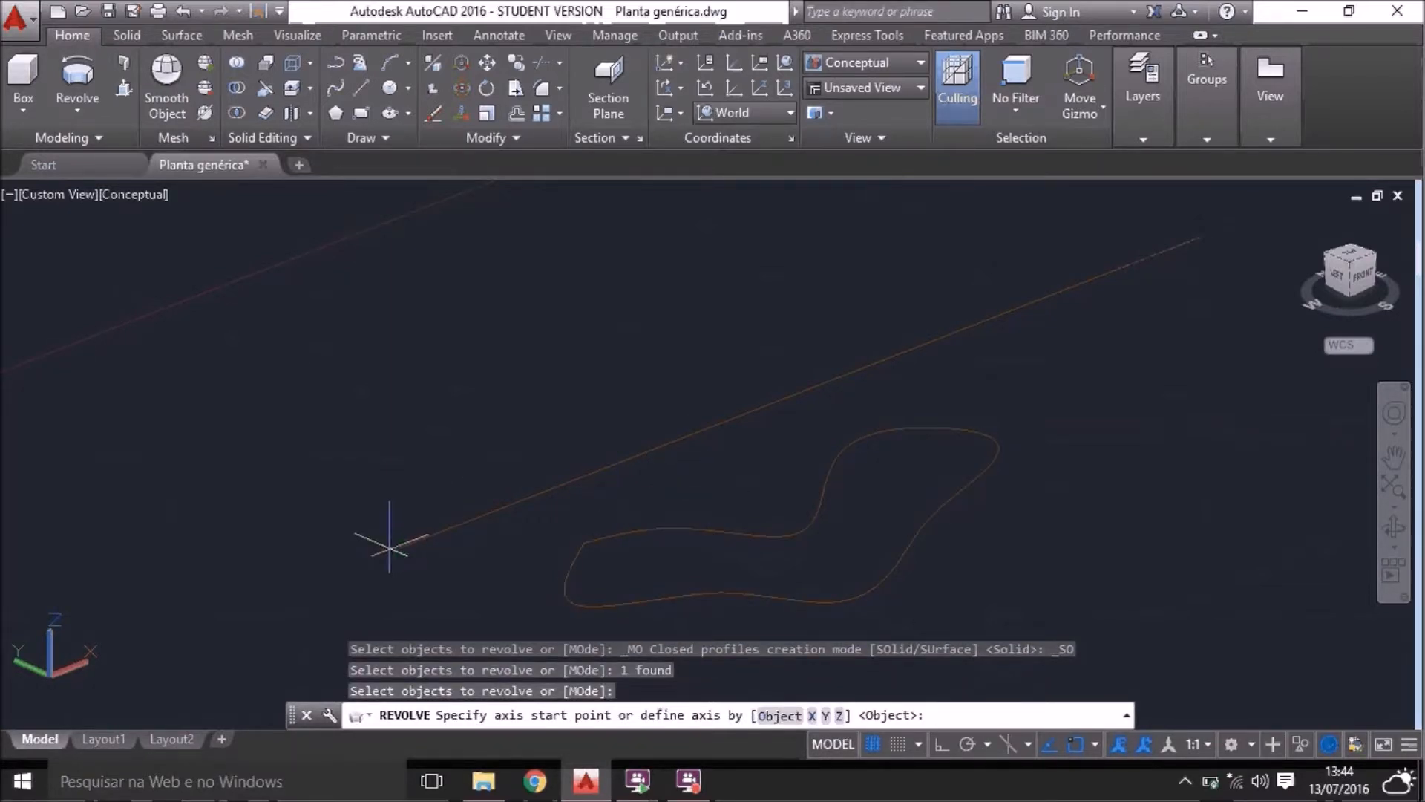
left_click(401, 546)
scroll(236, 563, "down", 2)
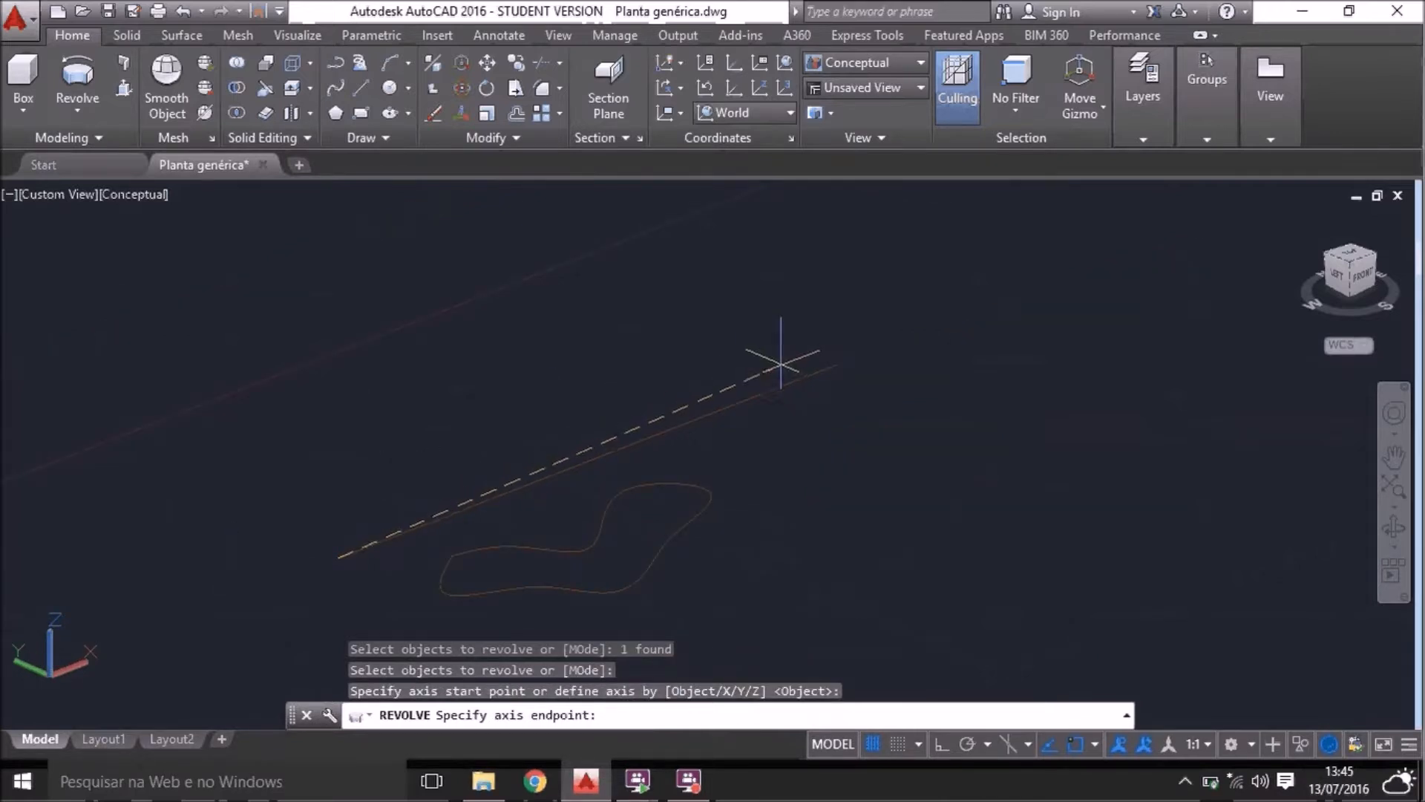
left_click(838, 365)
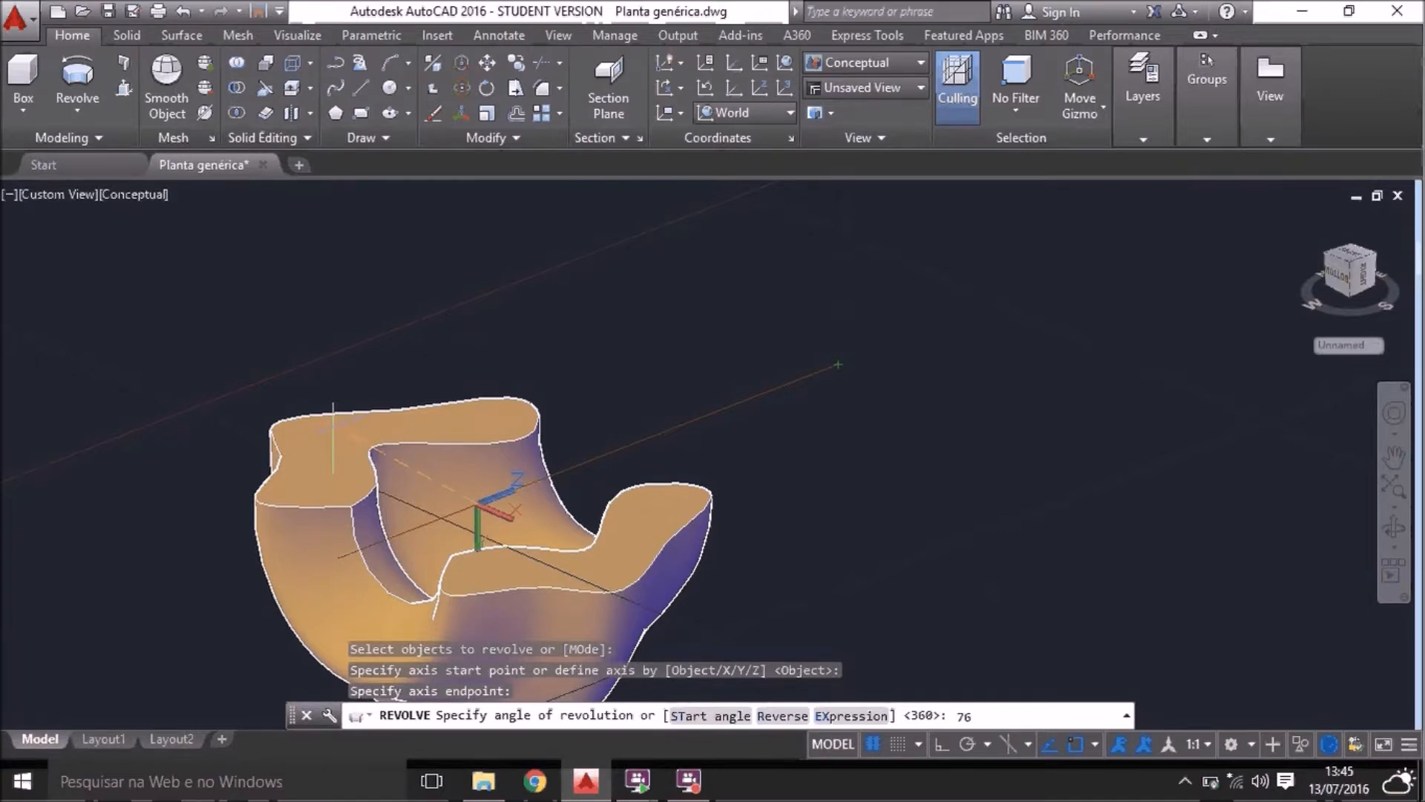
key("Return")
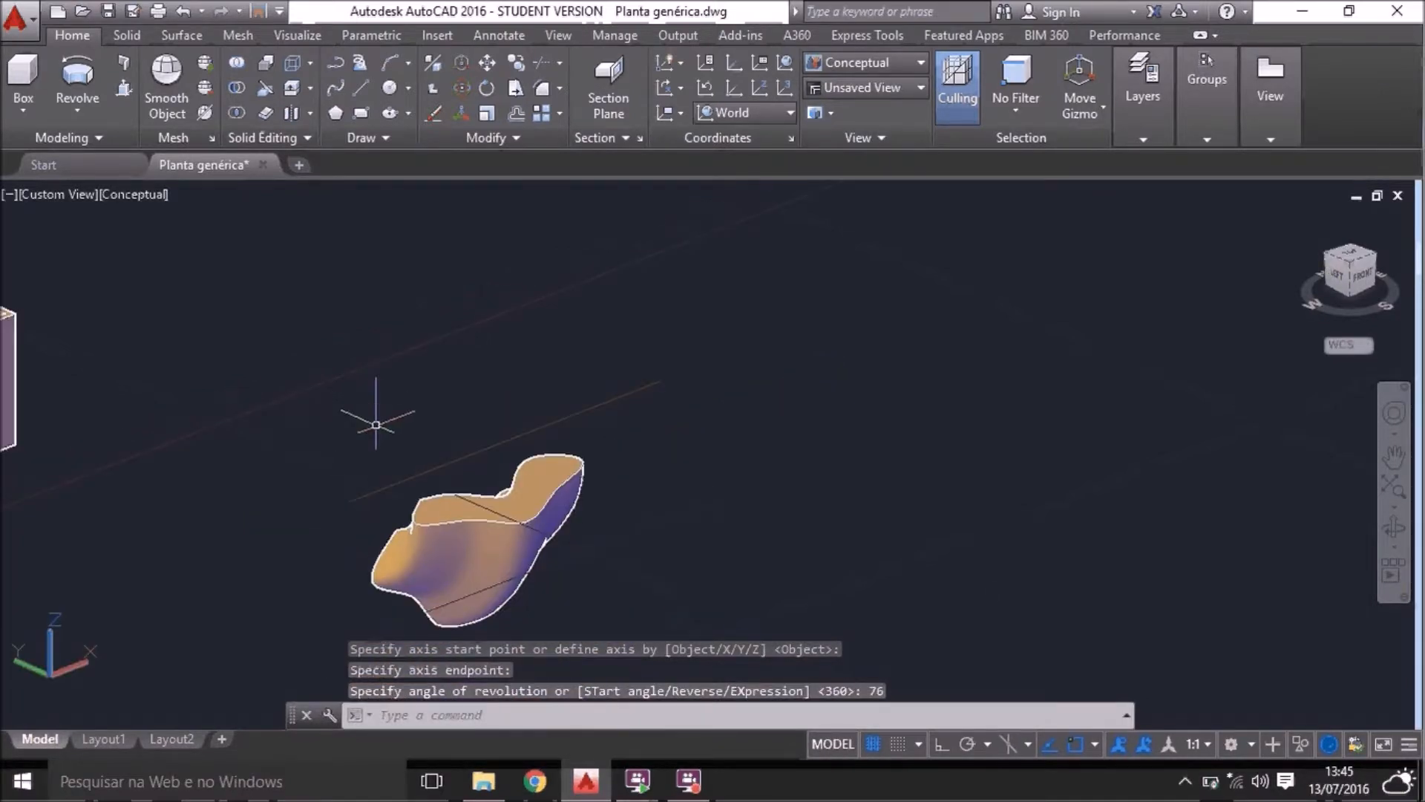
Undo the 76-degree revolve to restore the spline profile
scroll(407, 579, "up", 3)
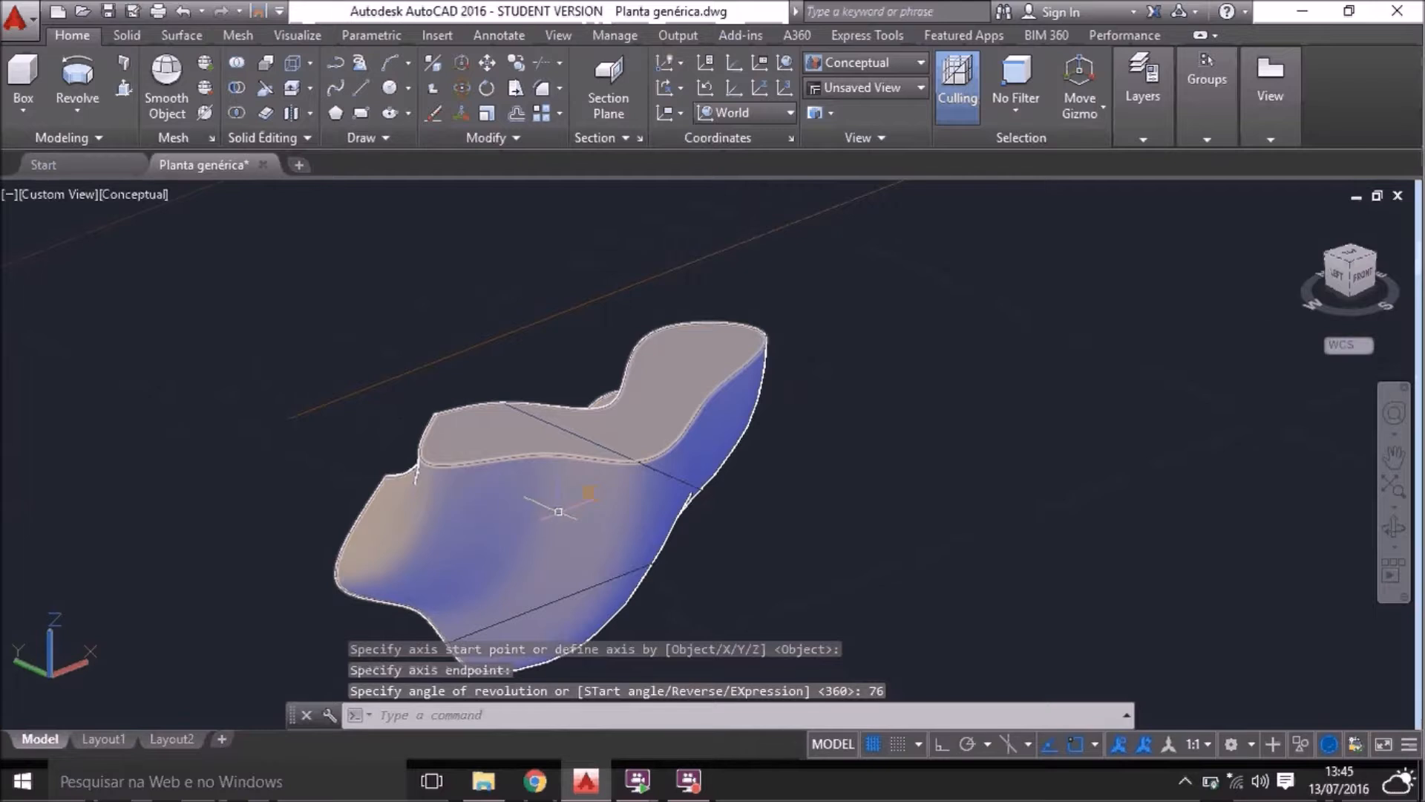
key("ctrl+z")
key("ctrl+z")
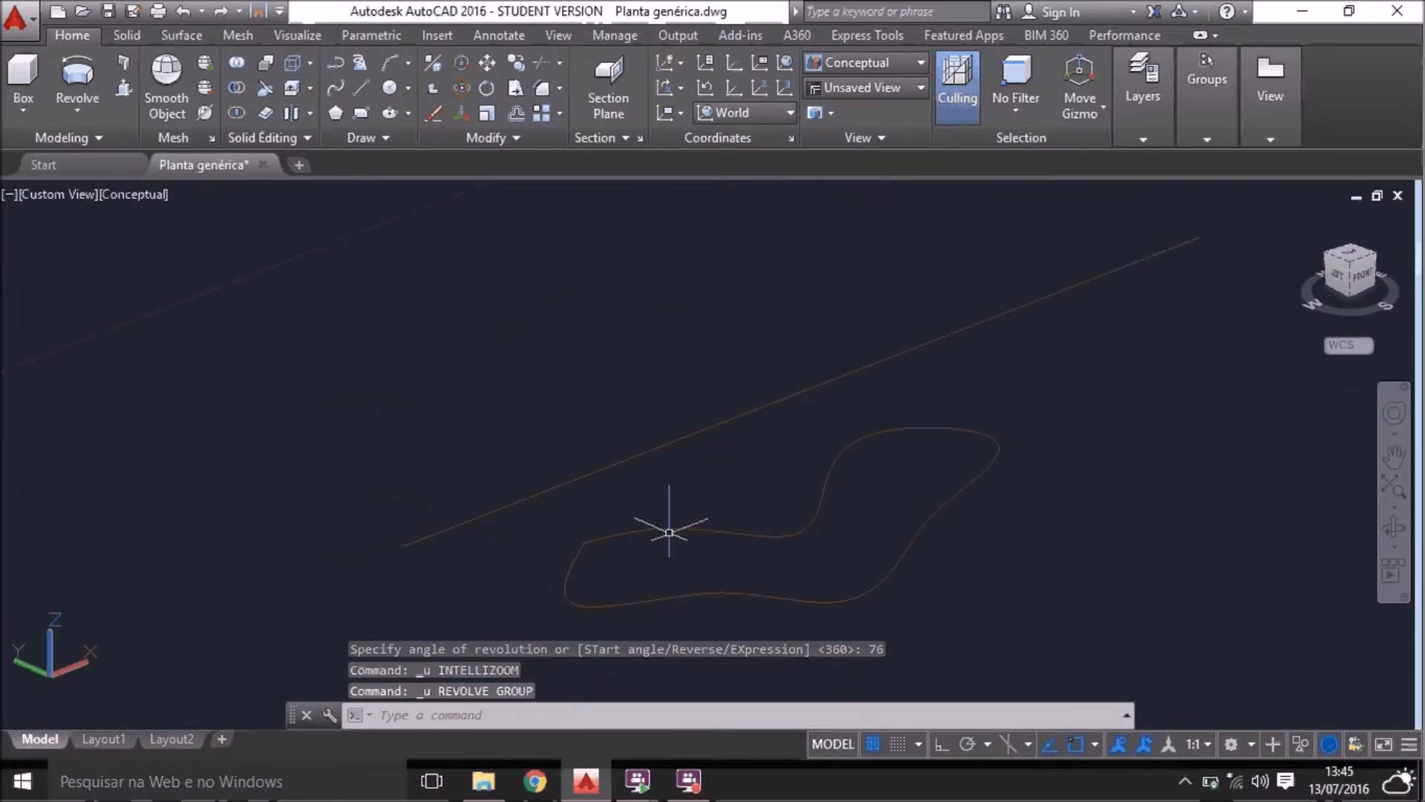
Revolve the closed spline partway around the straight line, using the Object option for the axis and picking the angle freehand
left_click(82, 83)
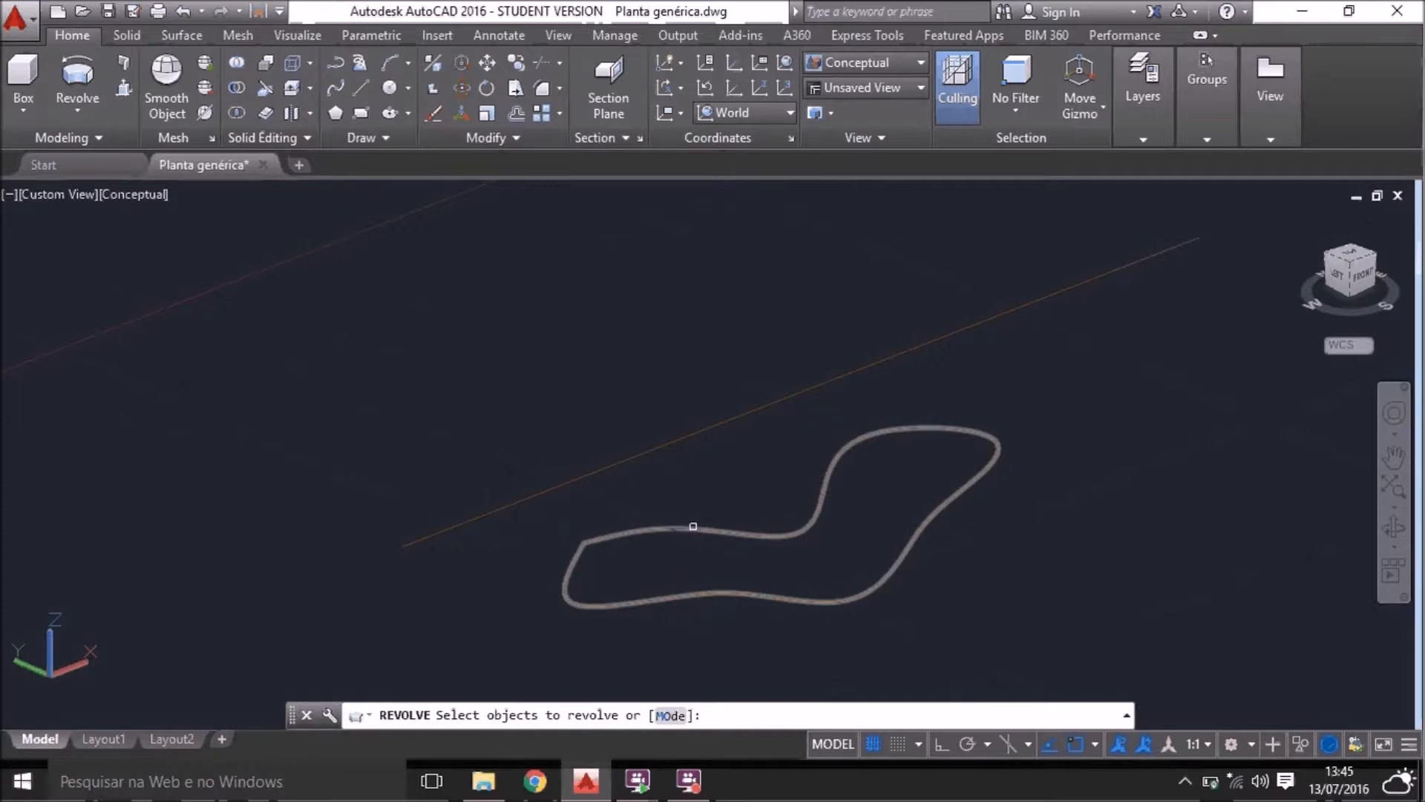
left_click(693, 527)
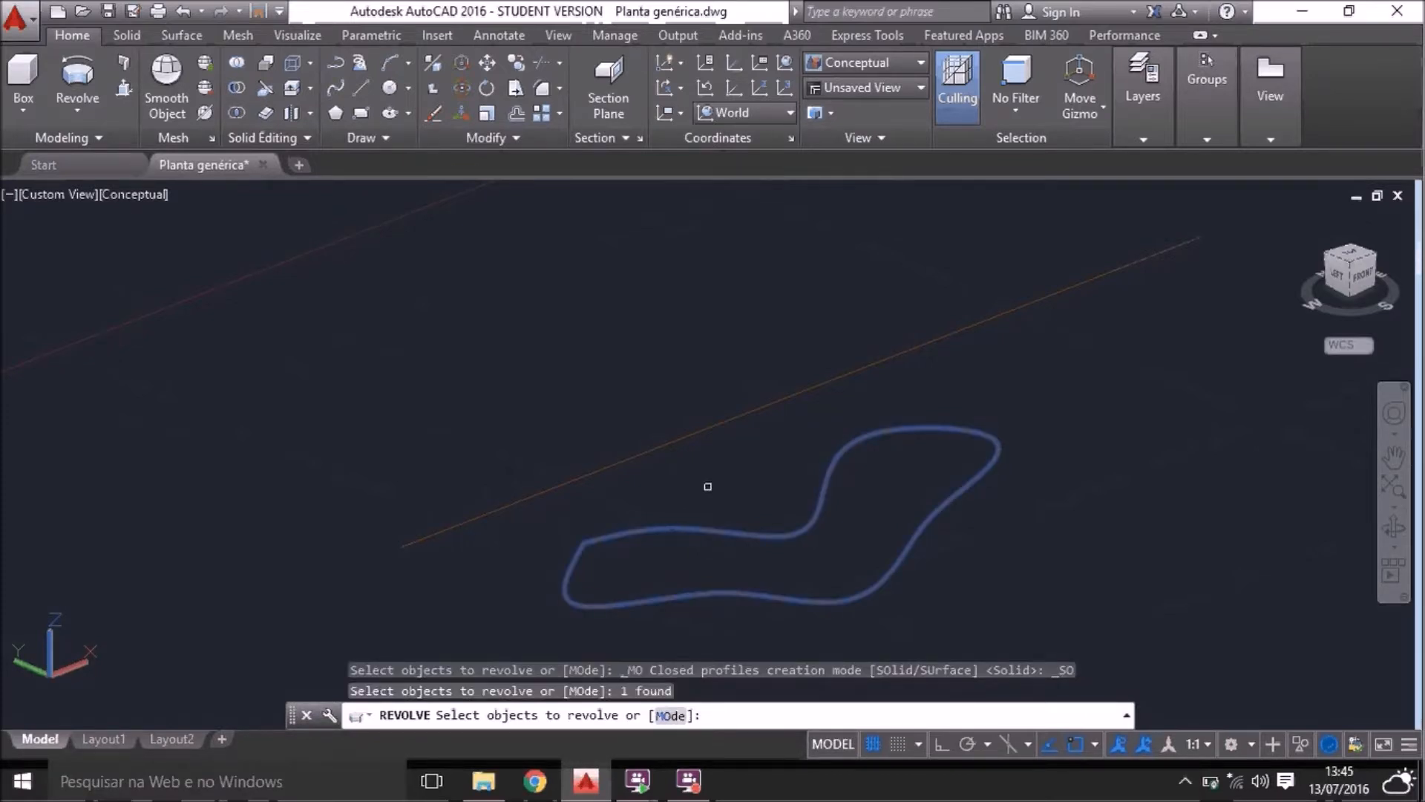
key("Return")
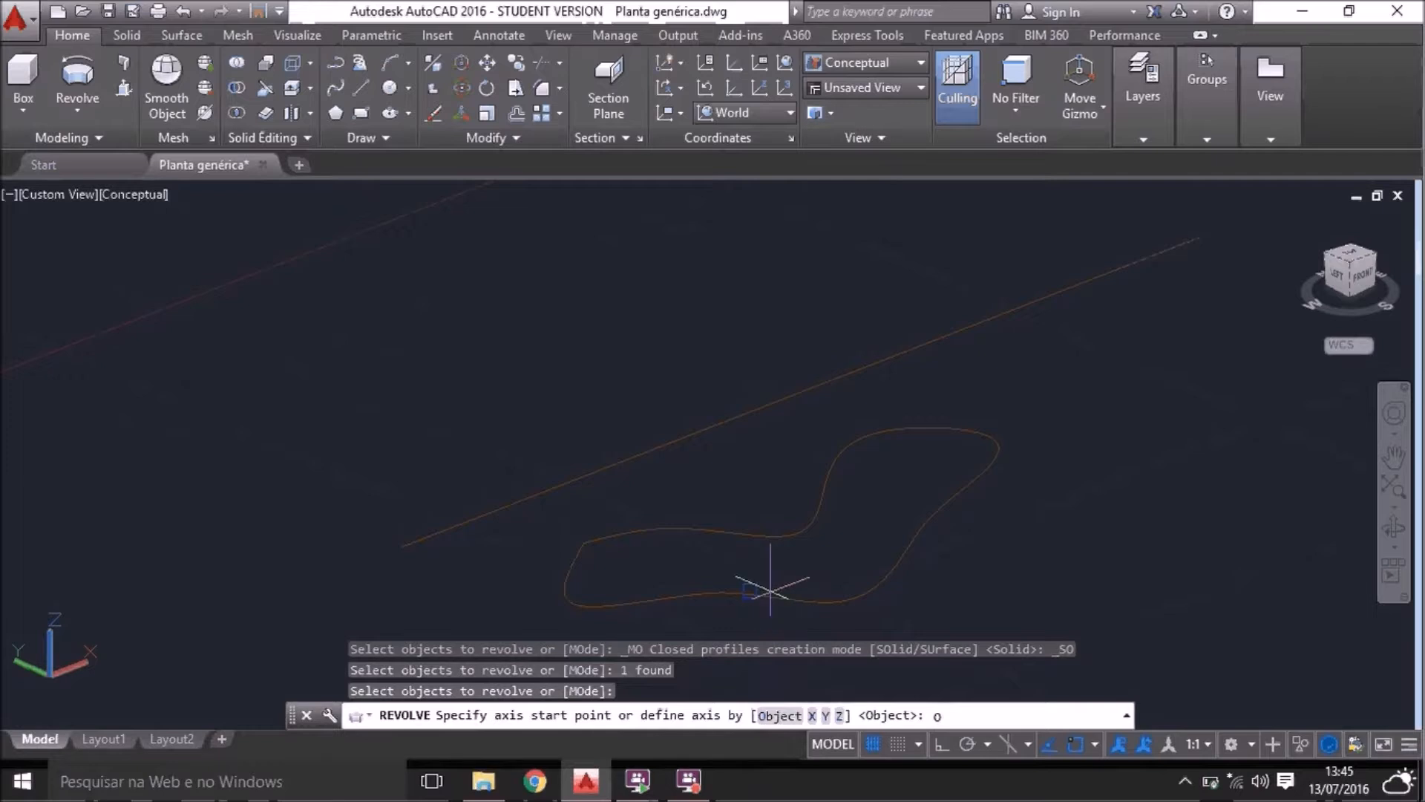
type("o")
key("Return")
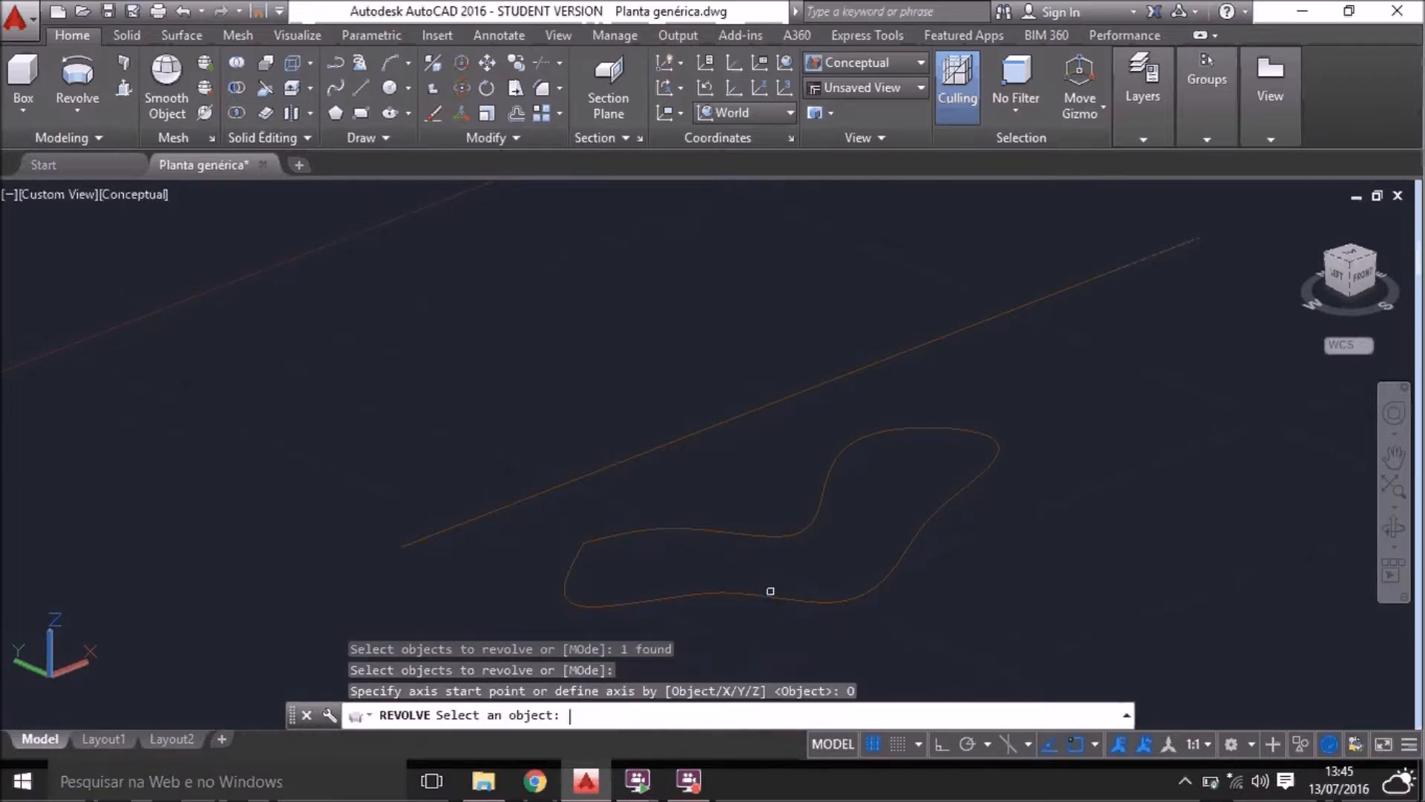
left_click(659, 451)
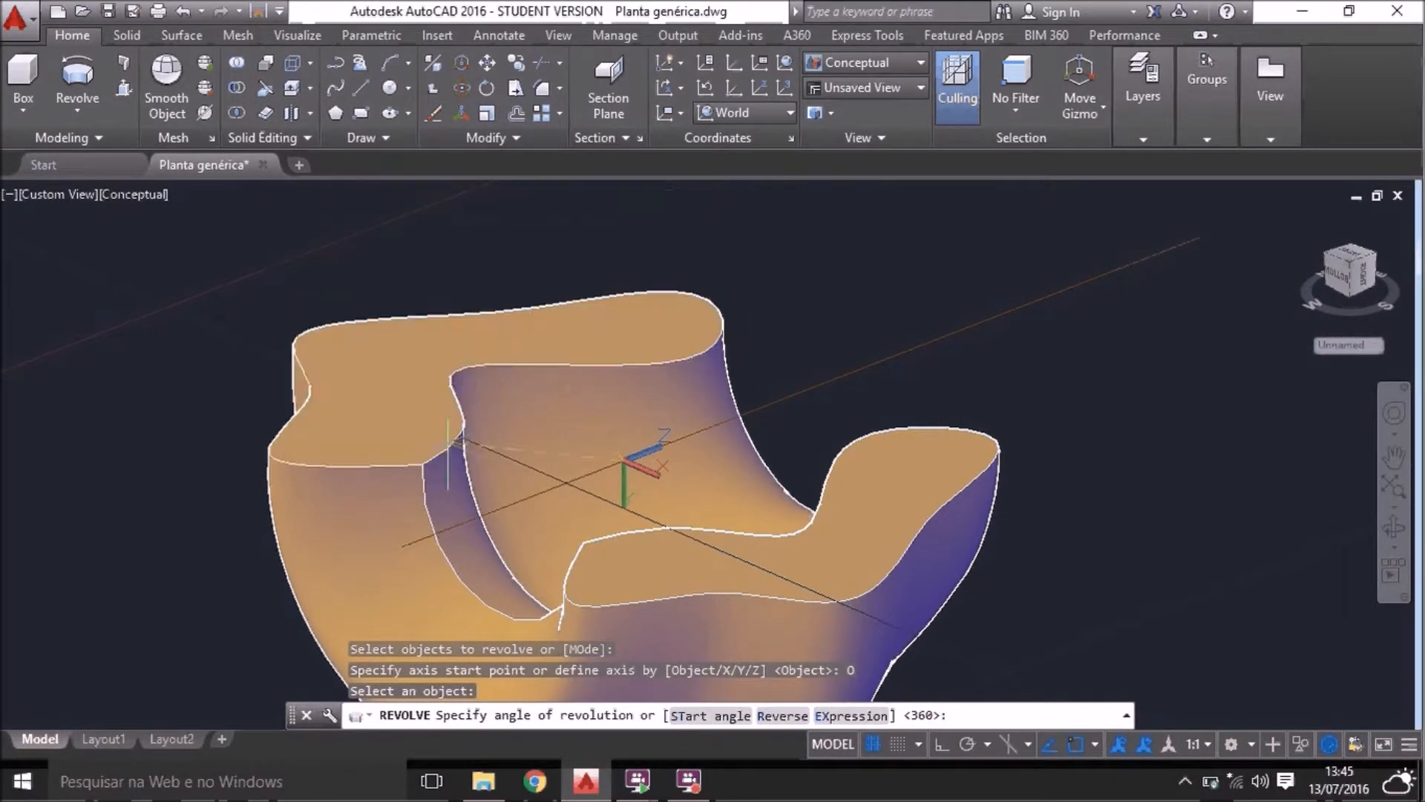
left_click(339, 444)
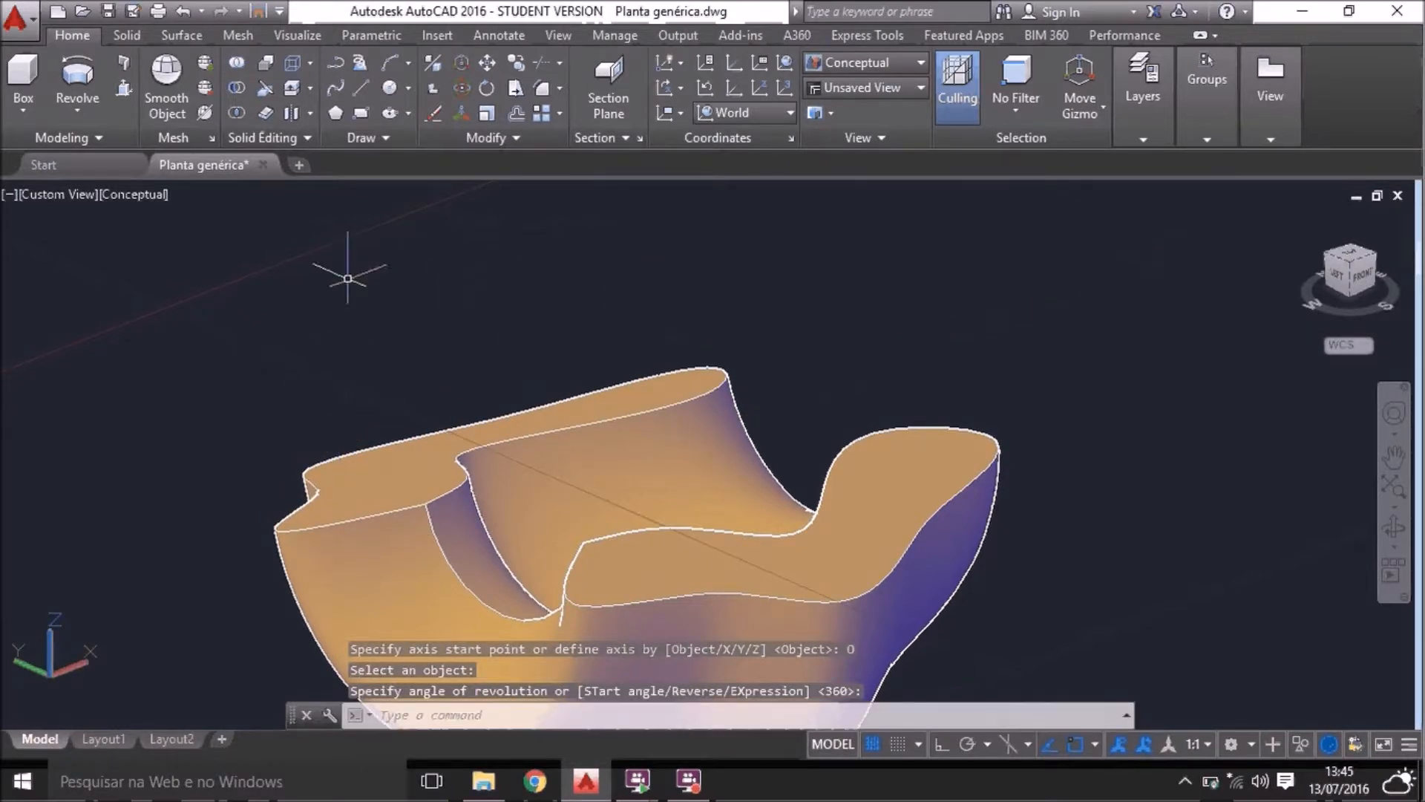
Orbit around the revolved solid to inspect its shape, and erase the solid
scroll(412, 342, "down", 4)
left_click(533, 454)
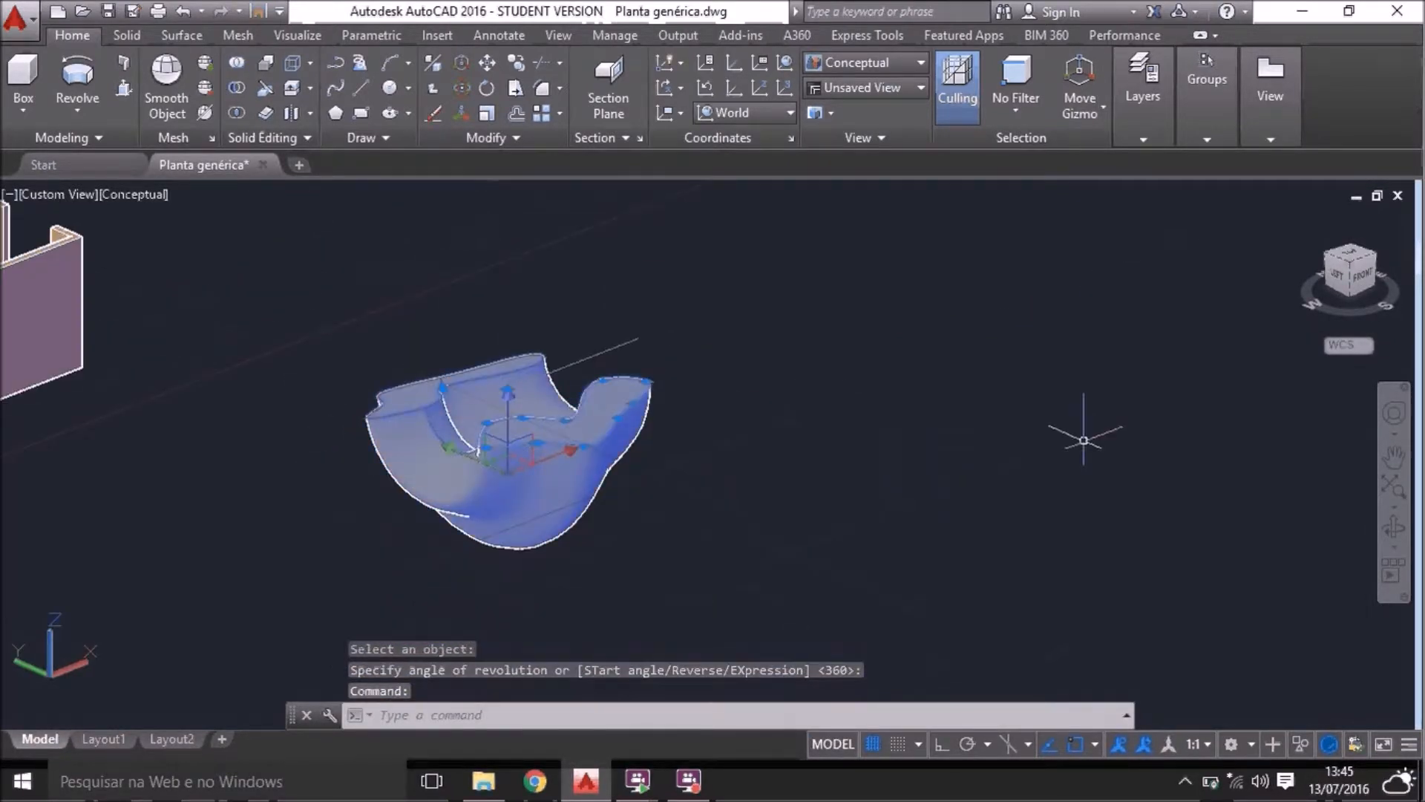
left_click(1396, 533)
left_click_drag(461, 487, 104, 458)
key("Escape")
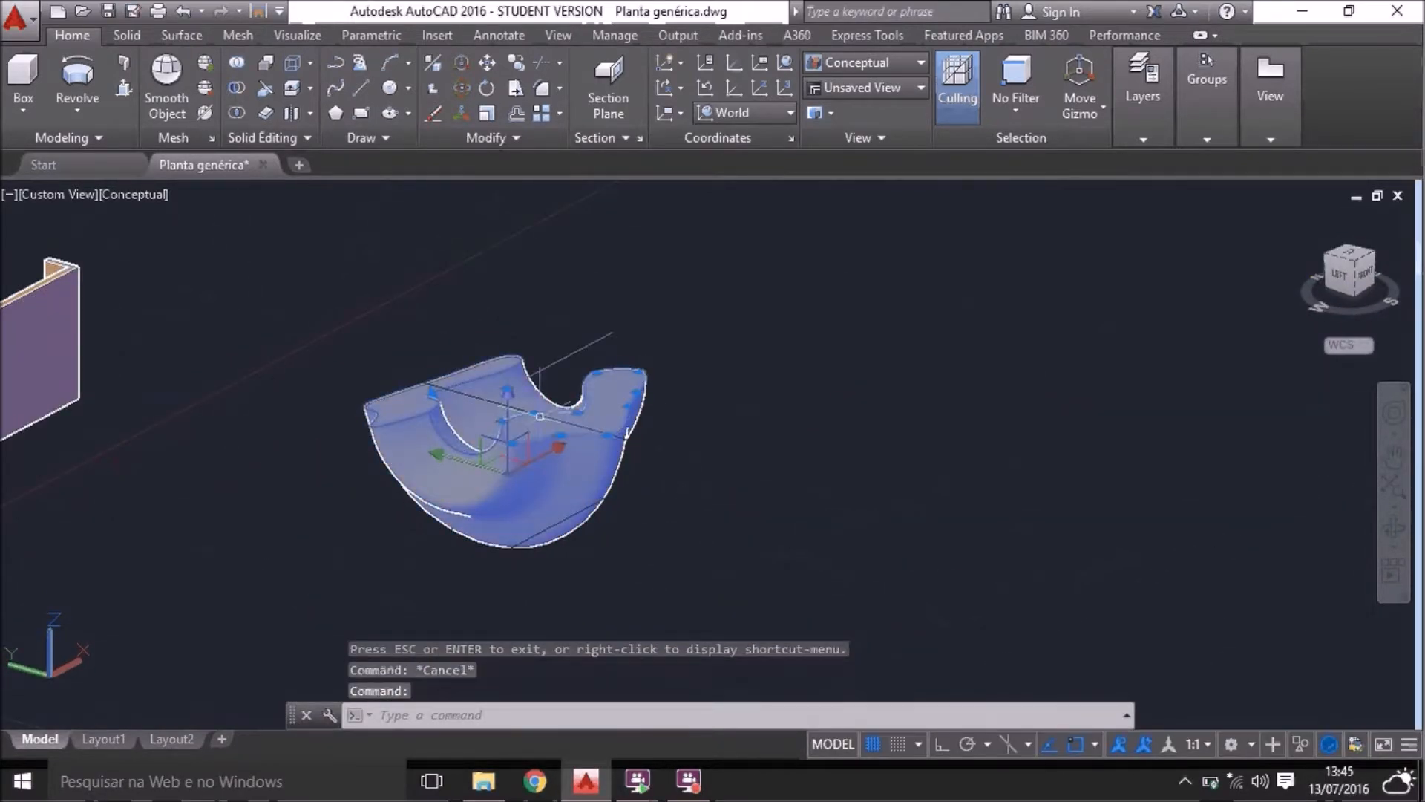
key("Delete")
scroll(542, 416, "down", 4)
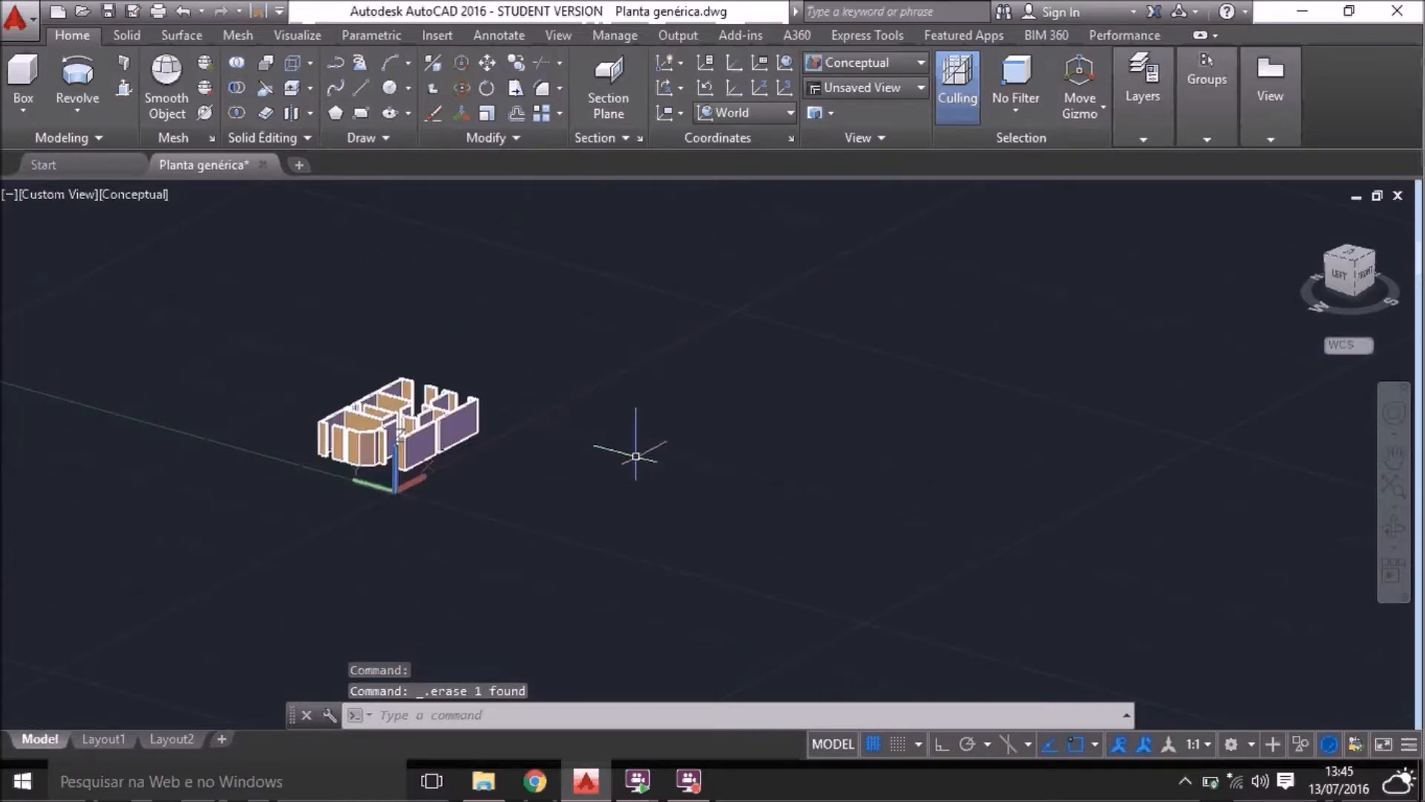
scroll(563, 471, "up", 4)
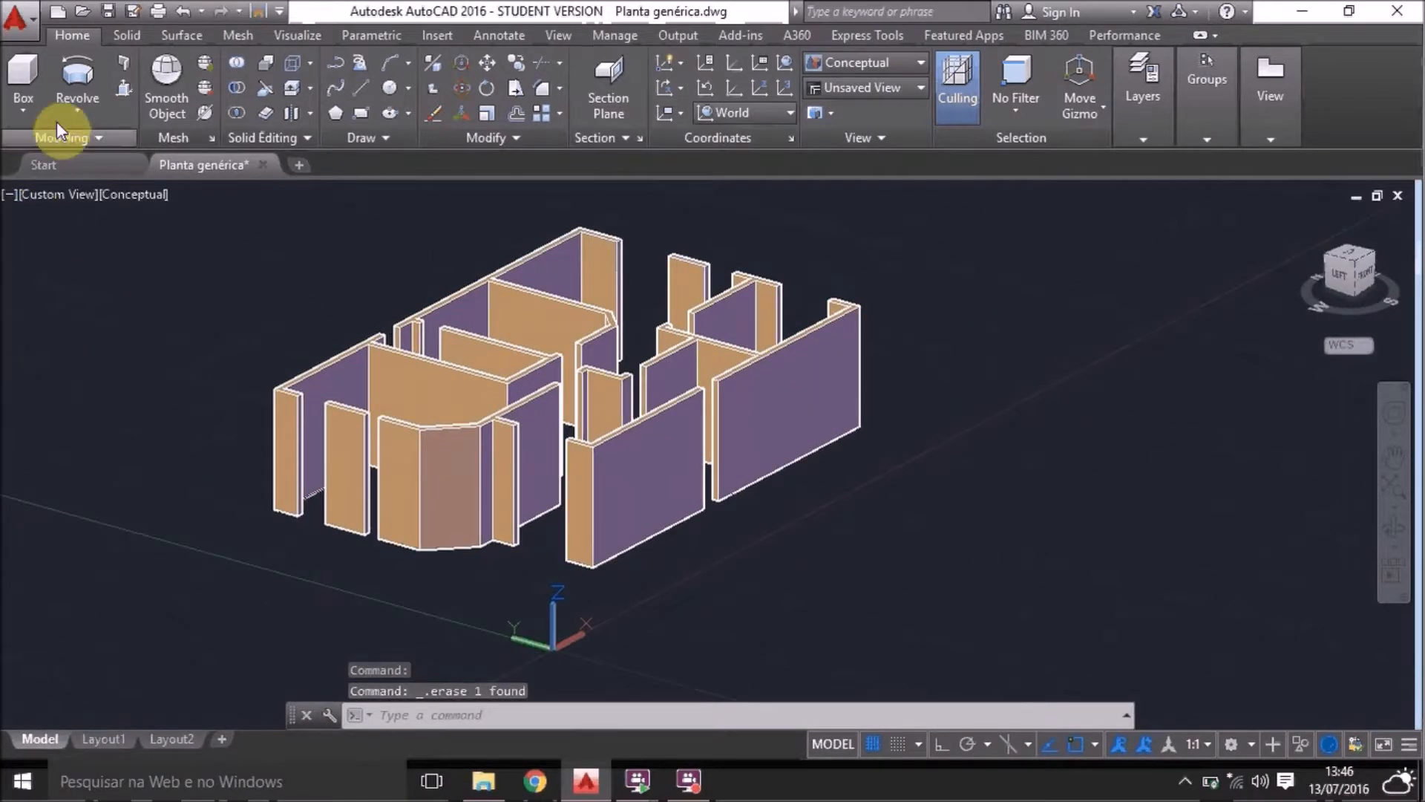
left_click(95, 109)
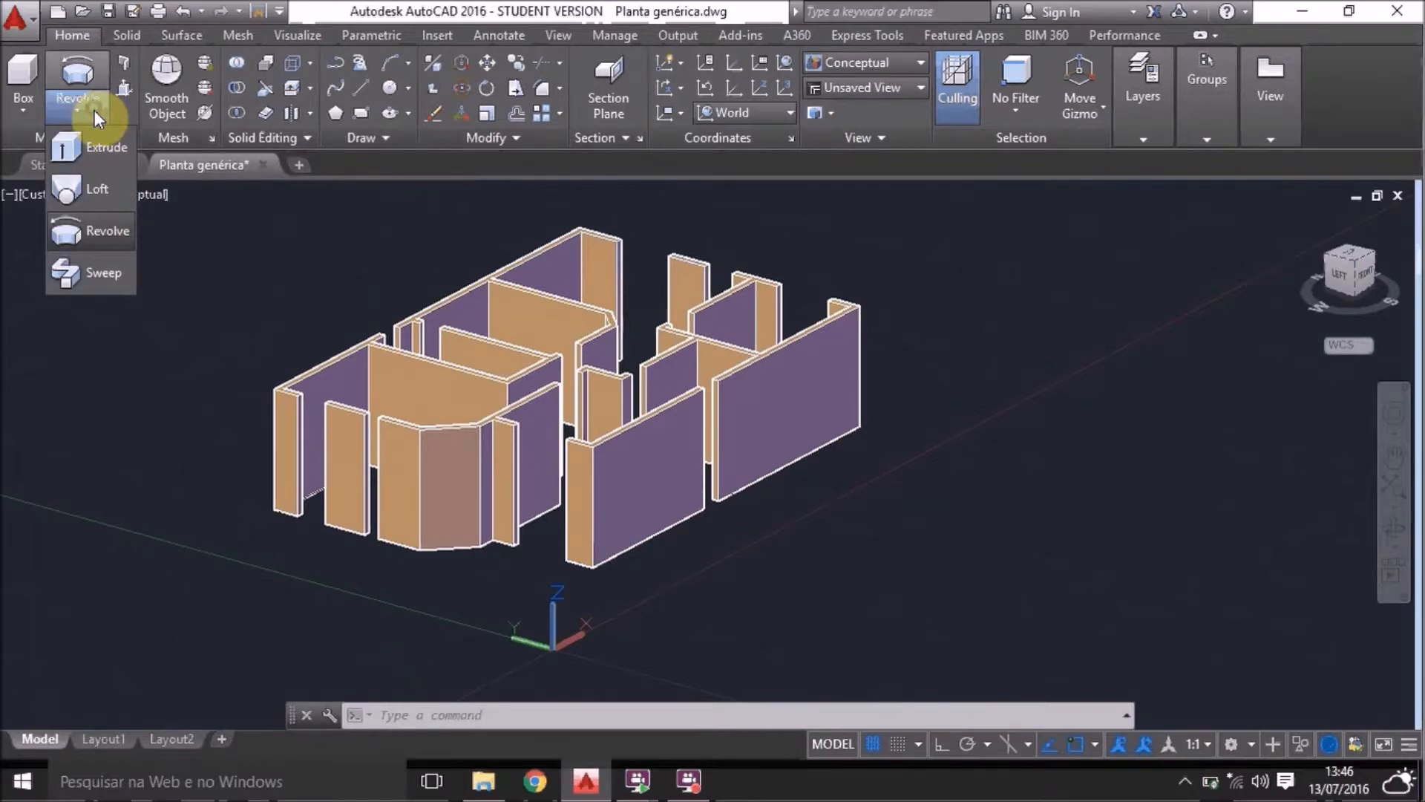
left_click(104, 272)
scroll(137, 359, "down", 3)
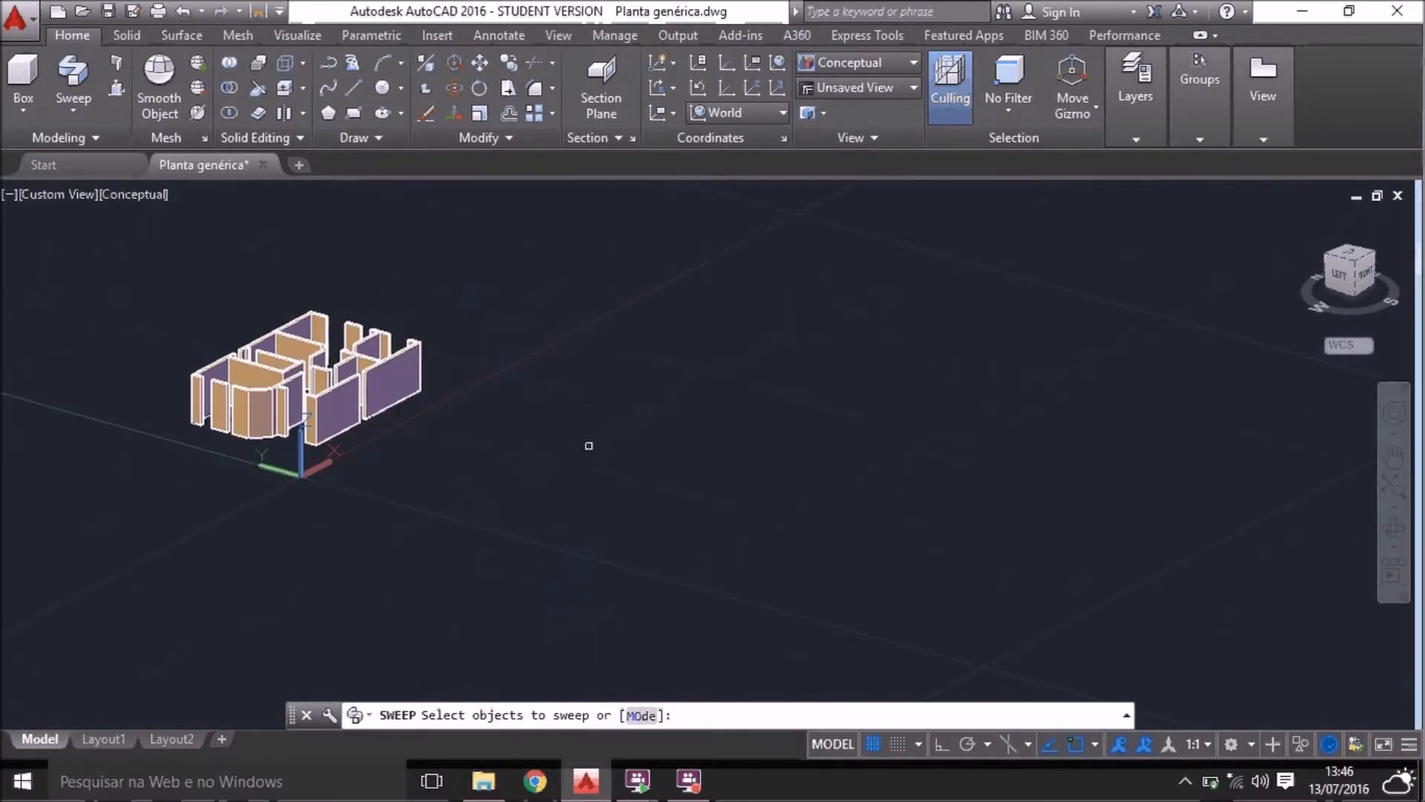
key("Escape")
key("Escape")
scroll(595, 404, "up", 2)
scroll(654, 375, "down", 1)
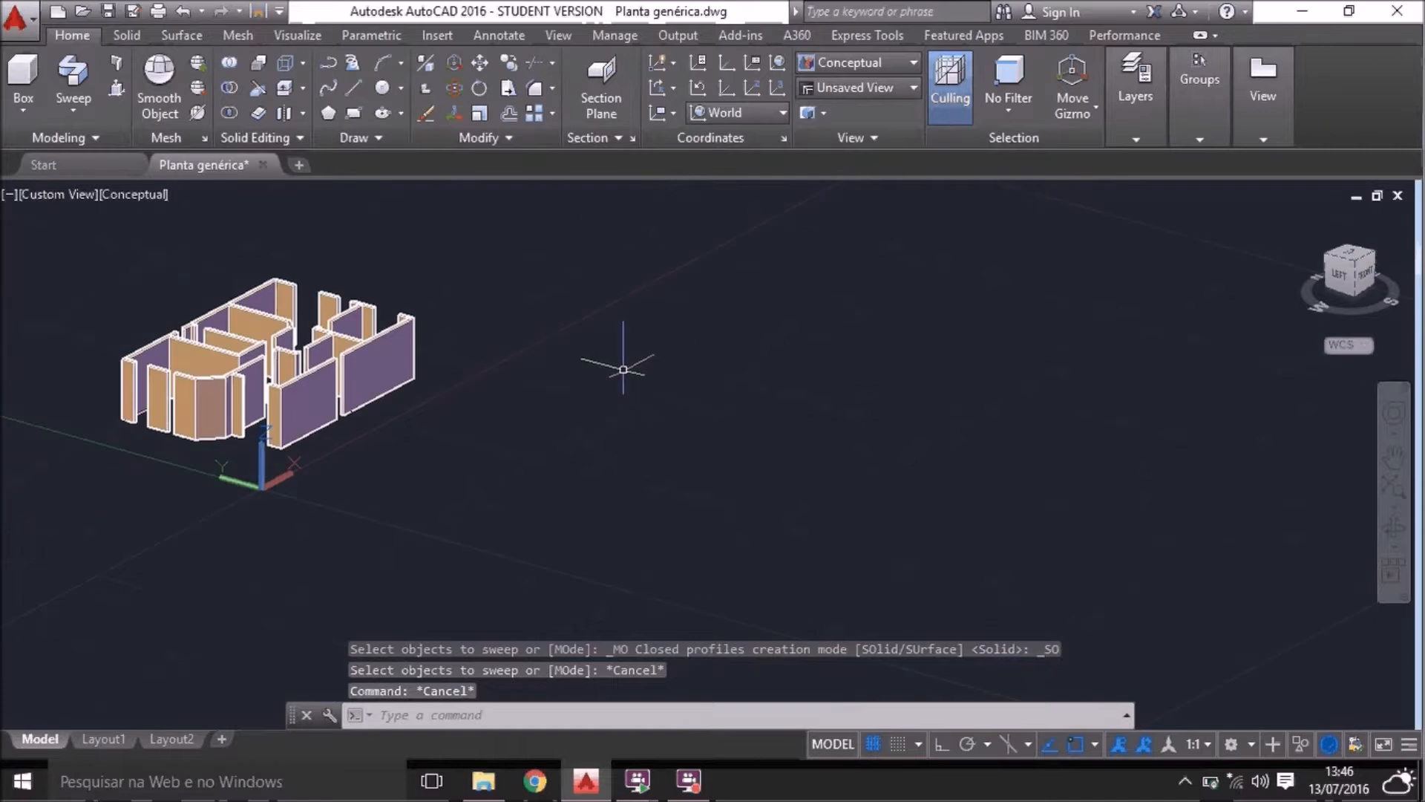
scroll(527, 342, "up", 2)
scroll(525, 343, "up", 2)
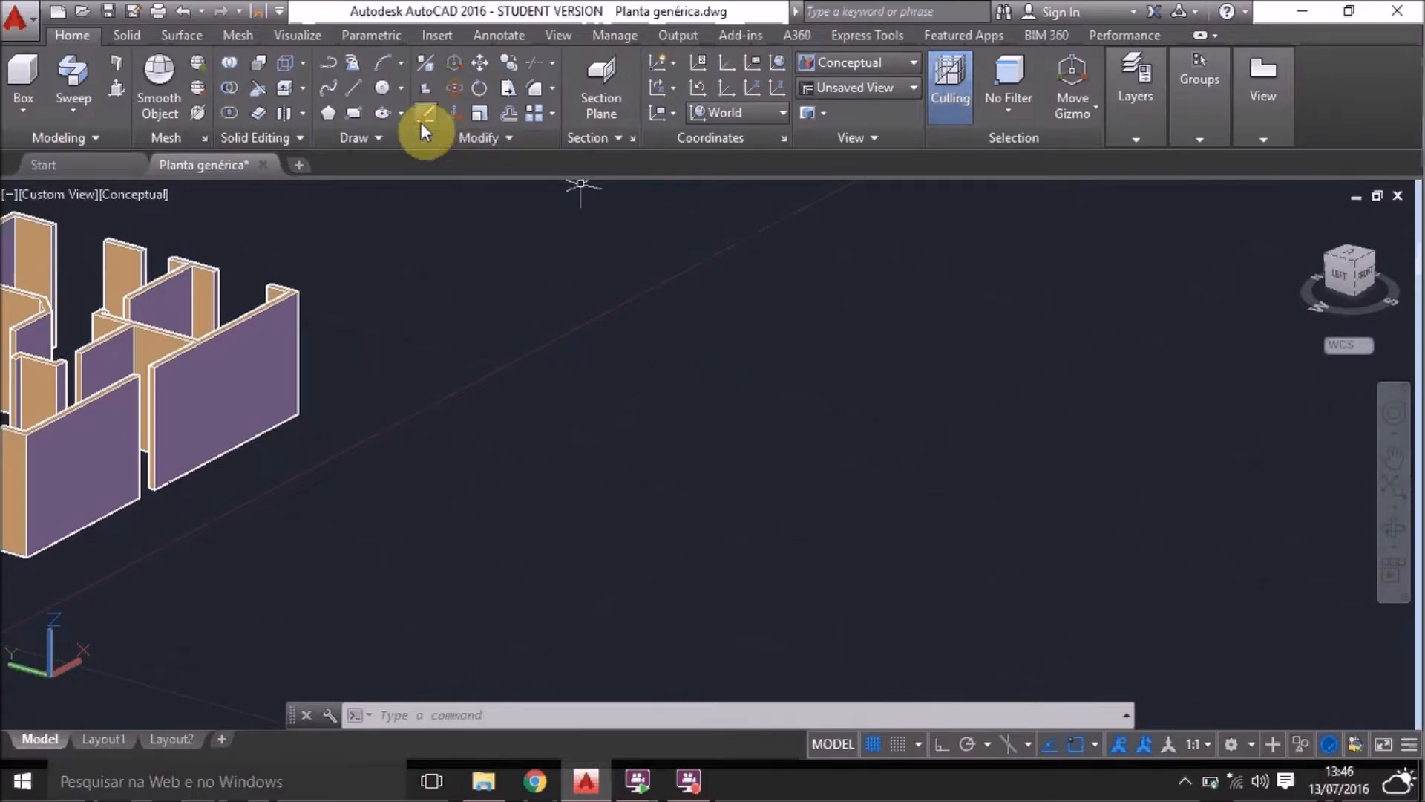
Draw an open S-shaped spline through seven freehand points beside the floor plan, working in the top view
left_click(1353, 256)
left_click(1392, 240)
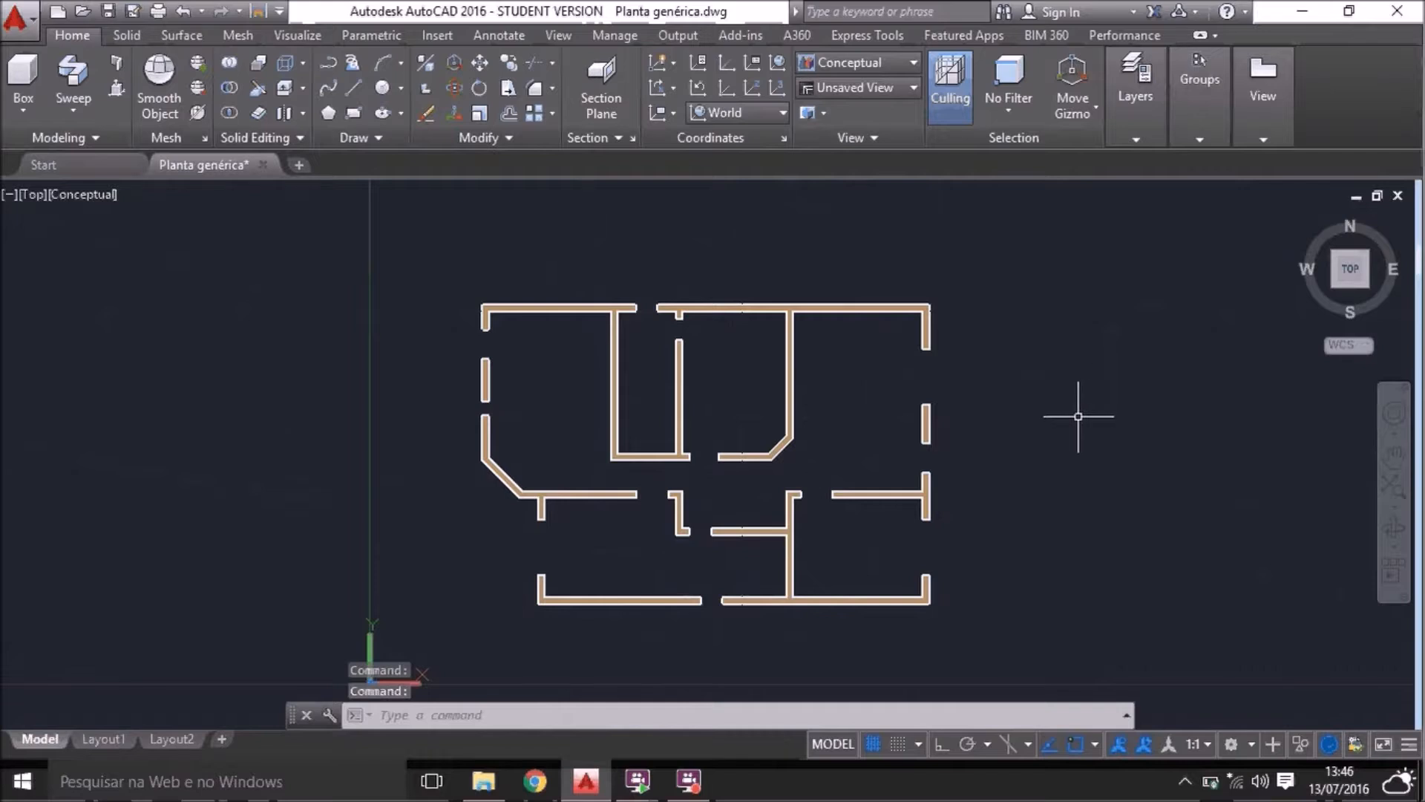
middle_click_drag(954, 493, 414, 461)
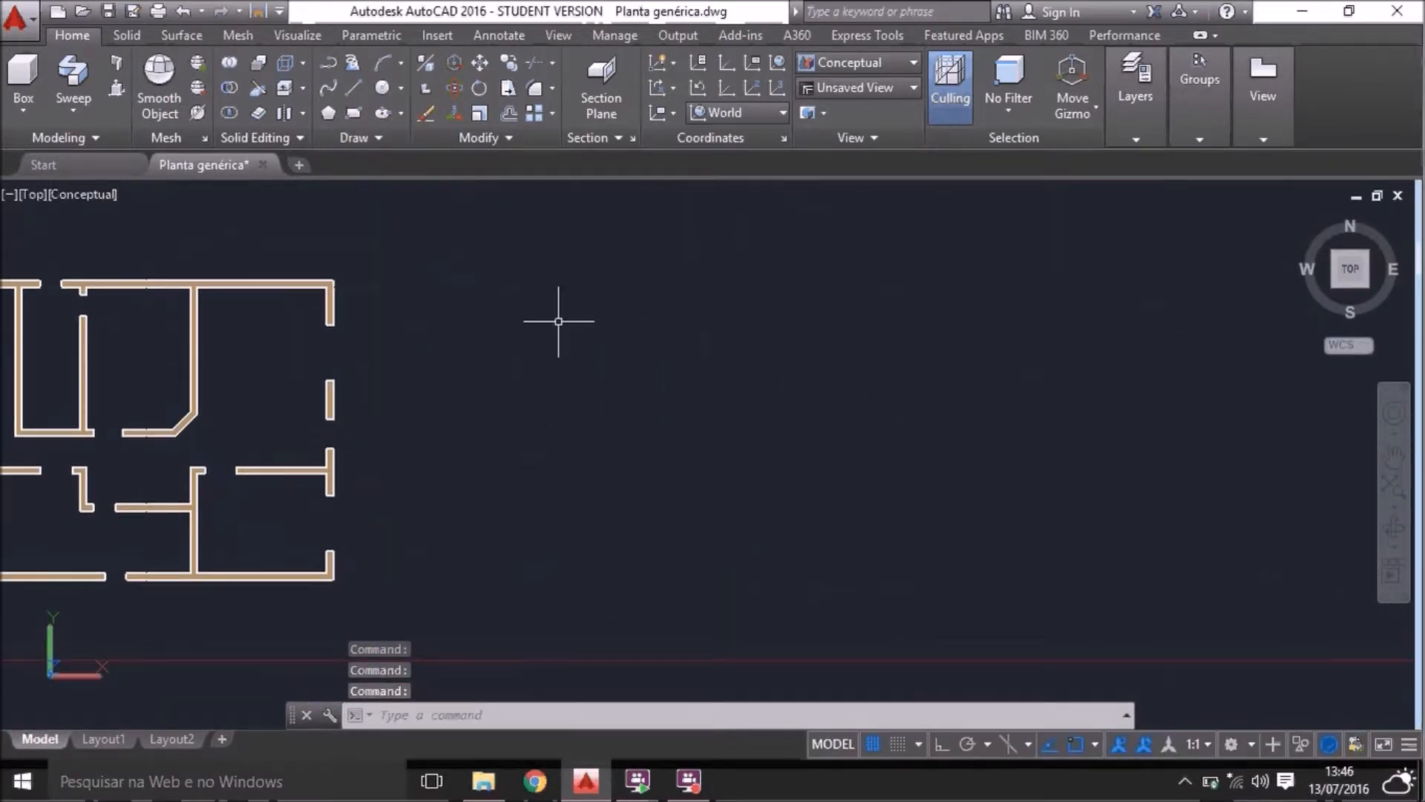
type("spline")
key("Return")
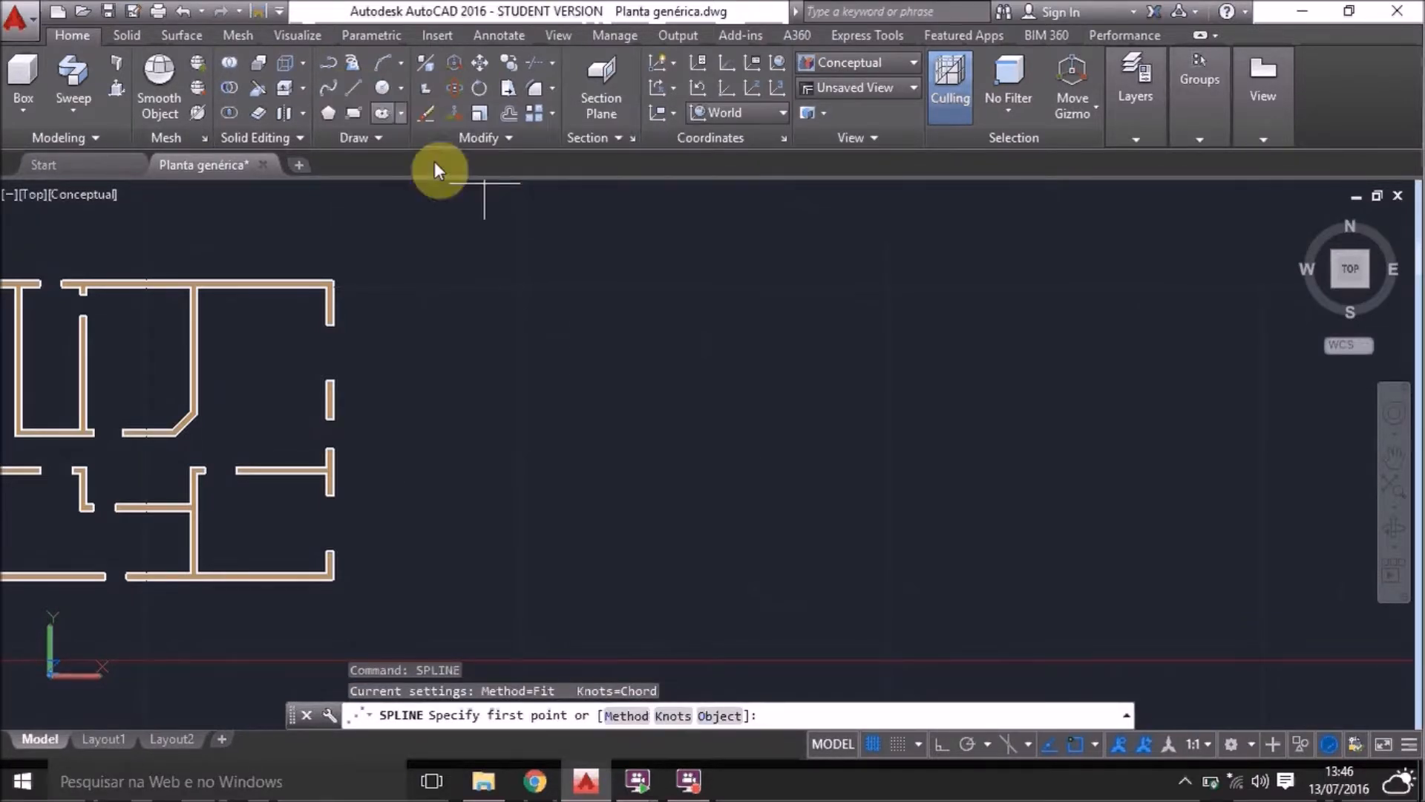
left_click(564, 526)
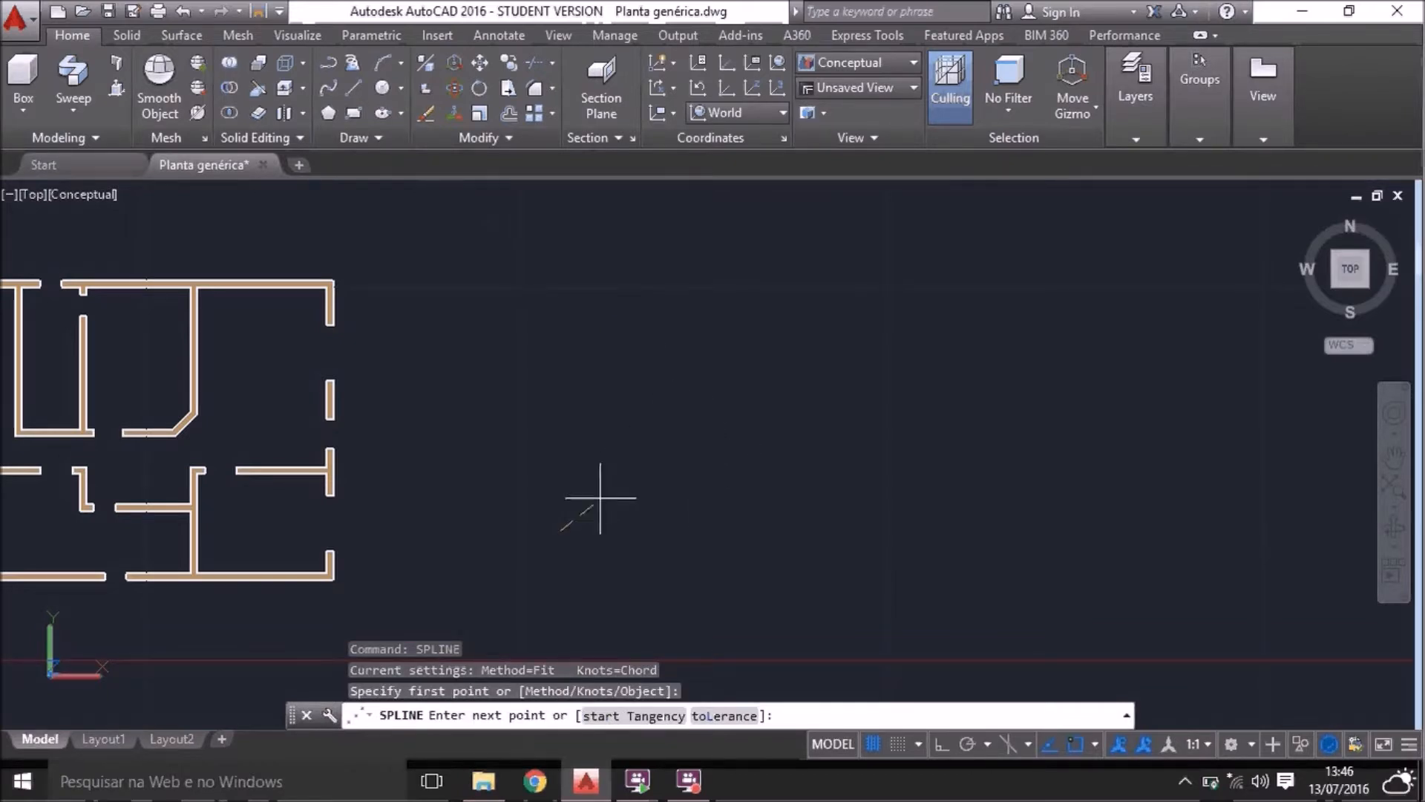
left_click(644, 409)
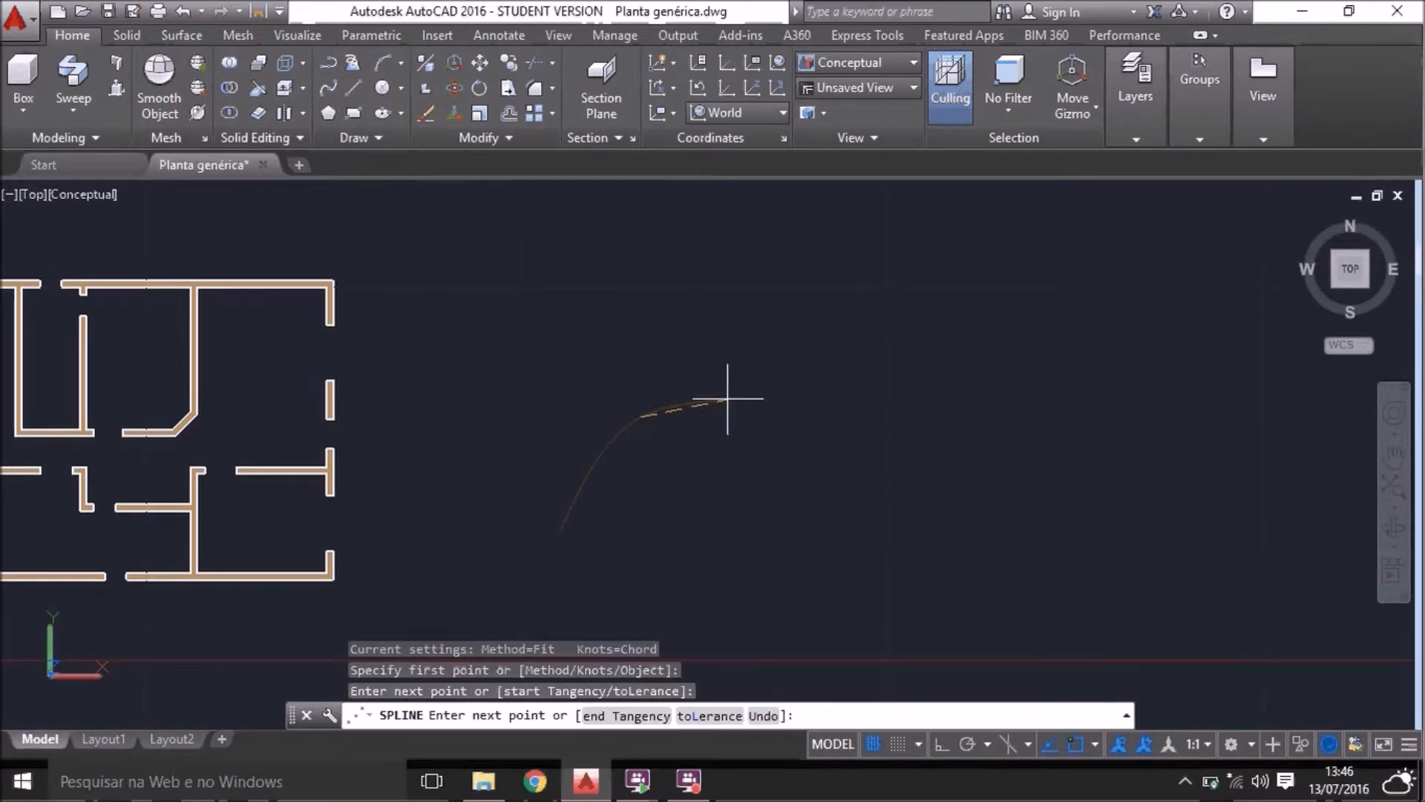
left_click(818, 449)
left_click(949, 535)
left_click(1057, 483)
left_click(1147, 388)
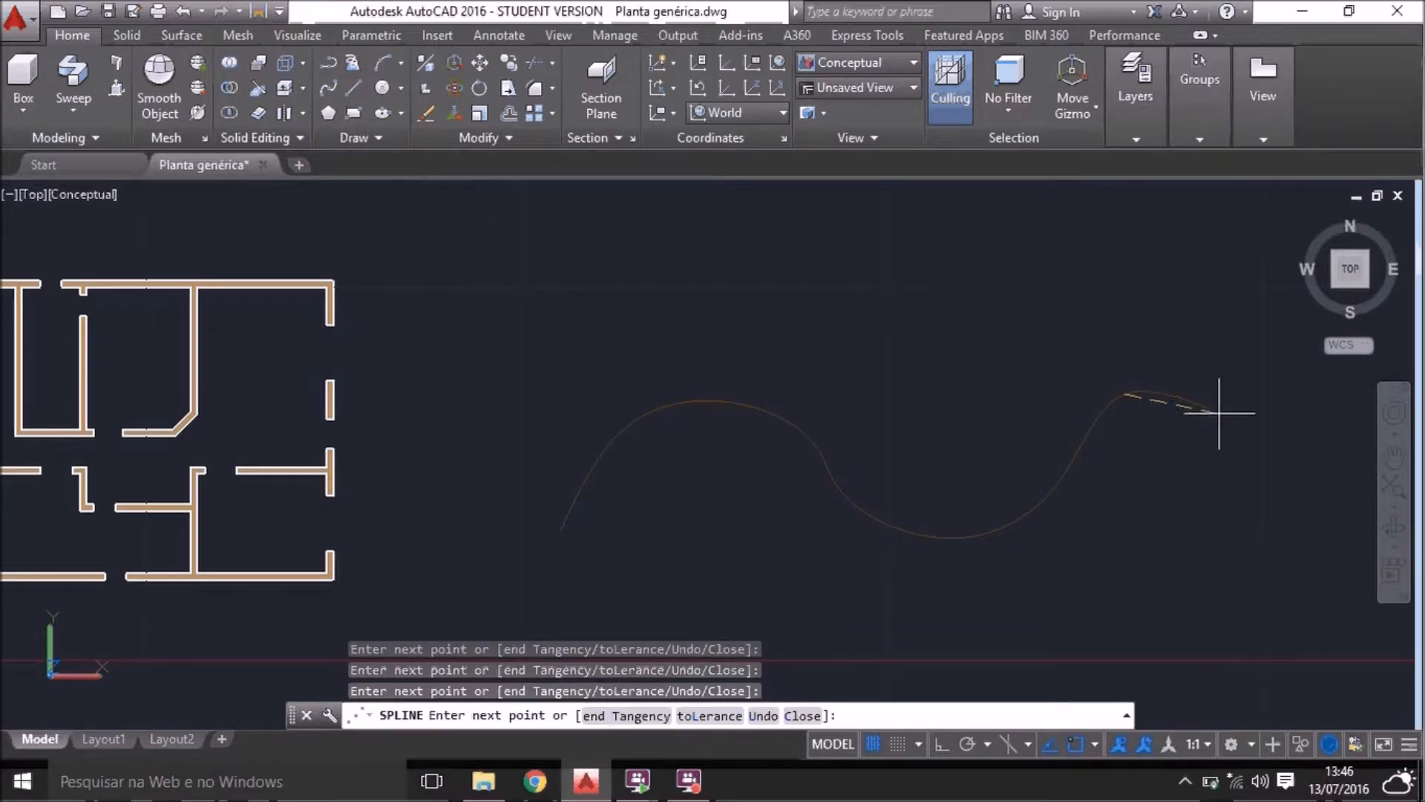
left_click(1281, 447)
key("Return")
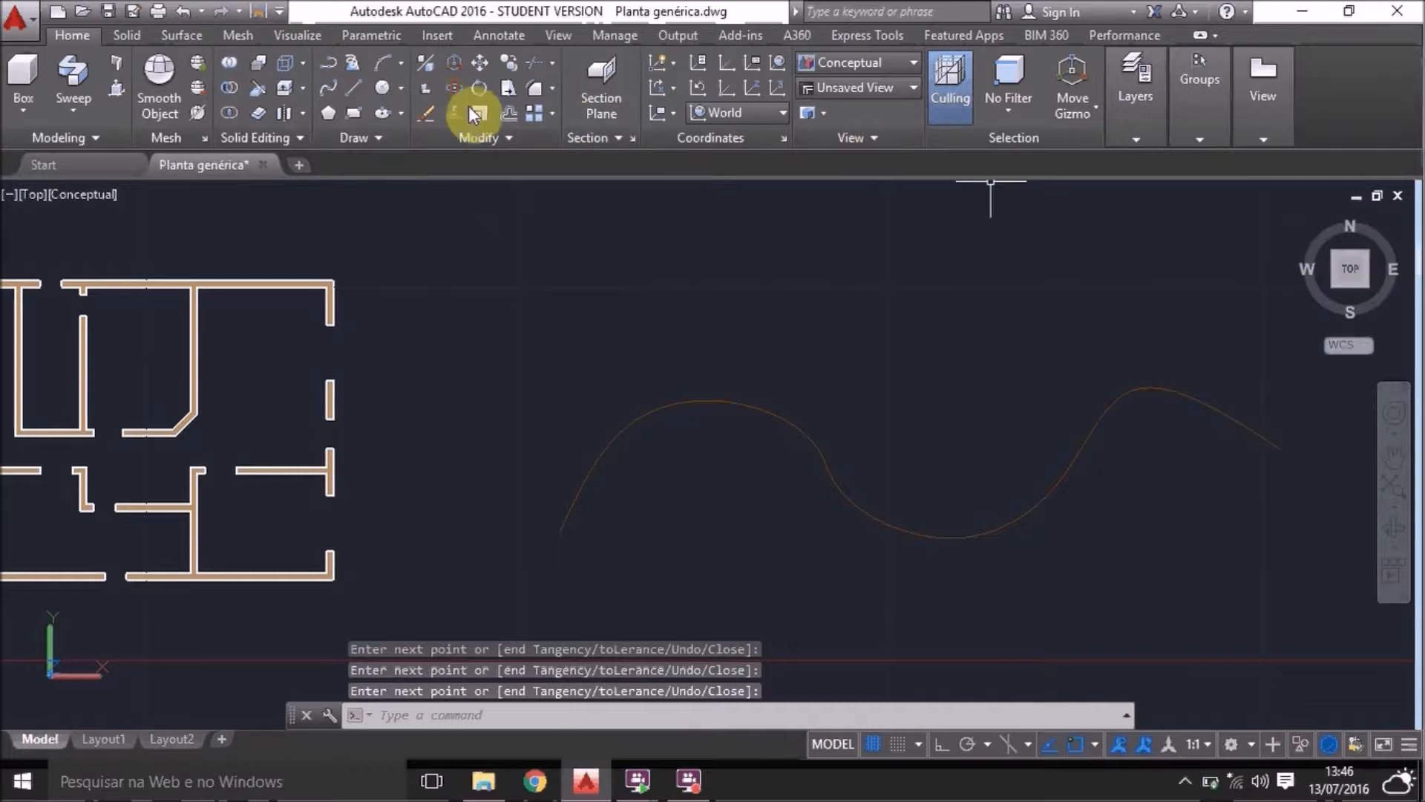
Draw a circle of radius 1 beside the starting end of the wavy spline
left_click(382, 88)
scroll(512, 568, "up", 5)
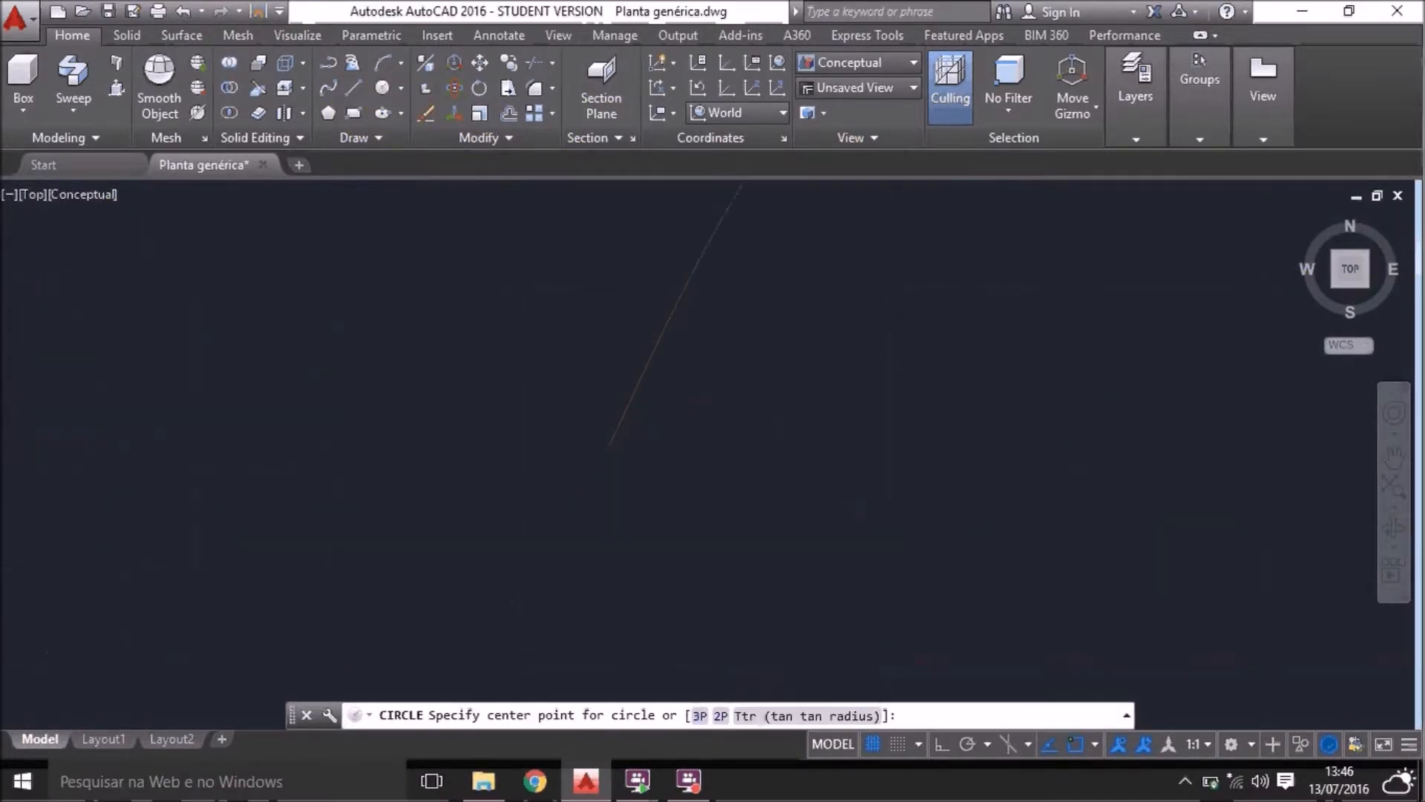
left_click(433, 491)
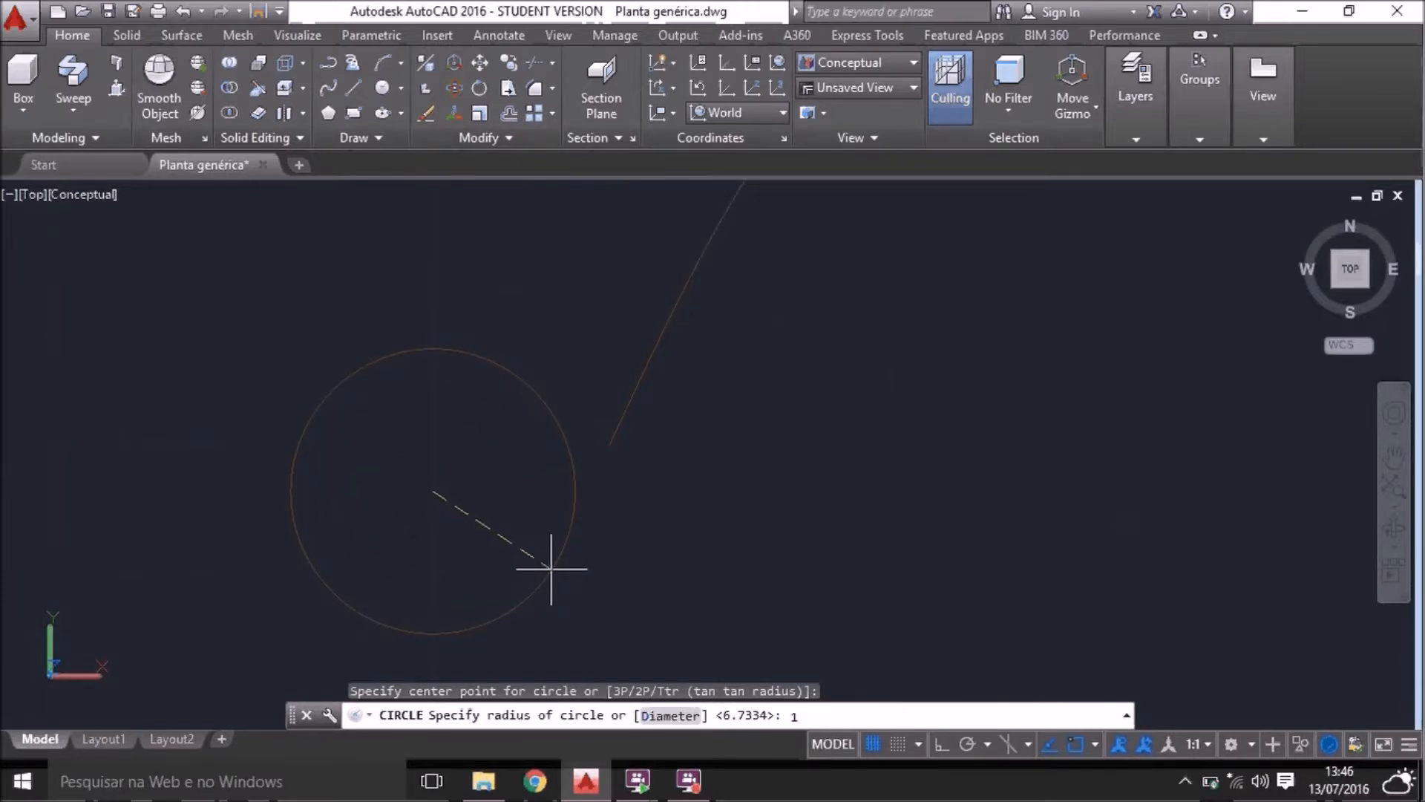
type("1")
key("Return")
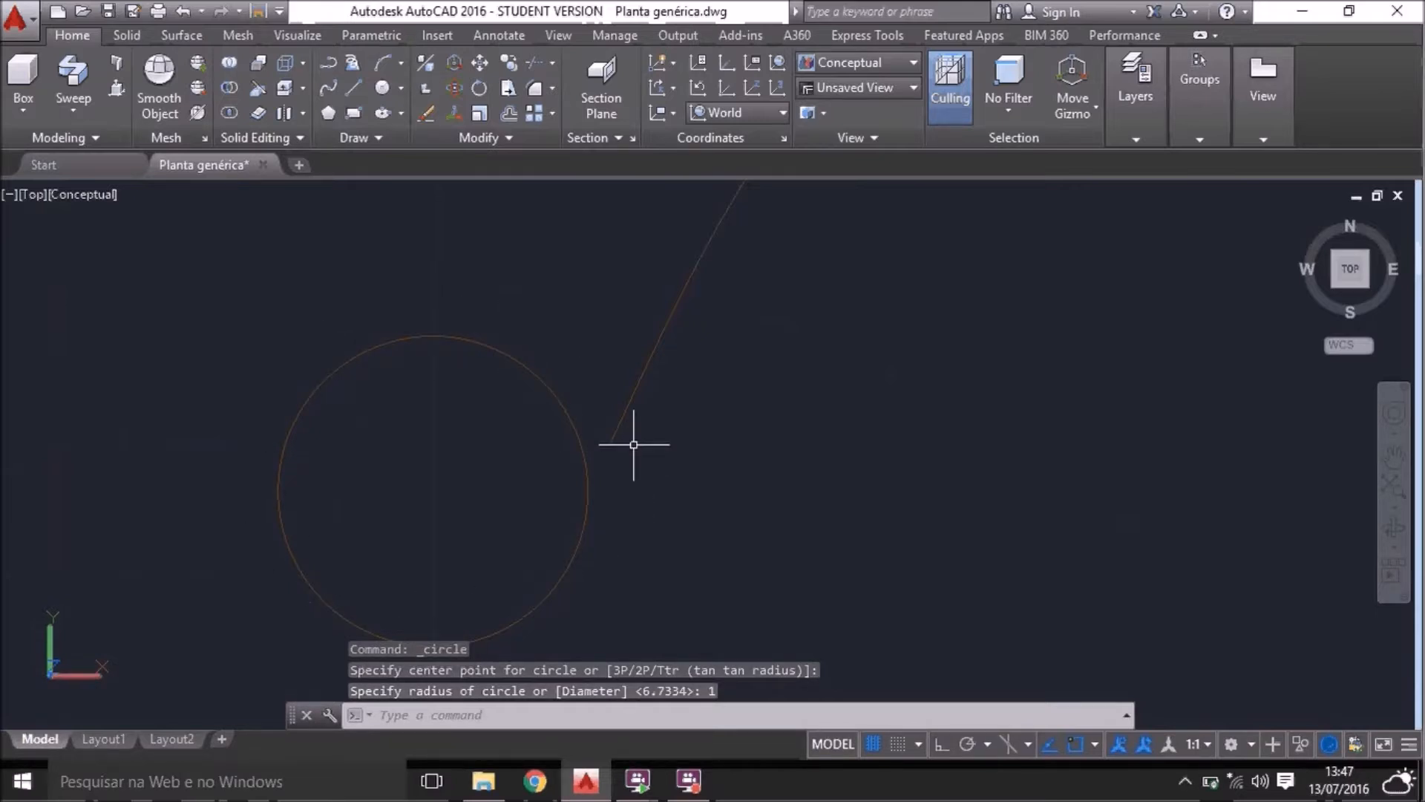
Offset the circle inward by 0.2 to form a concentric ring
type("o")
key("Return")
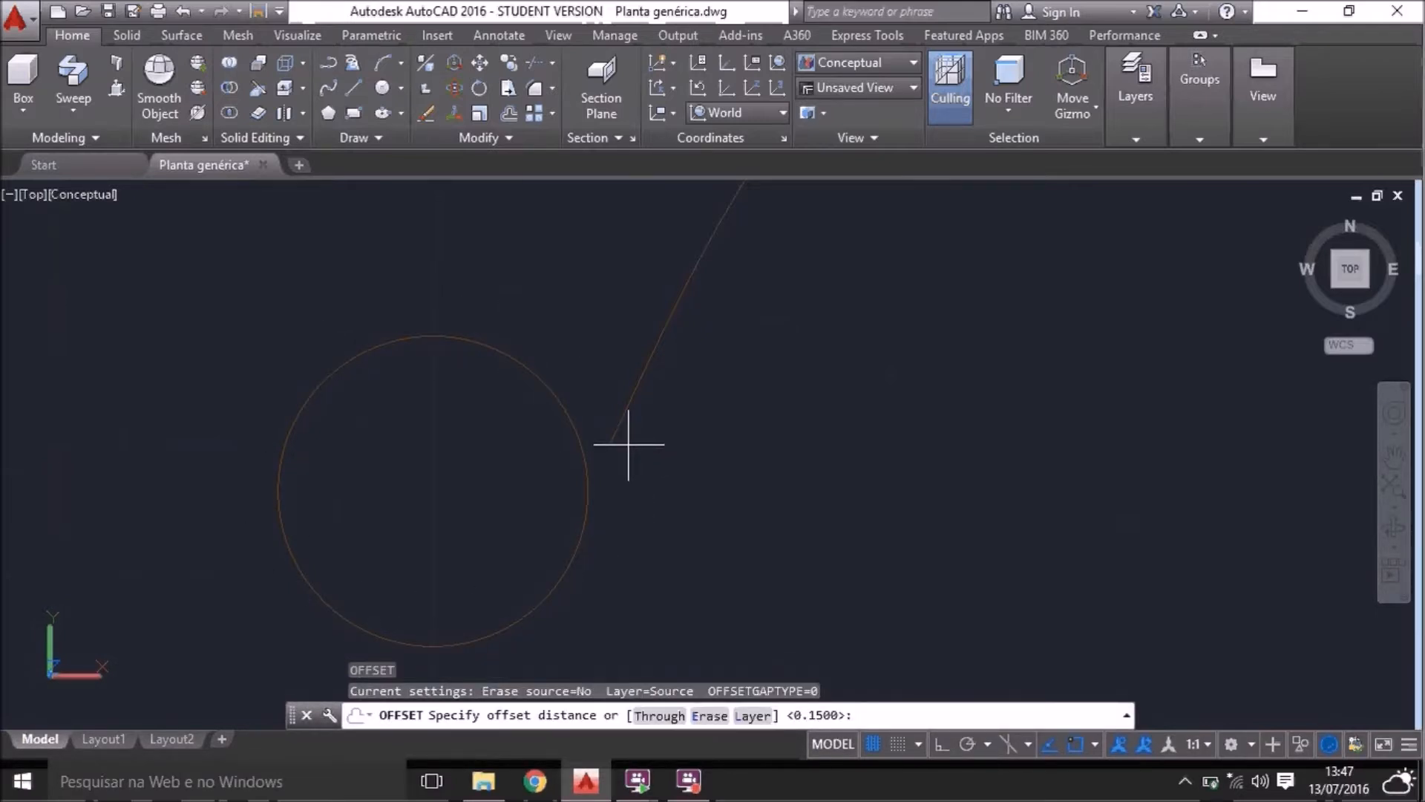
type(".2")
key("Return")
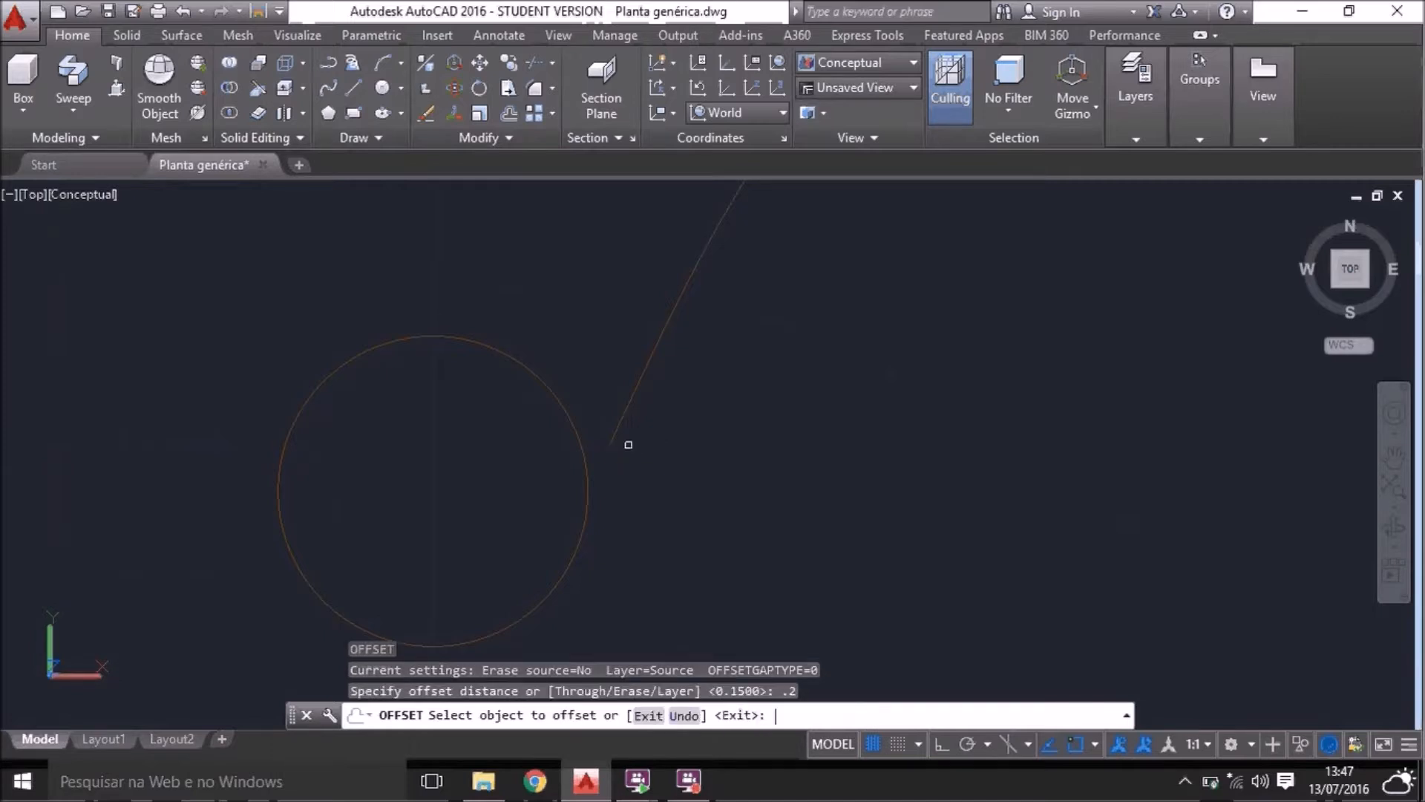
left_click(477, 338)
left_click(462, 468)
key("Escape")
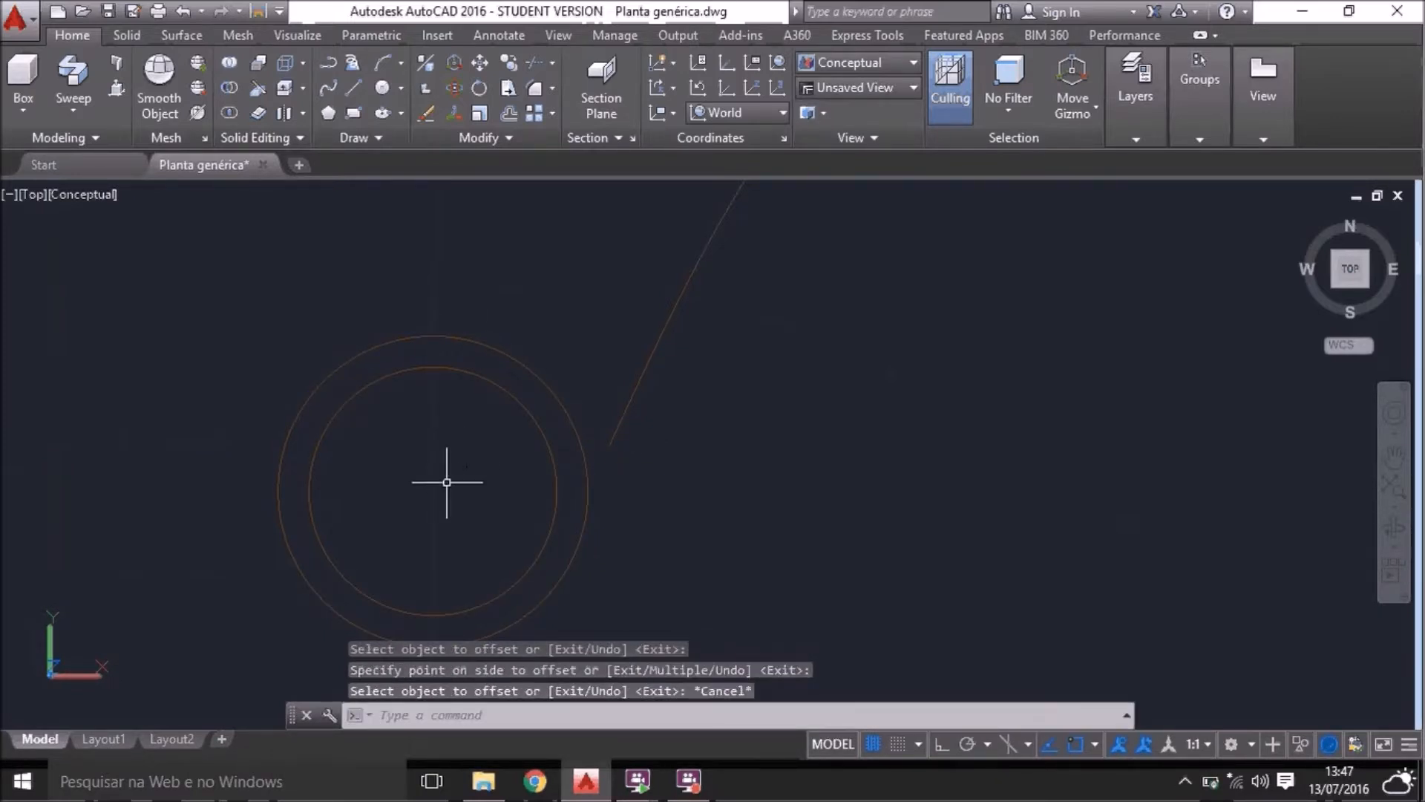
scroll(447, 482, "down", 2)
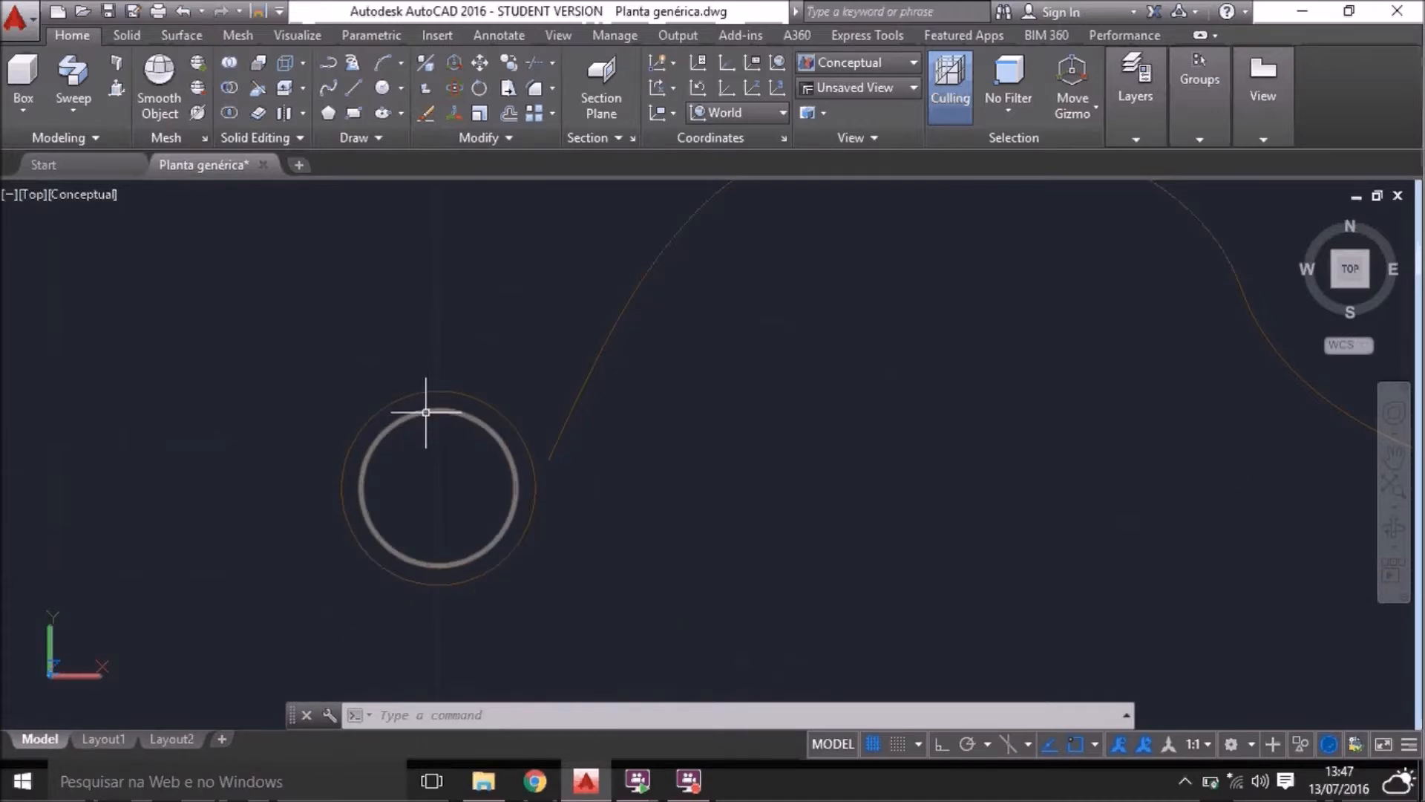
Draw a roughly horizontal line across both circles near their center, extending past the outer circle on each side
mouse_move(590, 374)
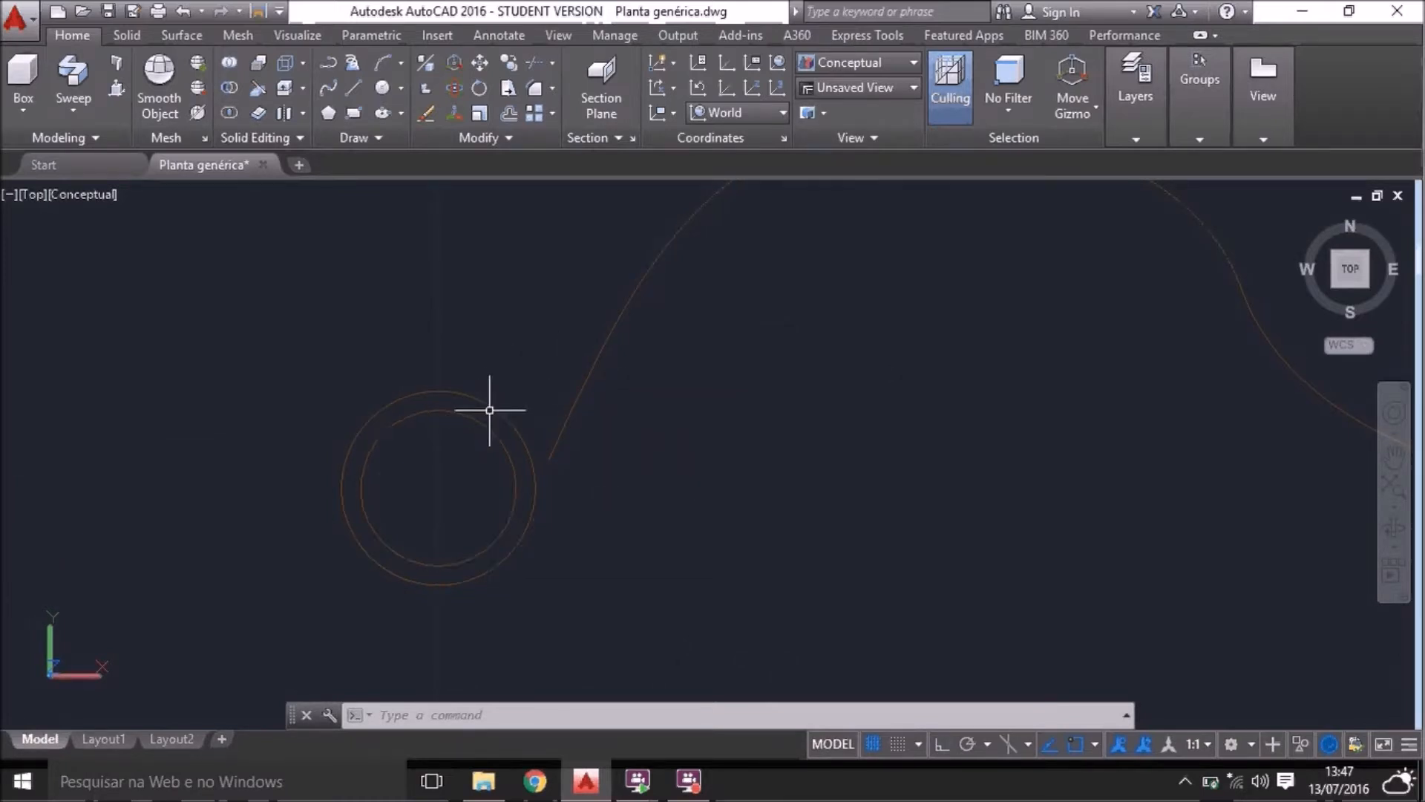
type("L")
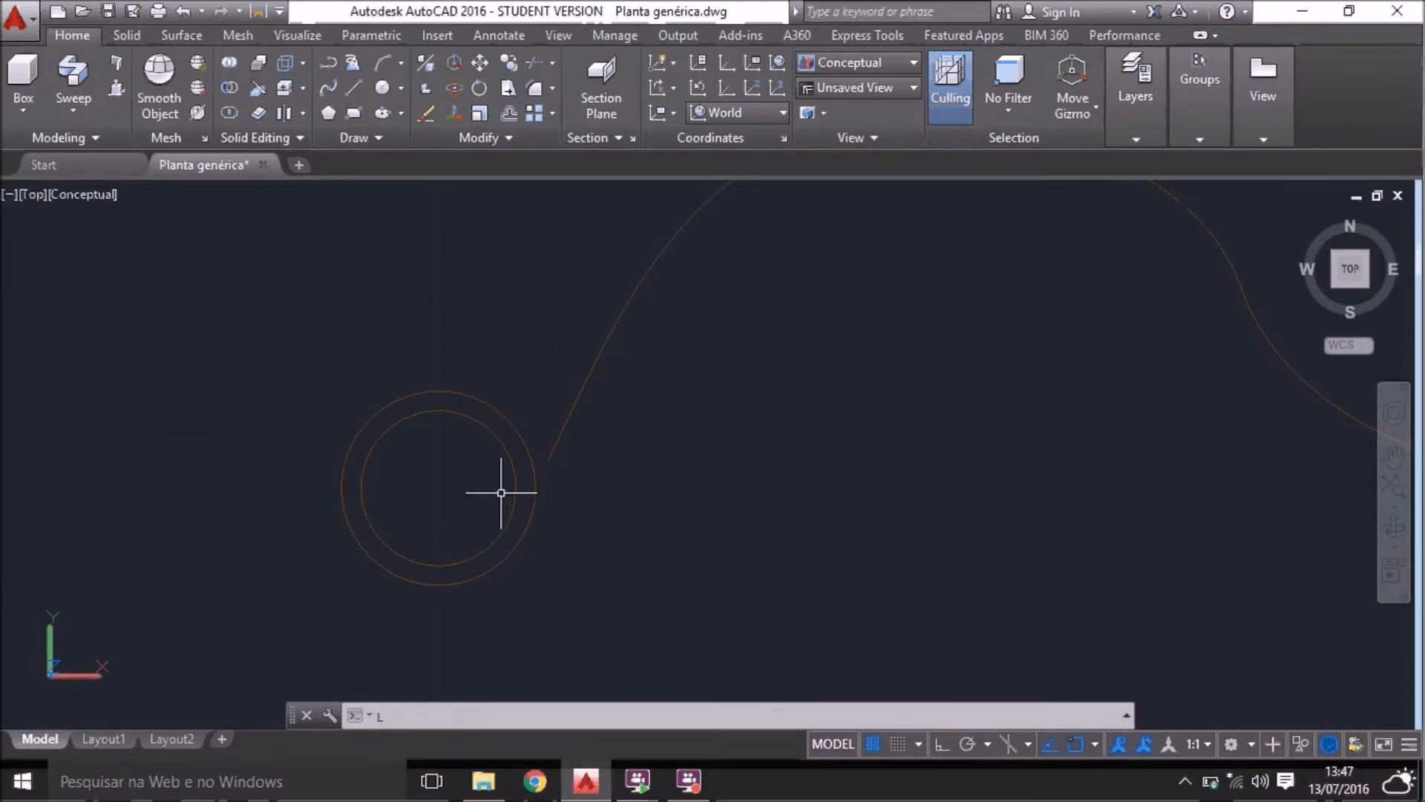
key("Escape")
left_click(355, 88)
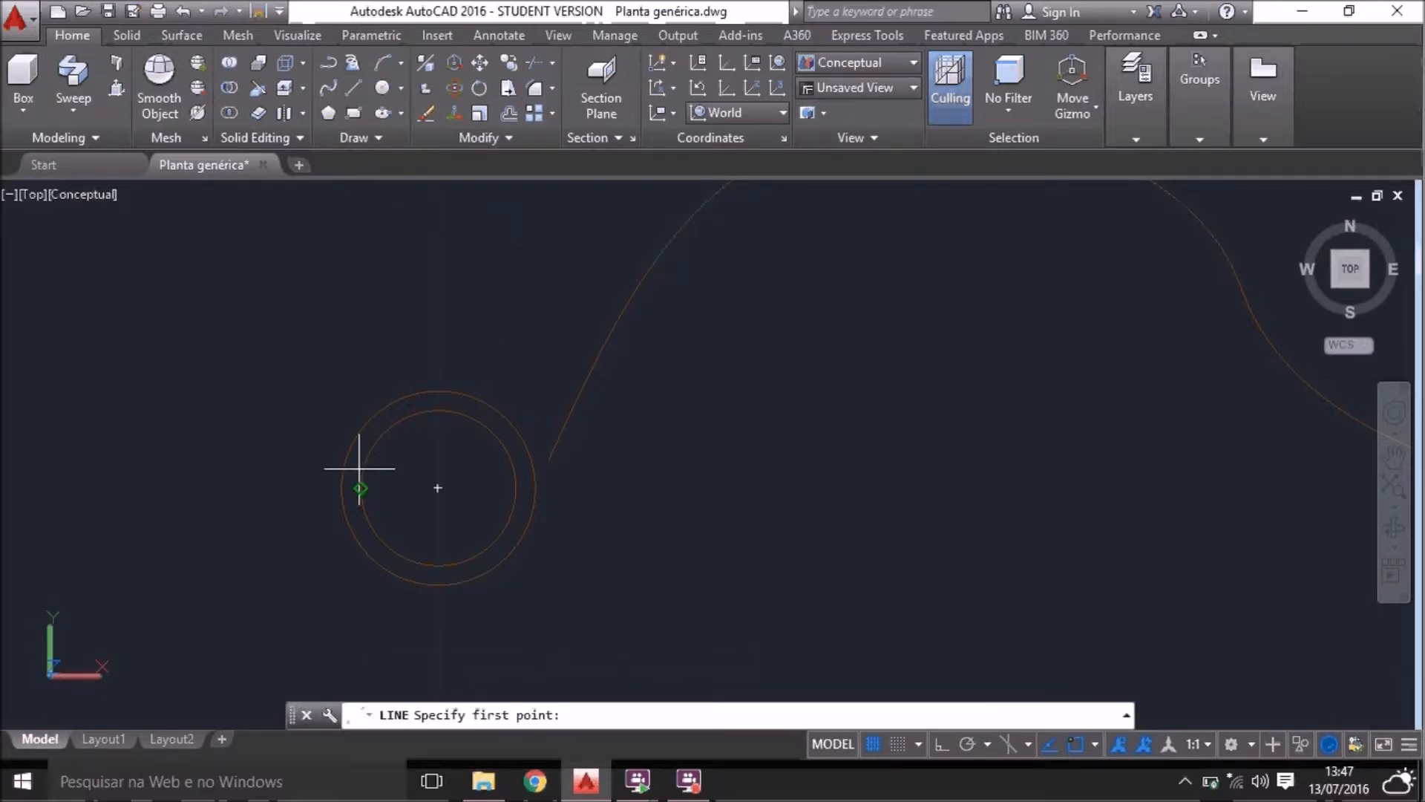
left_click(264, 489)
left_click(640, 494)
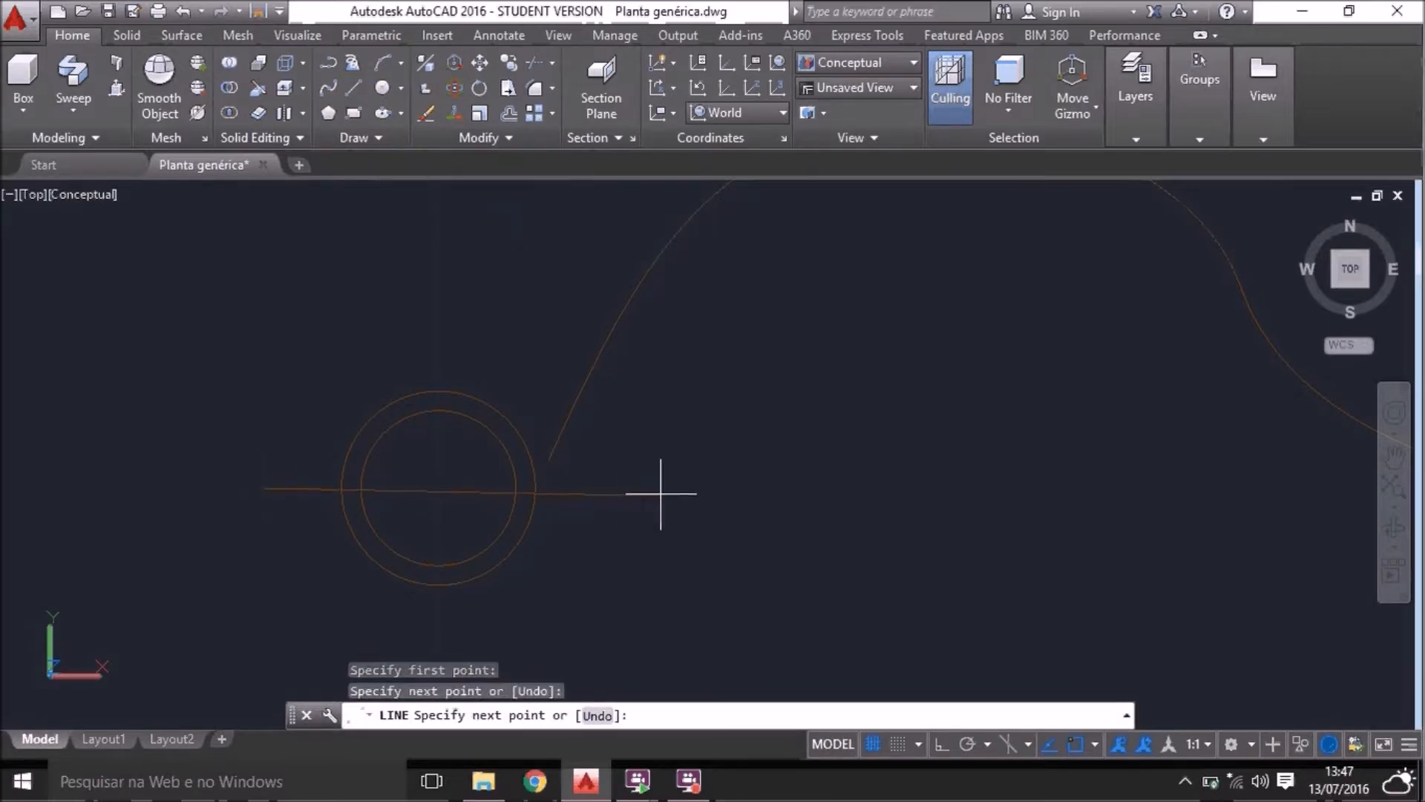
key("Return")
Create boundary polylines from the upper and lower halves of the ring between the two circles
scroll(447, 522, "up", 4)
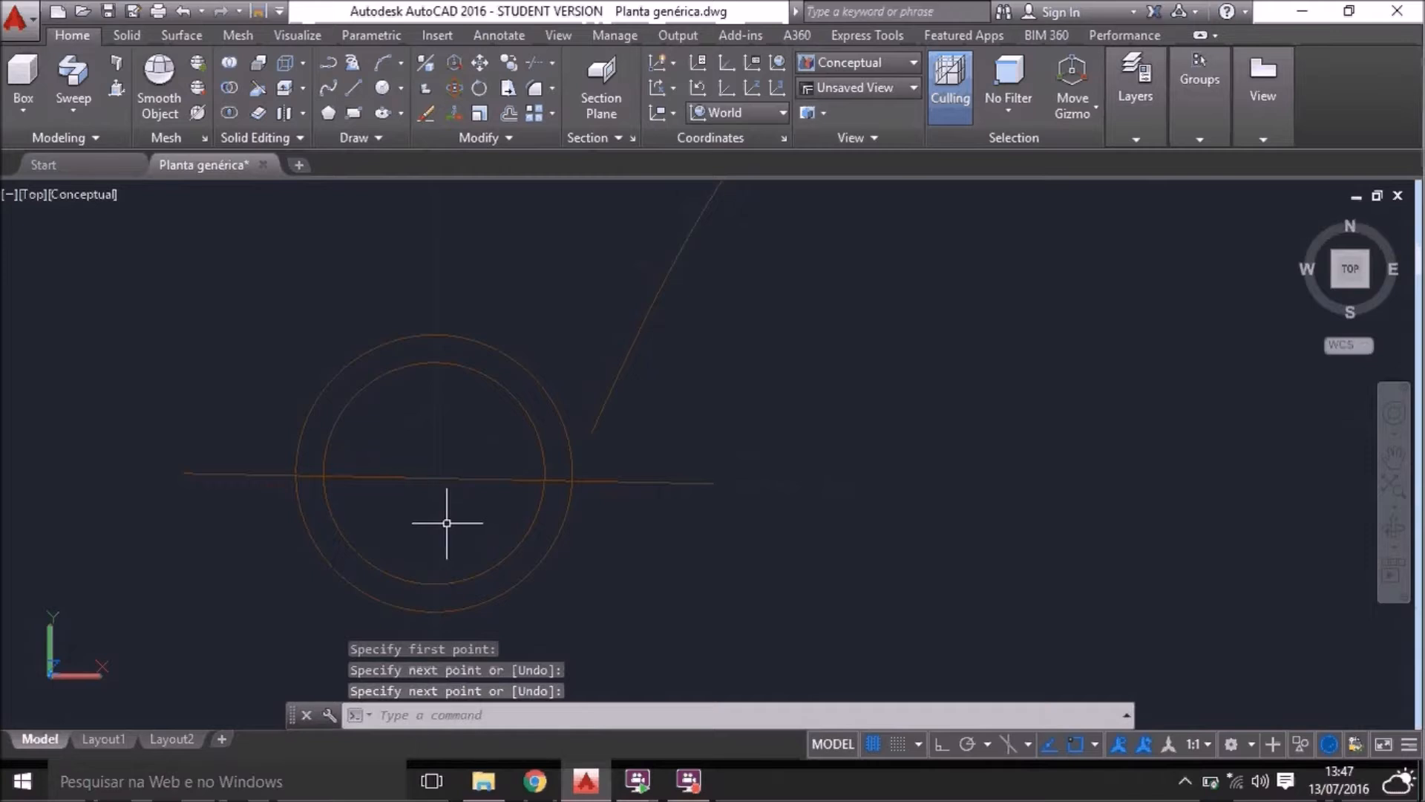
middle_click_drag(447, 522, 717, 502)
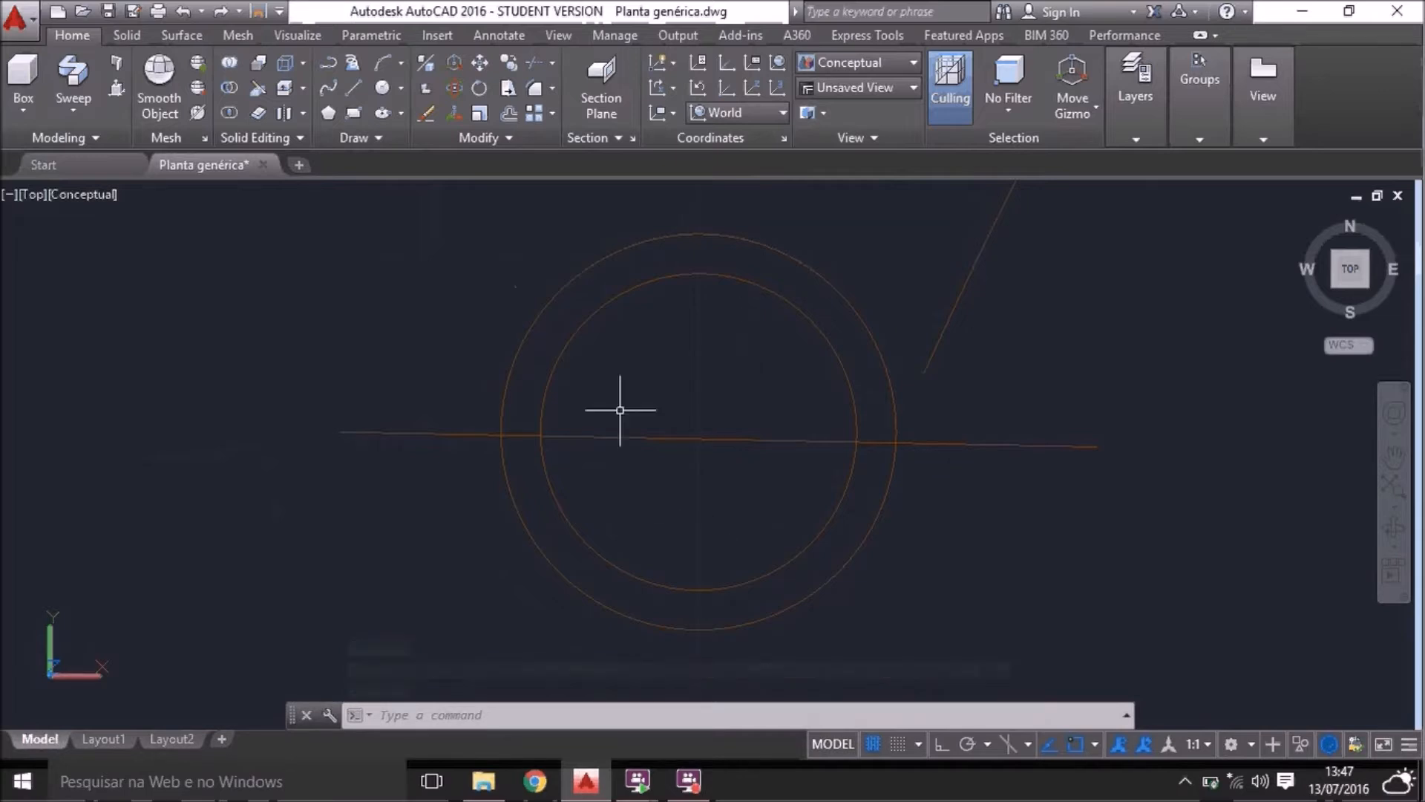
left_click(352, 139)
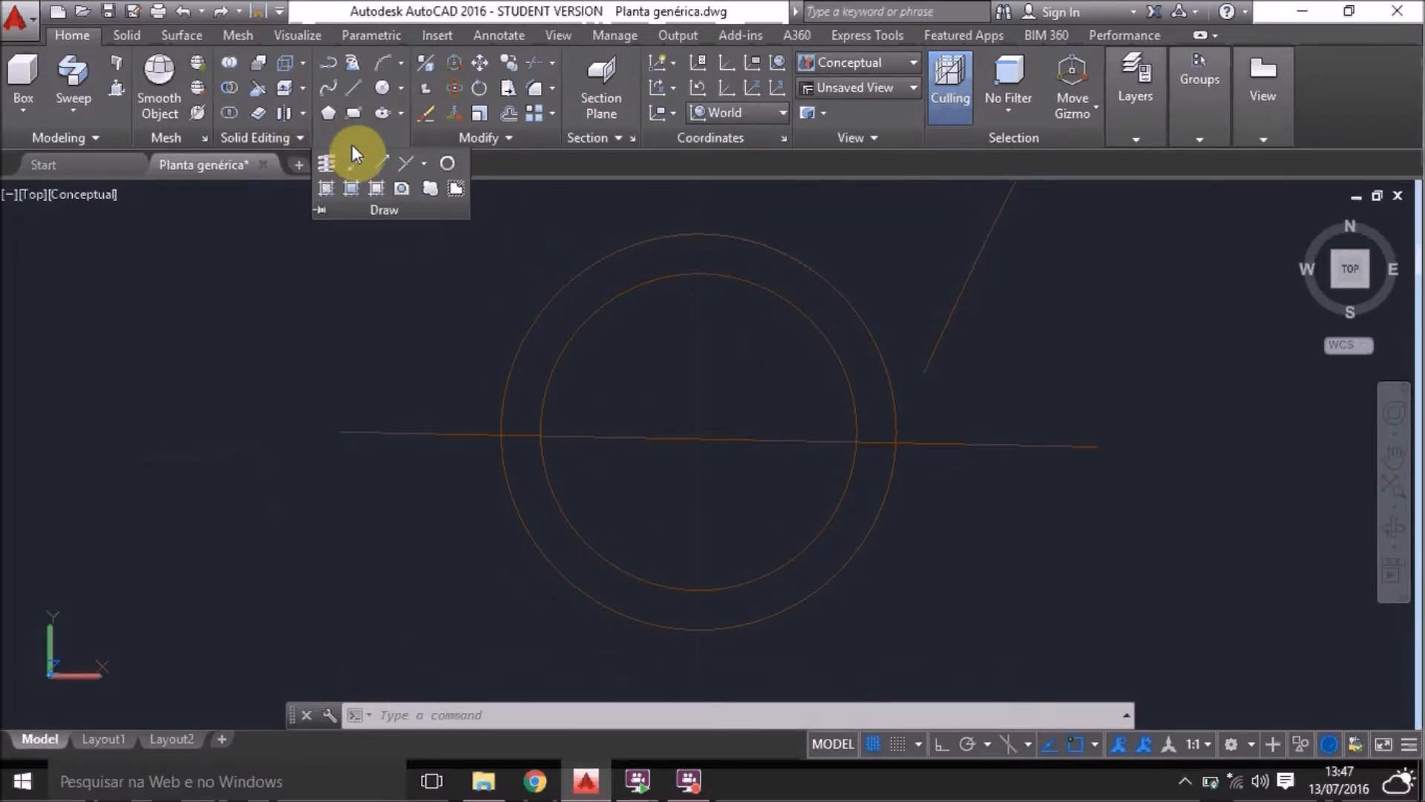
left_click(431, 189)
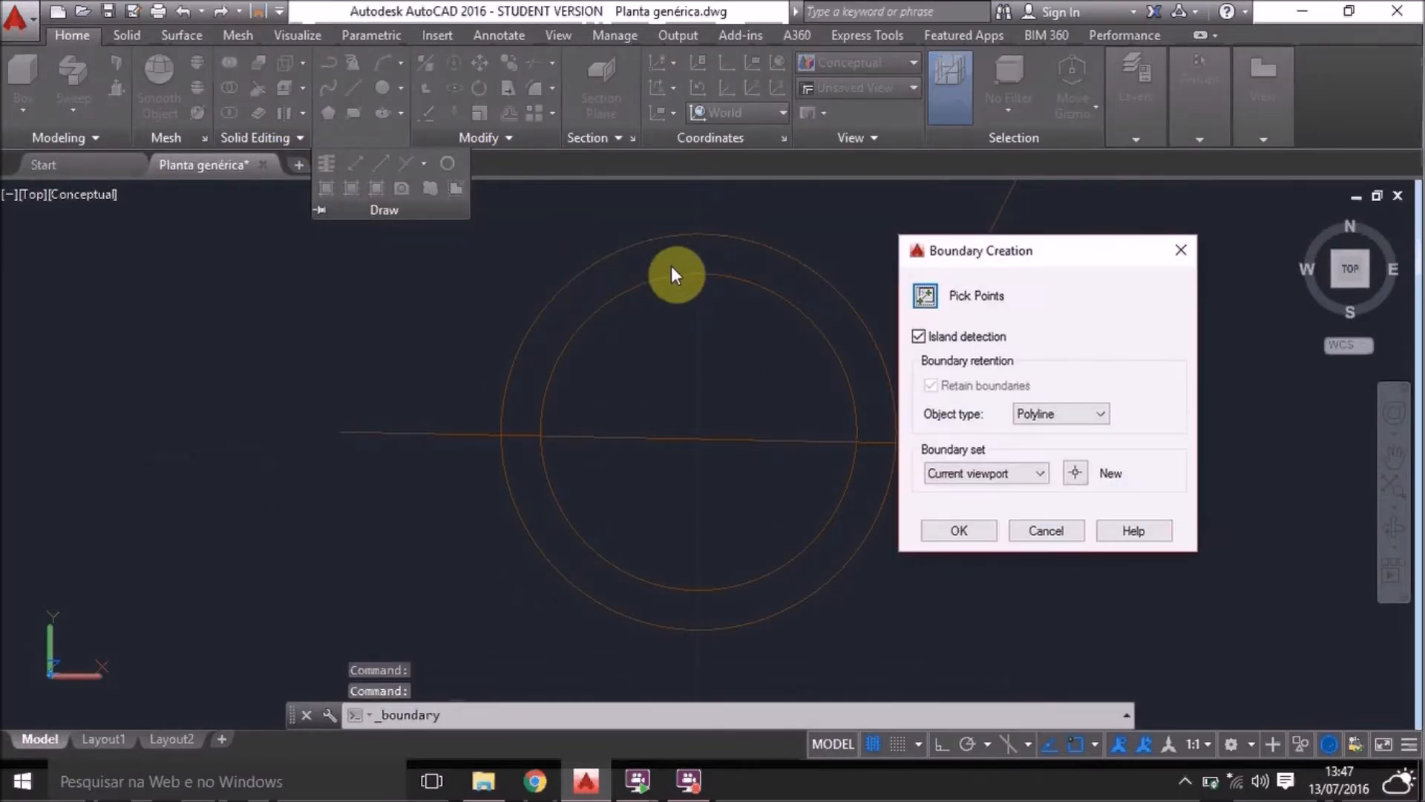
left_click(930, 300)
left_click(790, 288)
left_click(812, 564)
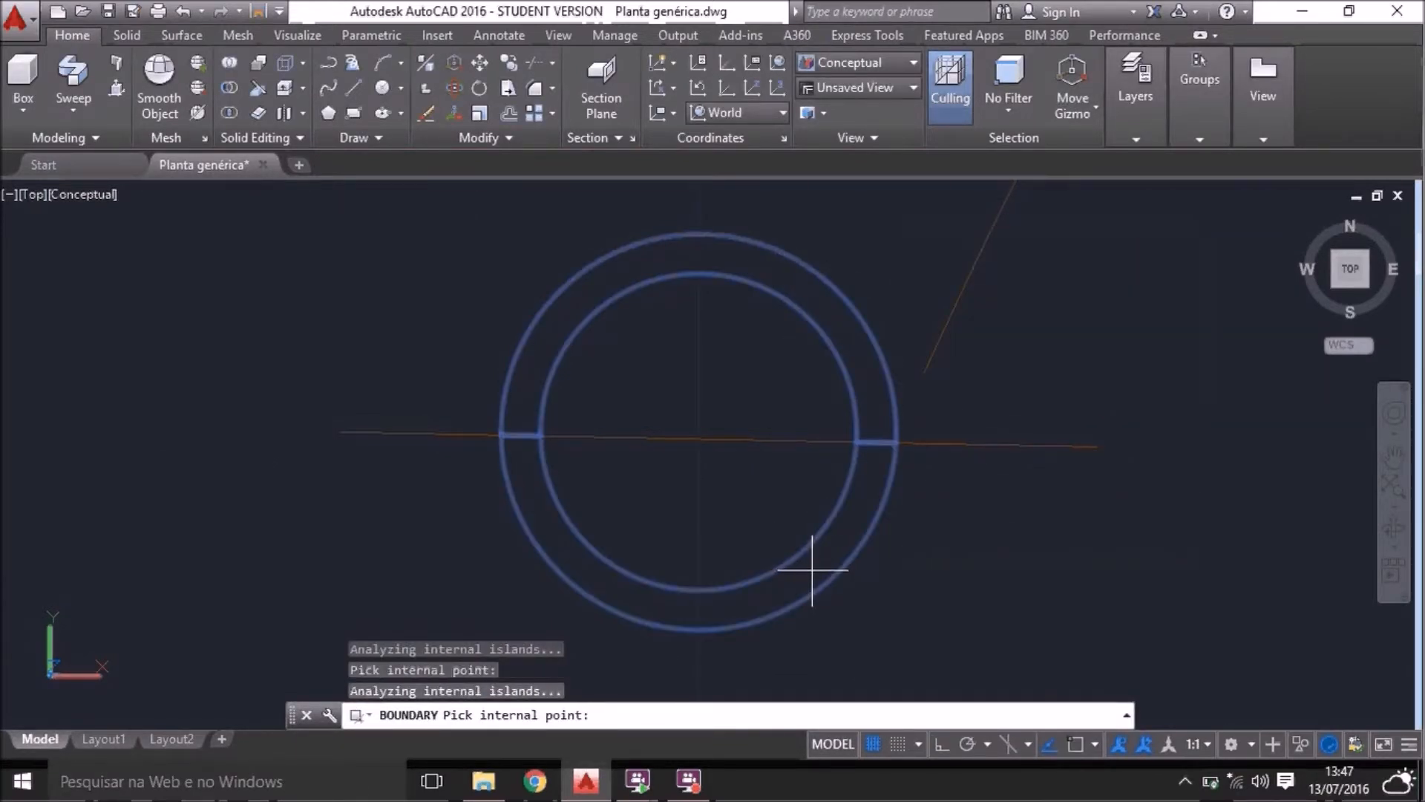
key("Return")
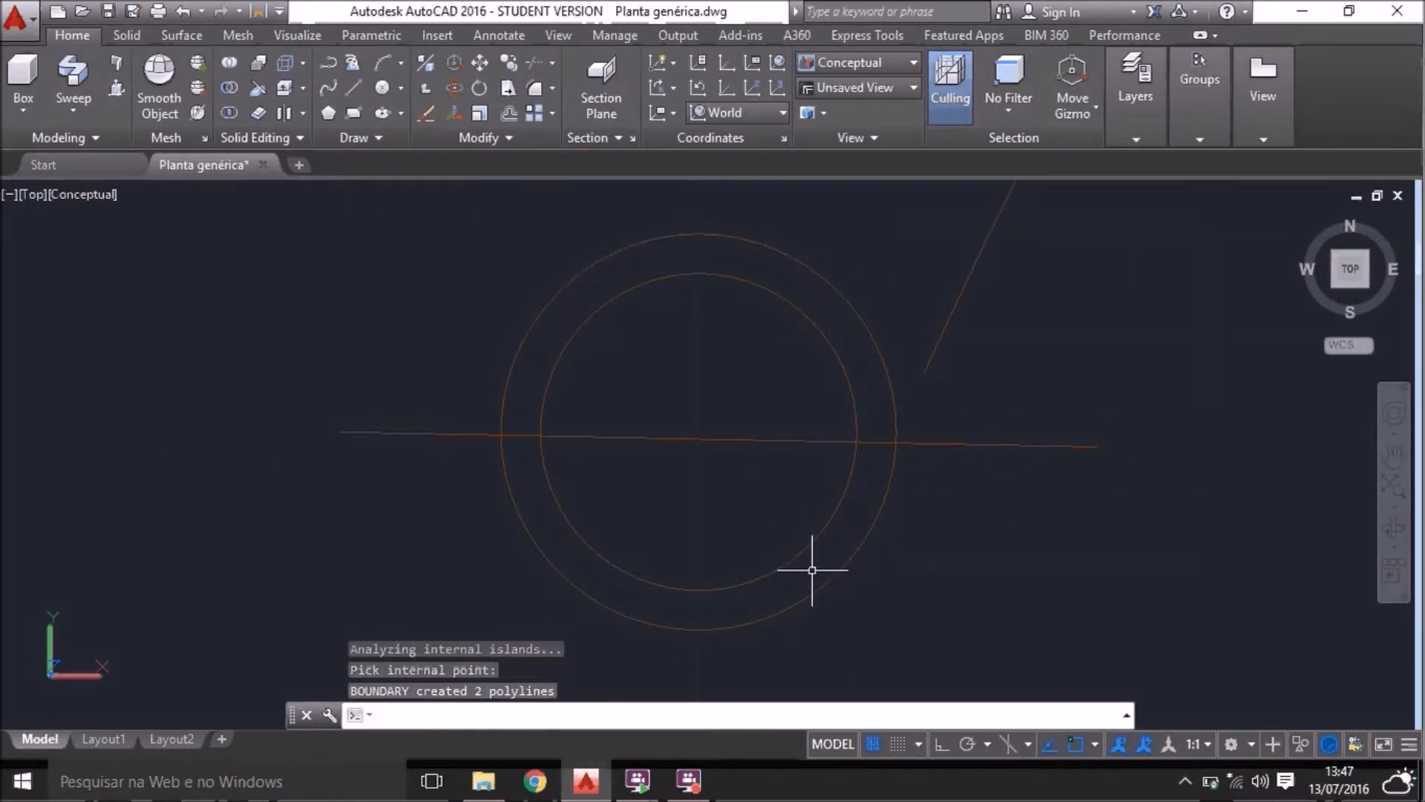
Erase the straight line crossing the circles
left_click(463, 432)
key("Delete")
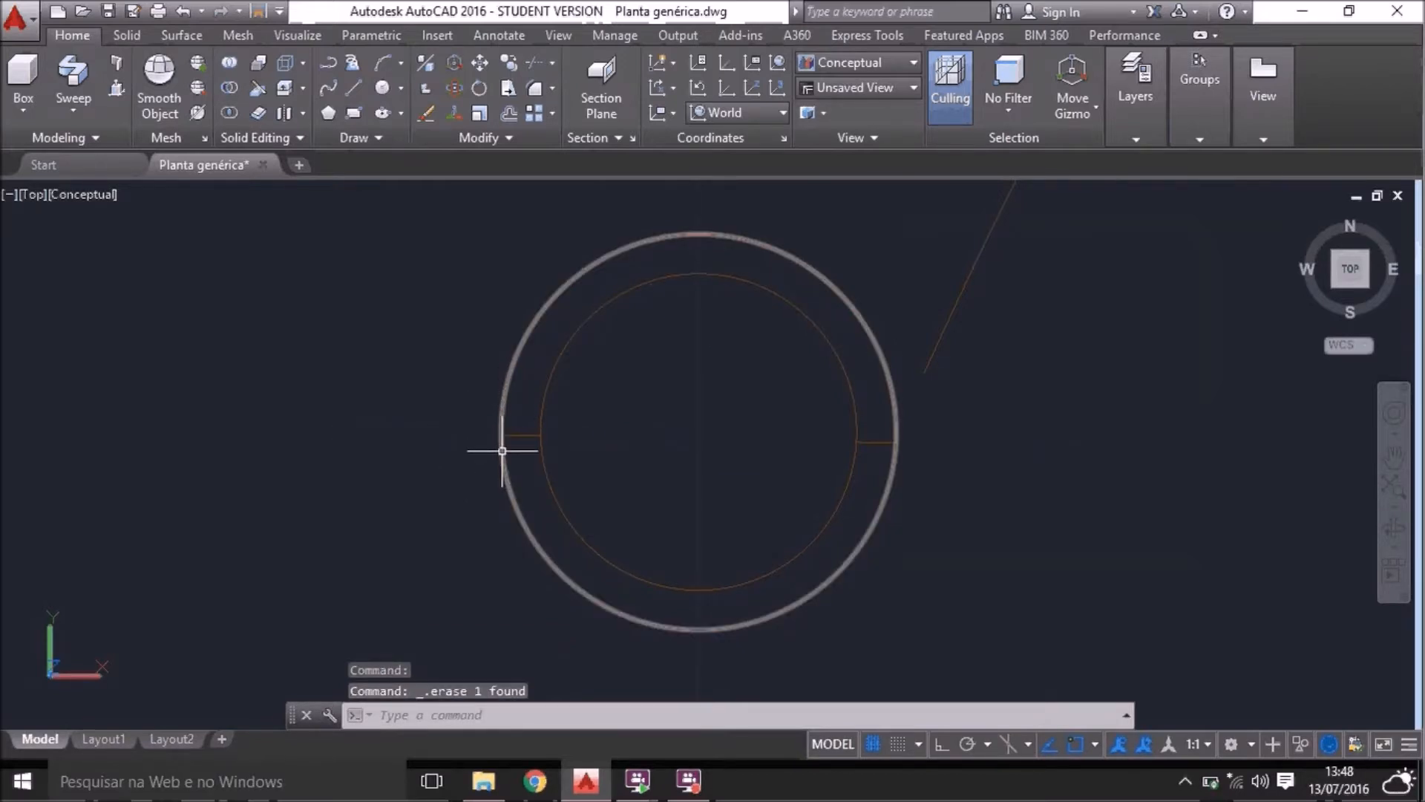
left_click(538, 445)
key("Escape")
Sweep both halves of the ring along the spline to form a hollow tube, working in the SE Isometric view
scroll(435, 419, "down", 6)
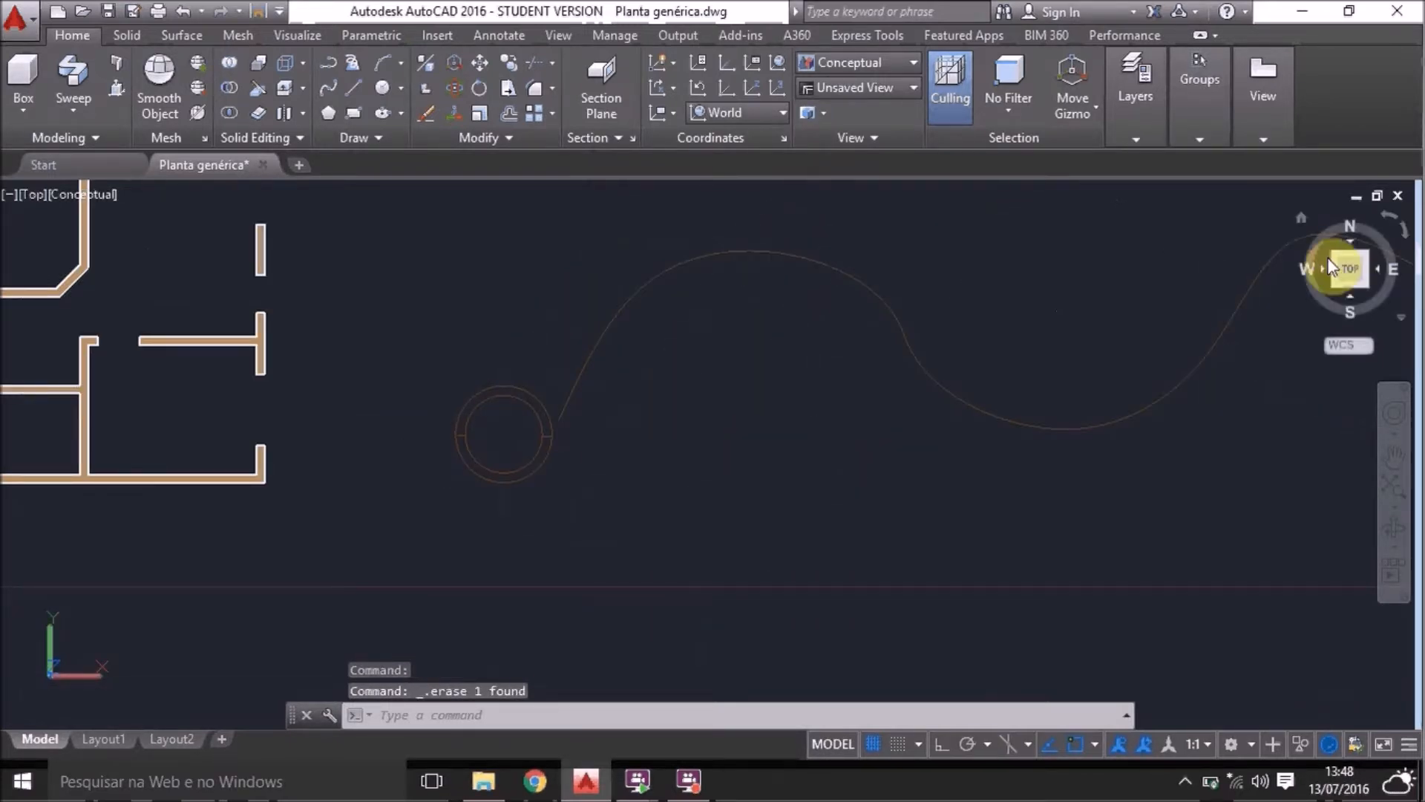
left_click(1366, 286)
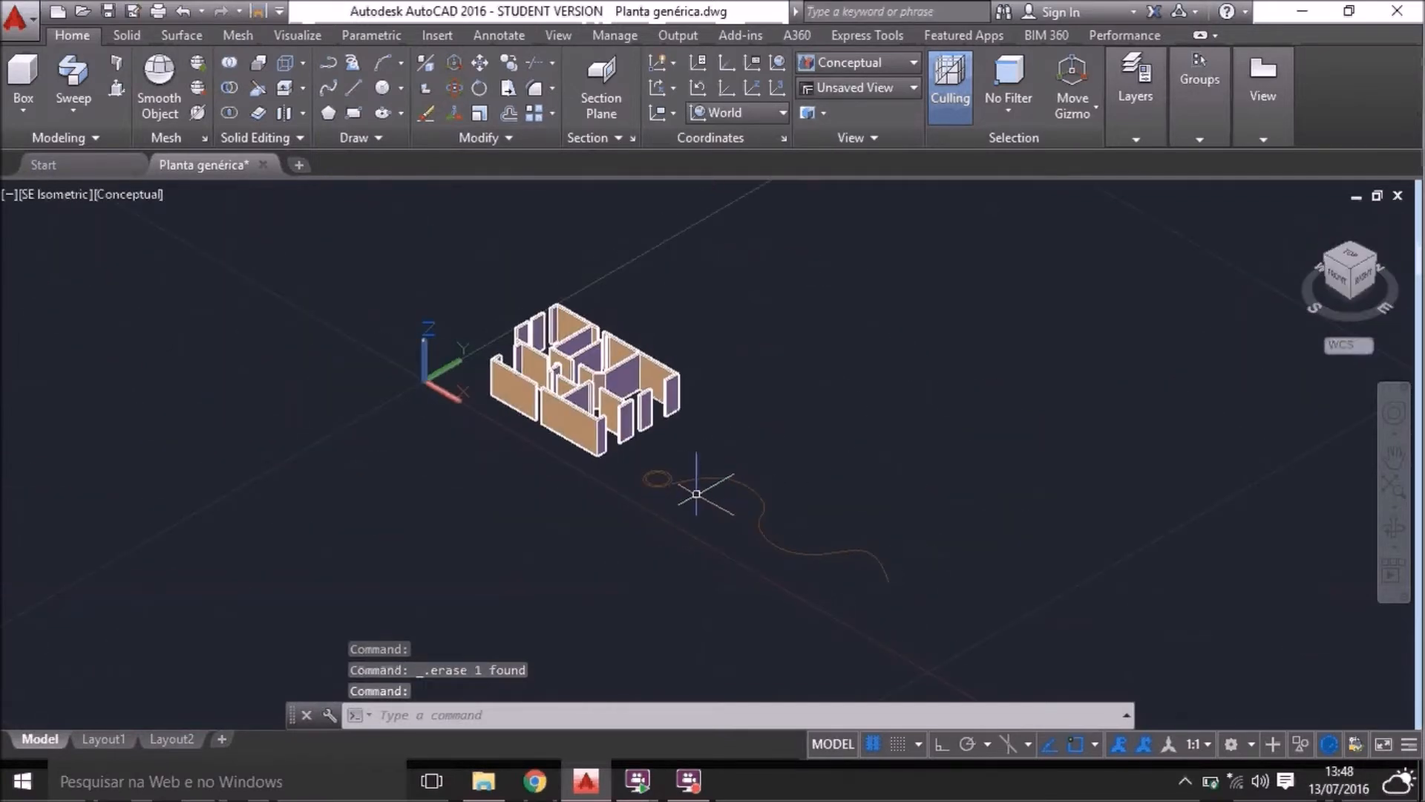
scroll(657, 490, "up", 3)
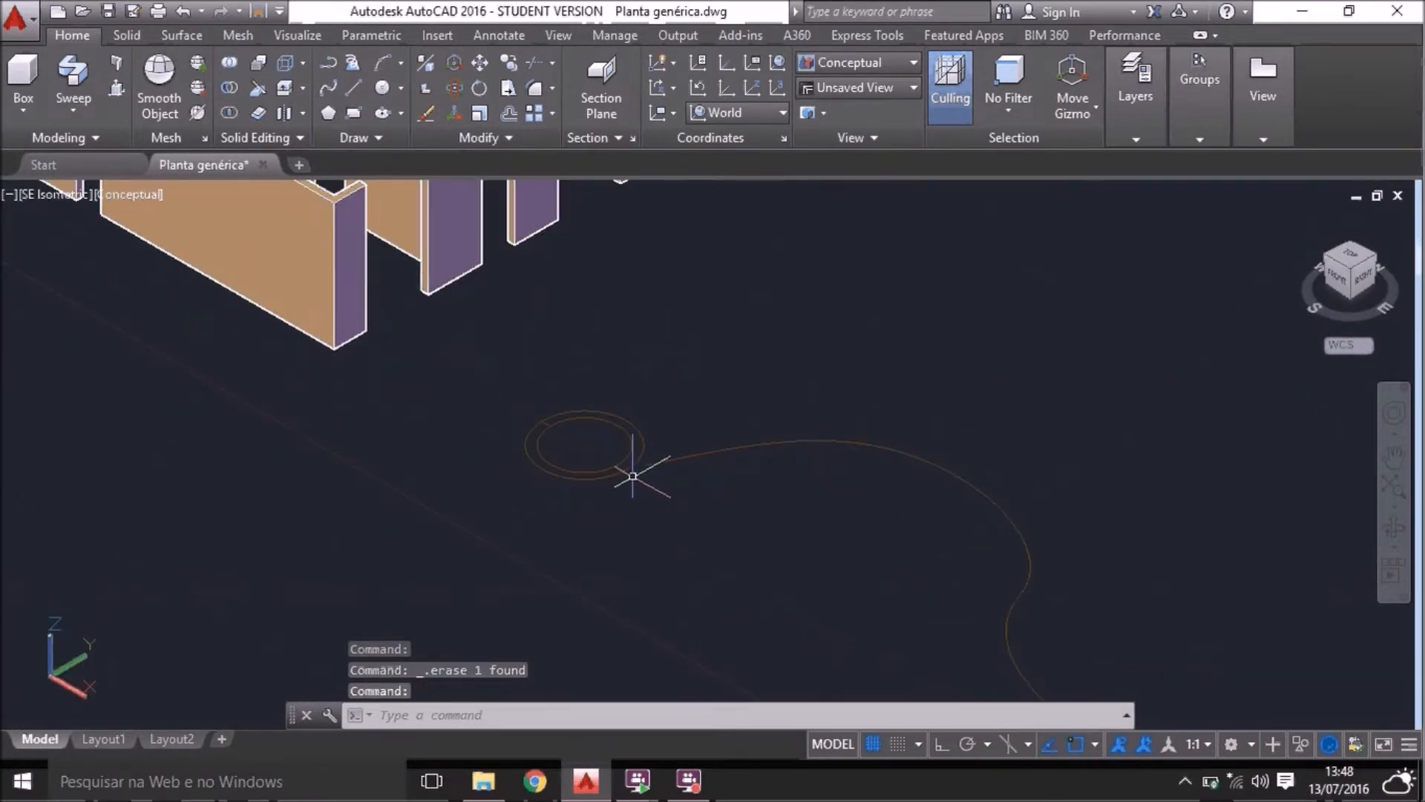
scroll(633, 475, "up", 3)
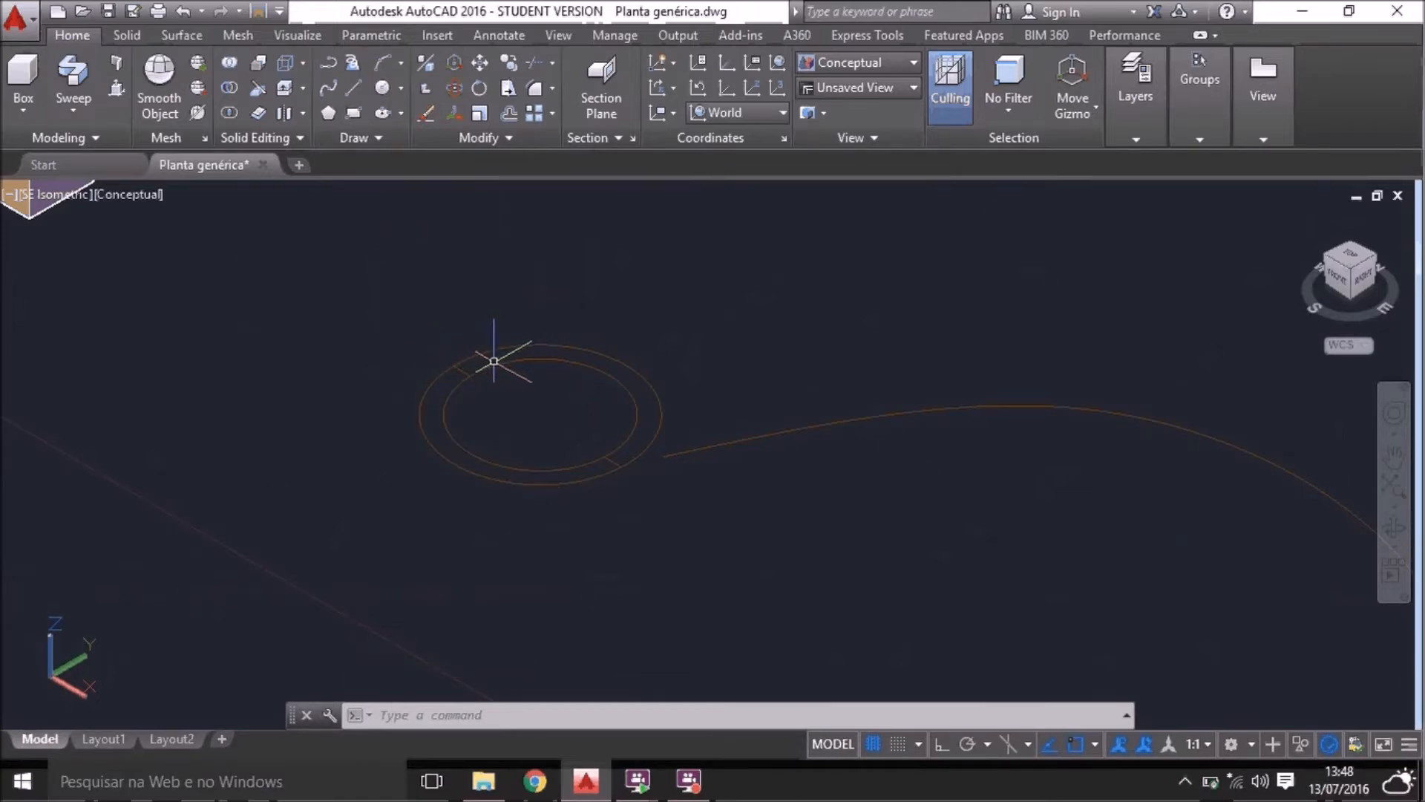
scroll(498, 364, "down", 3)
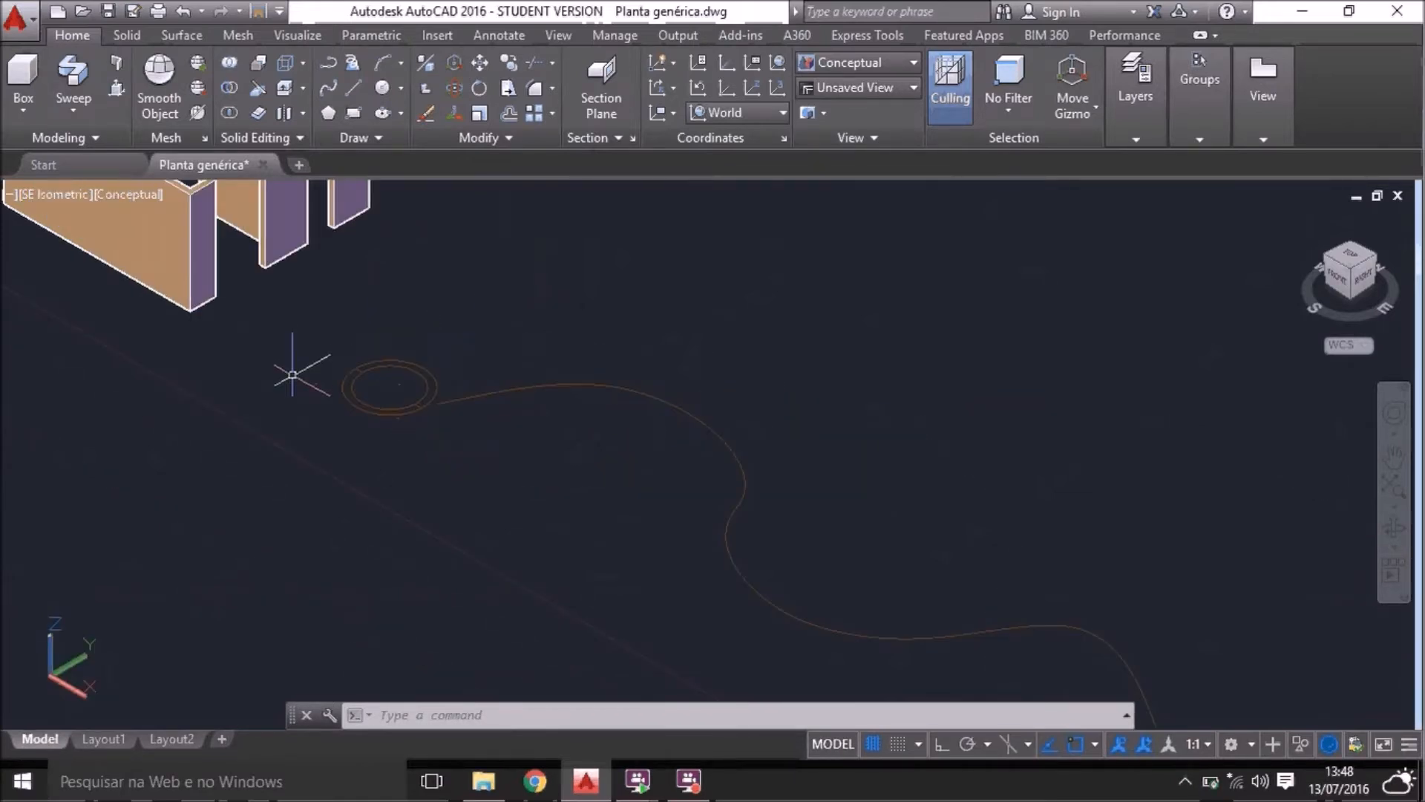
left_click(81, 79)
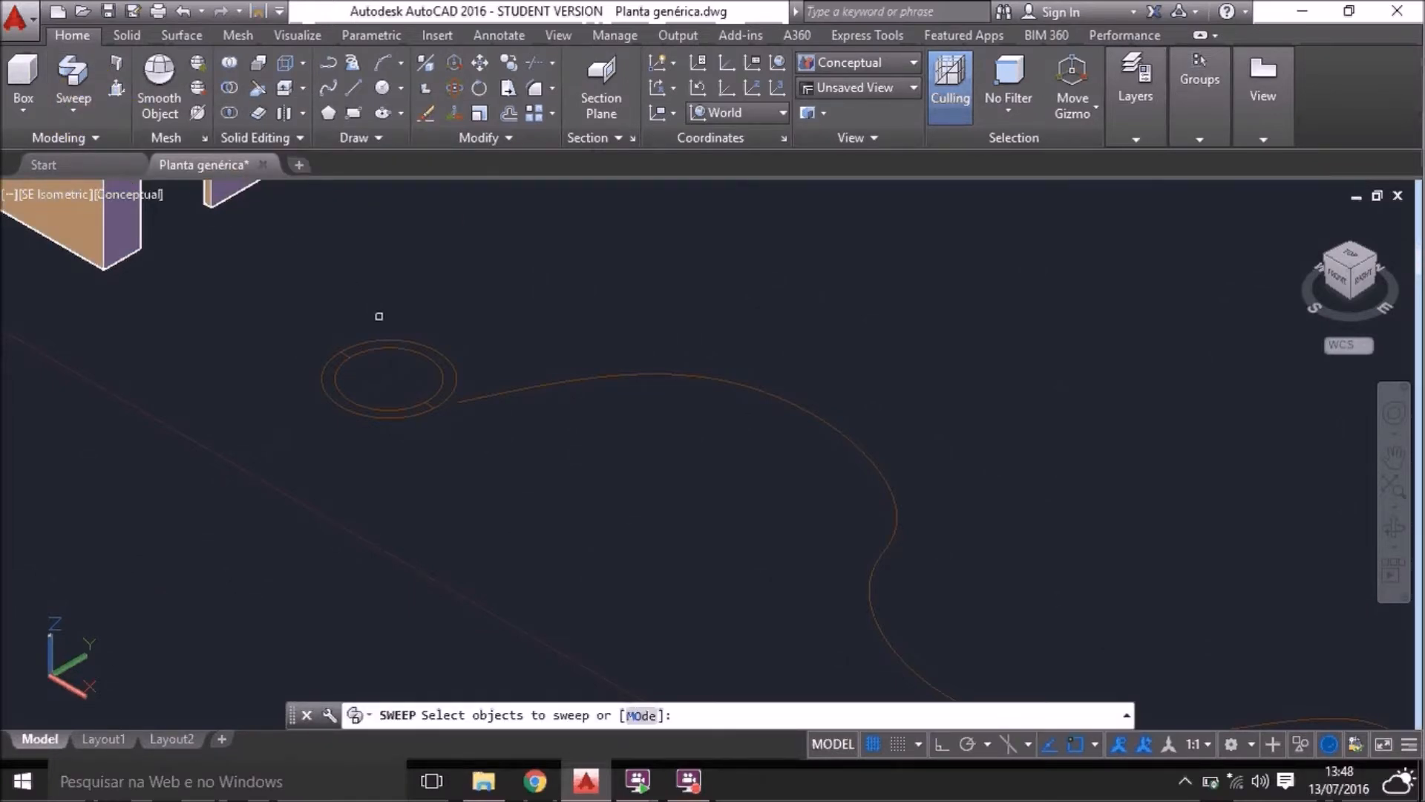
left_click(380, 350)
left_click(347, 366)
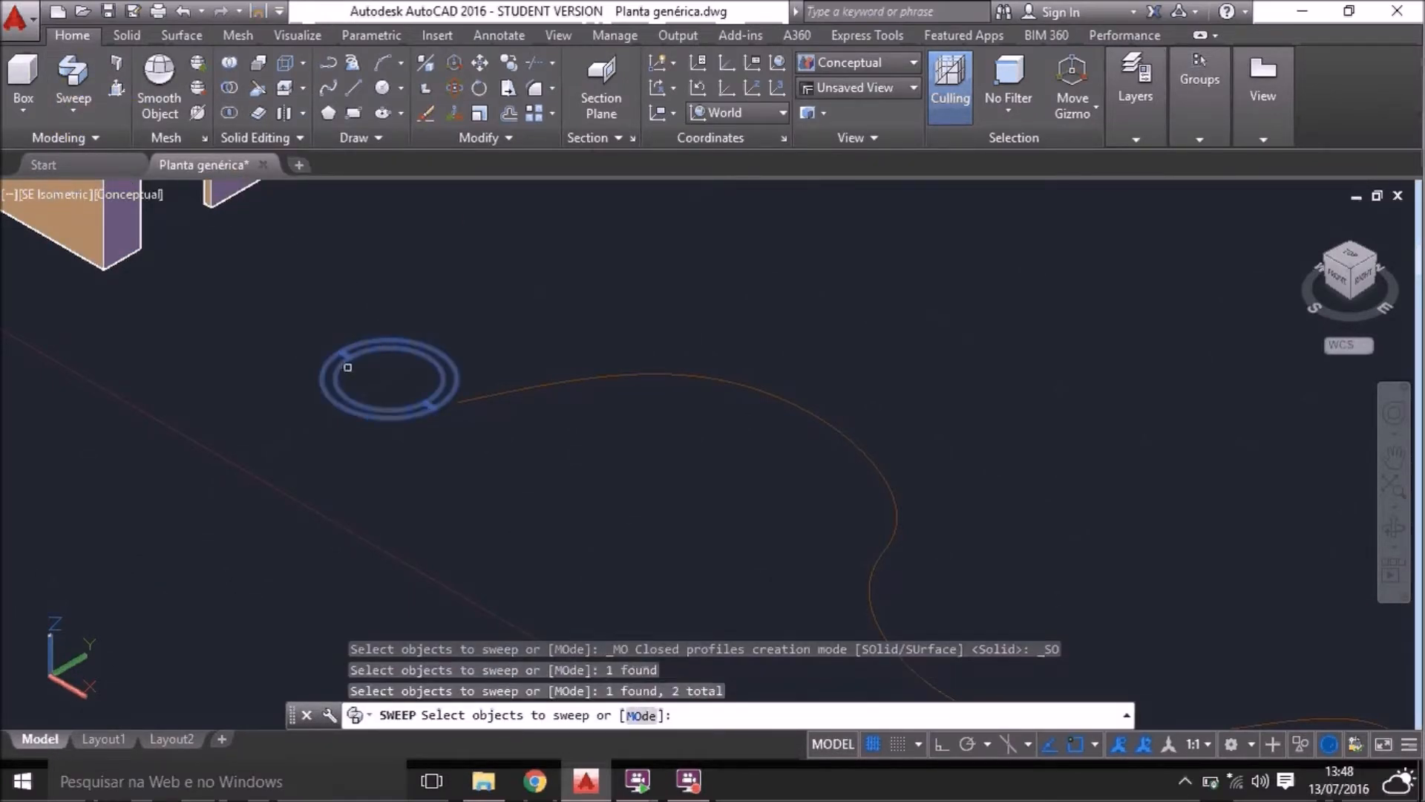
left_click(373, 372)
left_click(321, 331)
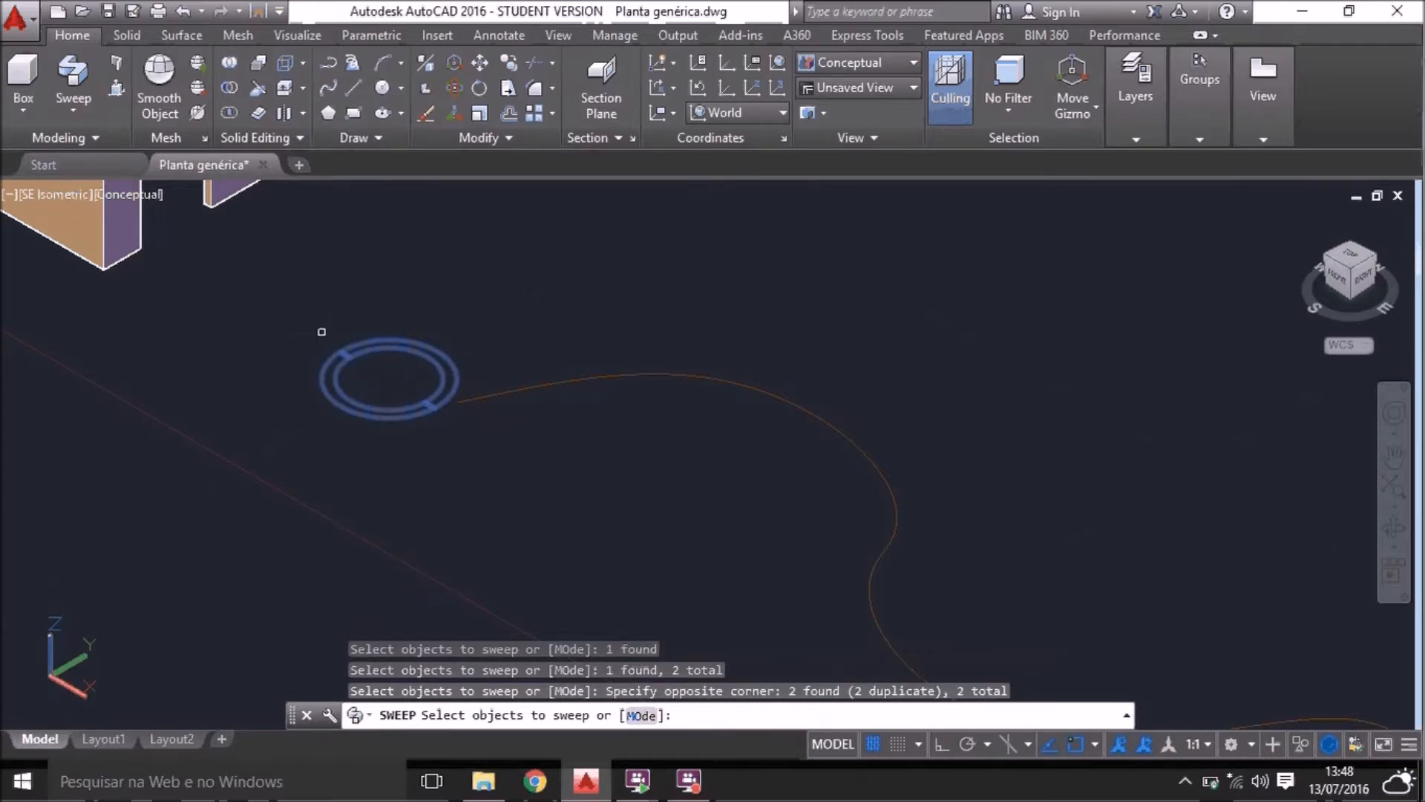
key("Return")
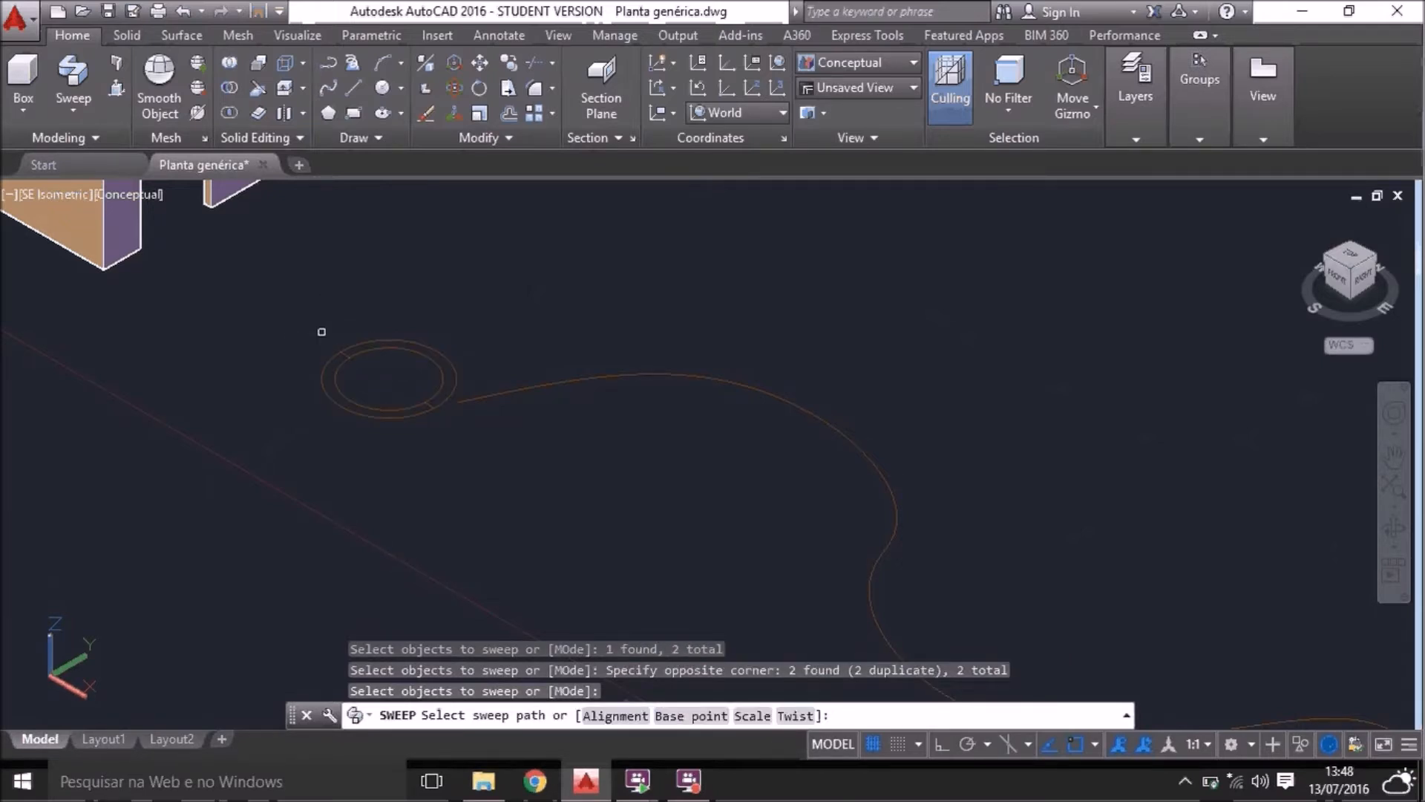
scroll(327, 395, "down", 2)
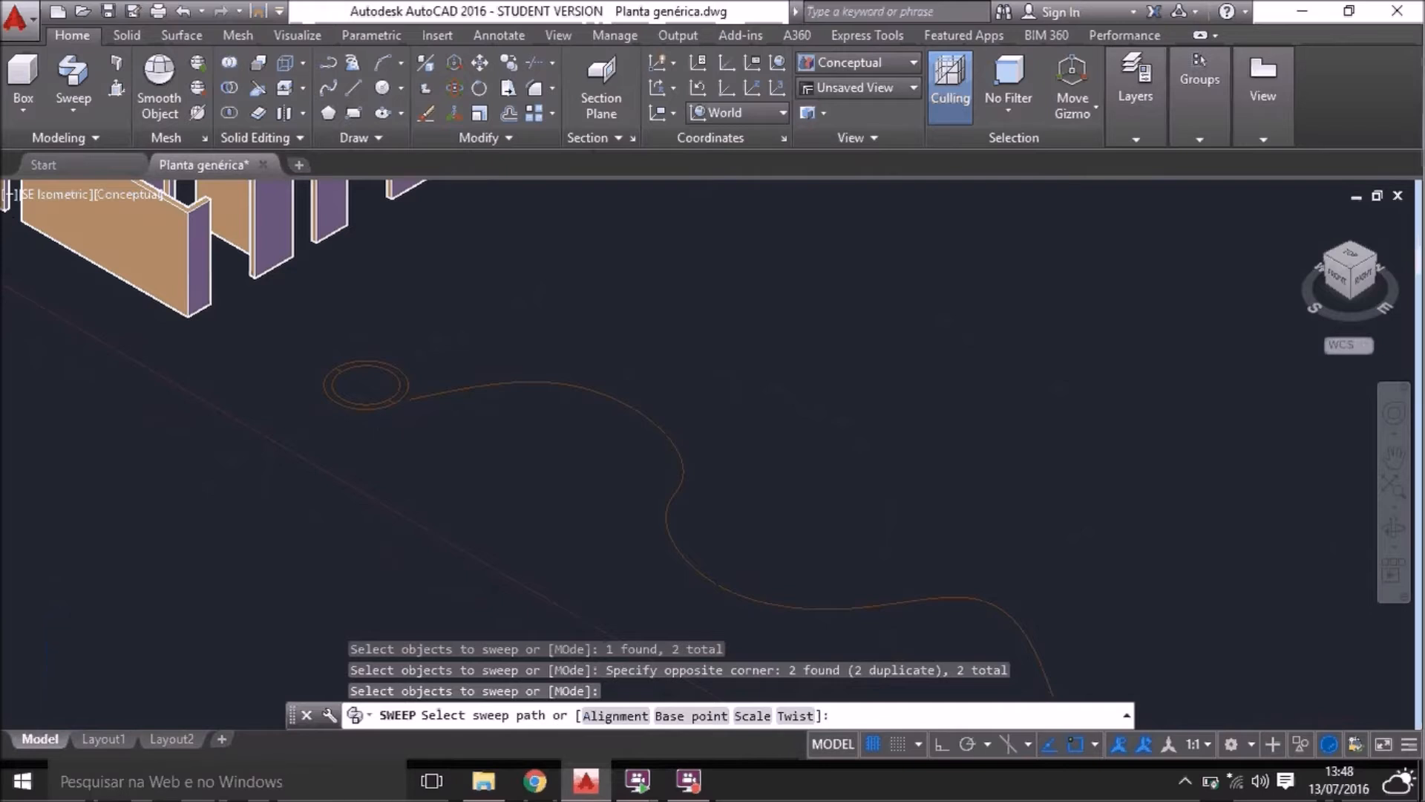
scroll(401, 416, "up", 3)
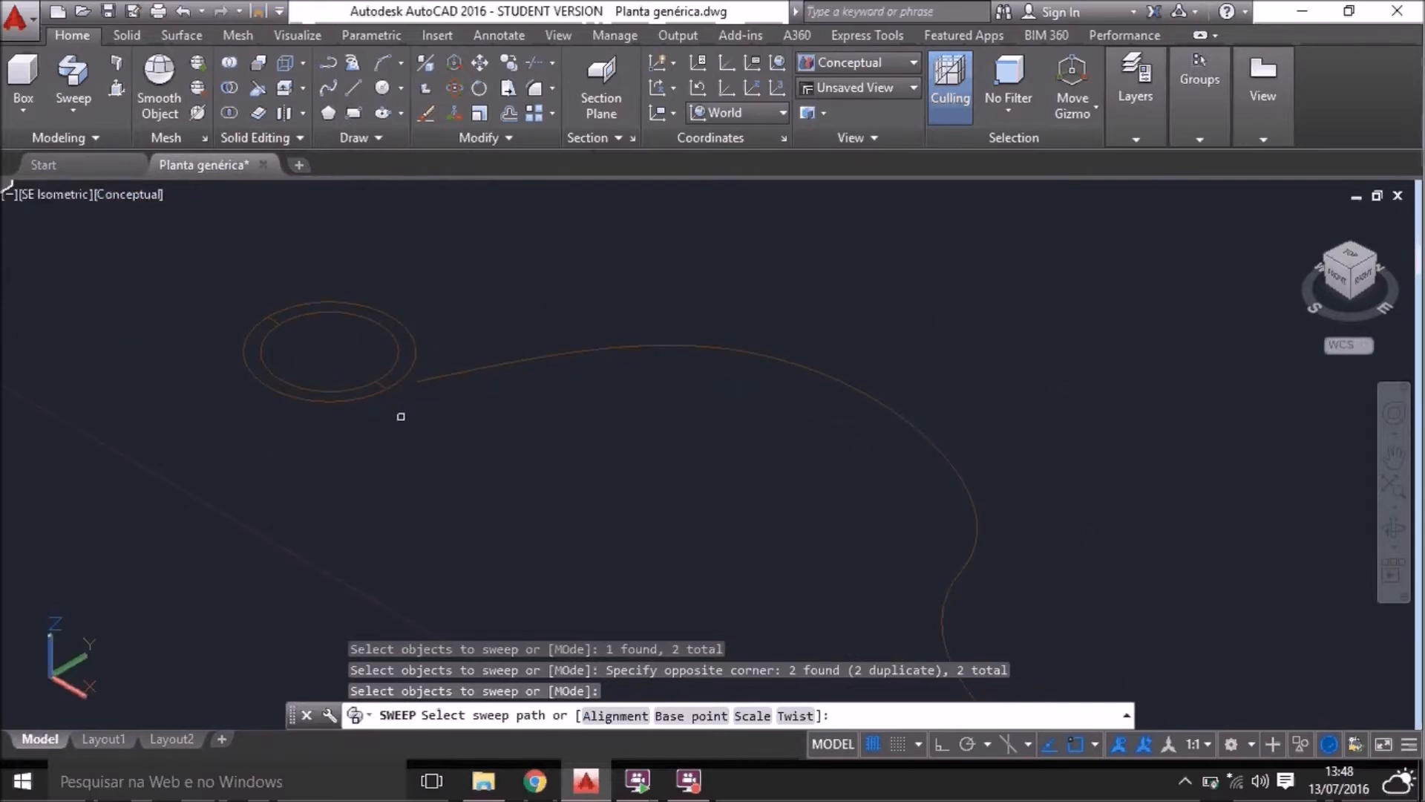
left_click(446, 376)
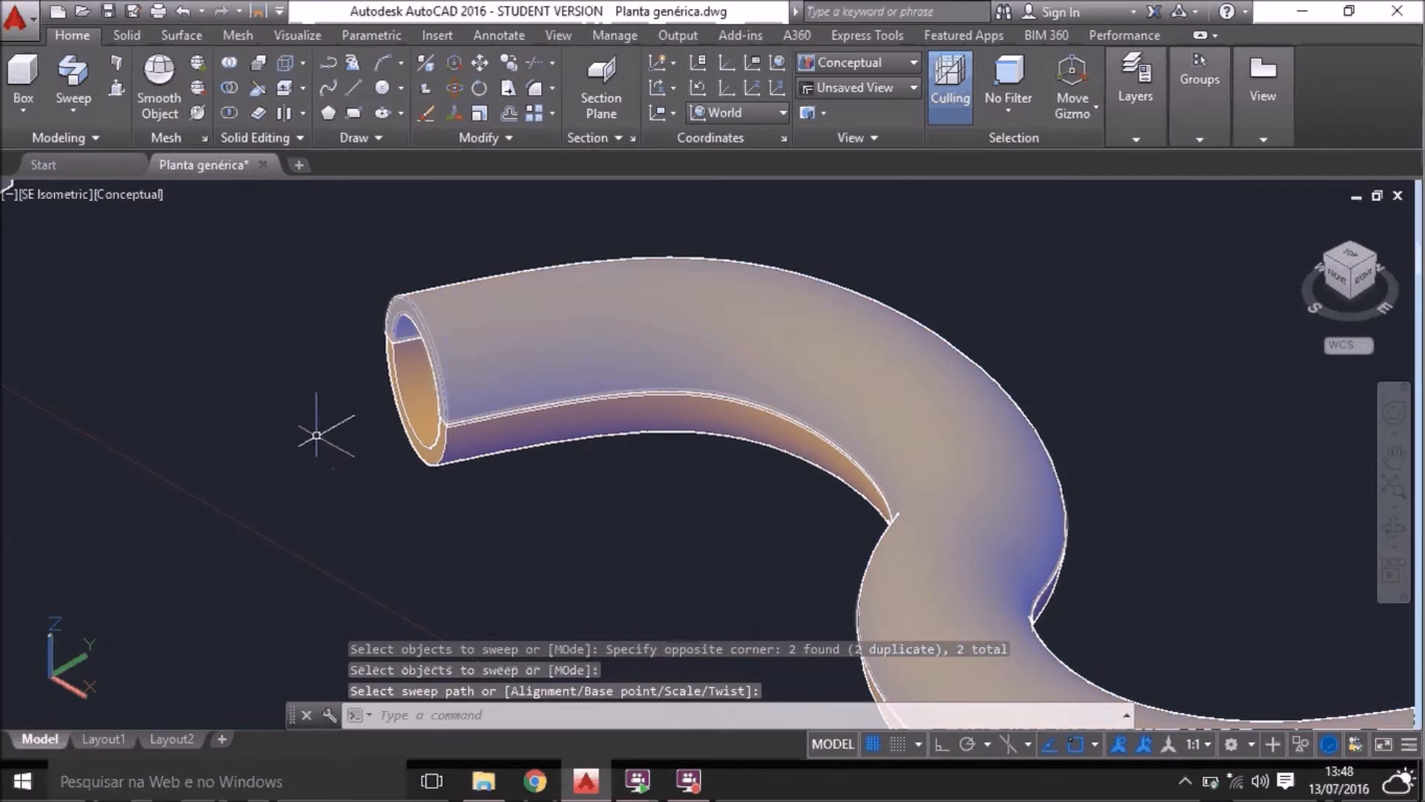
Try erasing the upper half of the swept tube and undo the erasure
scroll(317, 435, "down", 5)
scroll(648, 578, "up", 5)
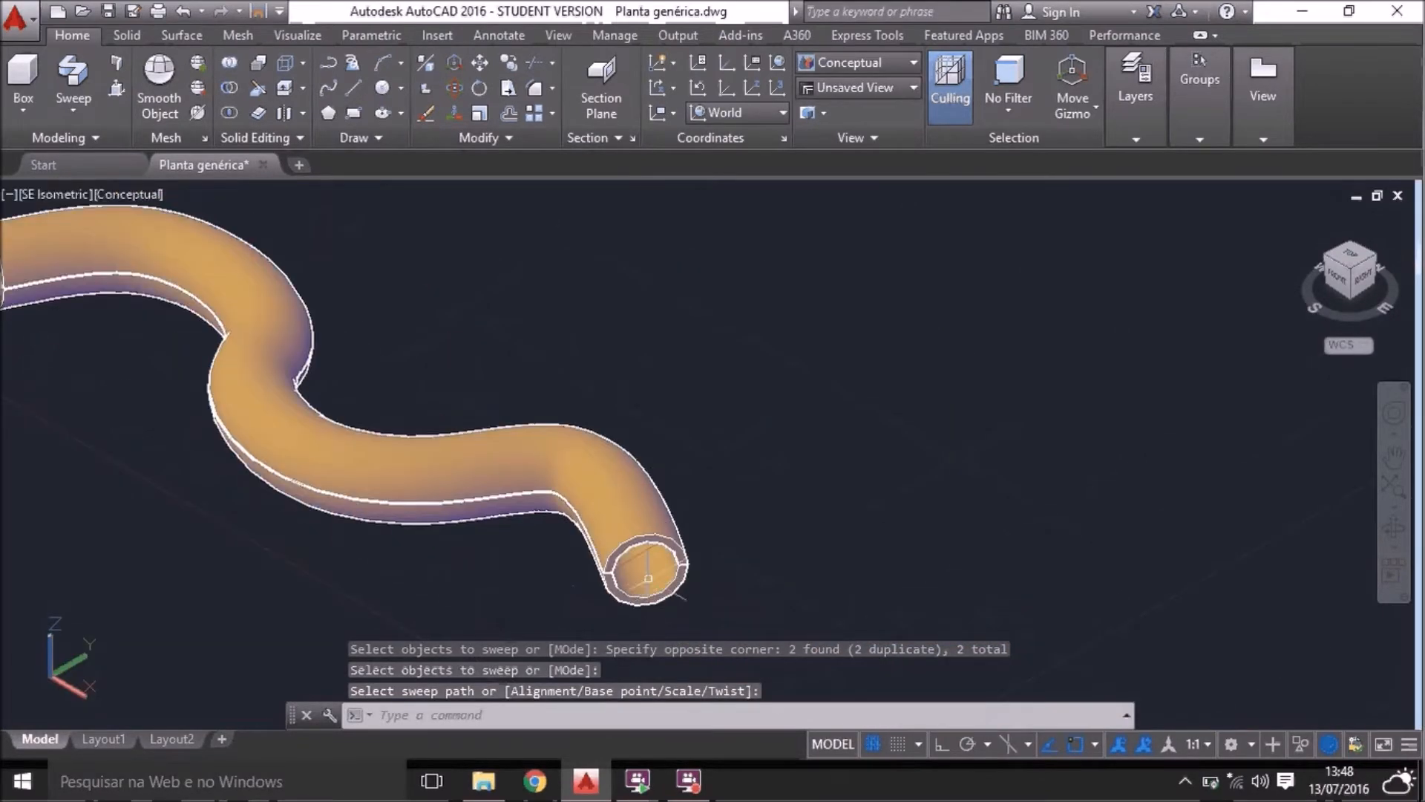
scroll(648, 578, "up", 5)
left_click(624, 468)
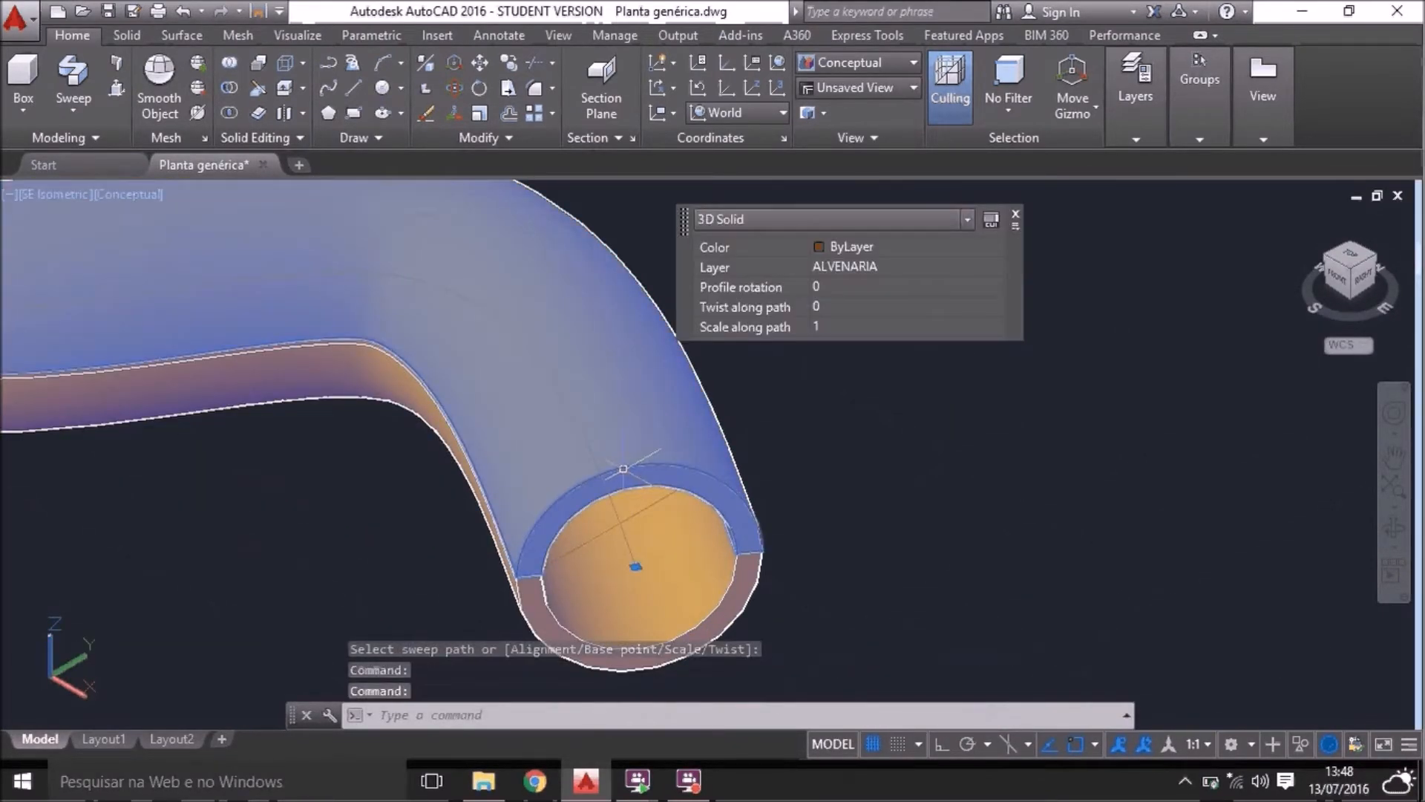
key("Delete")
scroll(861, 490, "down", 5)
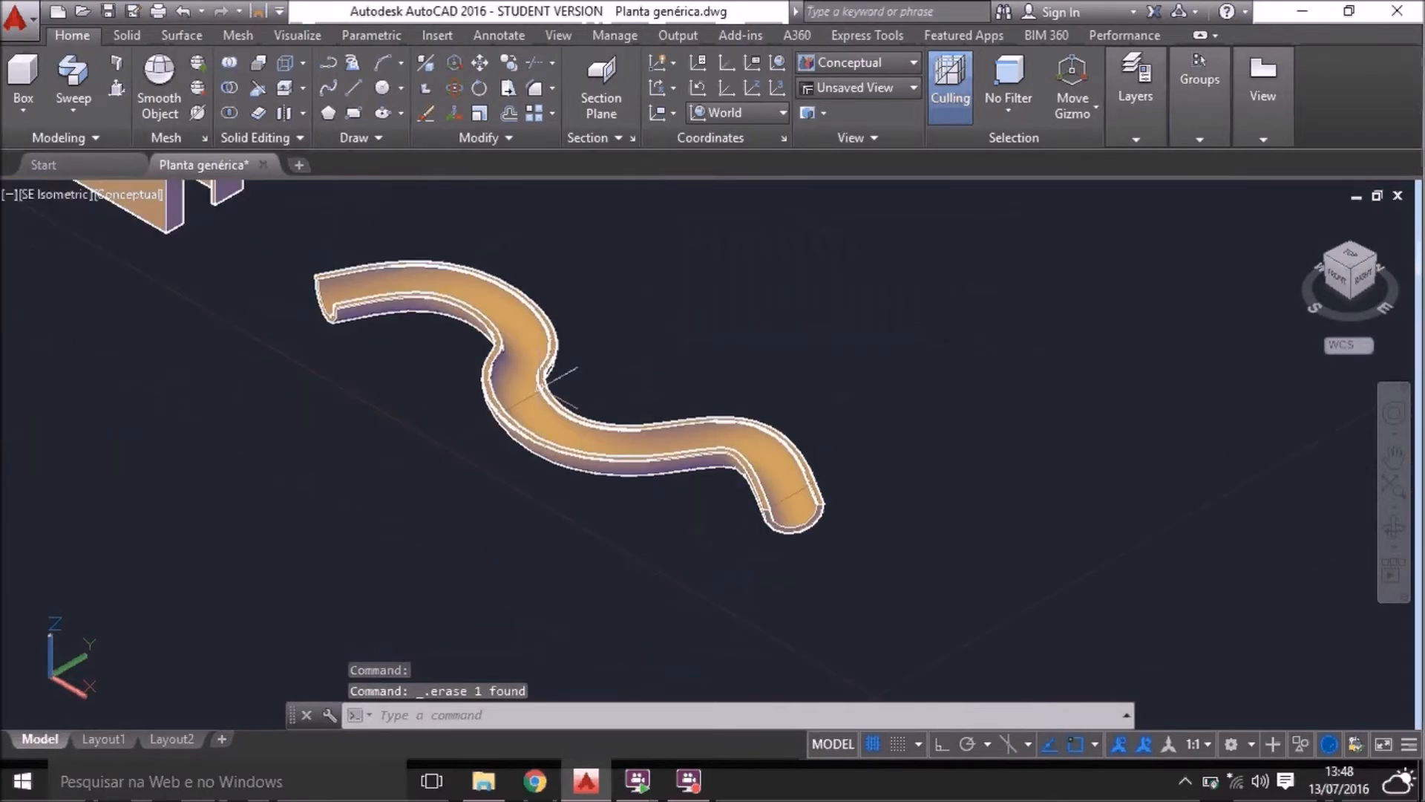
scroll(412, 297, "up", 3)
left_click(220, 276)
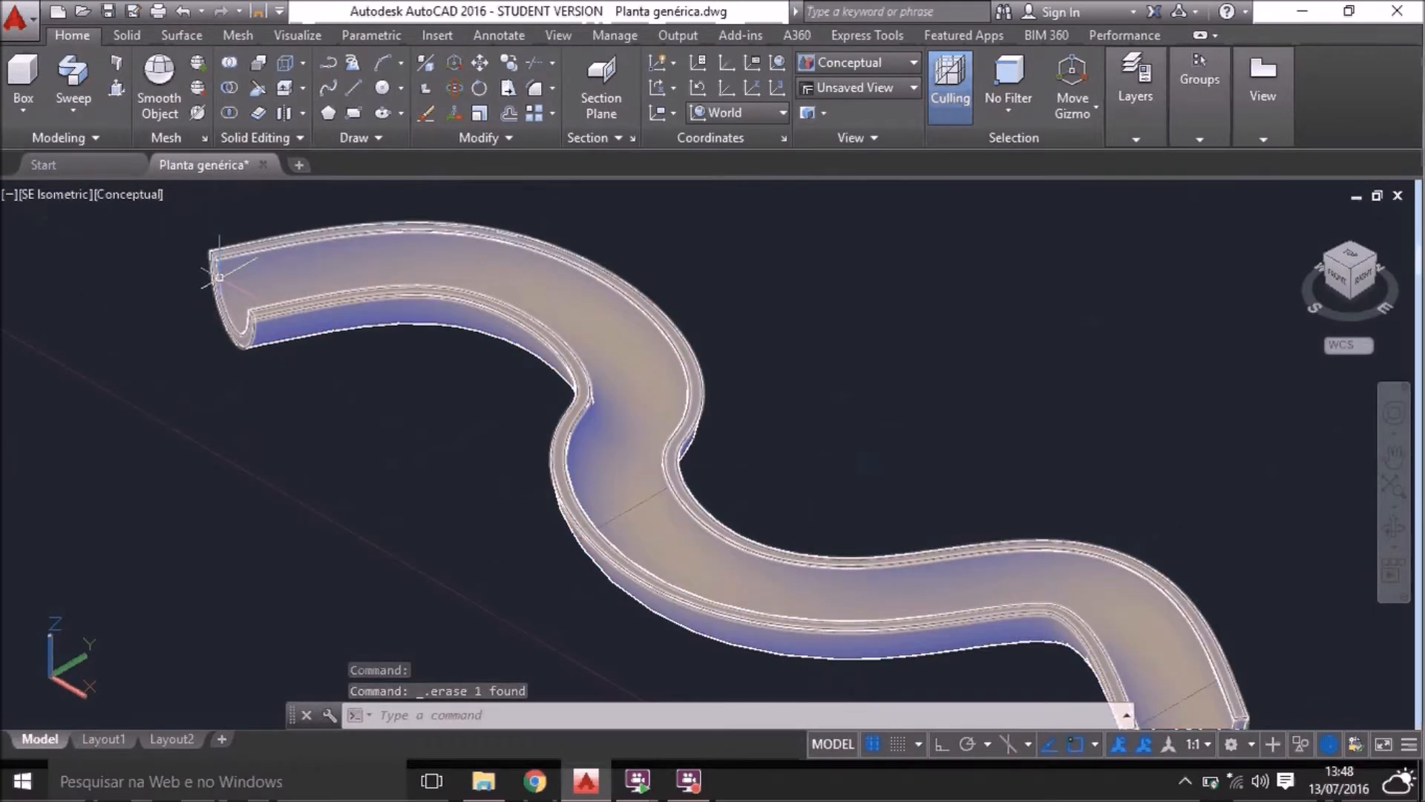
key("ctrl+z")
key("ctrl+z")
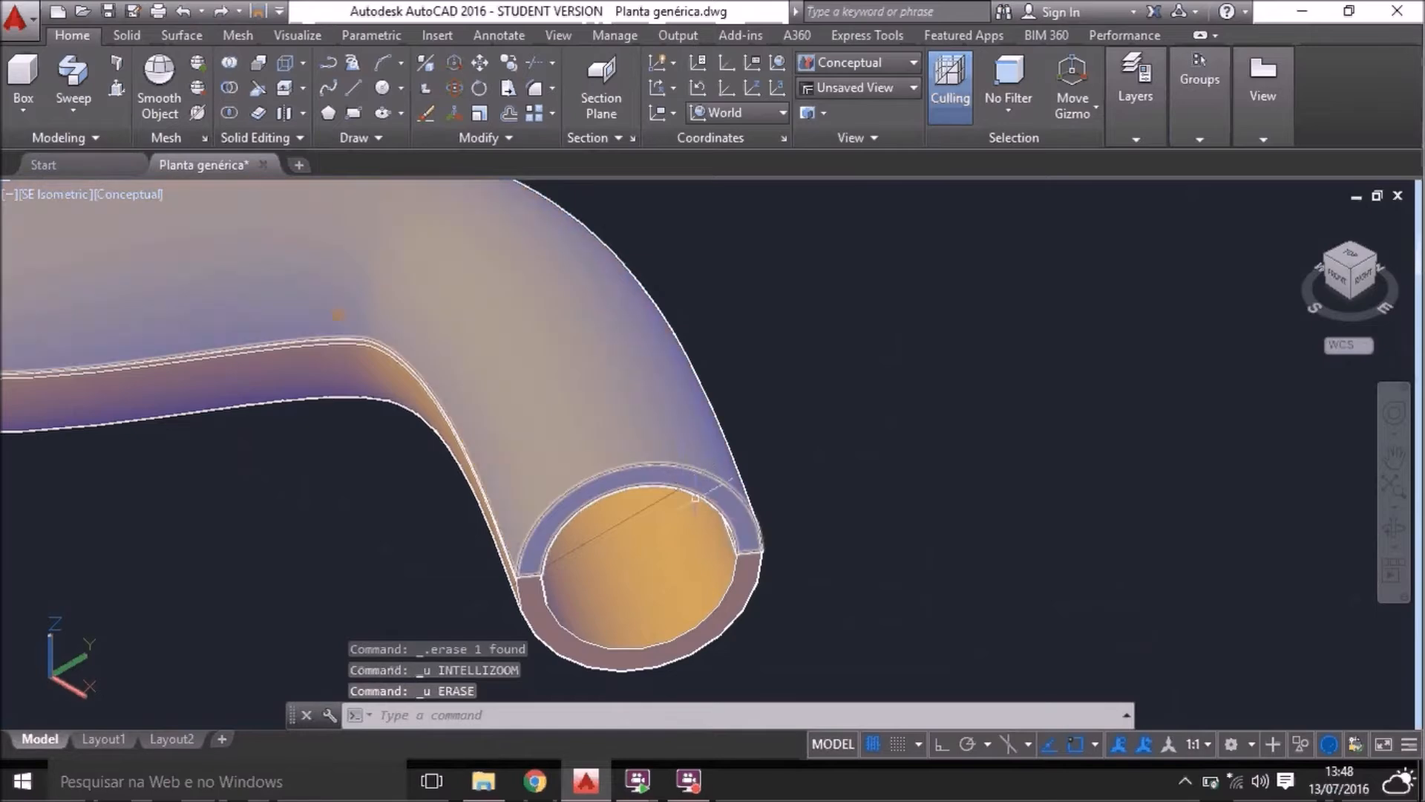
Erase the upper half of the swept tube so only the open lower channel remains
left_click(705, 497)
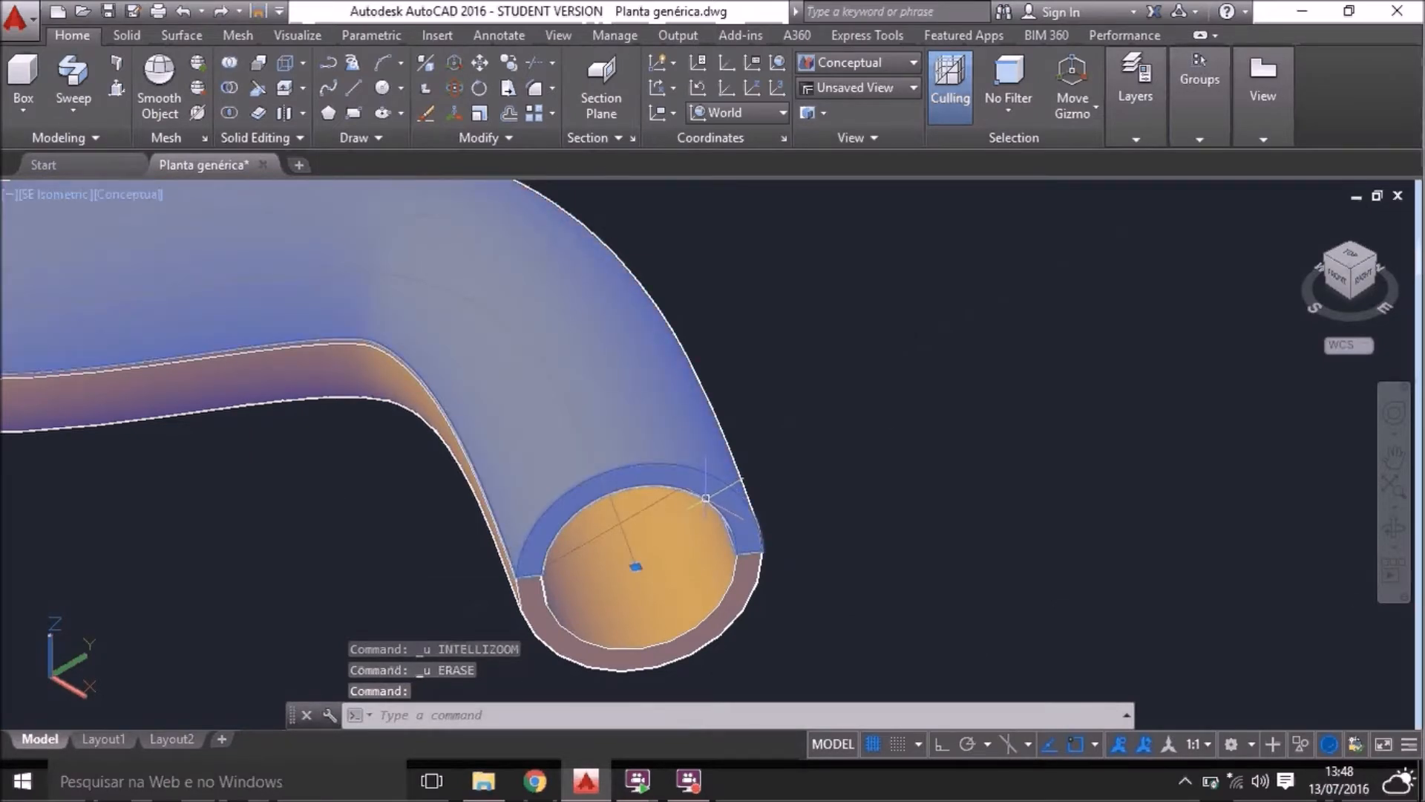
key("Delete")
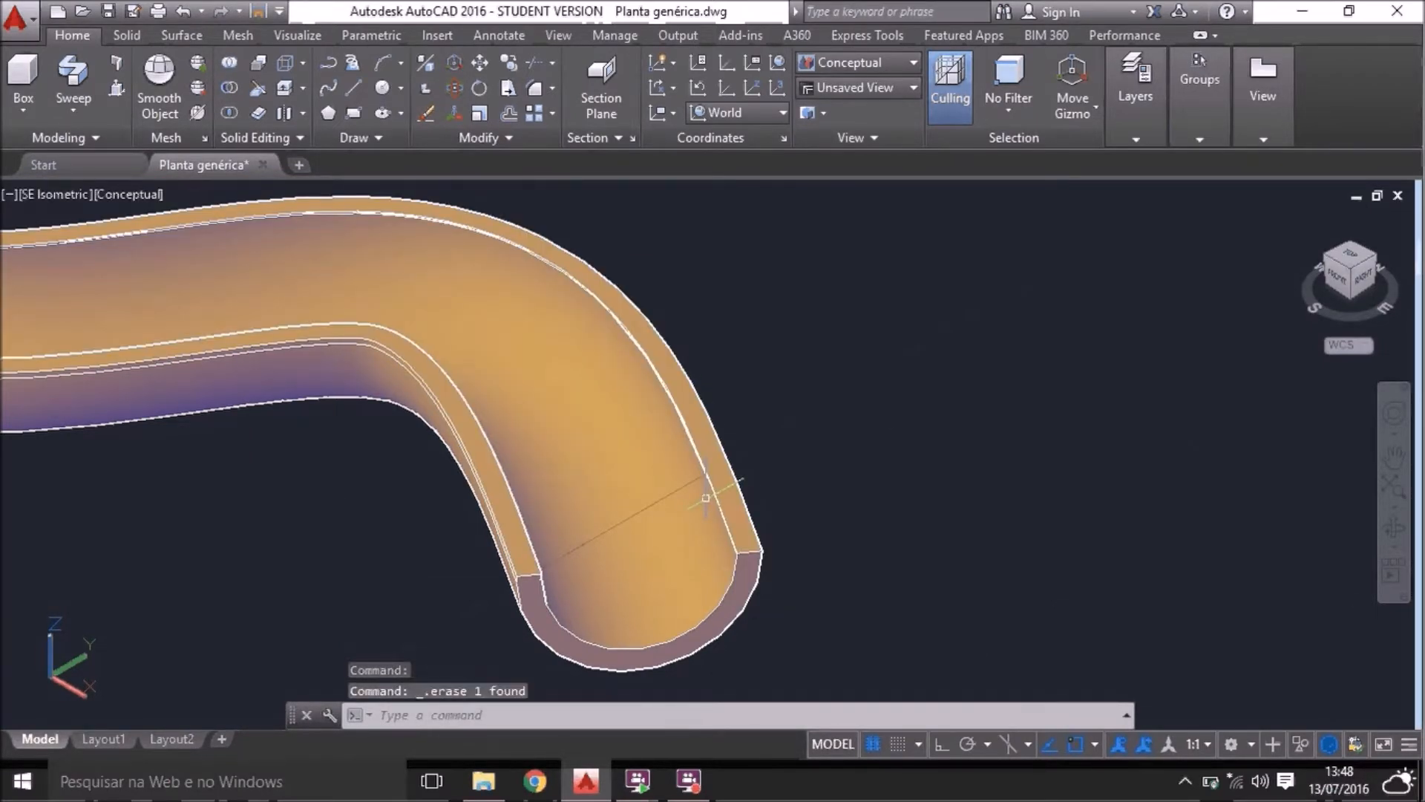
middle_click_drag(706, 497, 876, 484, "shift")
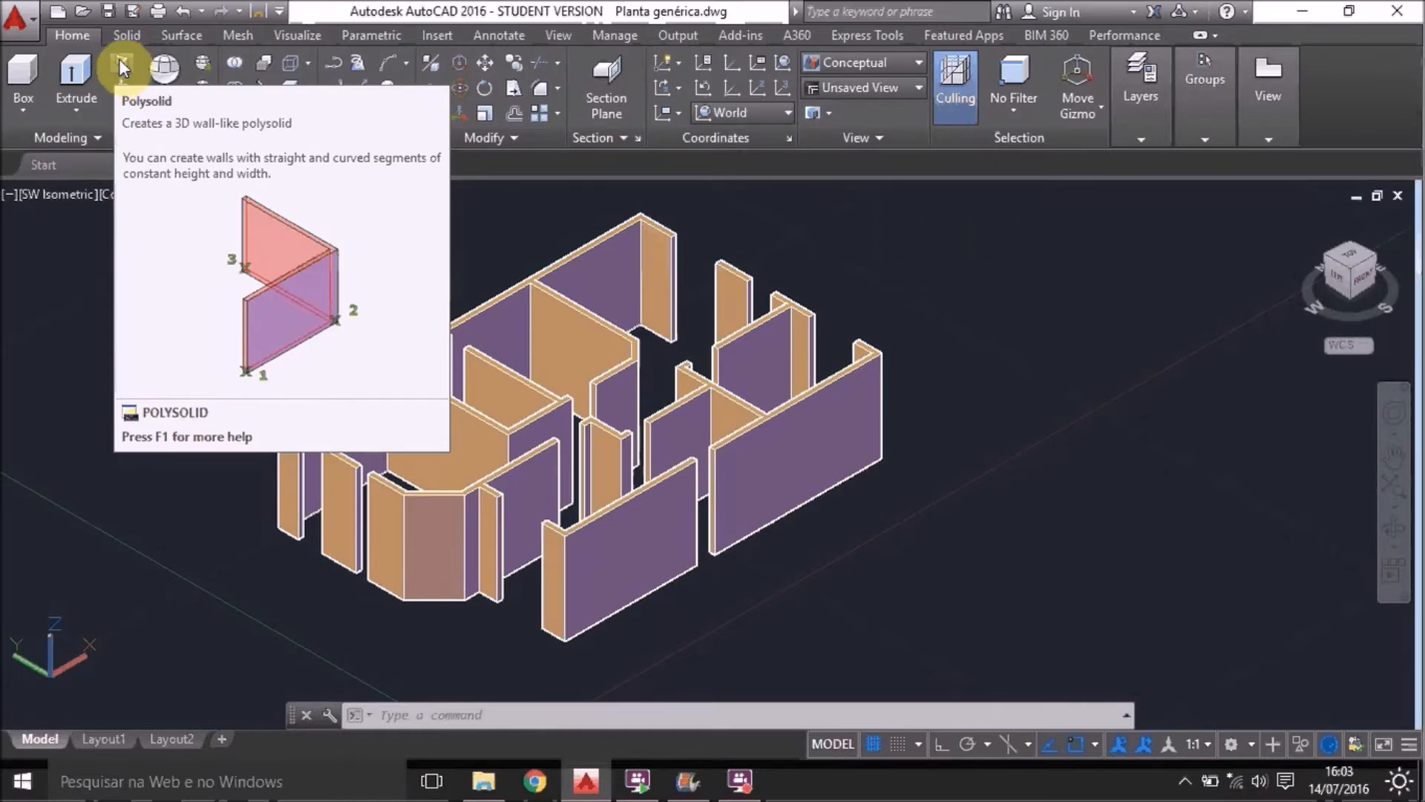
Draw two connected line segments in the empty area beside the 3D walls, the second one shorter and angled
left_click(119, 60)
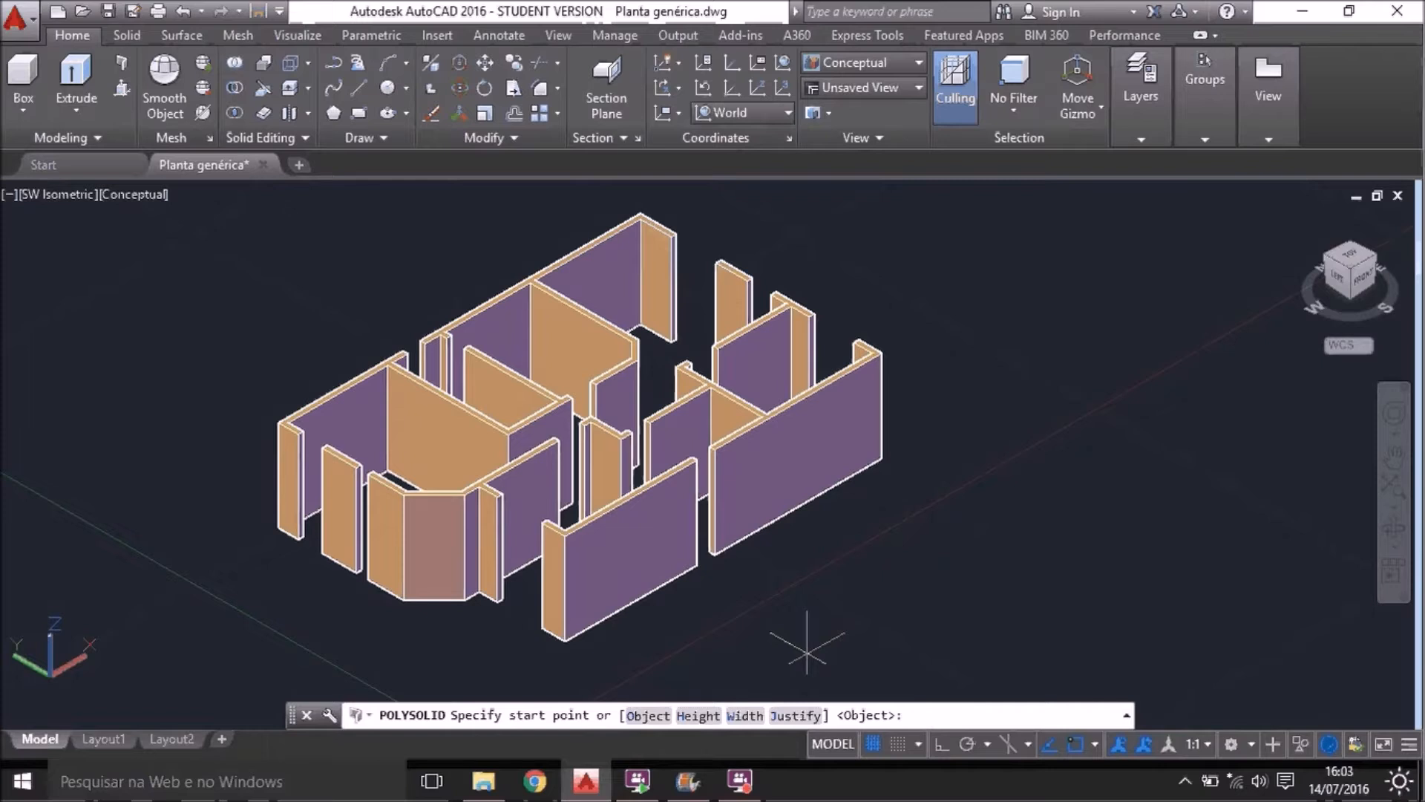
key("Escape")
type("l")
key("Return")
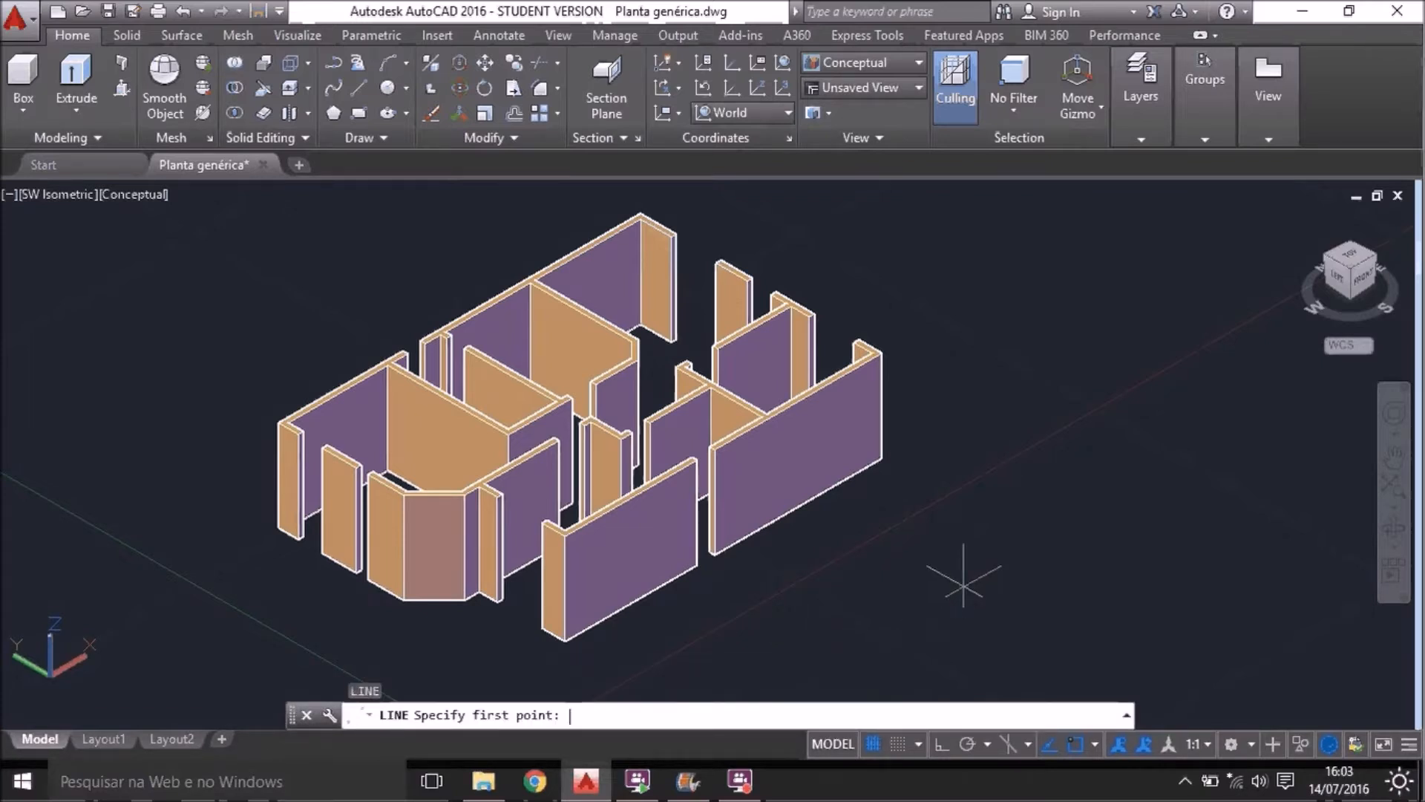
left_click(918, 627)
left_click(1108, 536)
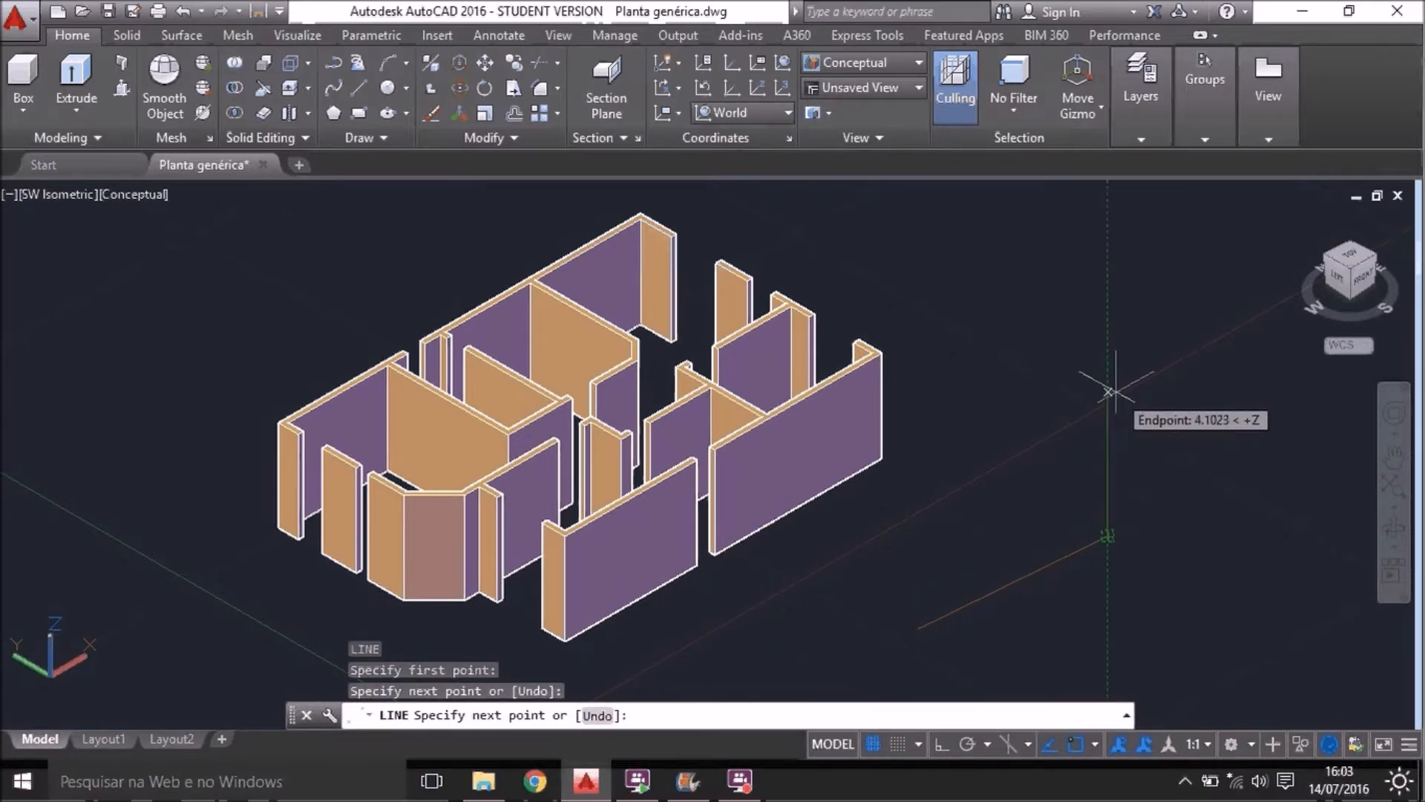
left_click(1167, 438)
key("Return")
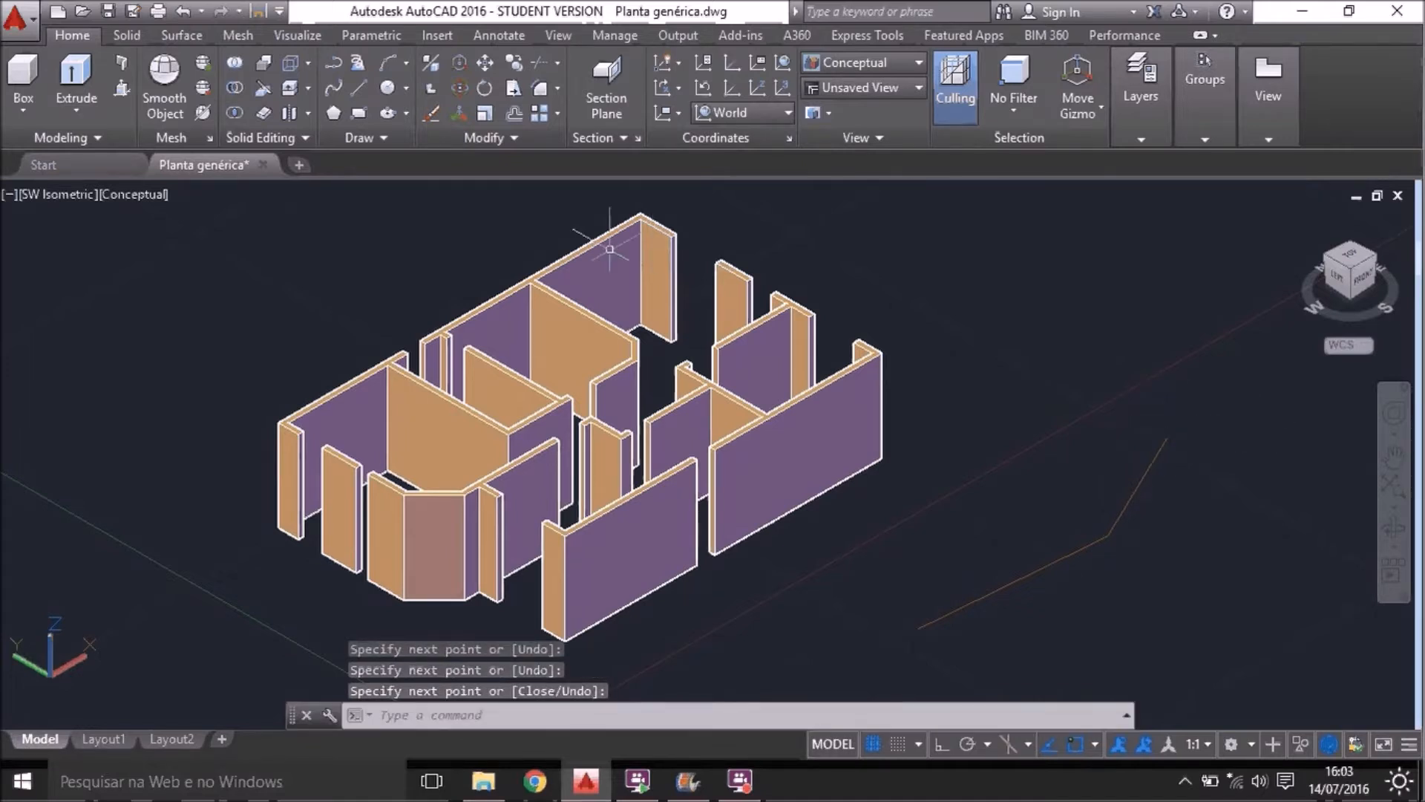
Convert the longer line segment into a wall with Polysolid's Object option, and erase that wall
left_click(122, 64)
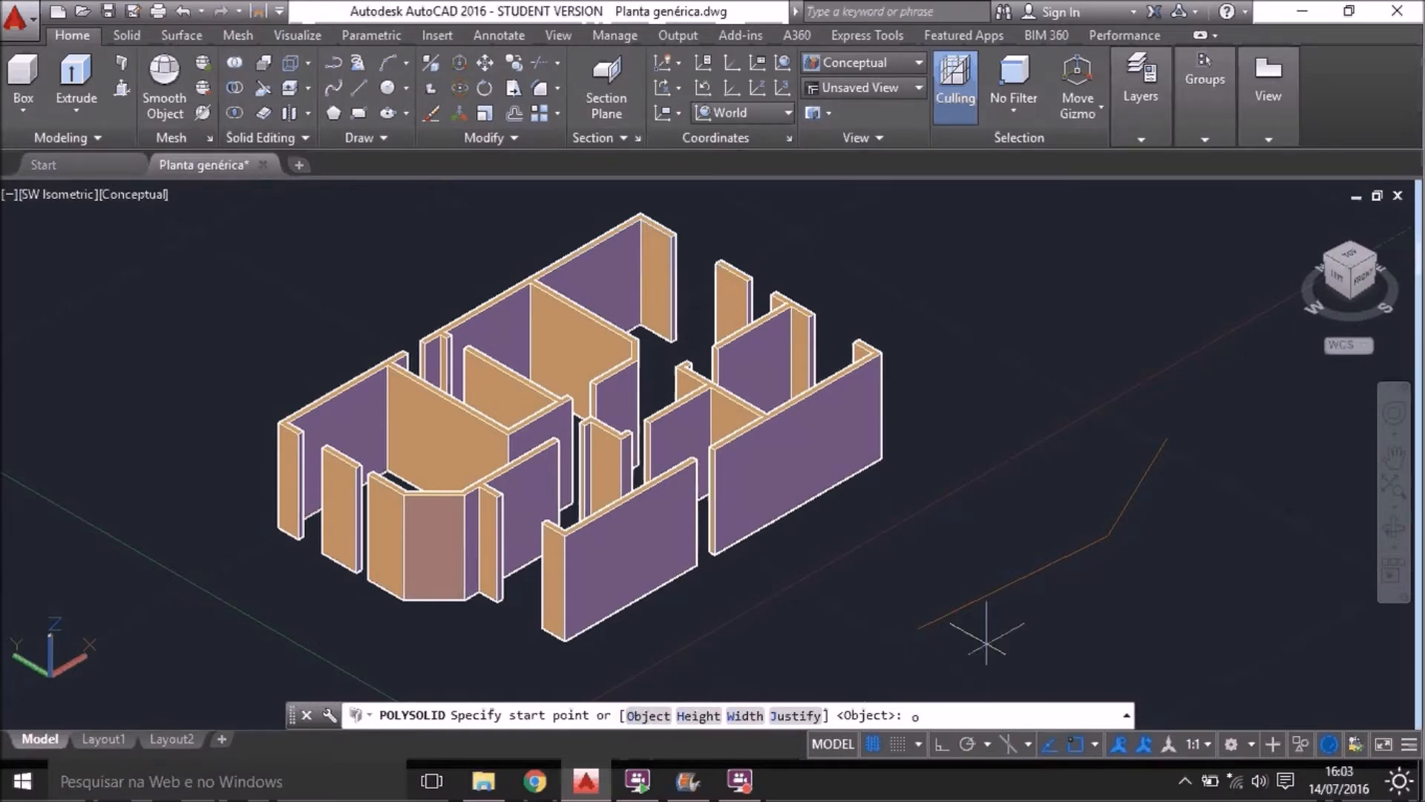
type("o")
key("Return")
left_click(950, 612)
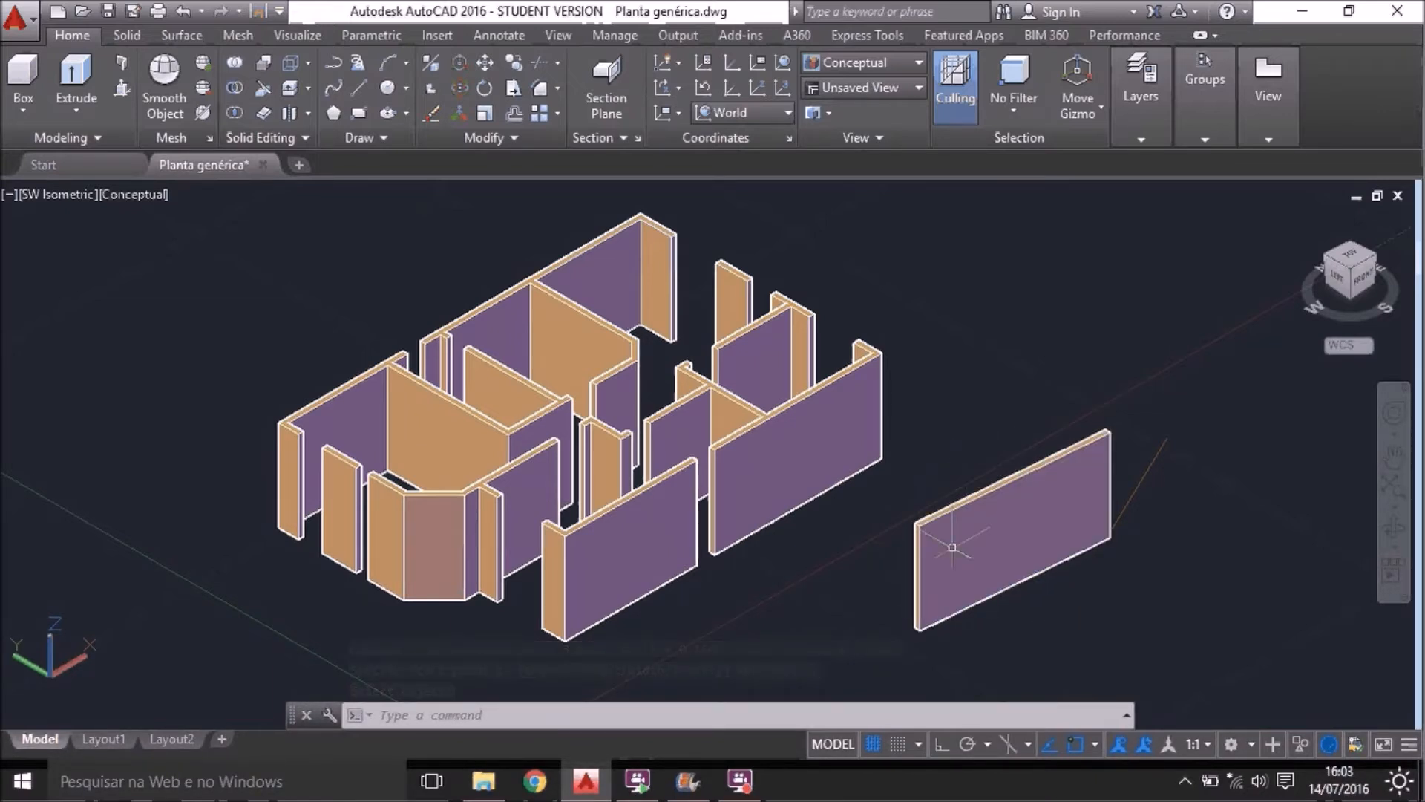
left_click(1019, 487)
key("Delete")
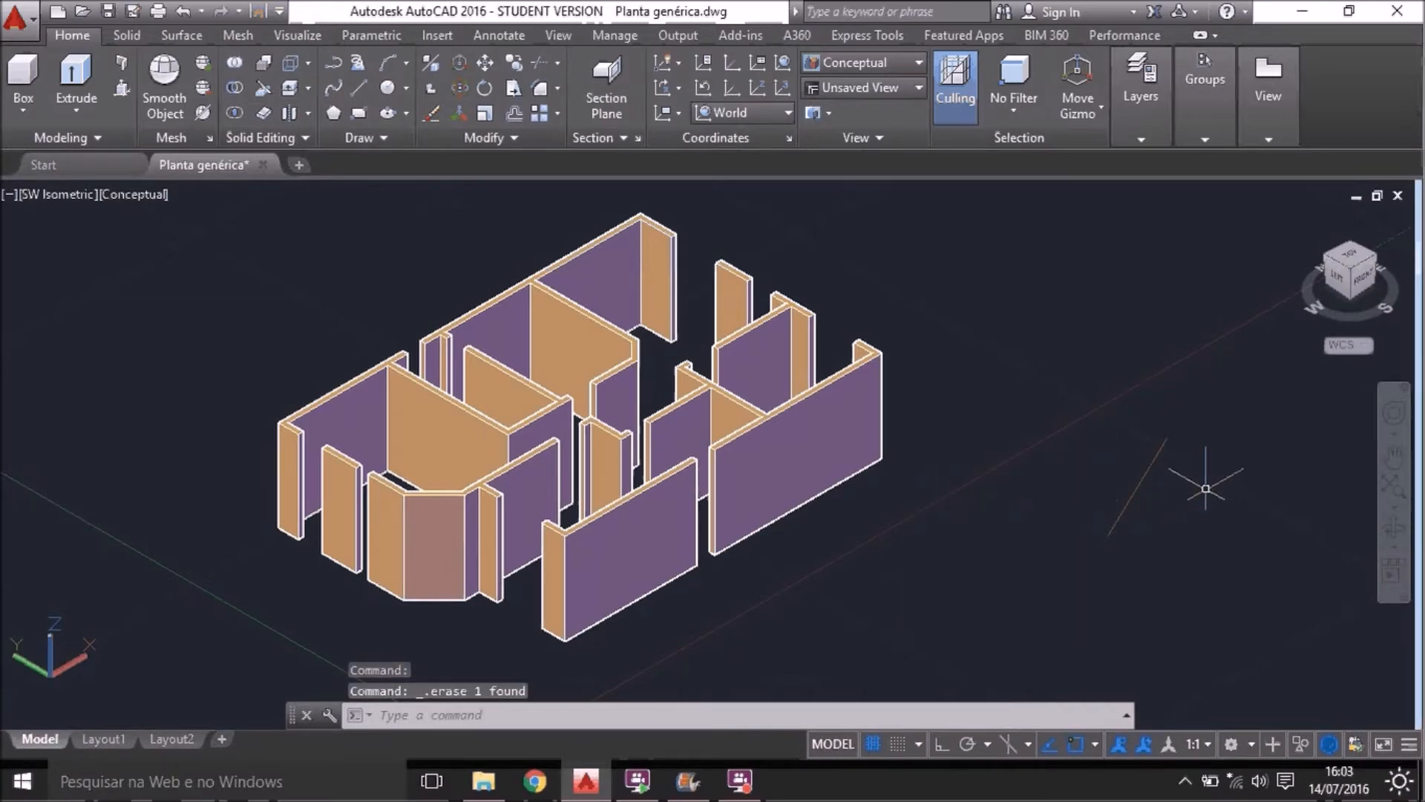
Start a new polysolid and set its height to 1.5
scroll(1205, 488, "up", 3)
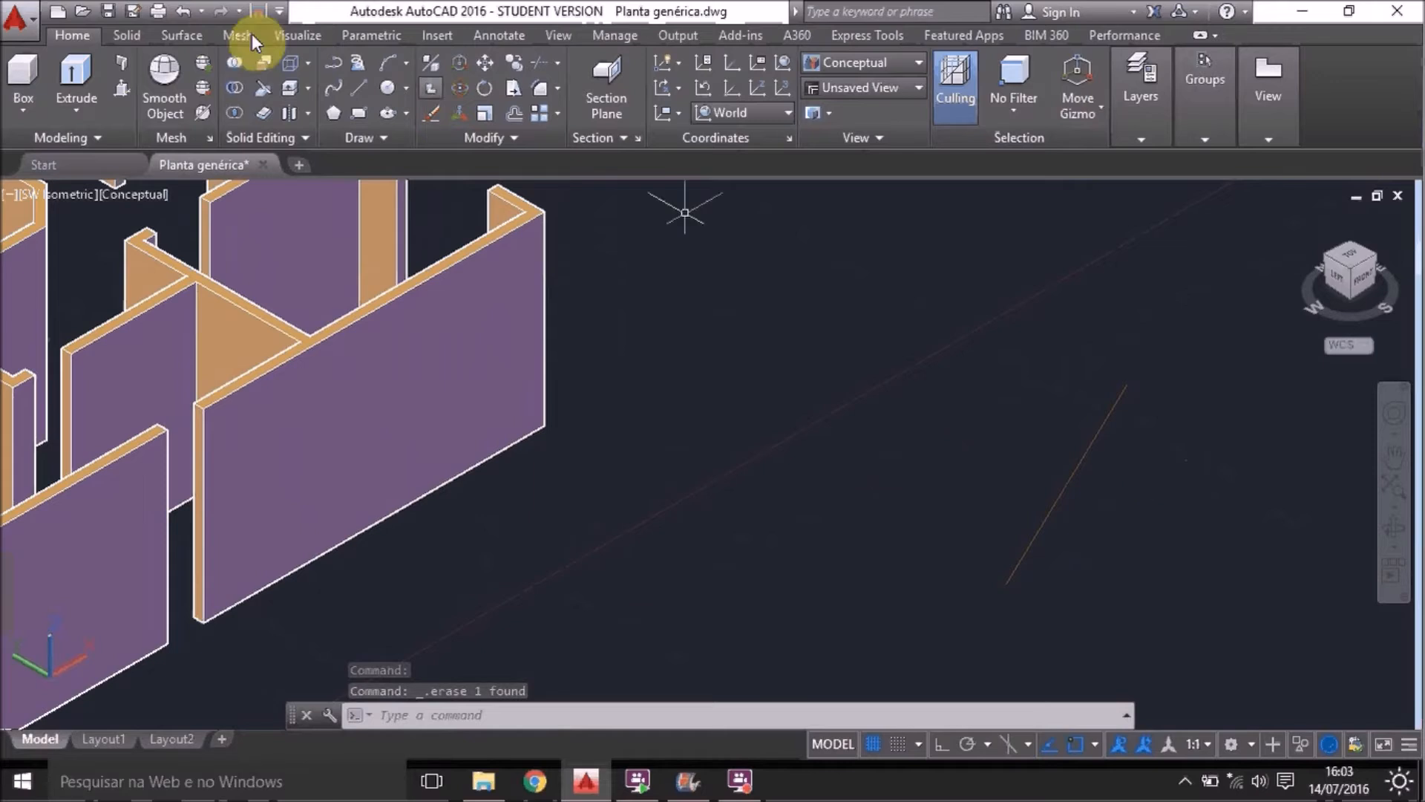
left_click(124, 63)
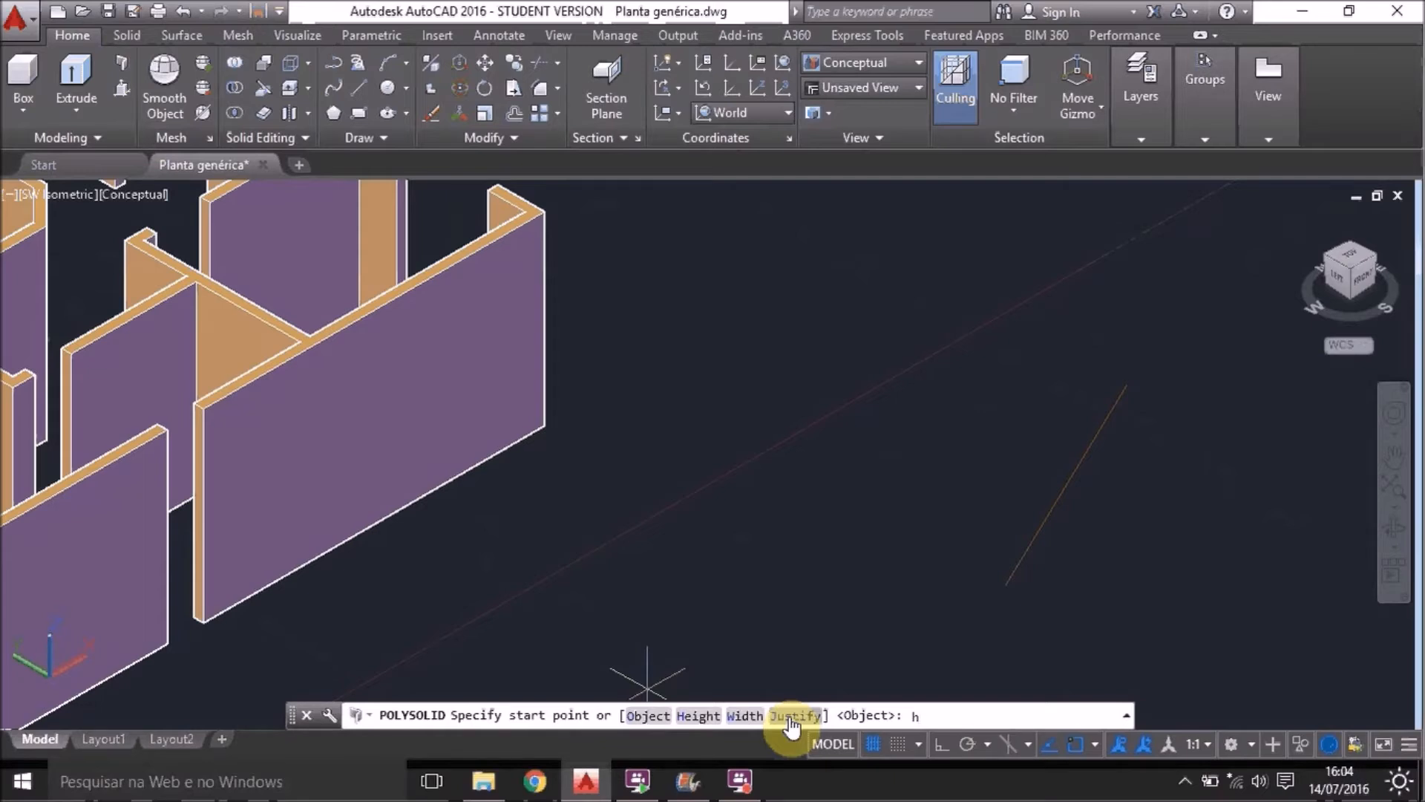
key("Return")
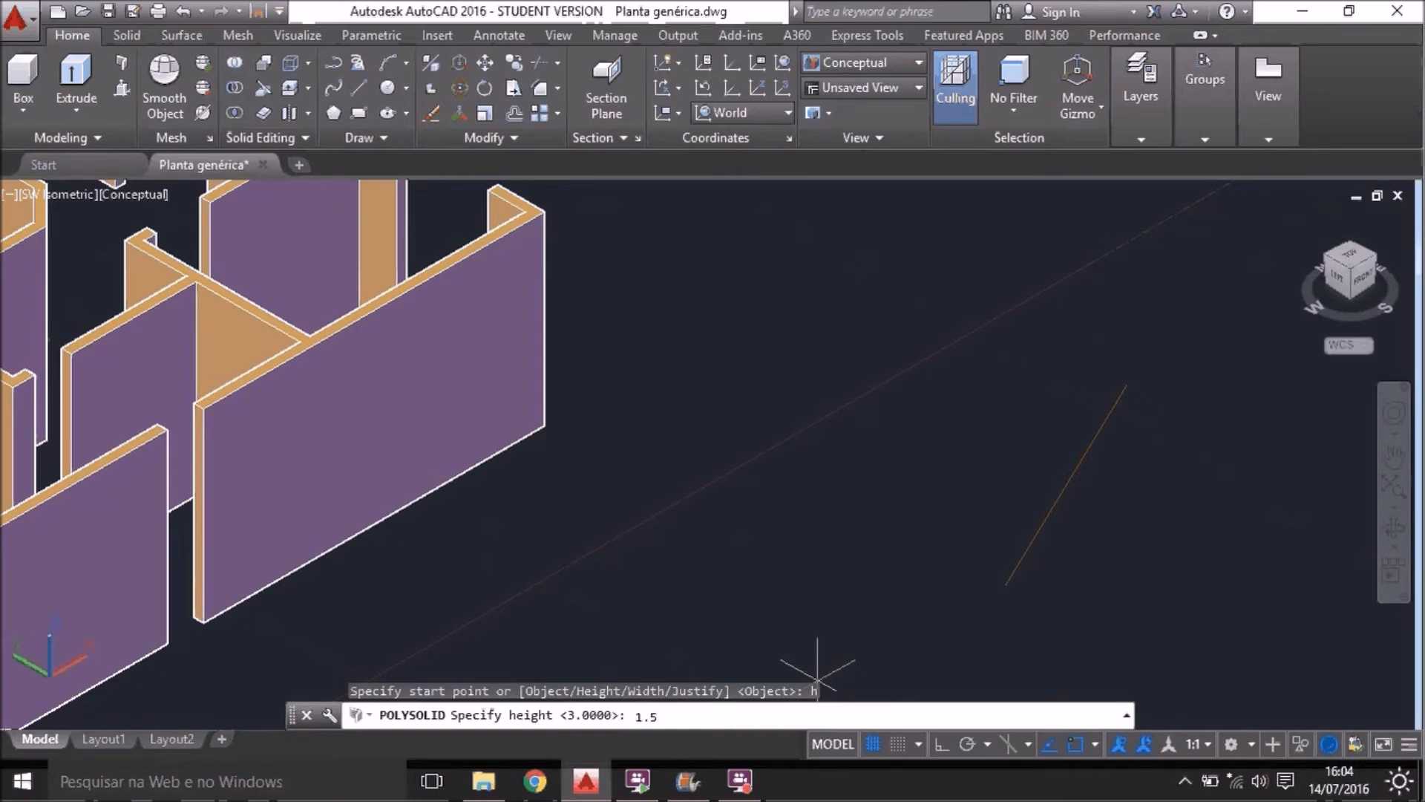
key("Return")
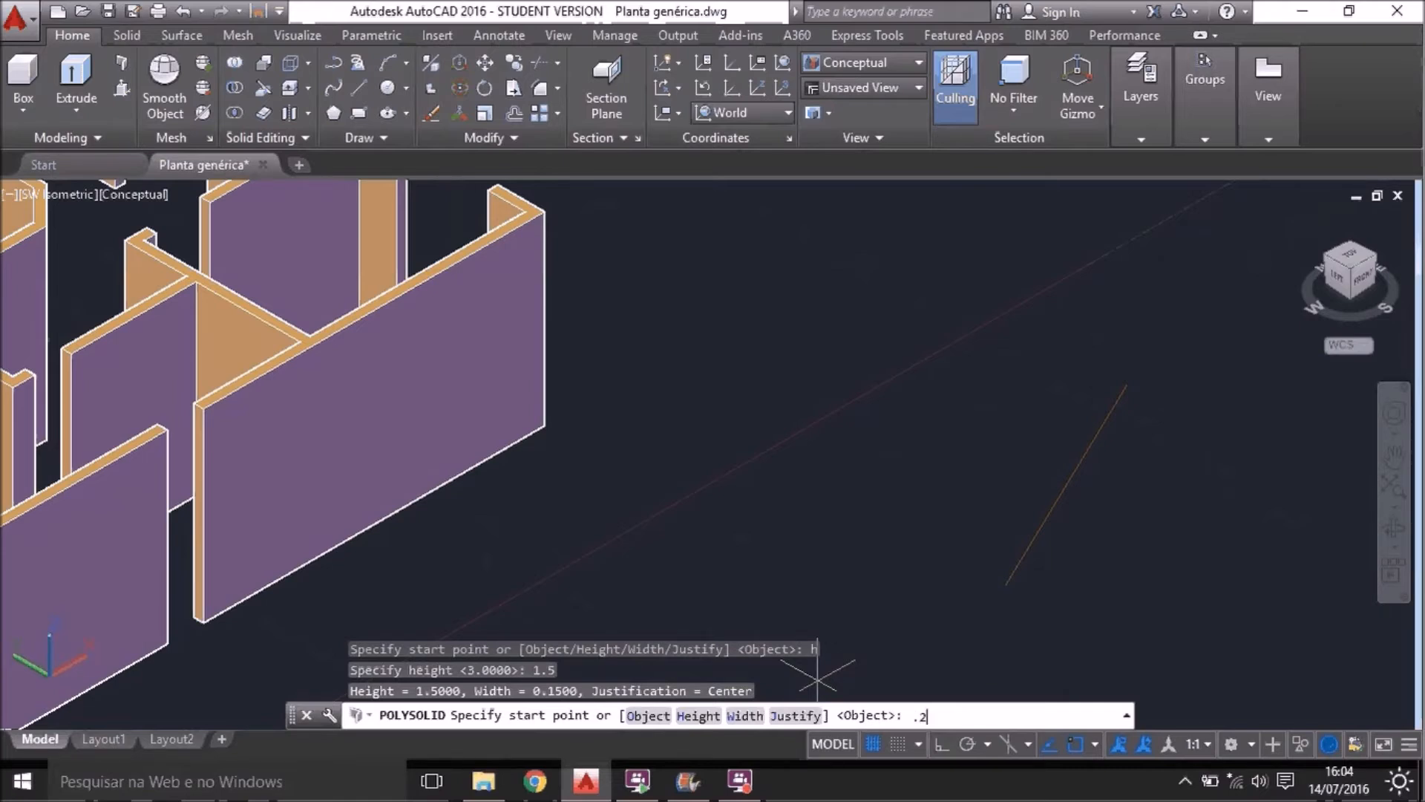
Try to draw a four-segment polysolid wall, entering .2 at the start-point prompt and passing through the remaining line's lower end
key("Return")
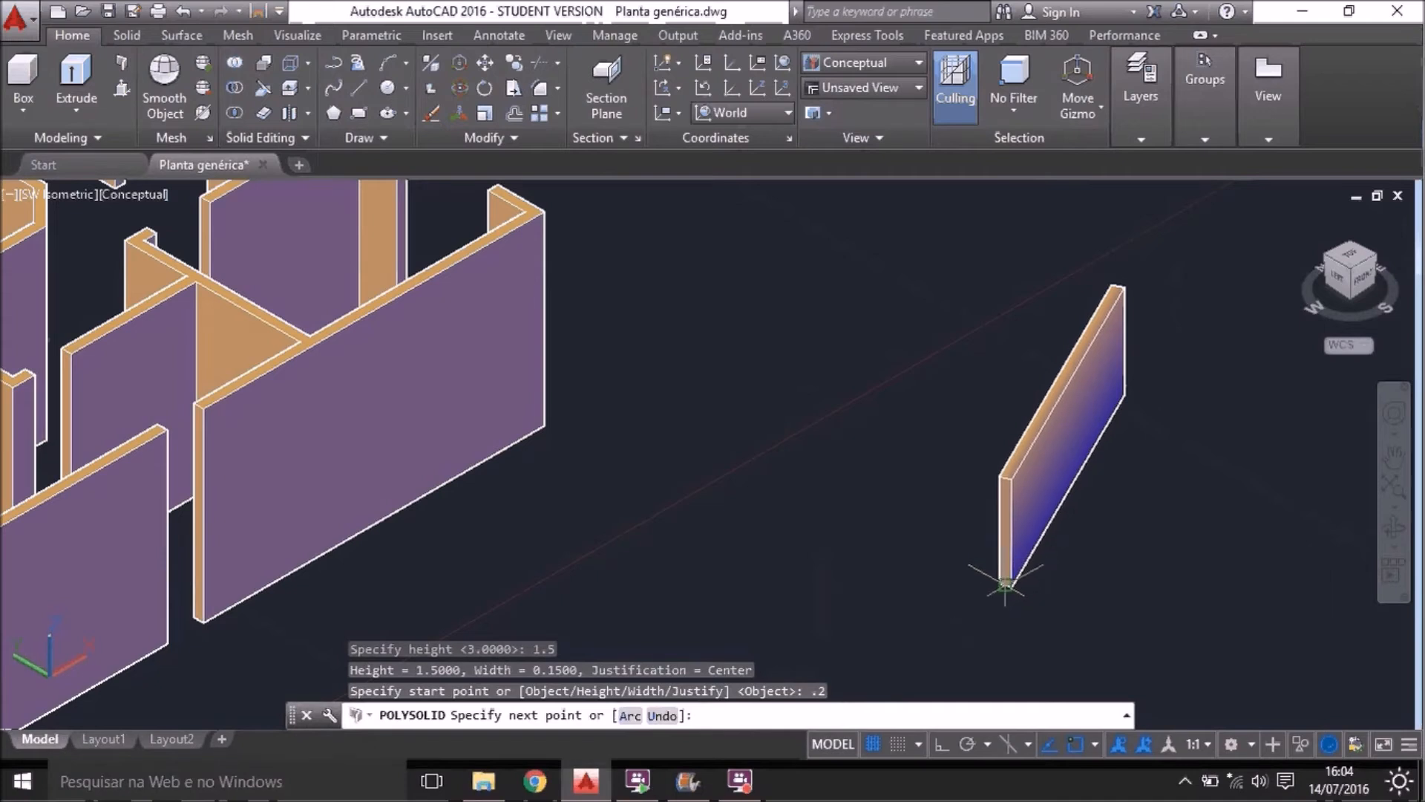
left_click(1005, 584)
left_click(1201, 553)
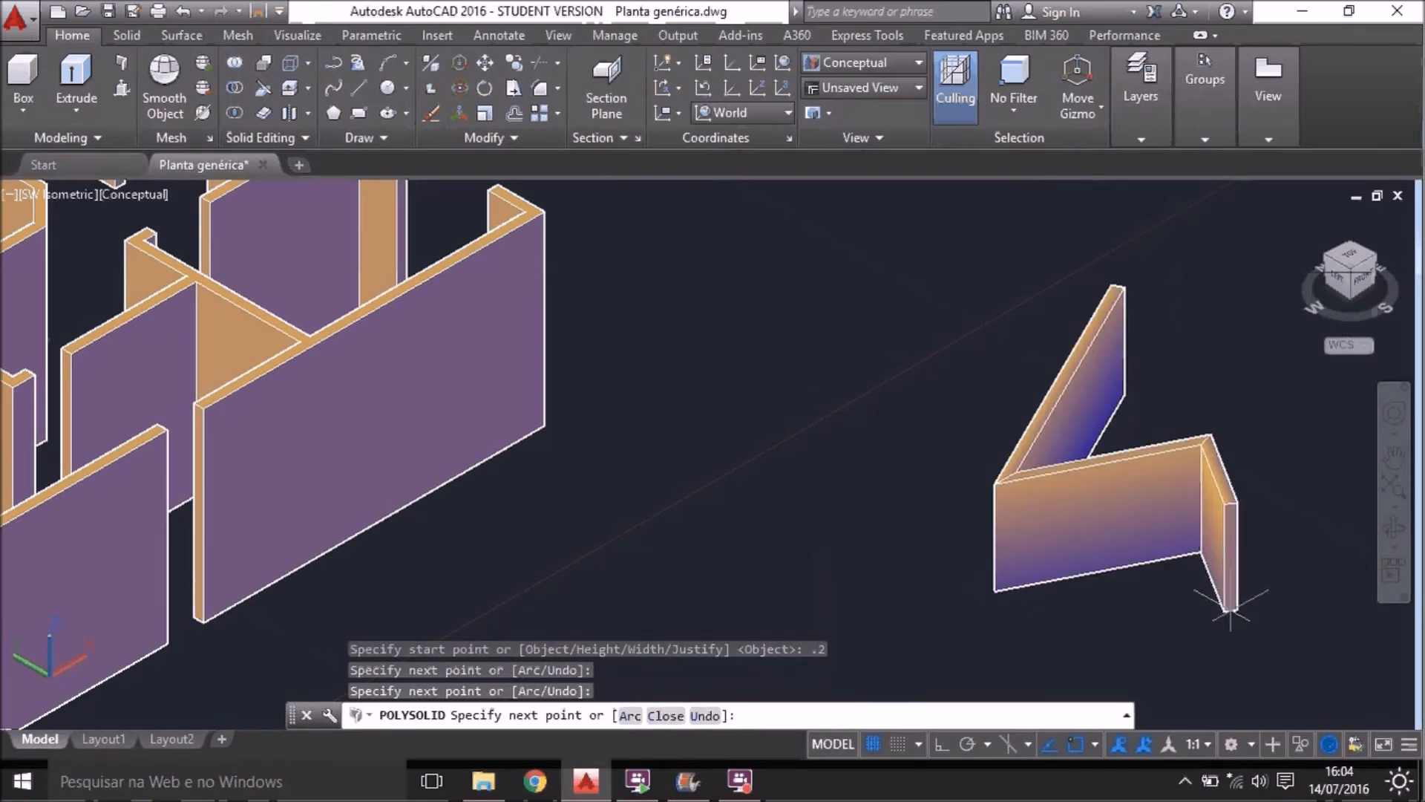
left_click(1229, 644)
left_click(1290, 640)
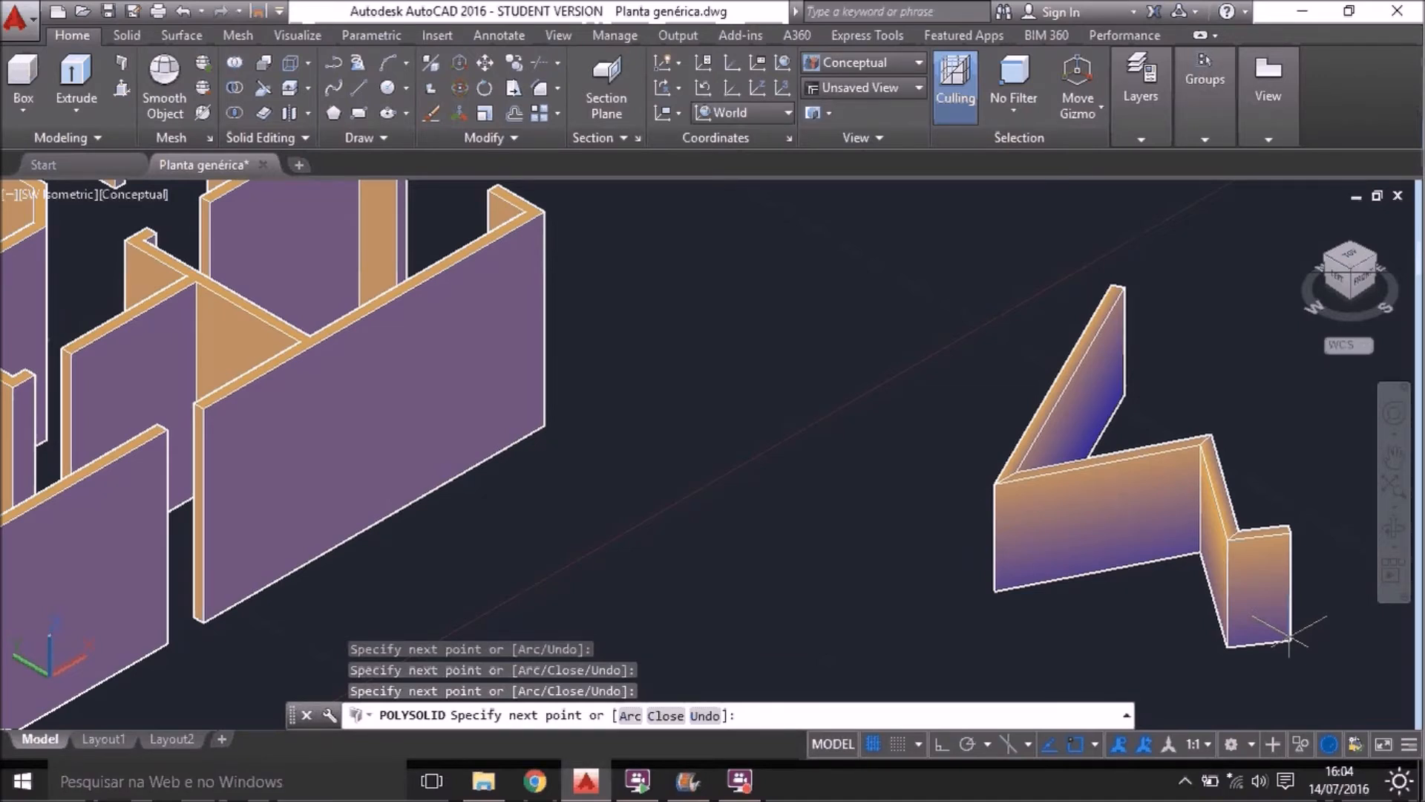
key("Escape")
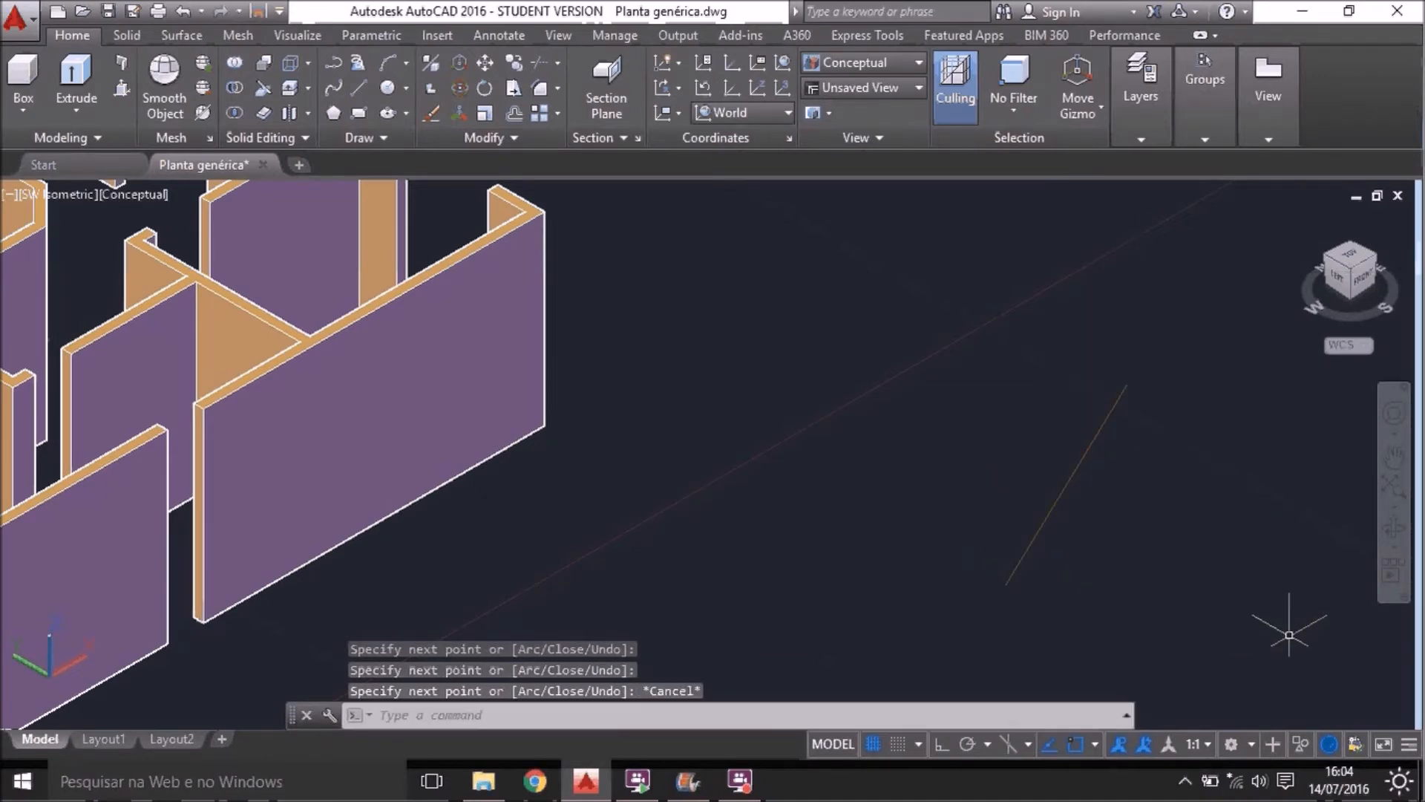
Start a new polysolid and set its justification to Center
left_click(123, 63)
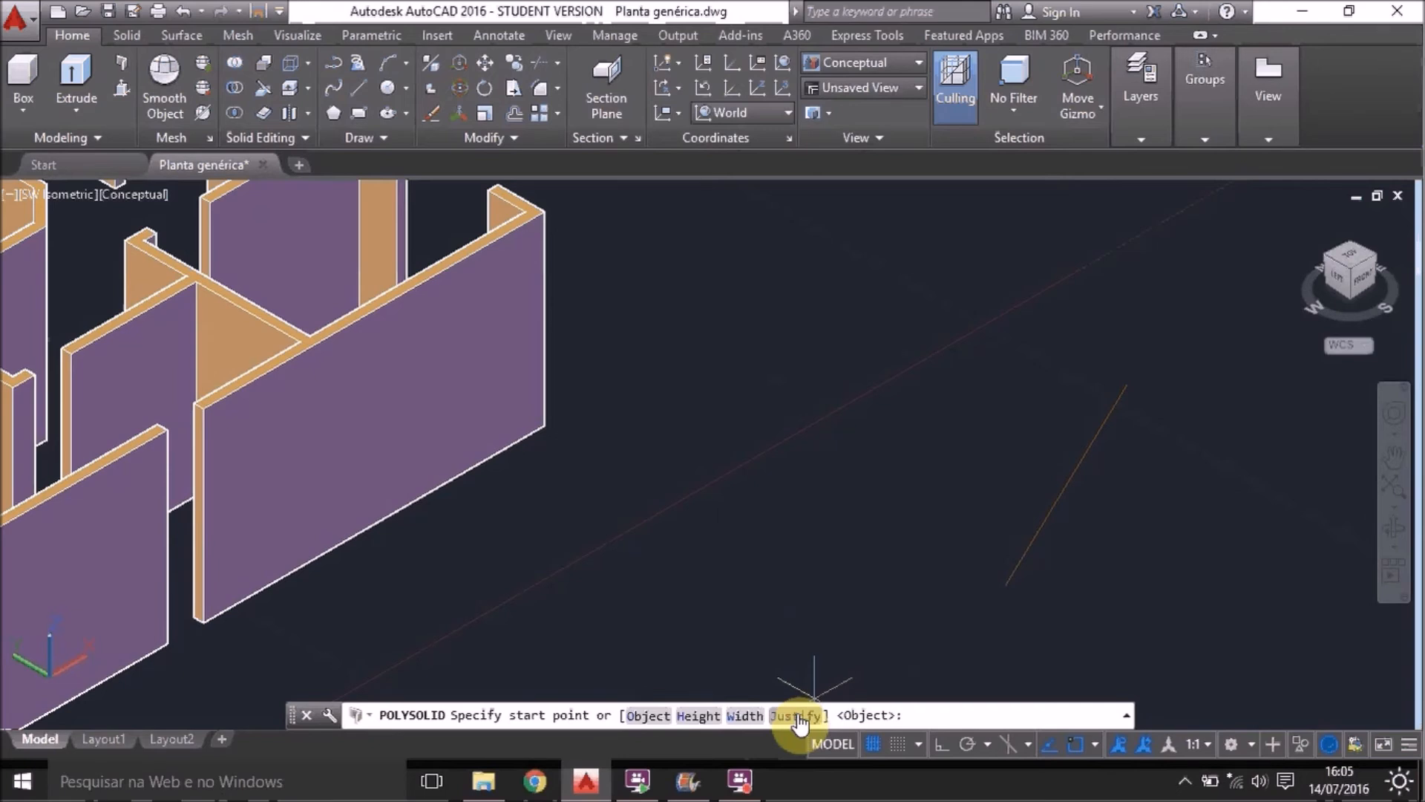
type("j")
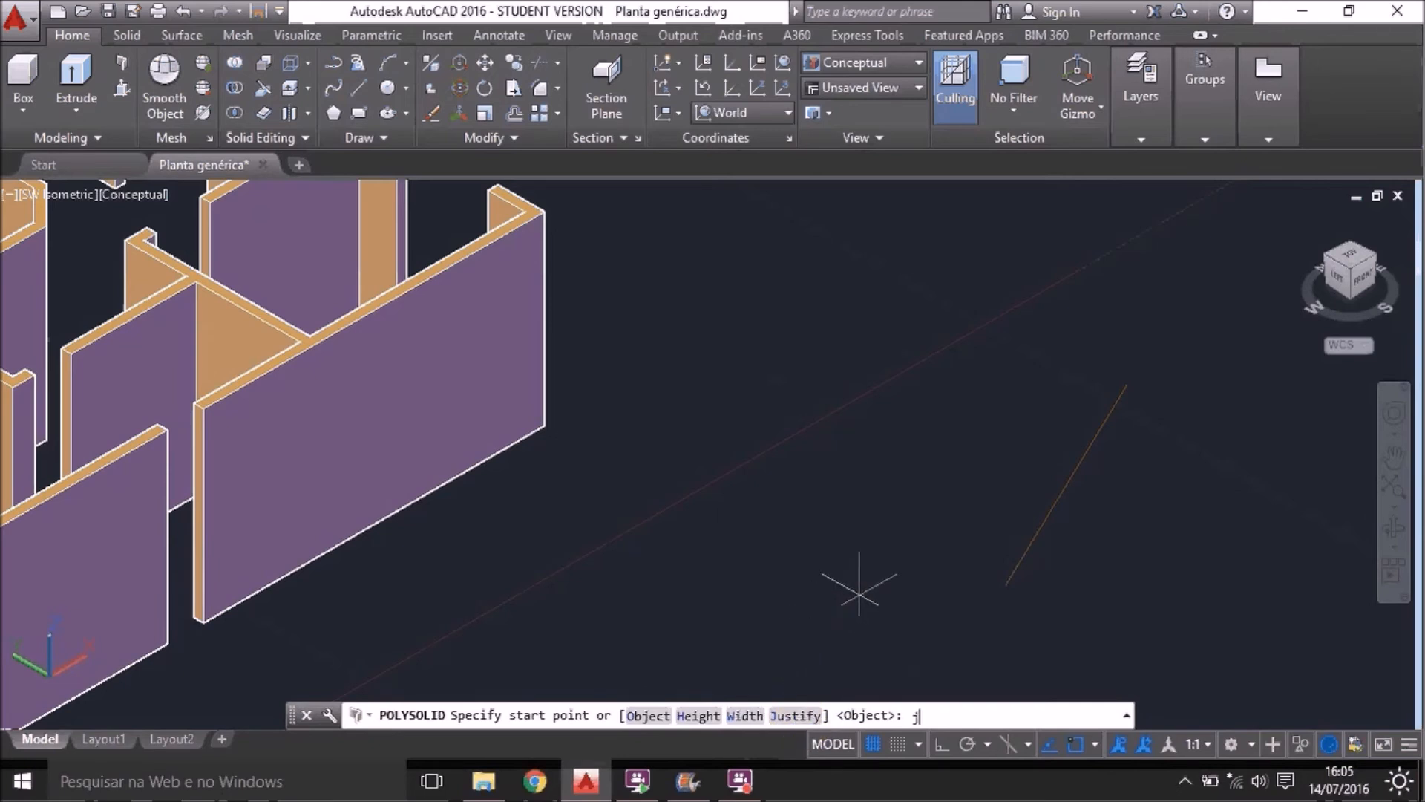
key("Return")
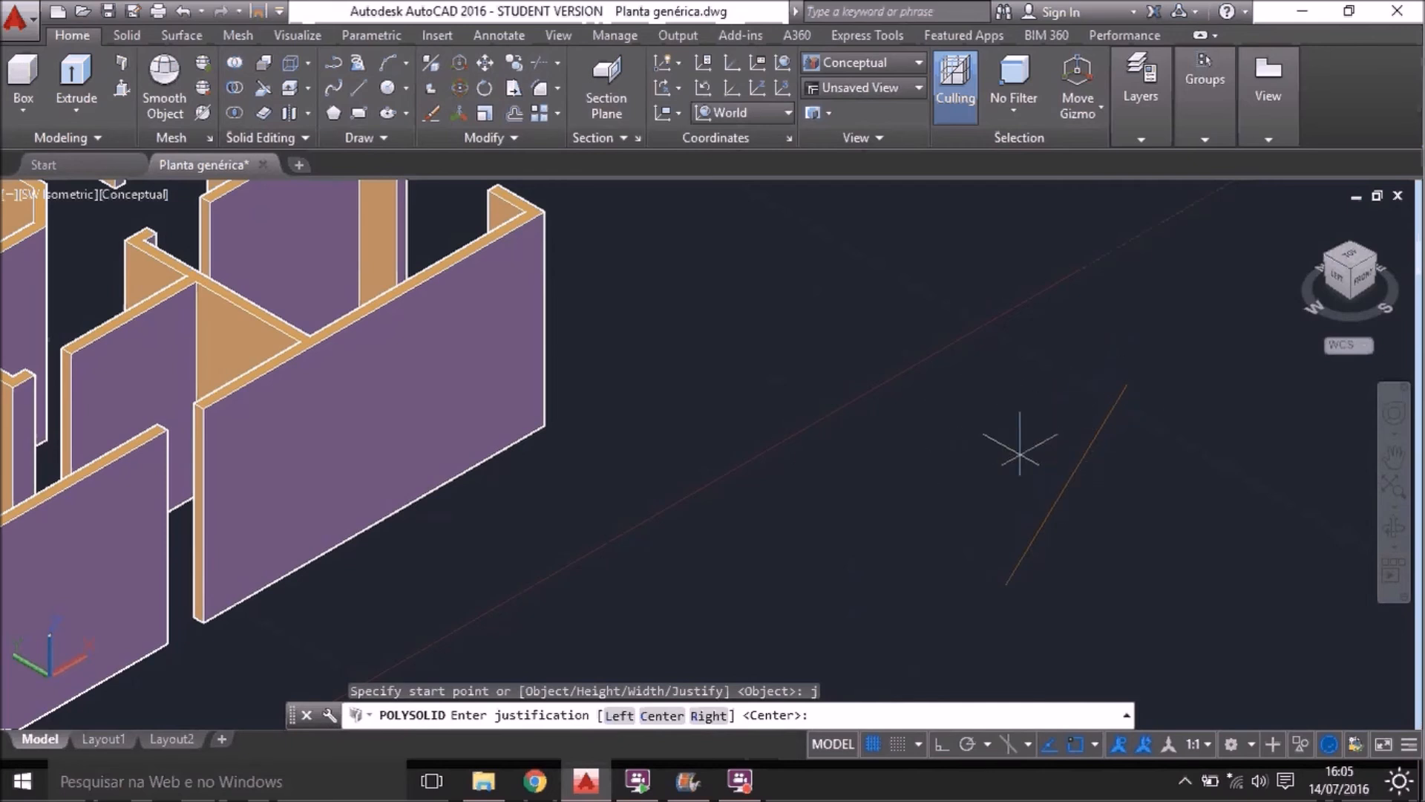
left_click(664, 717)
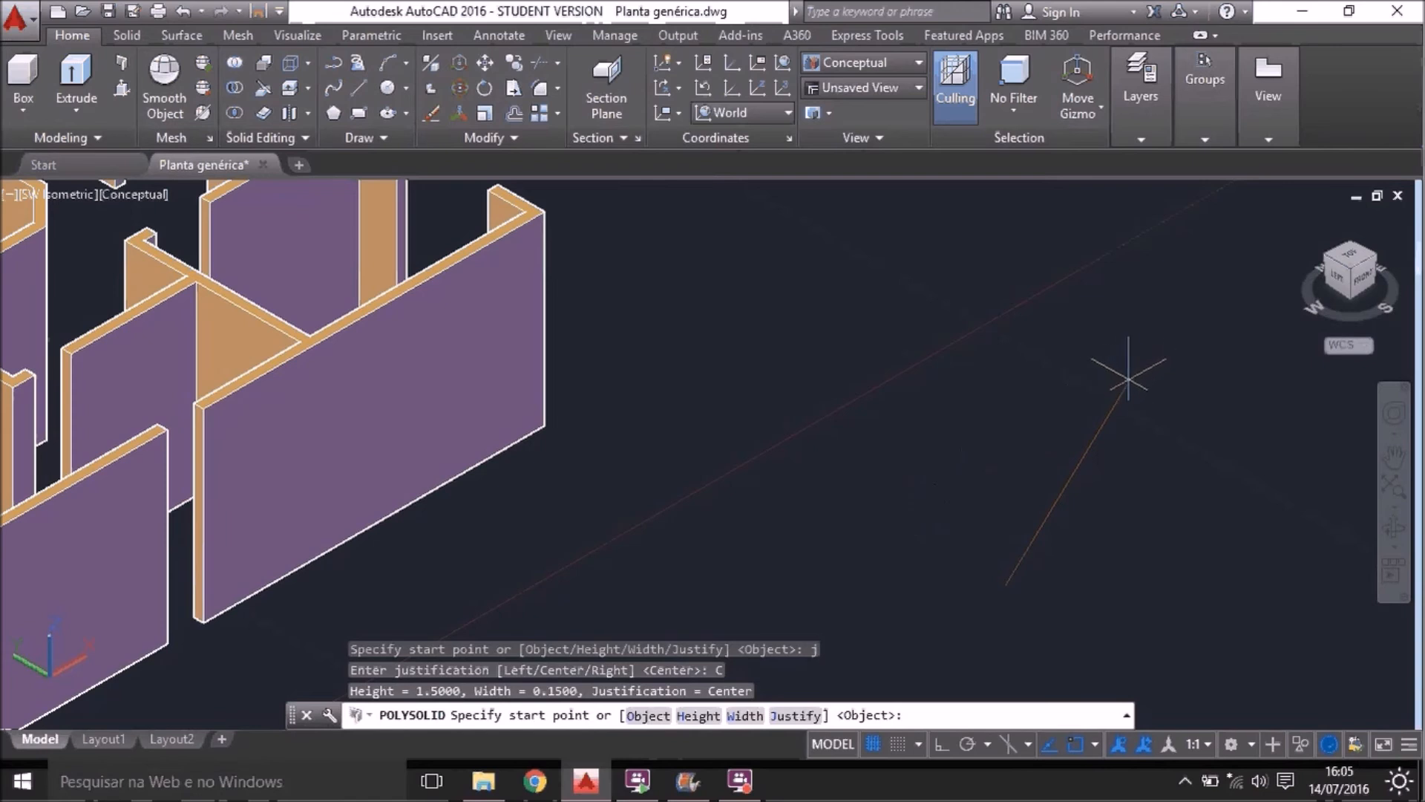
Draw a single center-justified wall segment from the line's upper end partway along it, inspect its base alignment, and erase it
left_click(1124, 387)
key("F8")
key("F8")
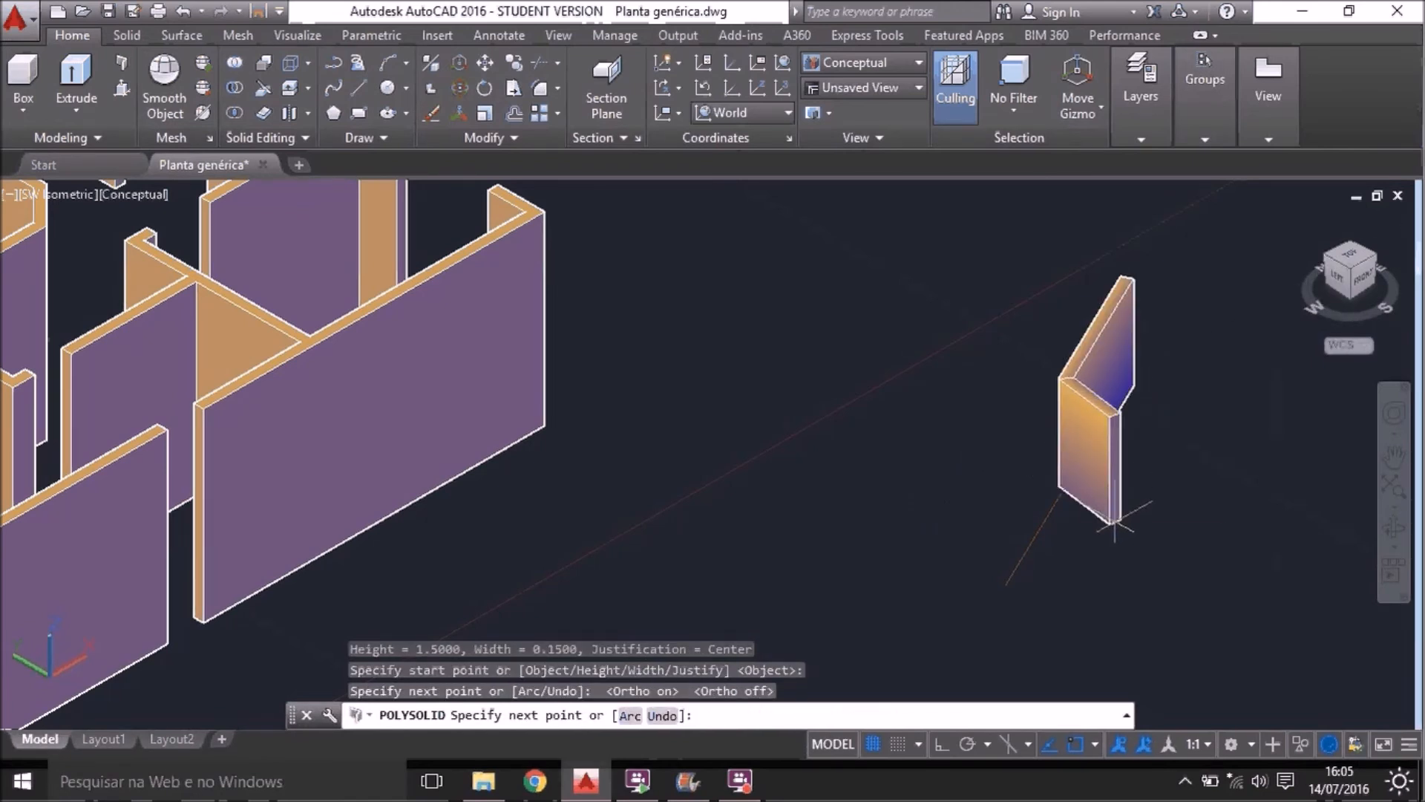
left_click(1113, 523)
key("Return")
scroll(1106, 520, "up", 6)
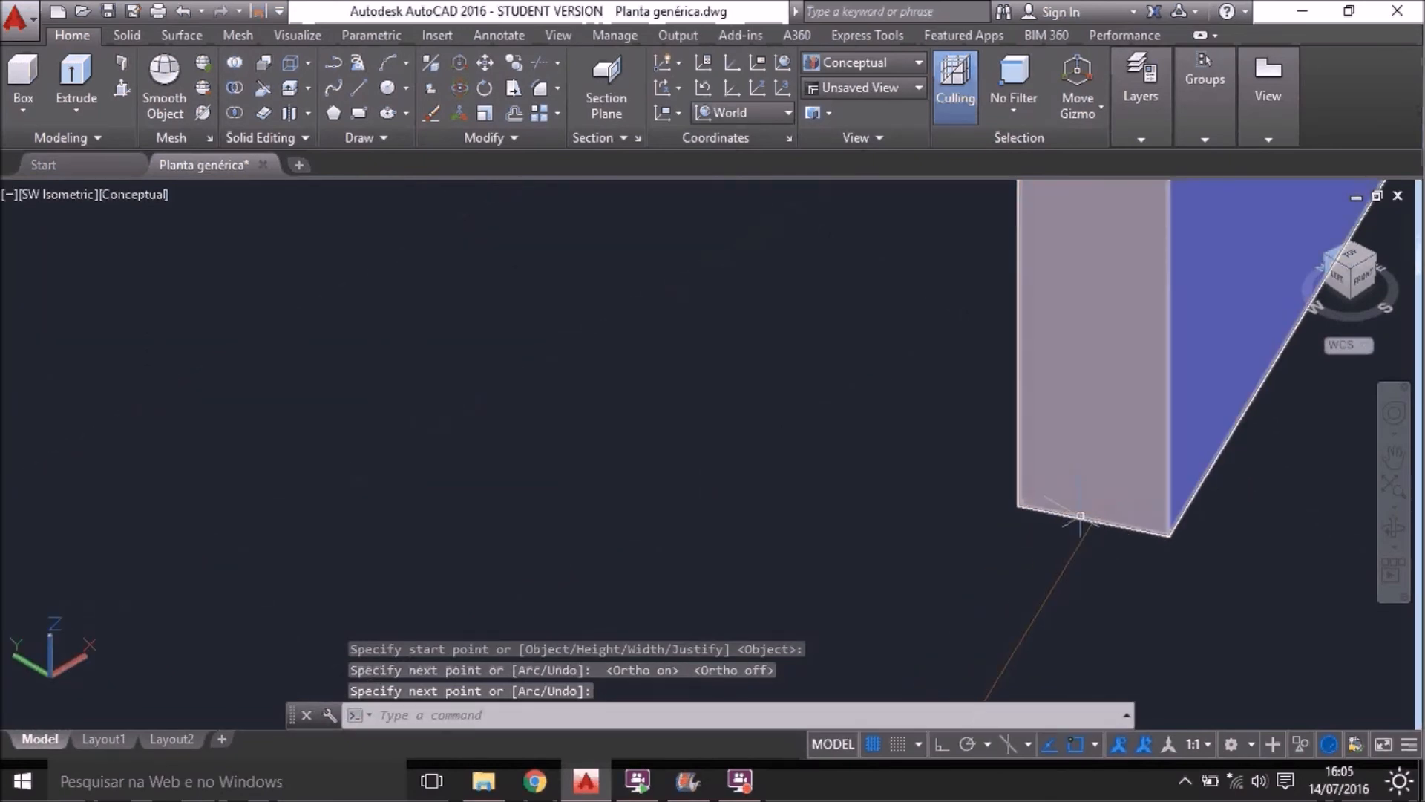
scroll(932, 494, "down", 4)
left_click(967, 411)
key("Delete")
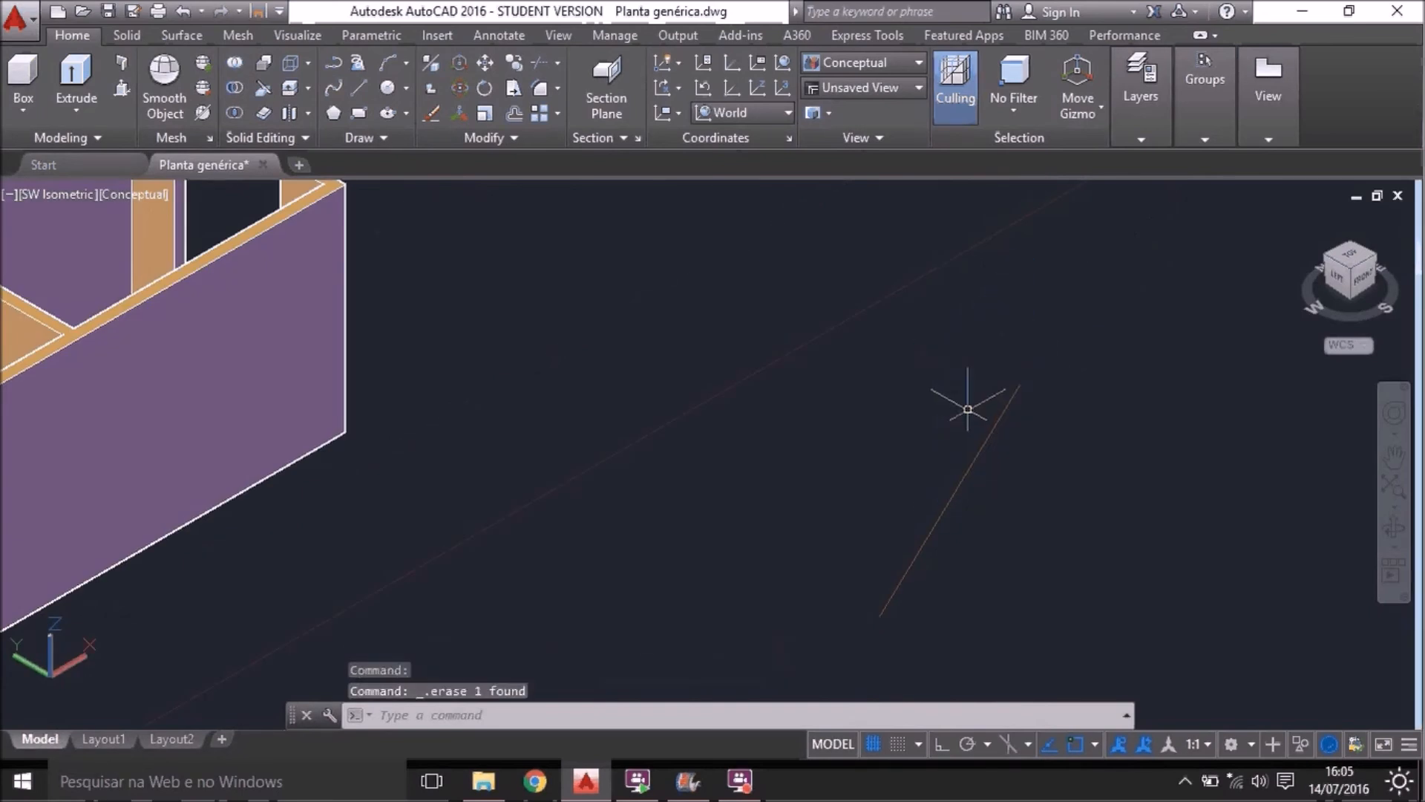
Start another polysolid and set its justification to Right
left_click(122, 64)
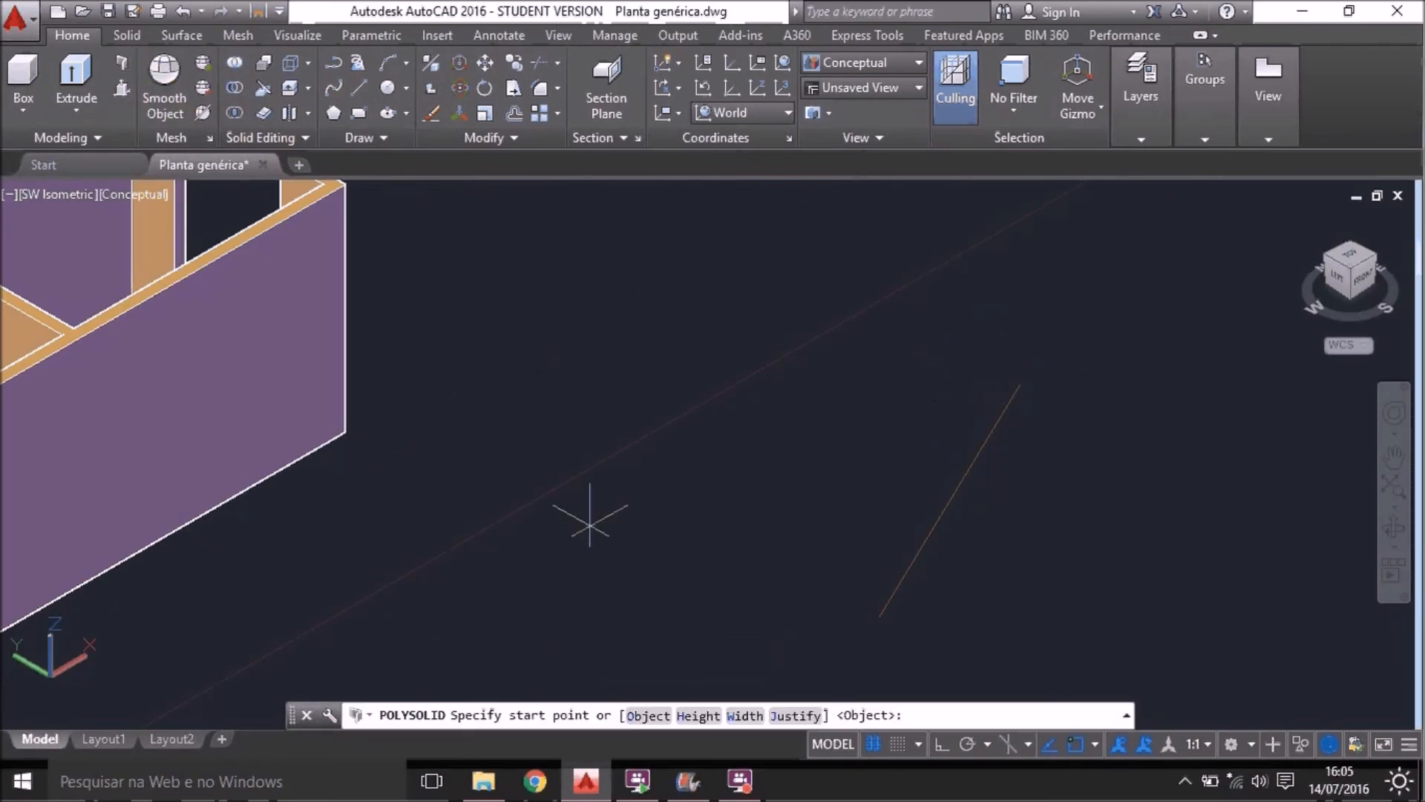
left_click(802, 716)
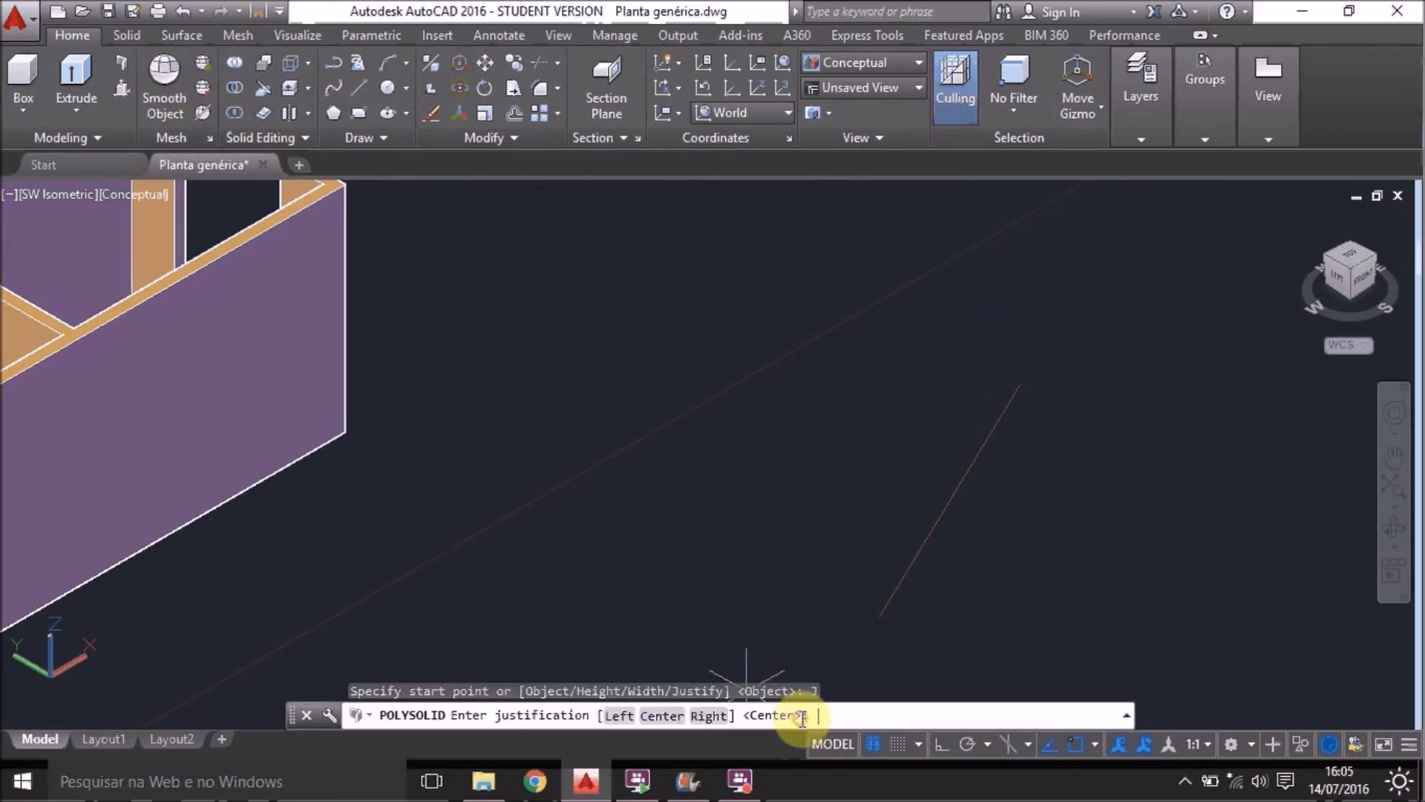
left_click(711, 716)
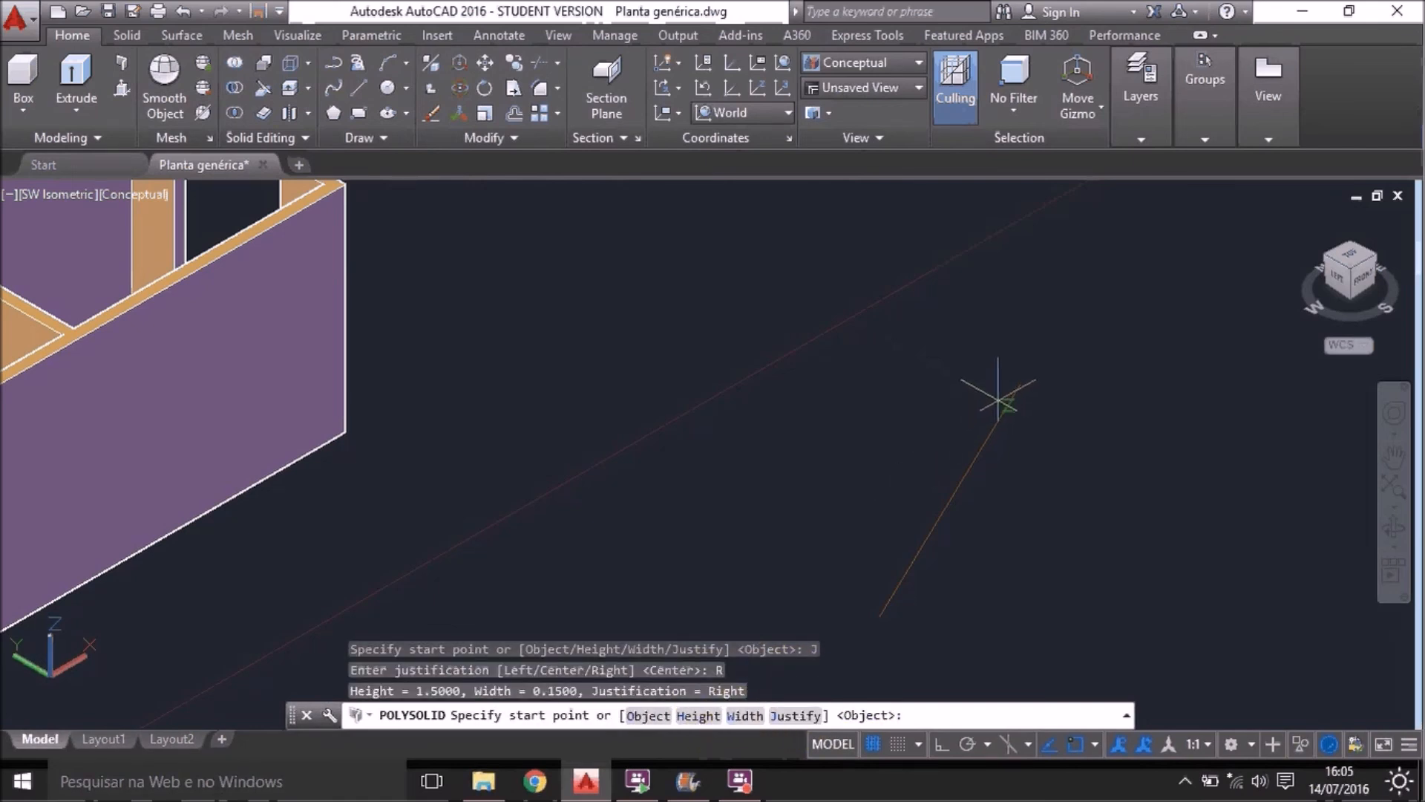
Draw a right-justified wall segment from the line's upper end partway along it, check its base against the line, and erase it
left_click(1020, 383)
scroll(987, 429, "up", 2)
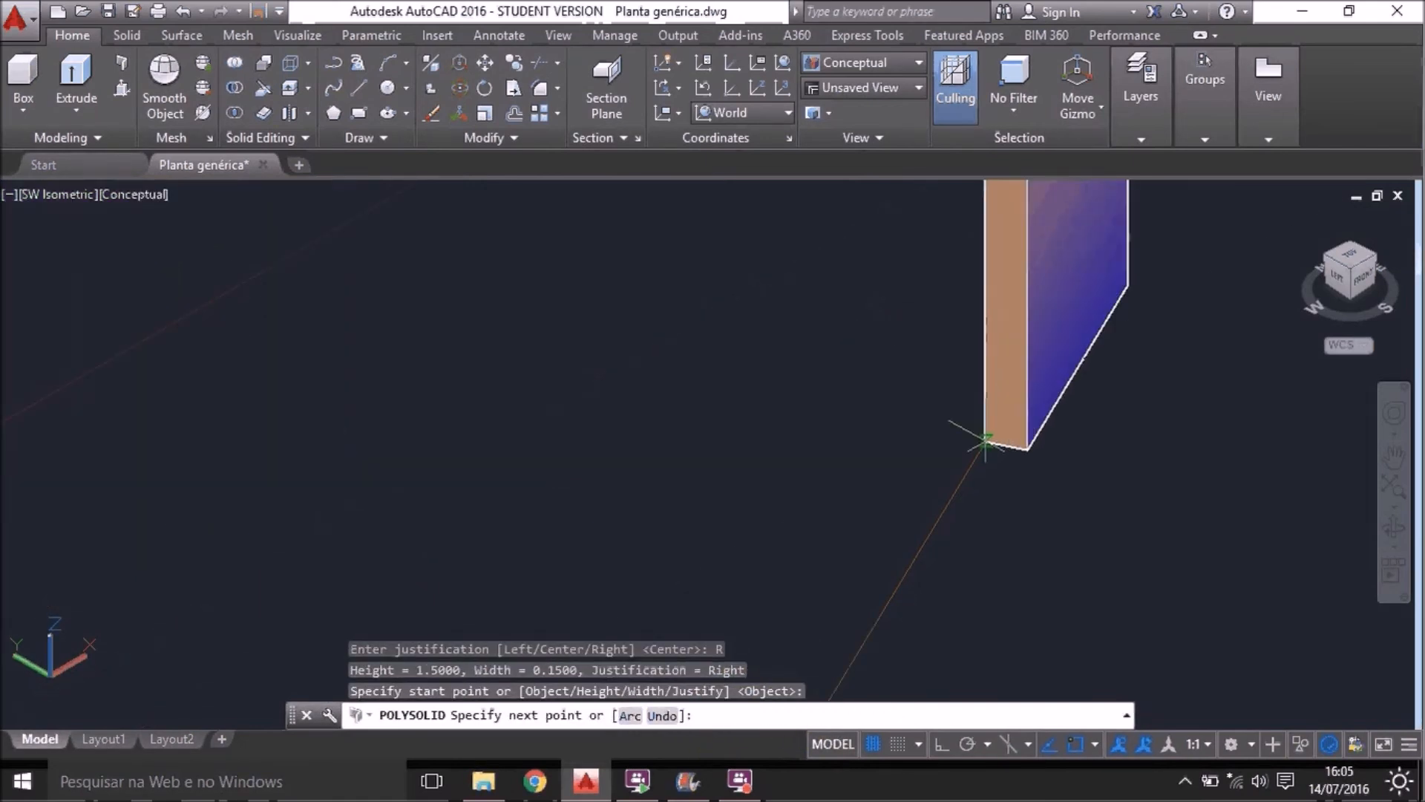
scroll(943, 468, "down", 2)
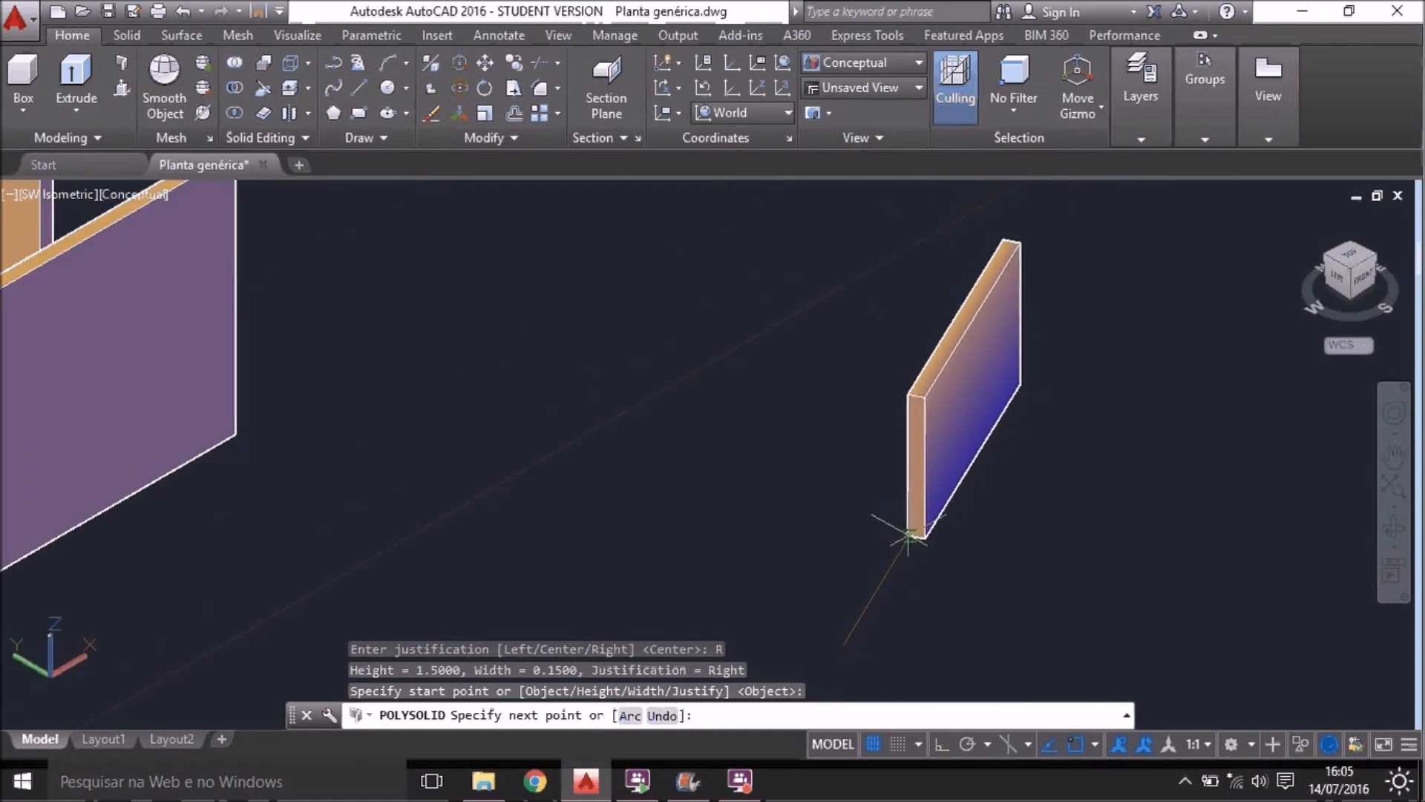
left_click(922, 514)
key("Return")
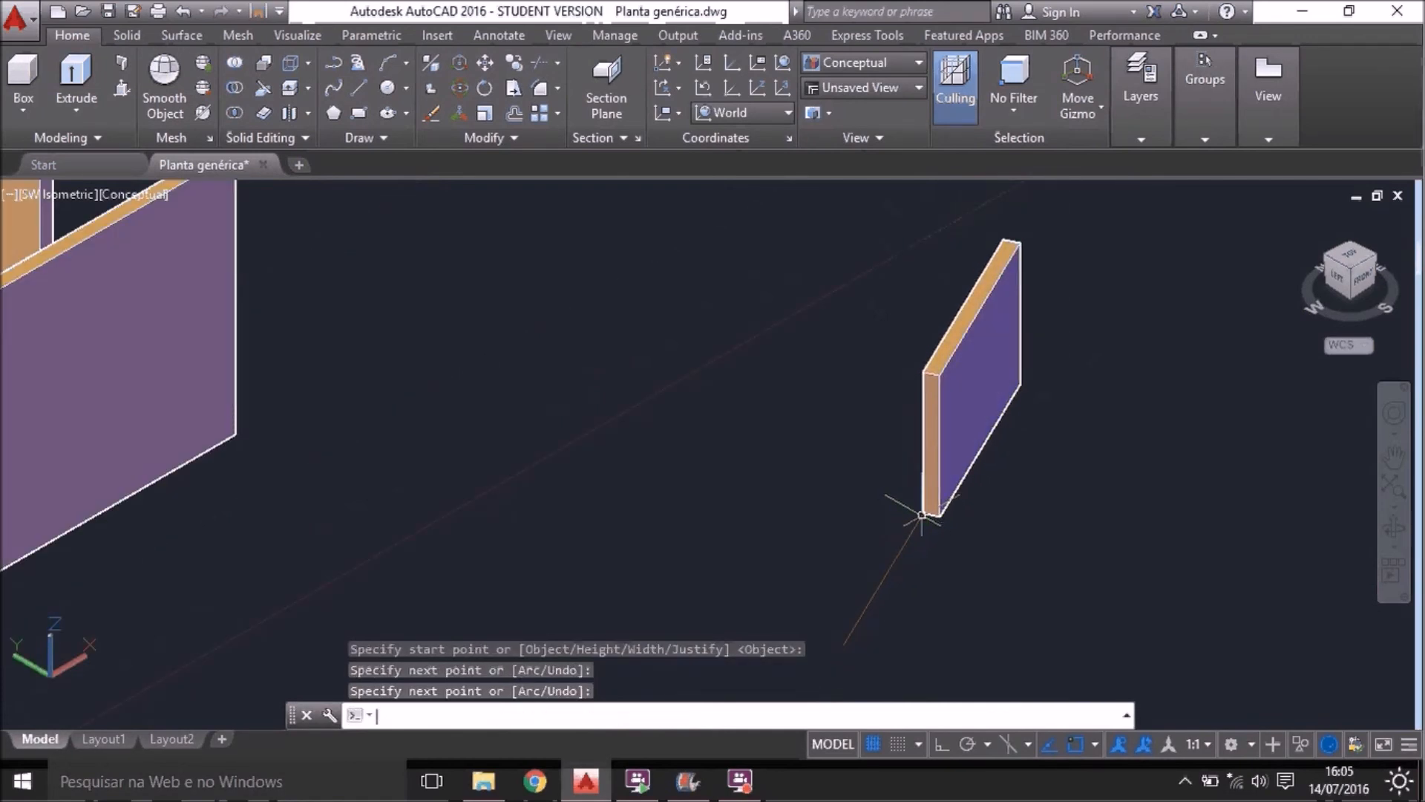
scroll(928, 501, "up", 3)
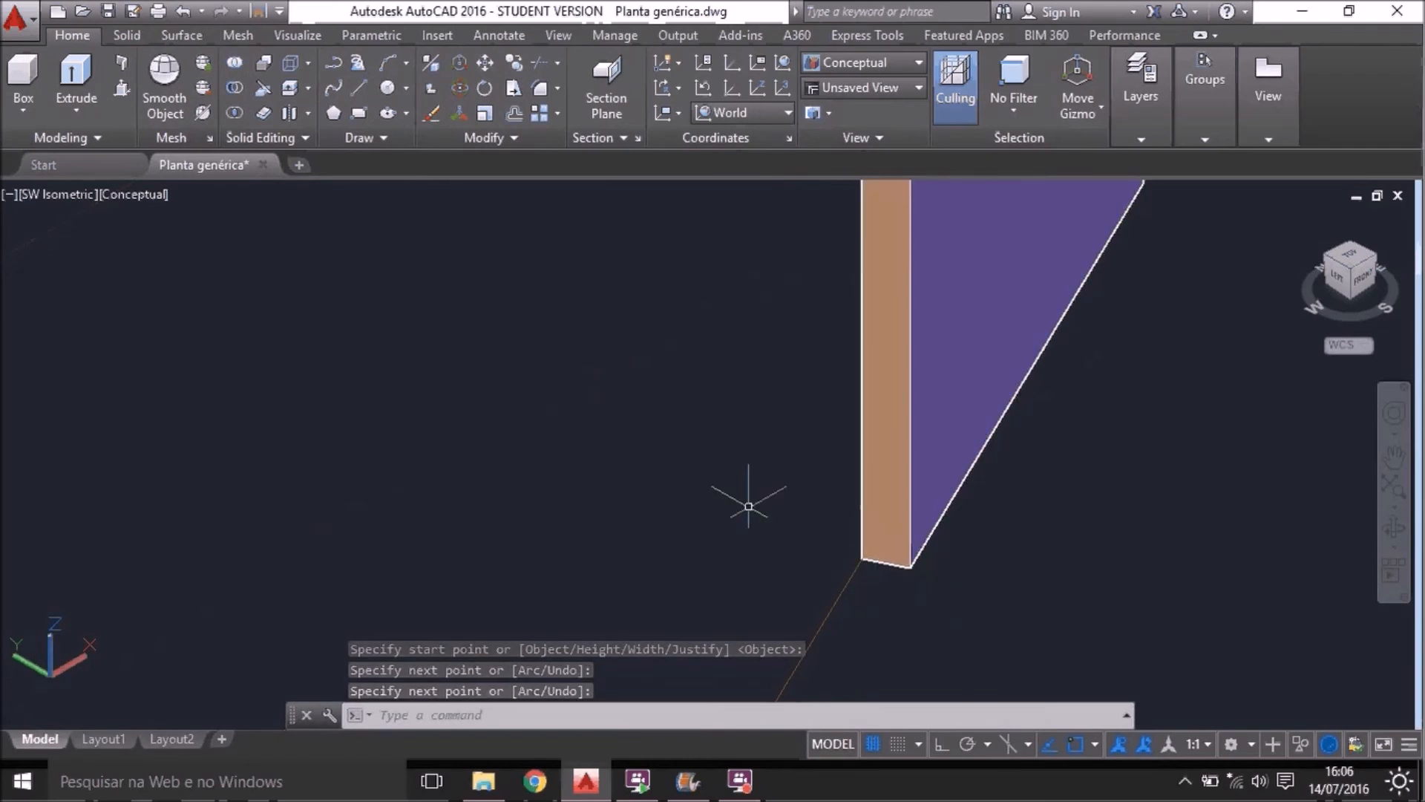
scroll(750, 505, "down", 4)
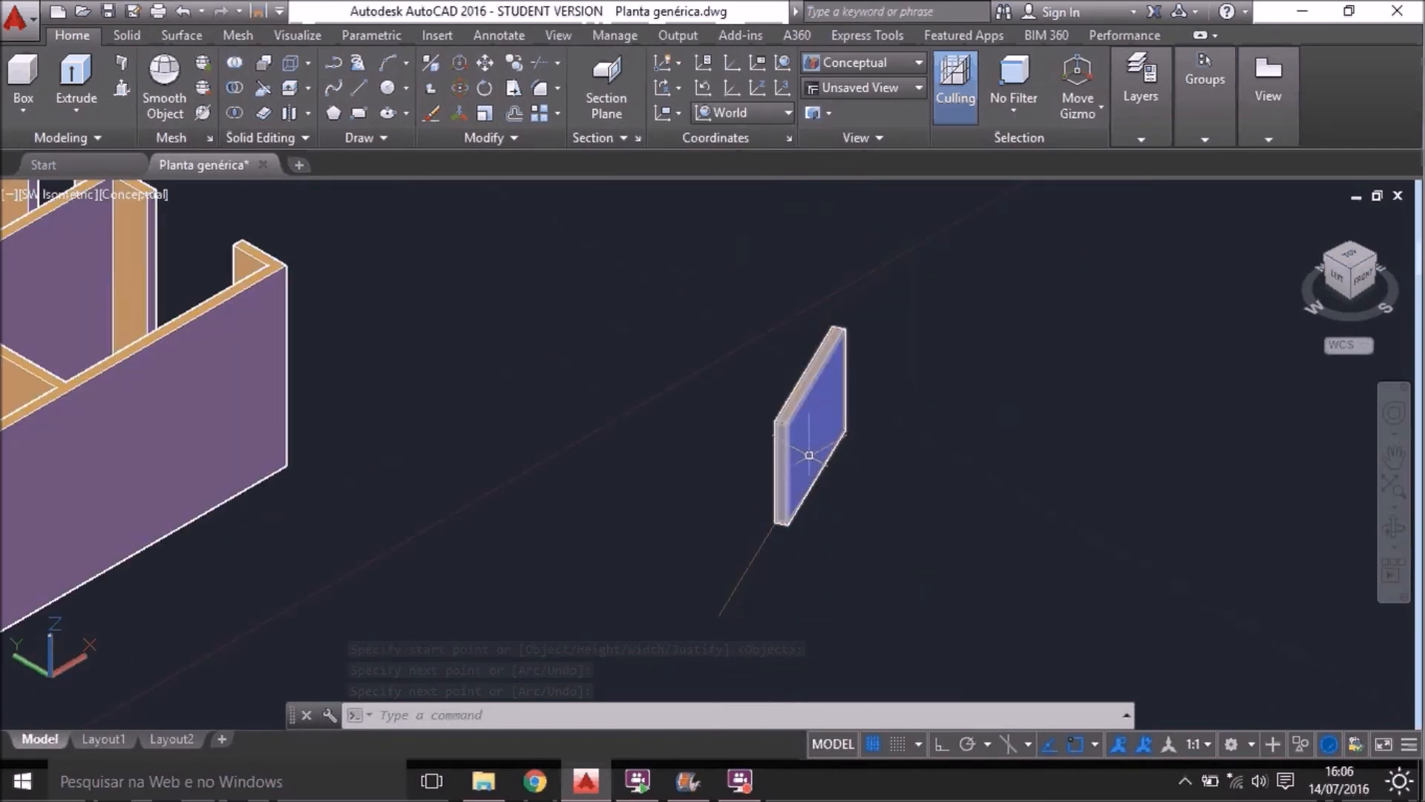
left_click(830, 410)
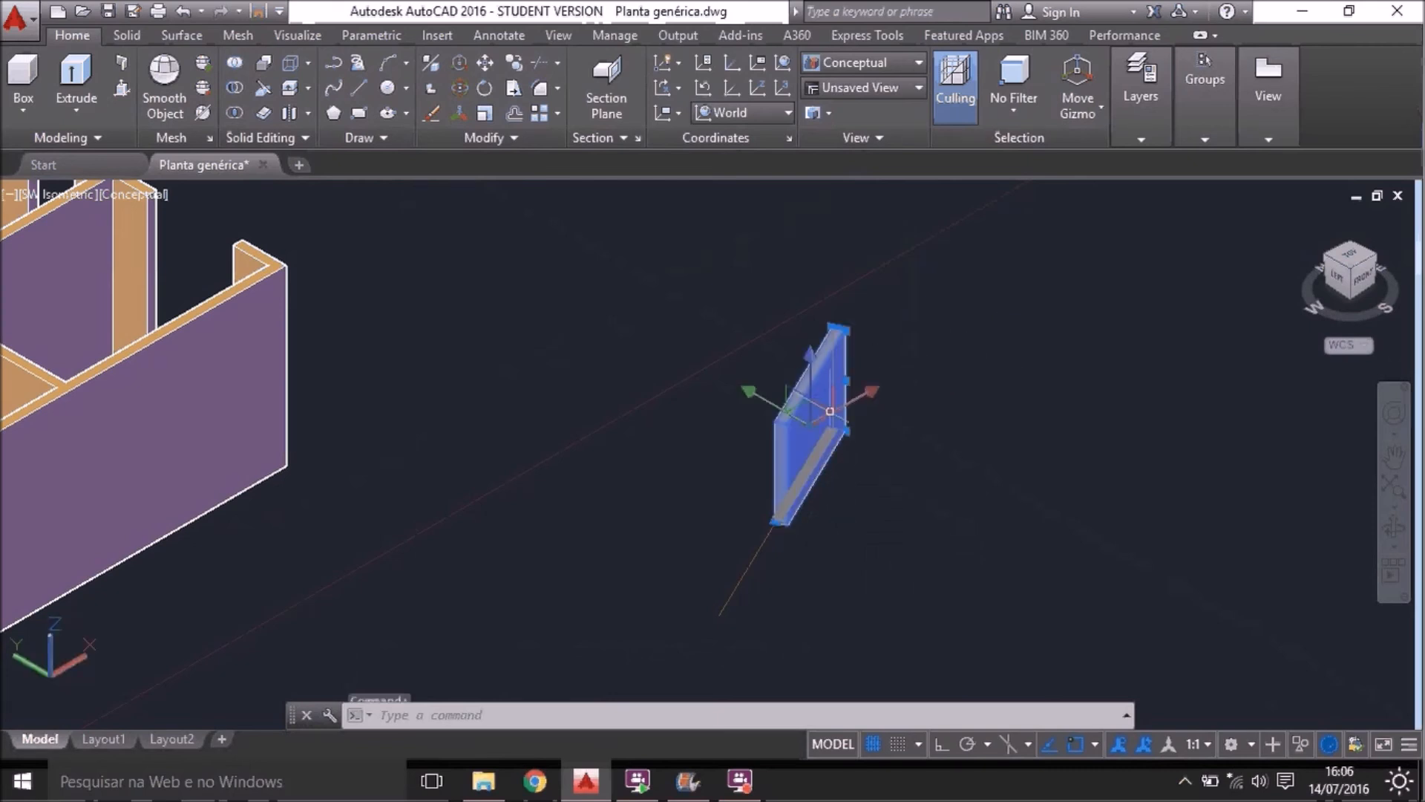
key("Delete")
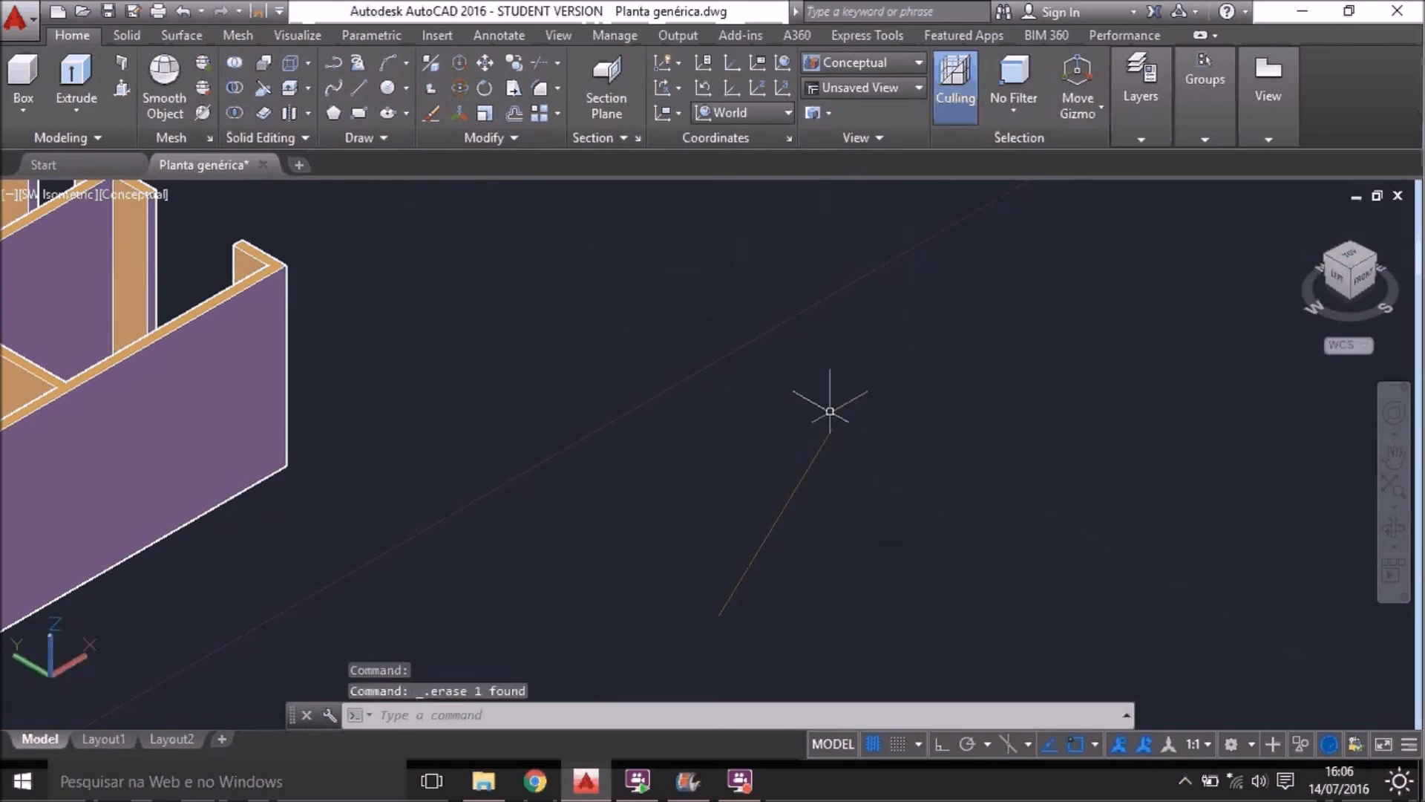
Draw a one-segment polysolid wall along the full line, from its upper end to its lower end
left_click(122, 61)
left_click(824, 419)
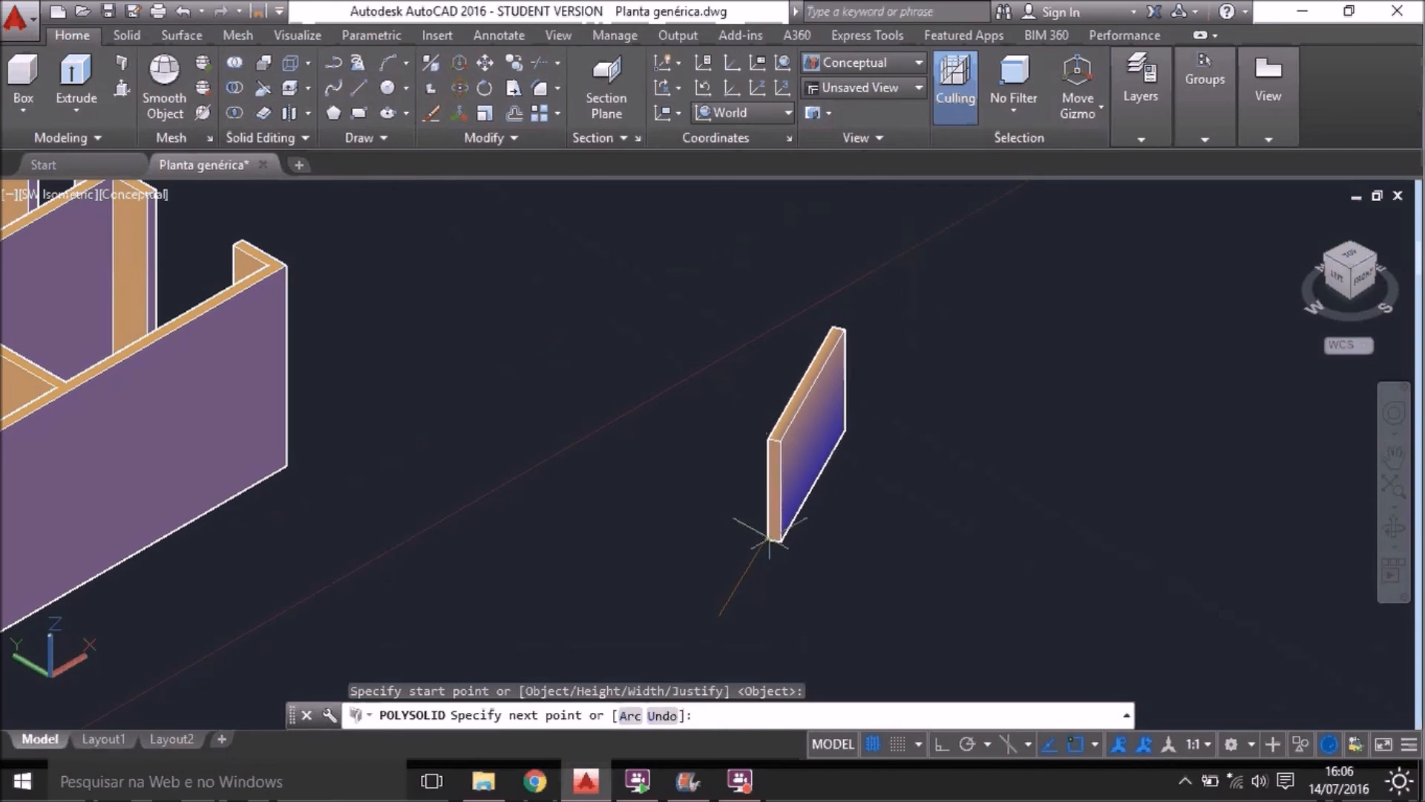
left_click(719, 615)
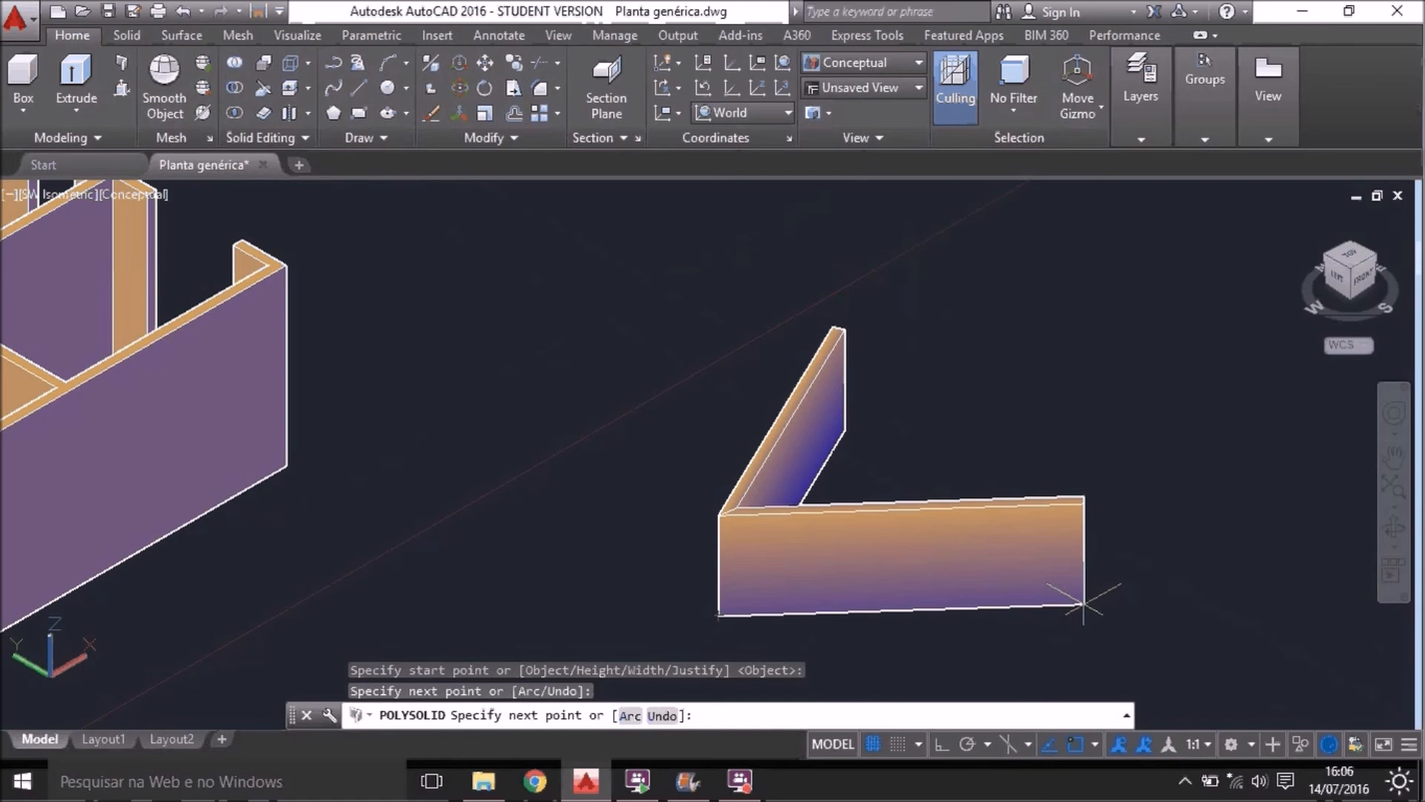
key("Return")
left_click(929, 464)
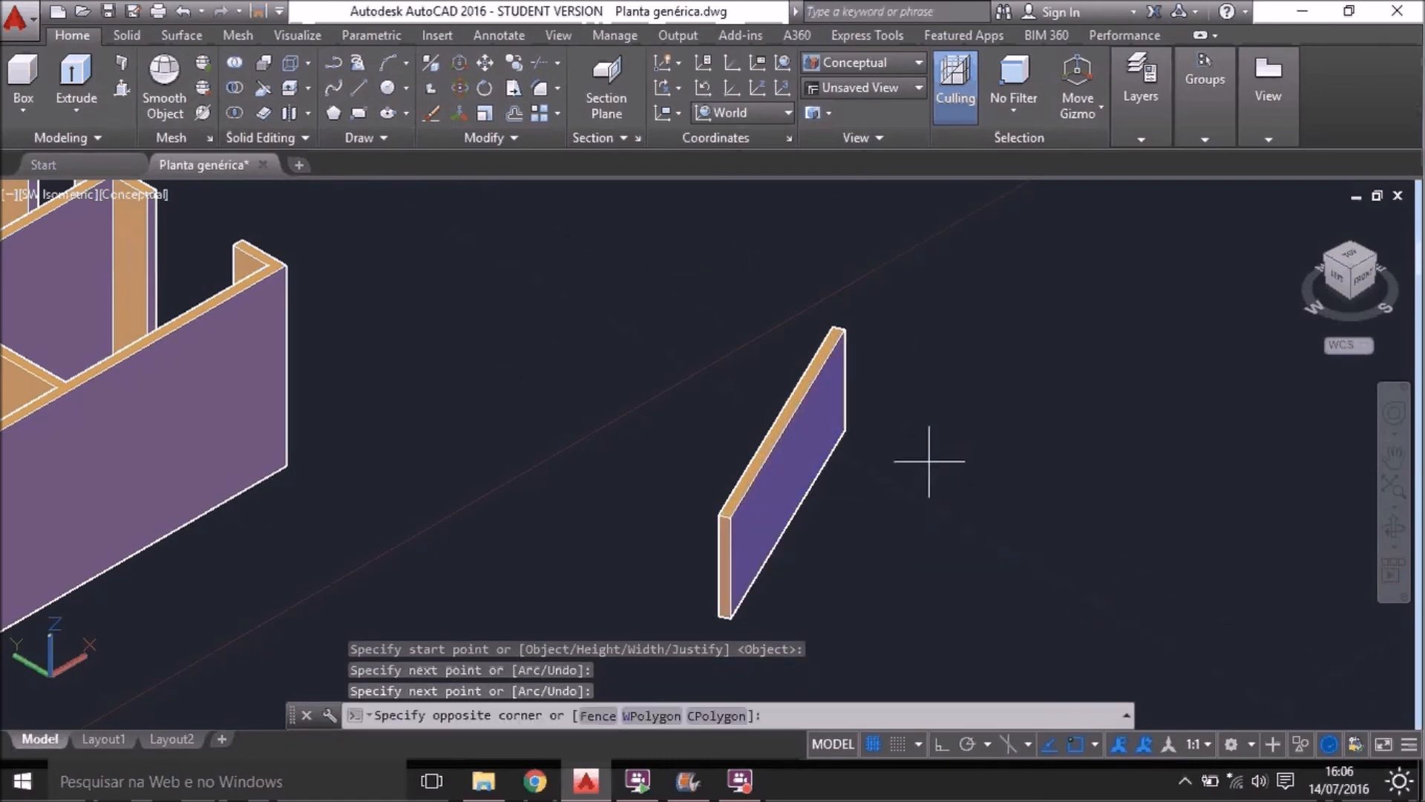